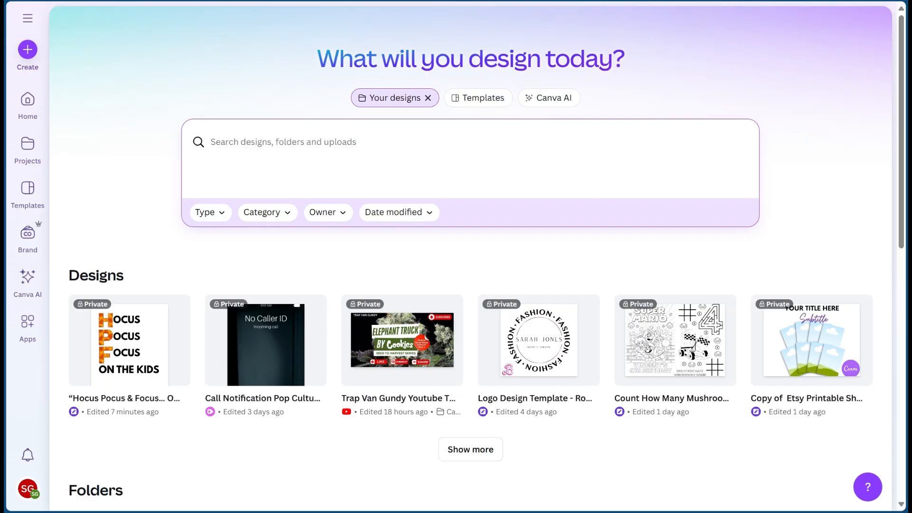
- Search for "planner" and switch the search from own designs to templates
{"action": "type", "text": "planner"}
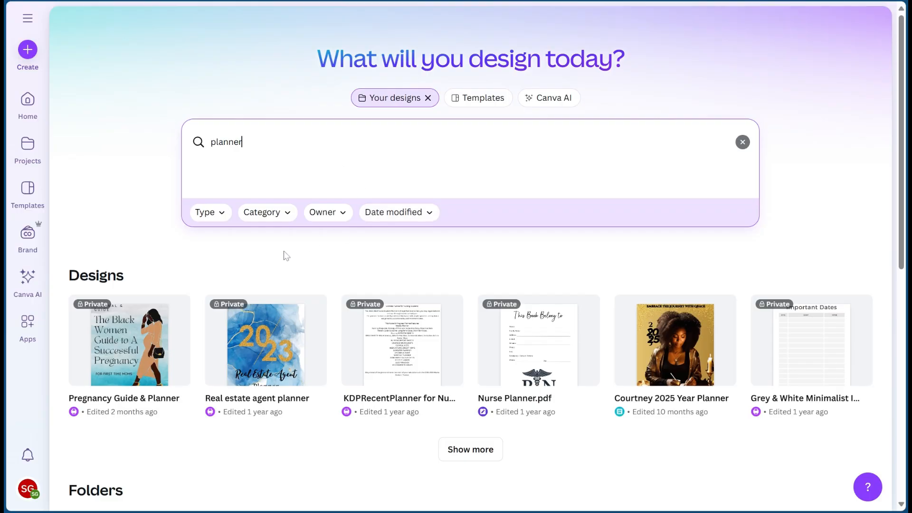
{"action": "scroll", "coordinate": [276, 256], "scroll_direction": "down", "scroll_amount": 1}
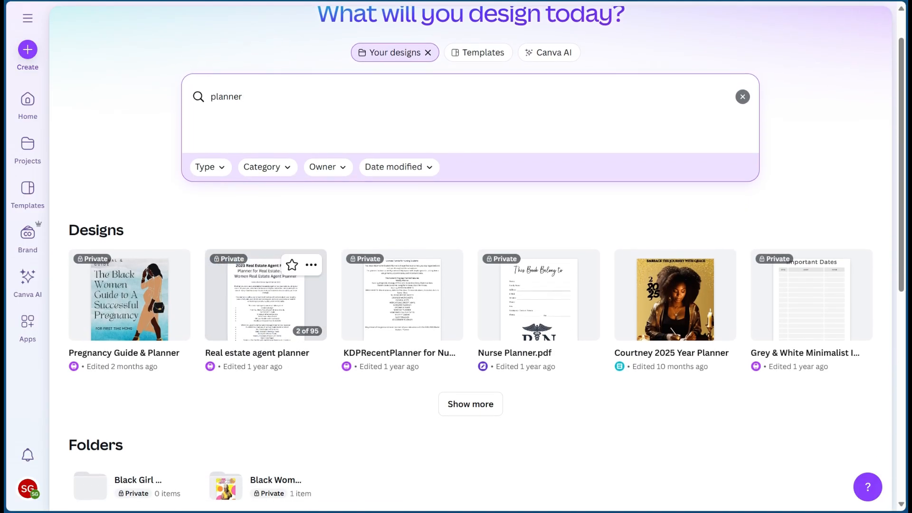
{"action": "left_click", "coordinate": [498, 60]}
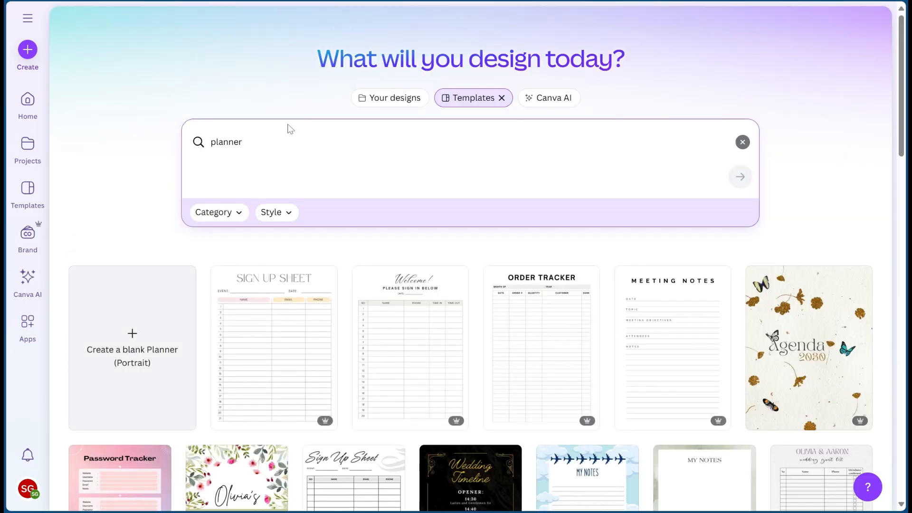
- Look through the planner templates to compare the available styles and niches
{"action": "scroll", "coordinate": [443, 166], "scroll_direction": "down", "scroll_amount": 3}
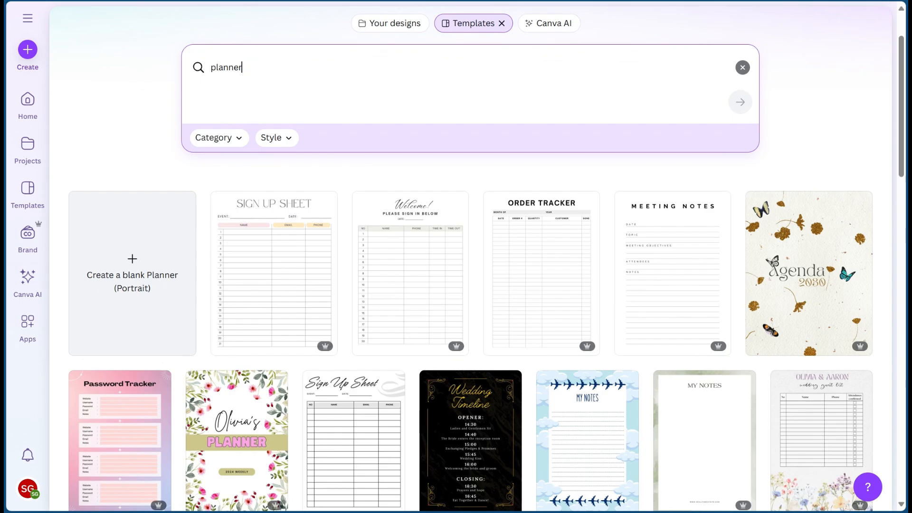
{"action": "scroll", "coordinate": [336, 238], "scroll_direction": "down", "scroll_amount": 8}
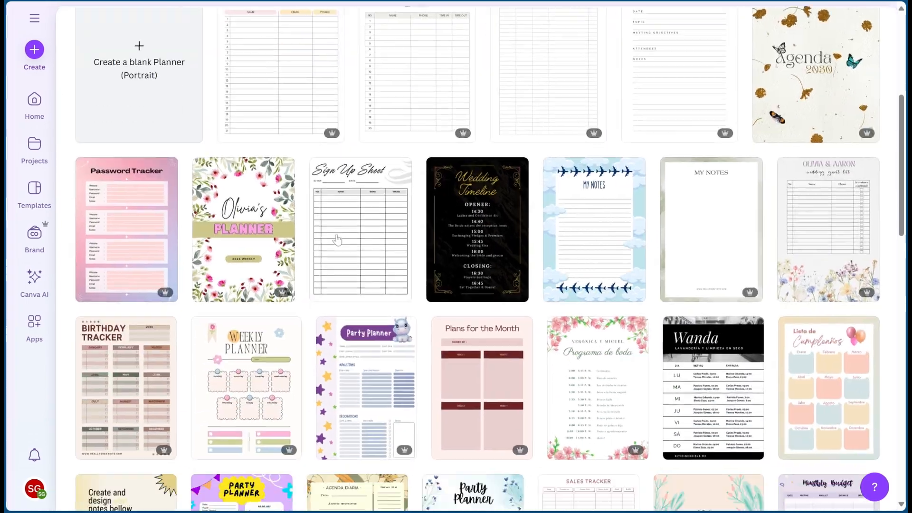
{"action": "scroll", "coordinate": [337, 238], "scroll_direction": "down", "scroll_amount": 8}
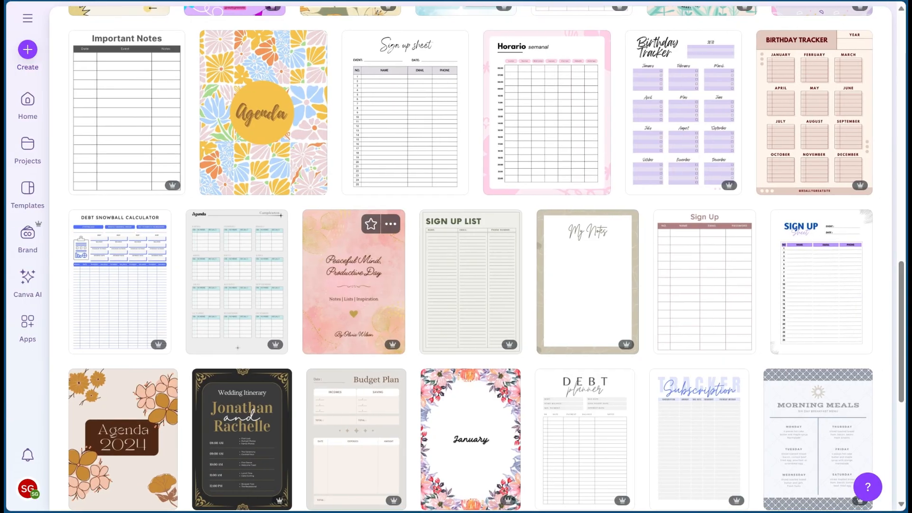
{"action": "scroll", "coordinate": [351, 262], "scroll_direction": "up", "scroll_amount": 8}
{"action": "scroll", "coordinate": [352, 286], "scroll_direction": "up", "scroll_amount": 11}
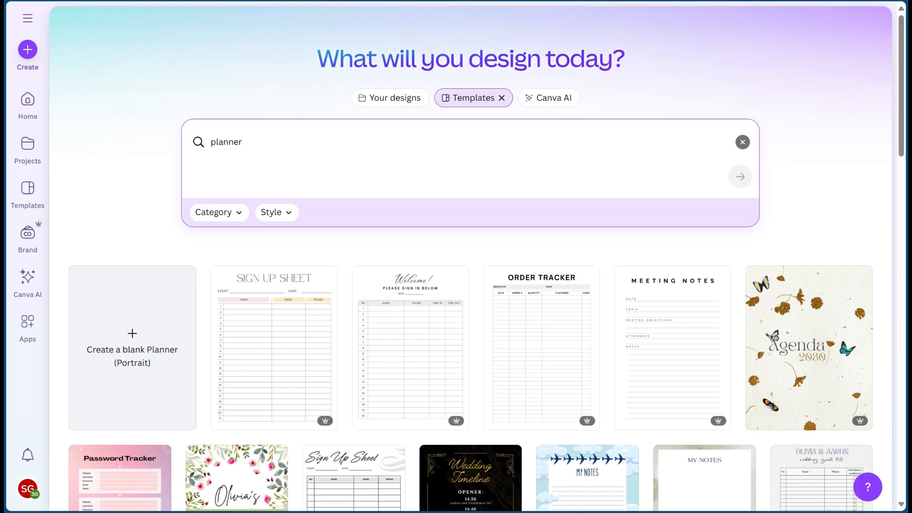
{"action": "scroll", "coordinate": [364, 253], "scroll_direction": "down", "scroll_amount": 2}
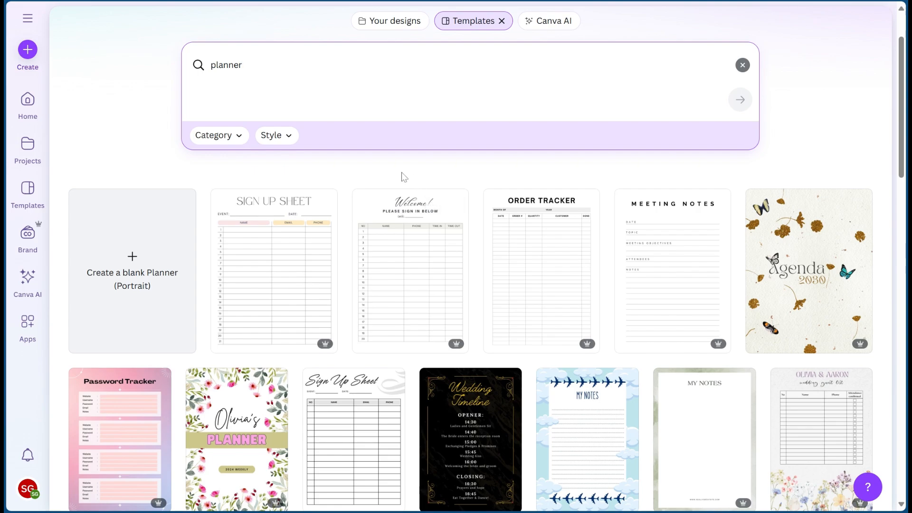
{"action": "scroll", "coordinate": [332, 218], "scroll_direction": "down", "scroll_amount": 3}
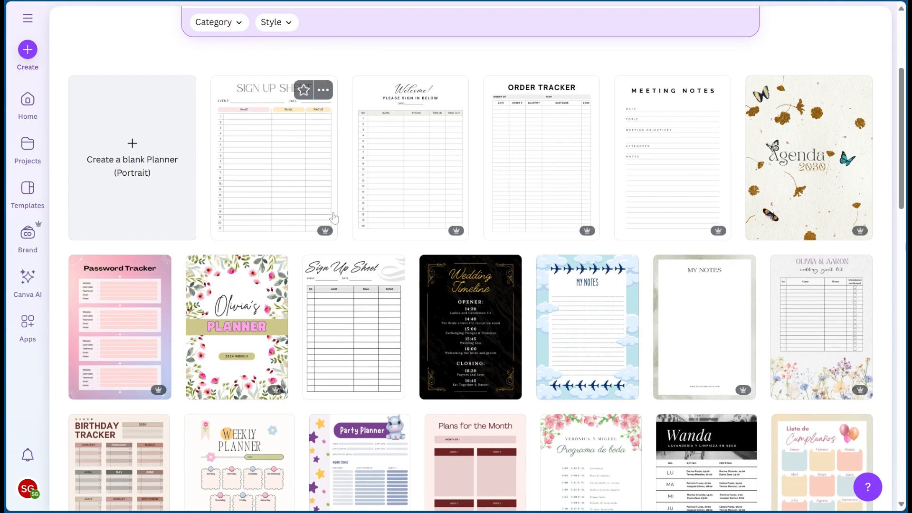
{"action": "scroll", "coordinate": [332, 218], "scroll_direction": "down", "scroll_amount": 3}
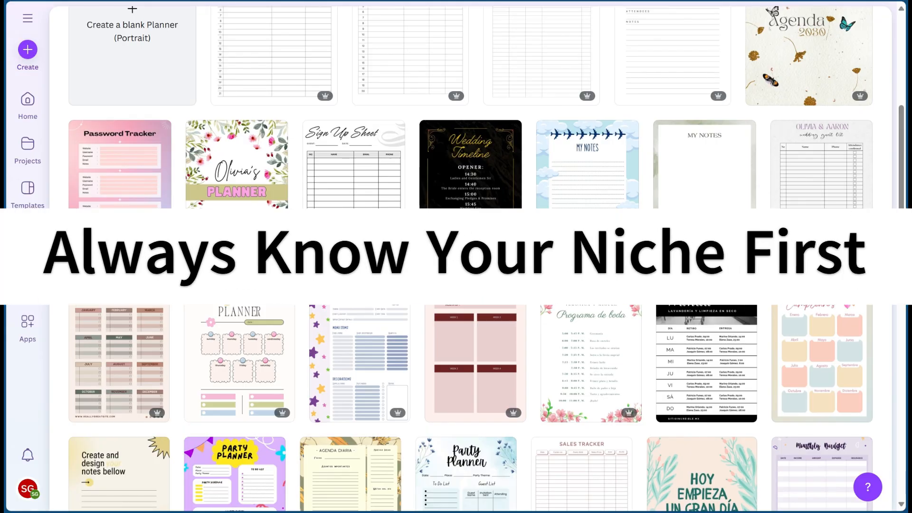
{"action": "scroll", "coordinate": [475, 238], "scroll_direction": "down", "scroll_amount": 3}
{"action": "scroll", "coordinate": [494, 152], "scroll_direction": "down", "scroll_amount": 3}
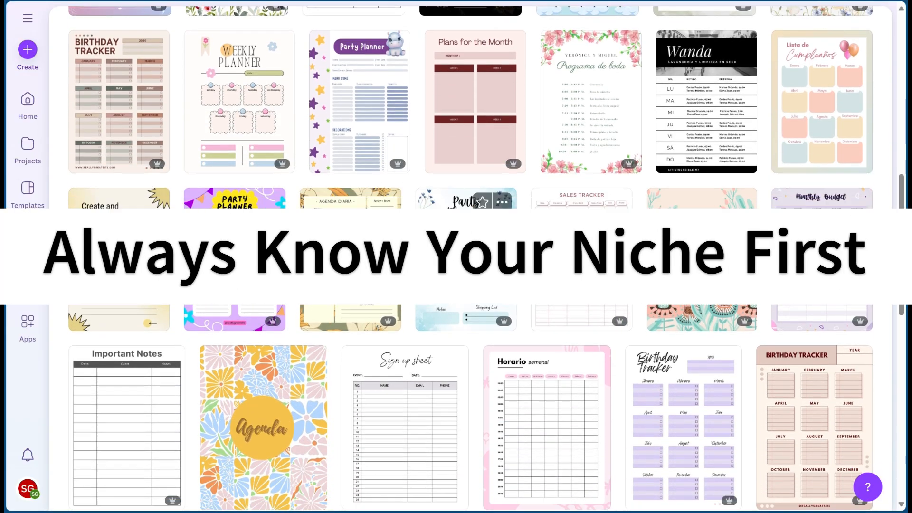
{"action": "scroll", "coordinate": [475, 185], "scroll_direction": "down", "scroll_amount": 2}
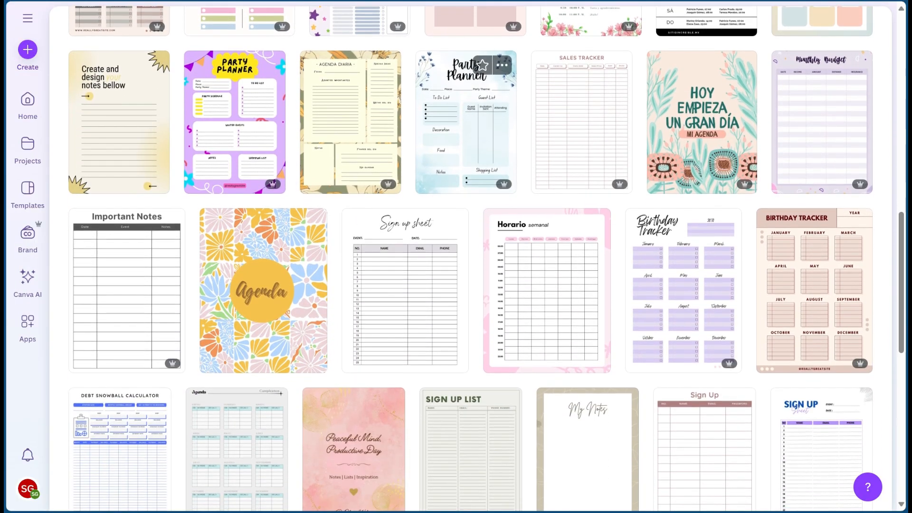
{"action": "scroll", "coordinate": [475, 186], "scroll_direction": "down", "scroll_amount": 1}
{"action": "scroll", "coordinate": [381, 228], "scroll_direction": "up", "scroll_amount": 10}
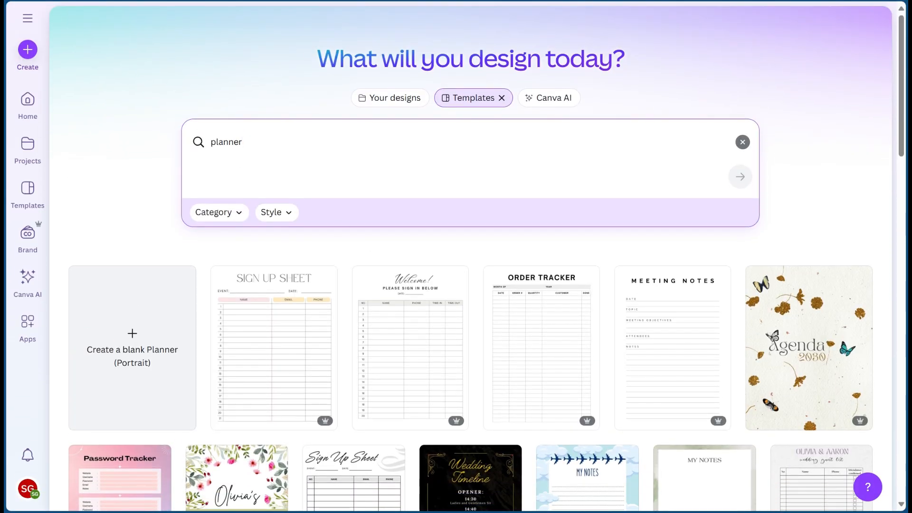
- Search the templates for "finance planner" and open the Simple Elegant Minimalistic Monthly Budget Tracker Overview Finance Planner for customizing
{"action": "type", "text": "finance"}
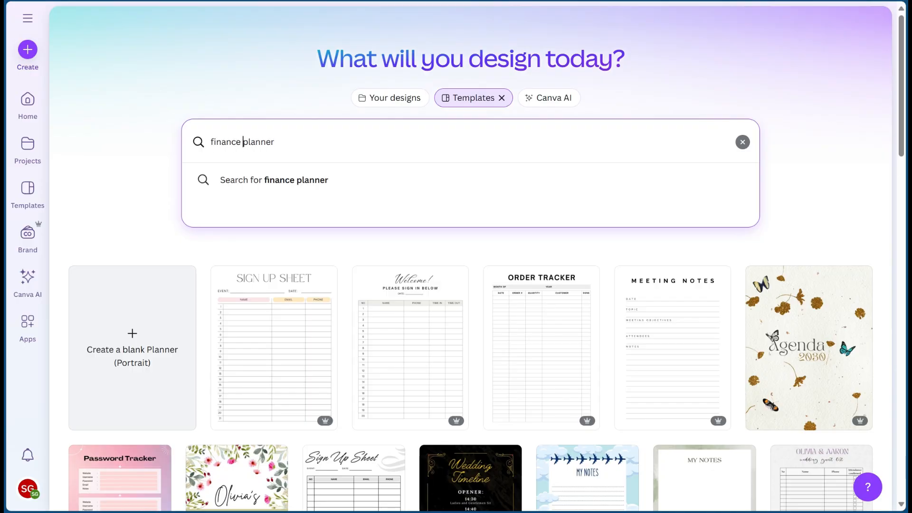
{"action": "key", "text": "Return"}
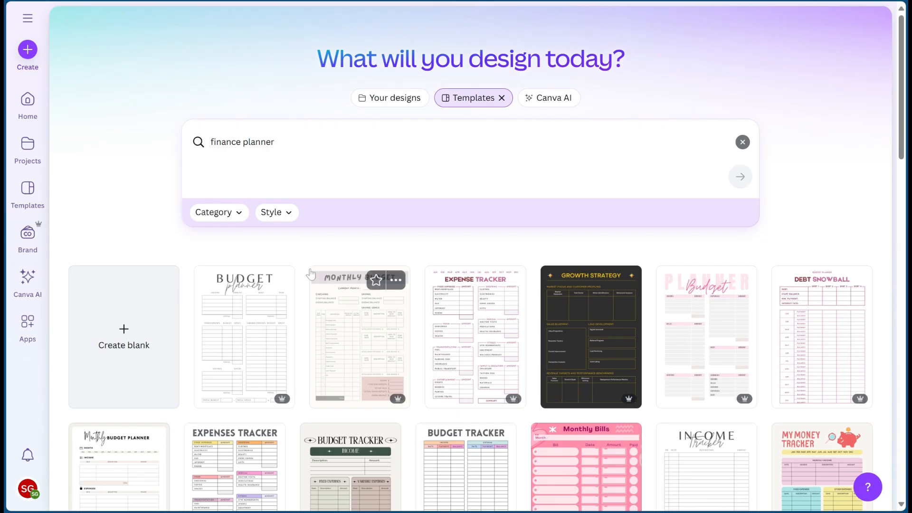
{"action": "scroll", "coordinate": [296, 259], "scroll_direction": "down", "scroll_amount": 3}
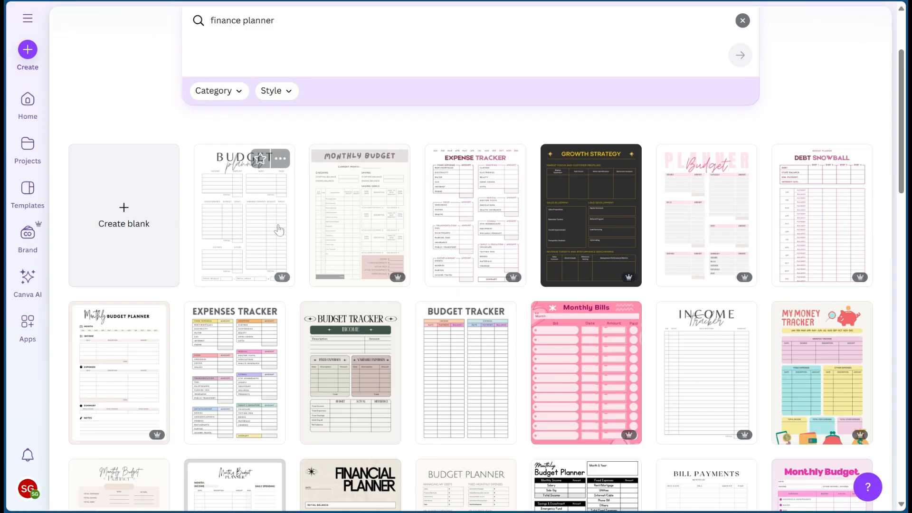
{"action": "scroll", "coordinate": [316, 228], "scroll_direction": "down", "scroll_amount": 3}
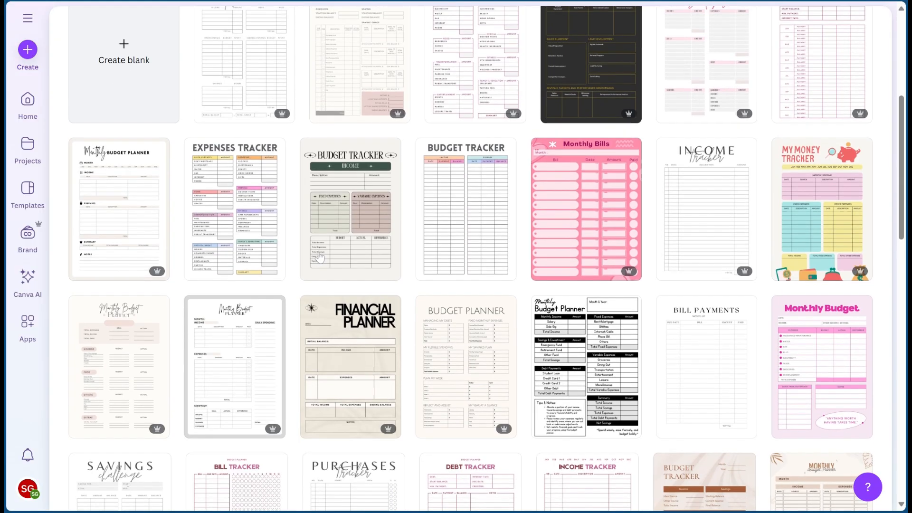
{"action": "scroll", "coordinate": [319, 256], "scroll_direction": "up", "scroll_amount": 1}
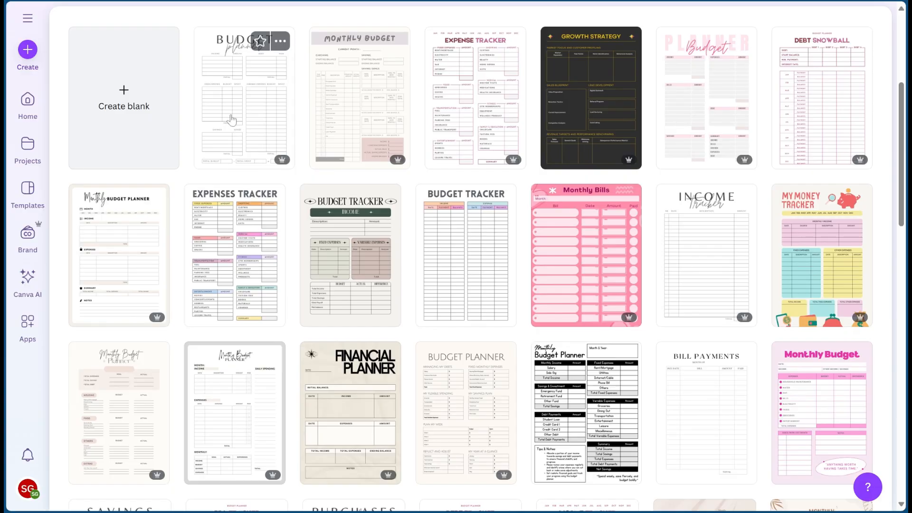
{"action": "left_click", "coordinate": [231, 120]}
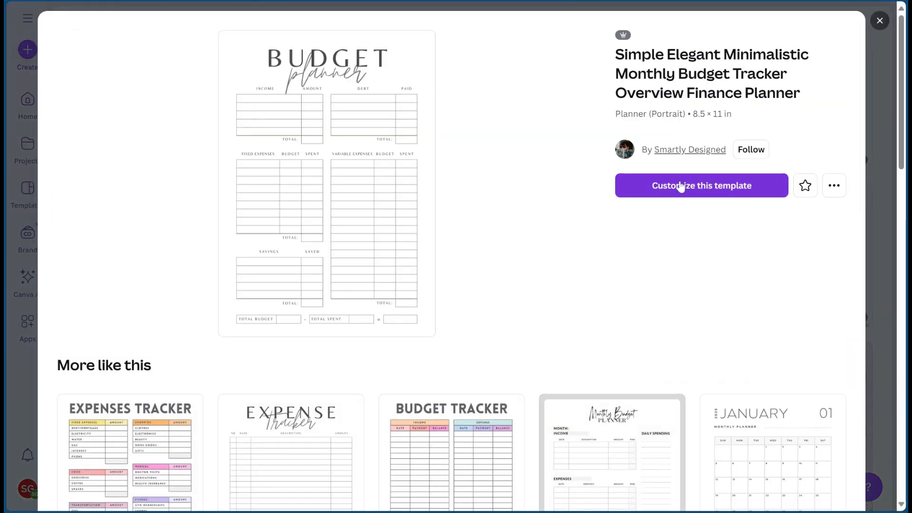
{"action": "left_click", "coordinate": [664, 183]}
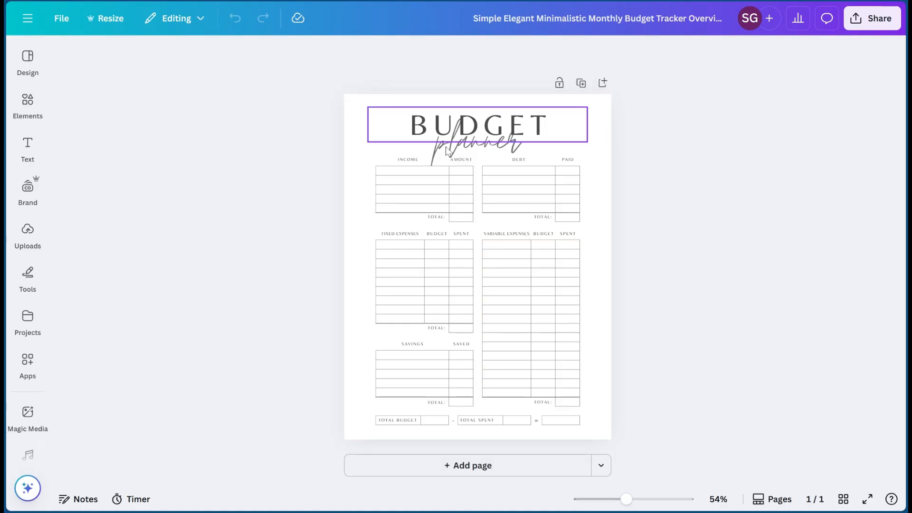
- Add a blank page, move it ahead of the budget planner page, and insert a second blank page after it
{"action": "left_click", "coordinate": [602, 83]}
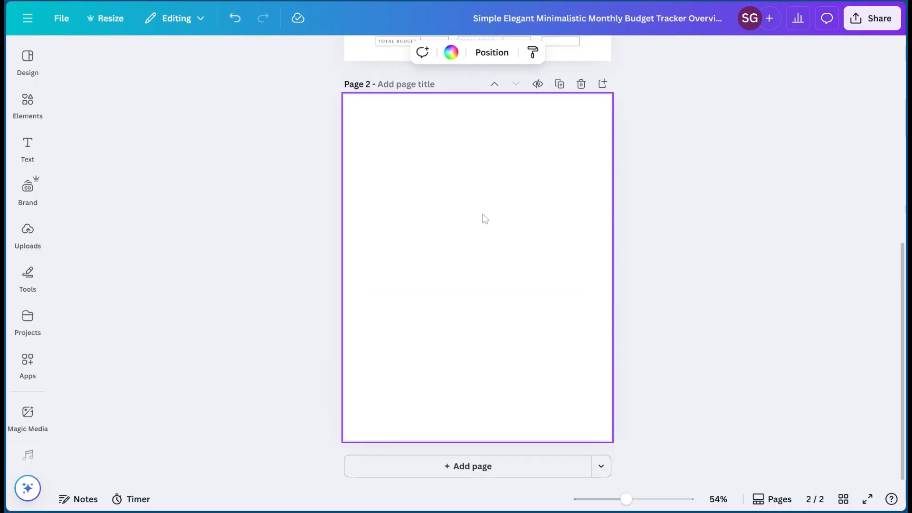
{"action": "left_click", "coordinate": [494, 84]}
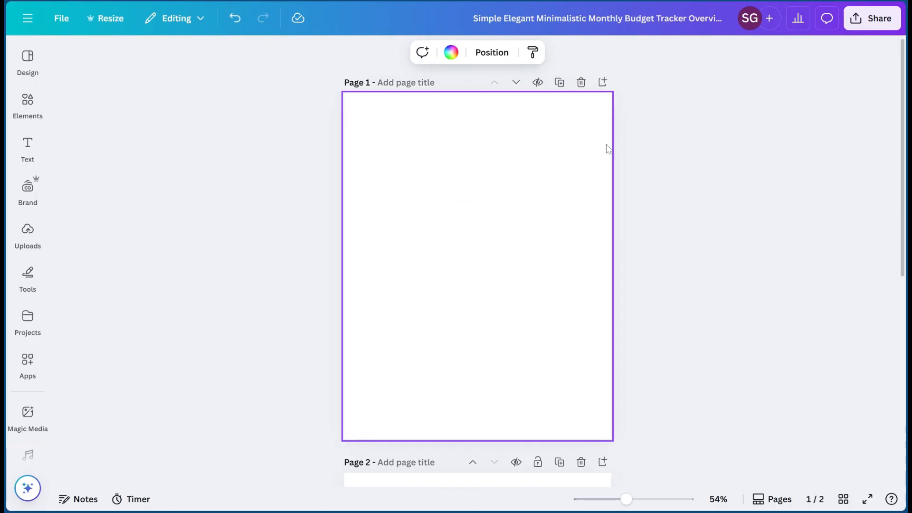
{"action": "left_click", "coordinate": [602, 83]}
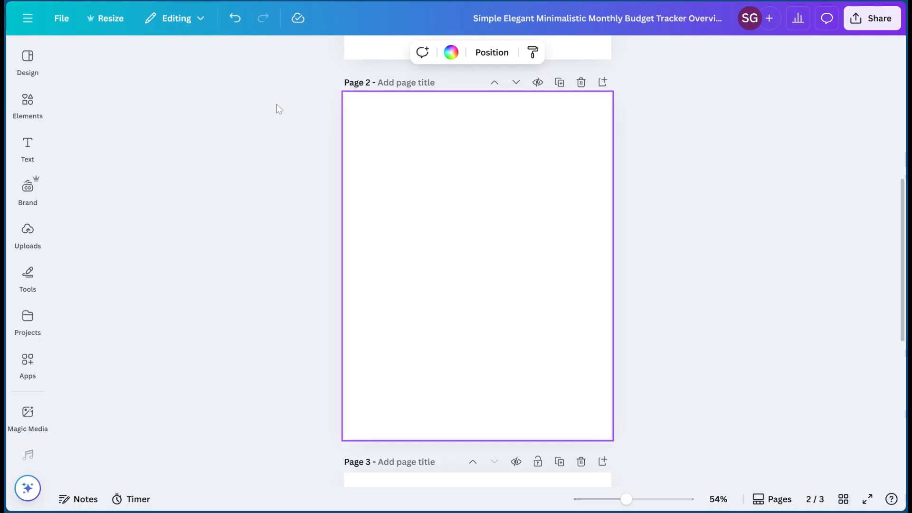
{"action": "left_click", "coordinate": [28, 148]}
{"action": "left_click", "coordinate": [28, 234]}
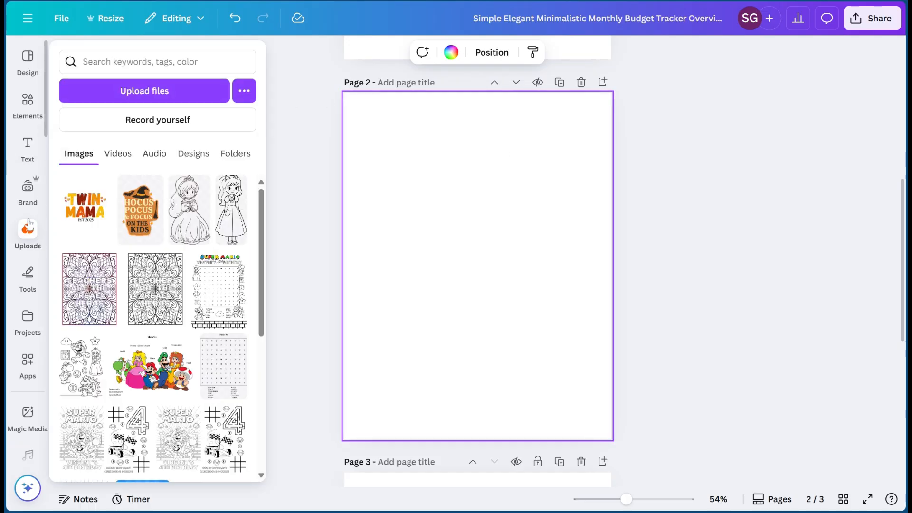
{"action": "left_click", "coordinate": [27, 104]}
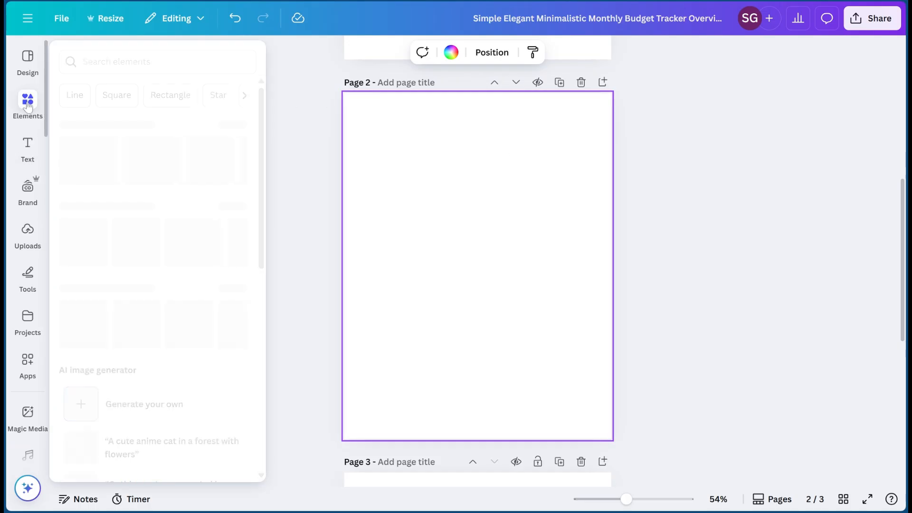
- Search the design templates for "Monthly calendar"
{"action": "left_click", "coordinate": [29, 62]}
{"action": "left_click", "coordinate": [136, 57]}
{"action": "left_click", "coordinate": [291, 102]}
{"action": "left_click", "coordinate": [189, 122]}
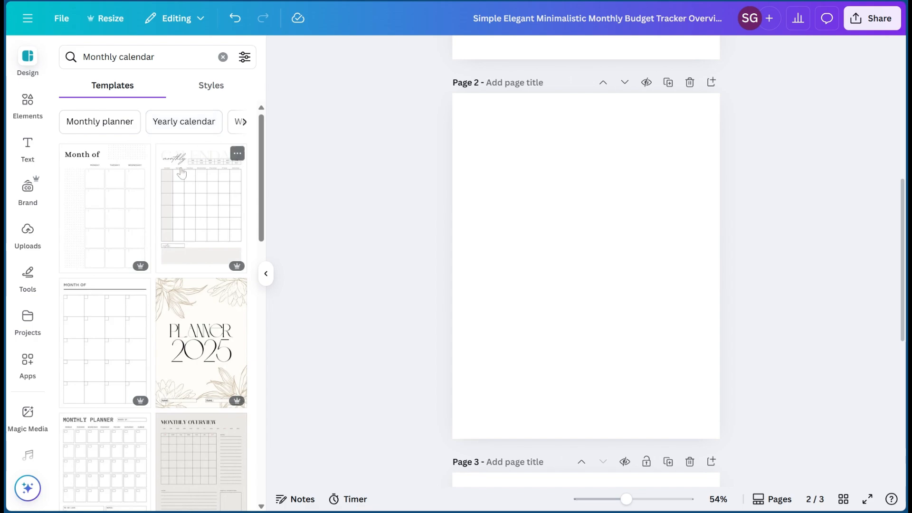
- Choose the Flower Illustrative 2025 Calendar Planner template and apply all 13 of its pages to the design
{"action": "scroll", "coordinate": [190, 370], "scroll_direction": "down", "scroll_amount": 3}
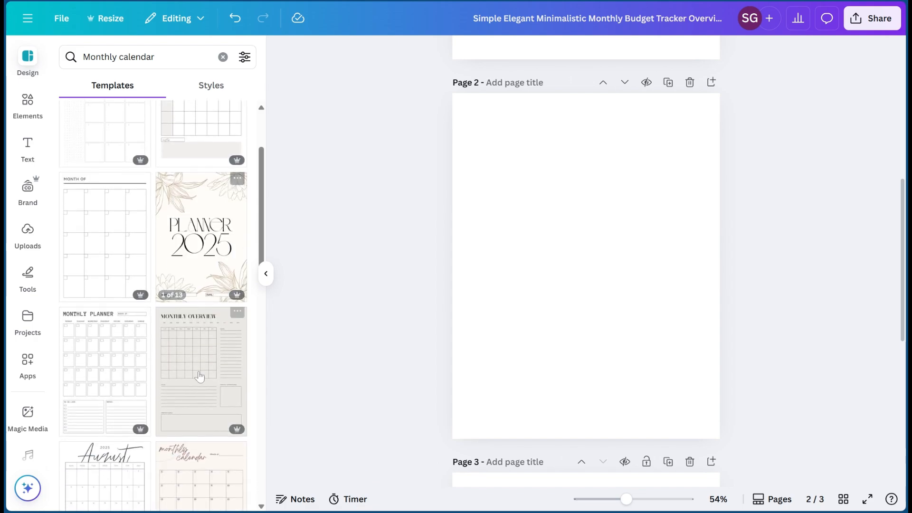
{"action": "scroll", "coordinate": [195, 392], "scroll_direction": "down", "scroll_amount": 1}
{"action": "scroll", "coordinate": [194, 392], "scroll_direction": "down", "scroll_amount": 4}
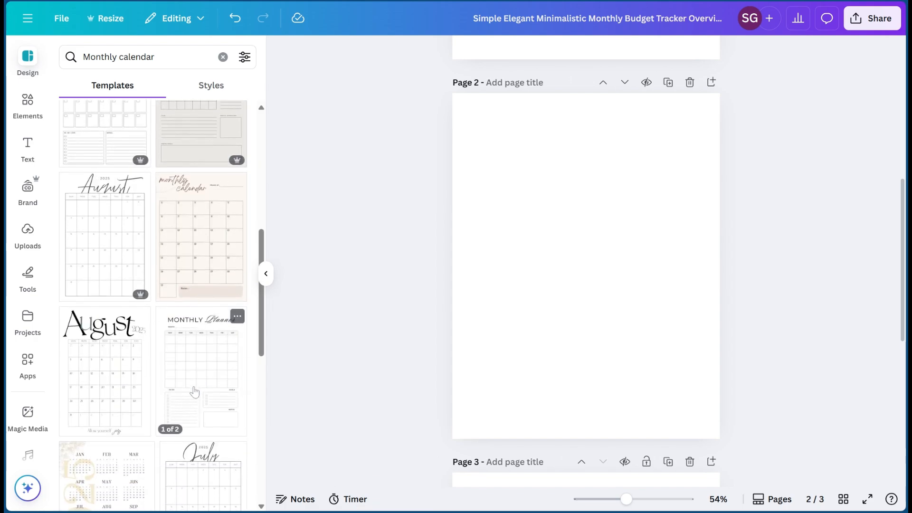
{"action": "scroll", "coordinate": [197, 233], "scroll_direction": "up", "scroll_amount": 3}
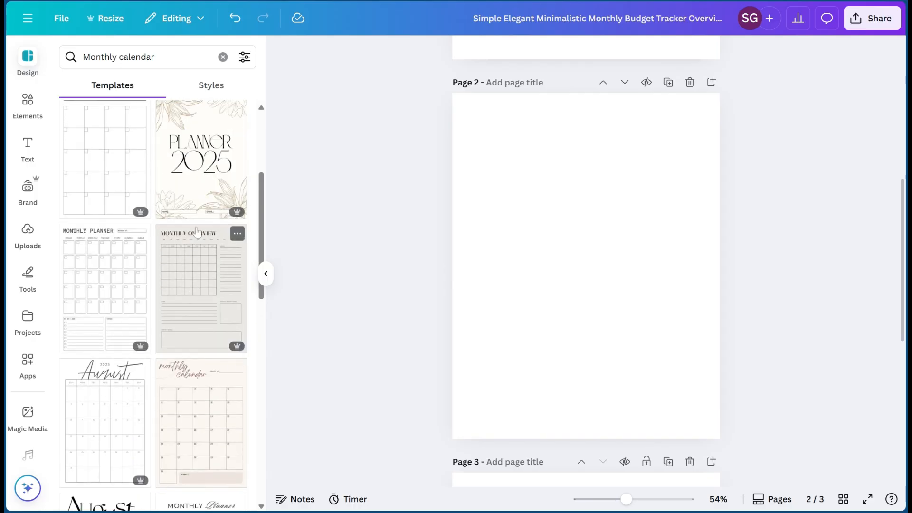
{"action": "scroll", "coordinate": [197, 231], "scroll_direction": "up", "scroll_amount": 2}
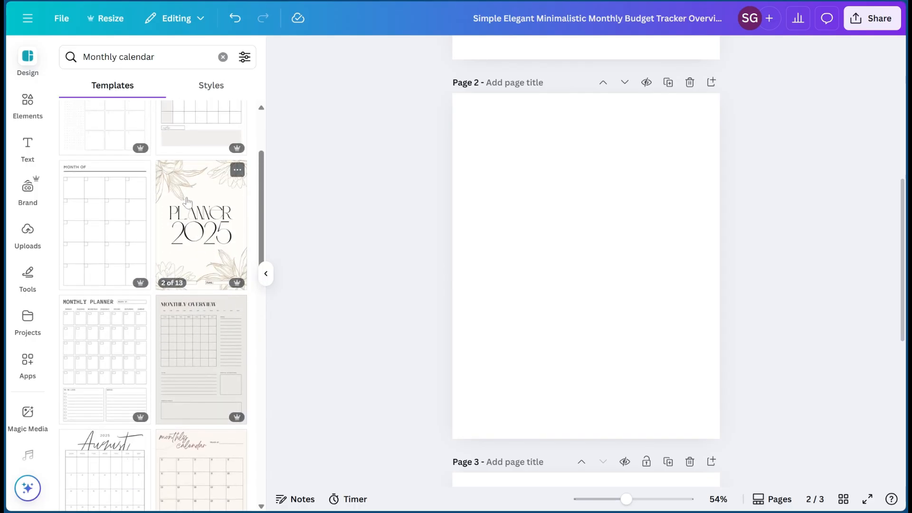
{"action": "left_click", "coordinate": [187, 202]}
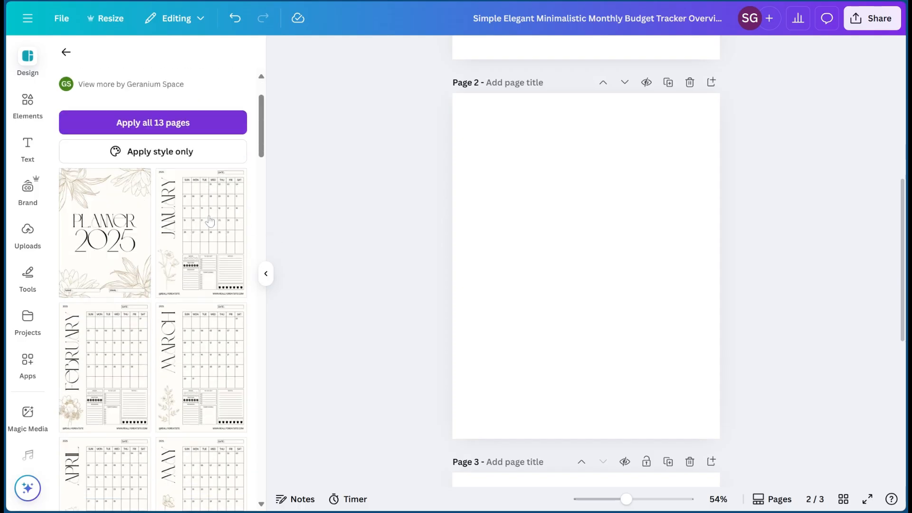
{"action": "scroll", "coordinate": [210, 221], "scroll_direction": "down", "scroll_amount": 10}
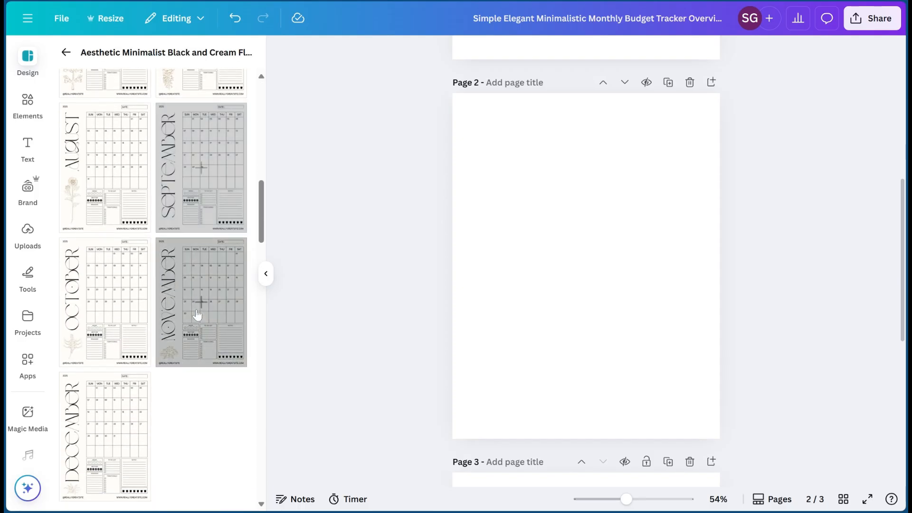
{"action": "scroll", "coordinate": [197, 315], "scroll_direction": "up", "scroll_amount": 10}
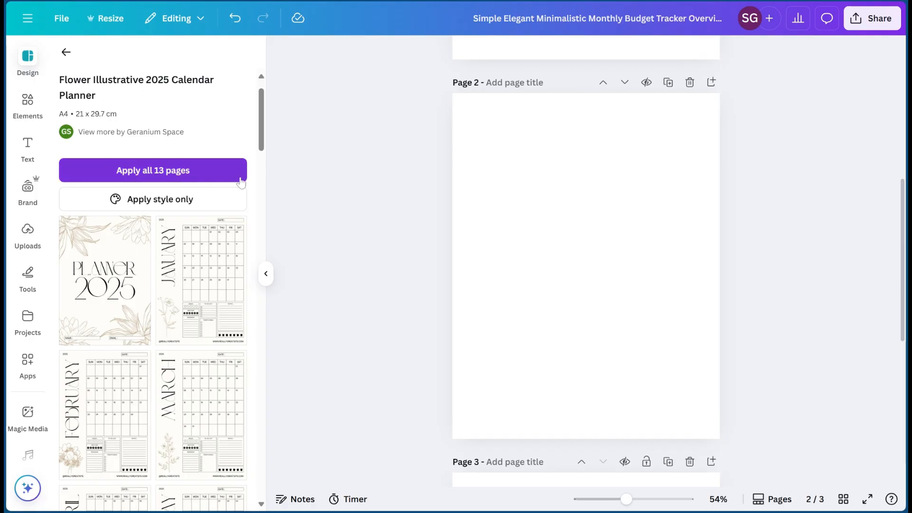
{"action": "left_click", "coordinate": [178, 174]}
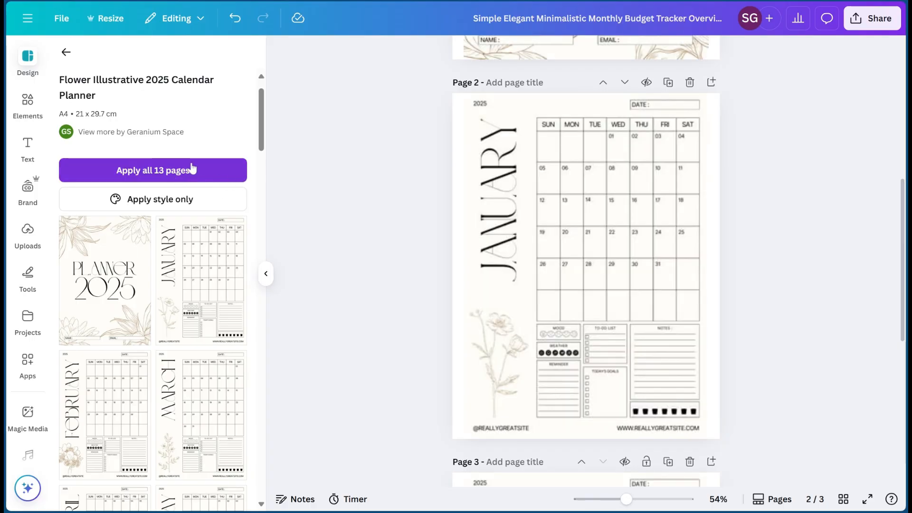
{"action": "scroll", "coordinate": [570, 185], "scroll_direction": "down", "scroll_amount": 3}
{"action": "scroll", "coordinate": [605, 122], "scroll_direction": "up", "scroll_amount": 10}
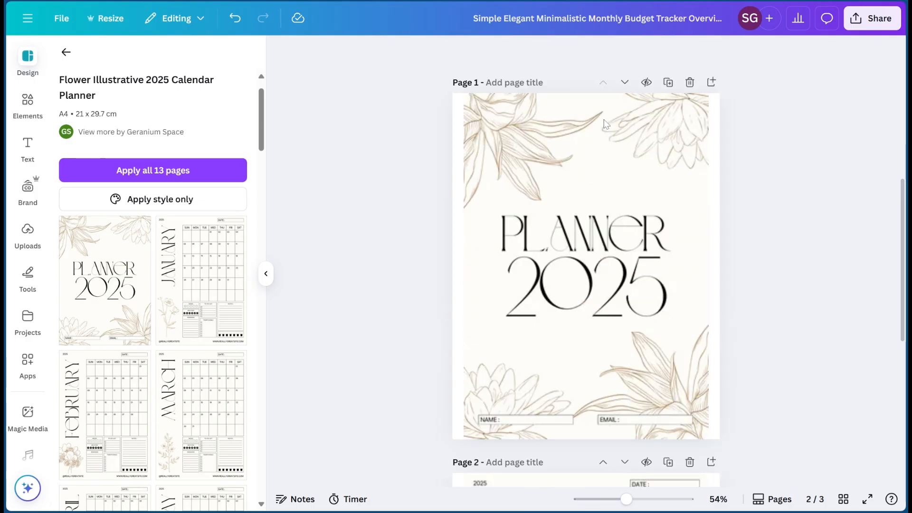
- Look through the applied planner pages, from the cover to the December calendar
{"action": "scroll", "coordinate": [590, 242], "scroll_direction": "up", "scroll_amount": 4}
{"action": "scroll", "coordinate": [590, 241], "scroll_direction": "up", "scroll_amount": 20}
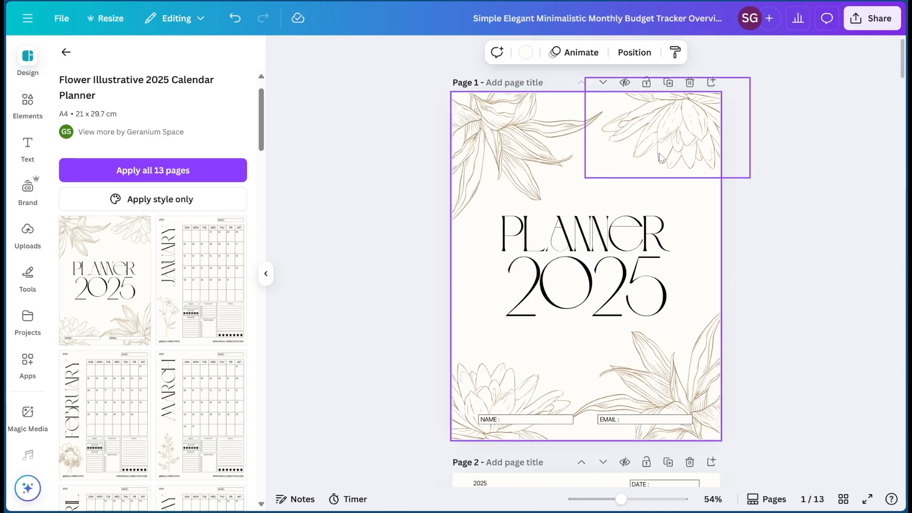
{"action": "scroll", "coordinate": [664, 233], "scroll_direction": "down", "scroll_amount": 5}
{"action": "scroll", "coordinate": [635, 140], "scroll_direction": "up", "scroll_amount": 5}
{"action": "scroll", "coordinate": [635, 140], "scroll_direction": "down", "scroll_amount": 10}
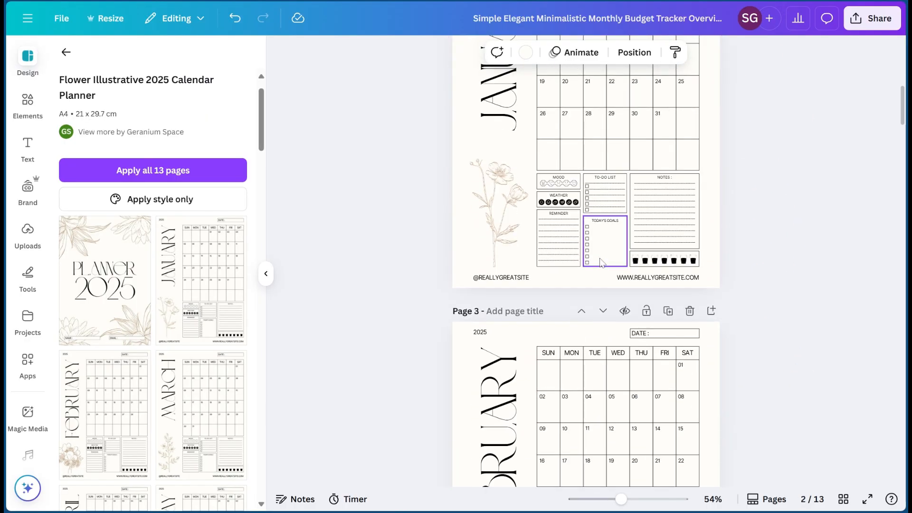
{"action": "scroll", "coordinate": [613, 259], "scroll_direction": "down", "scroll_amount": 20}
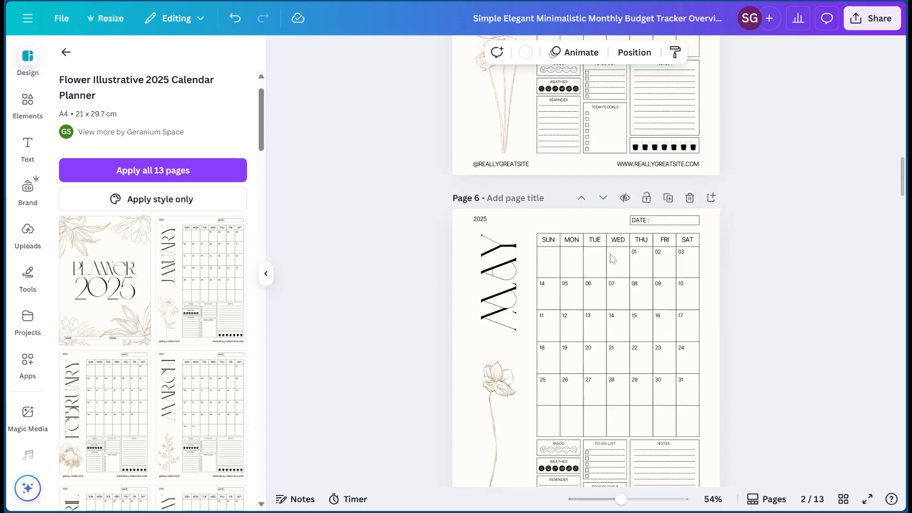
{"action": "scroll", "coordinate": [613, 259], "scroll_direction": "down", "scroll_amount": 20}
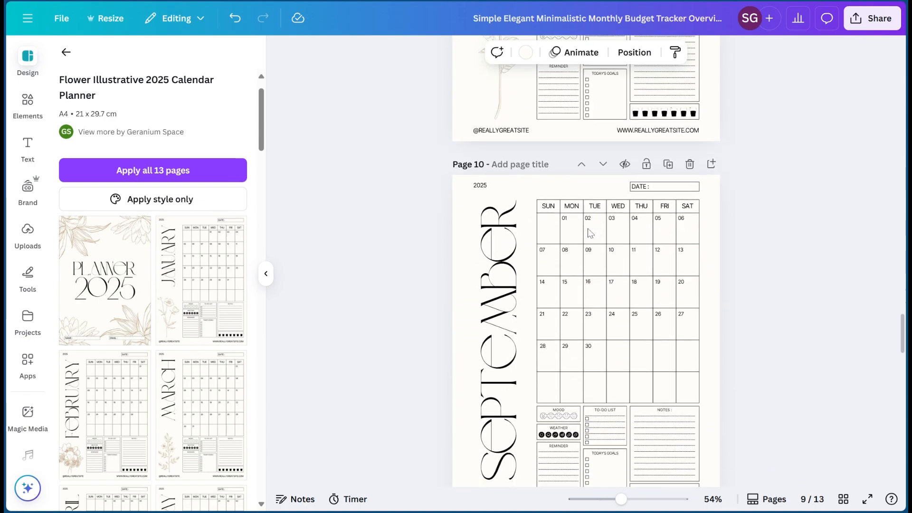
{"action": "scroll", "coordinate": [589, 233], "scroll_direction": "down", "scroll_amount": 5}
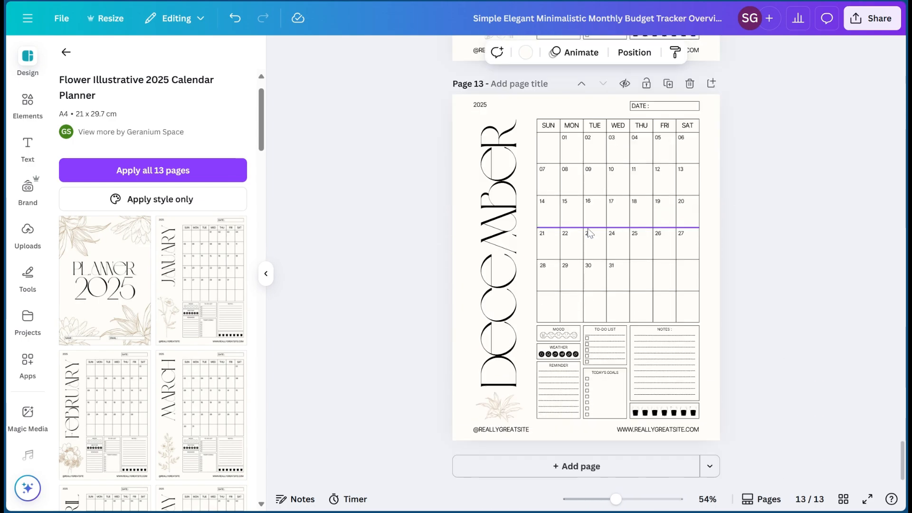
{"action": "scroll", "coordinate": [589, 233], "scroll_direction": "up", "scroll_amount": 20}
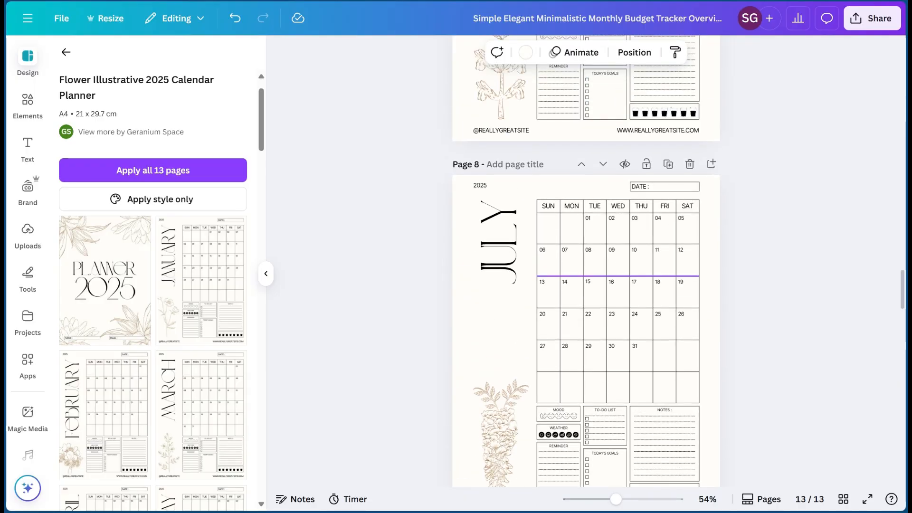
- Delete the flower illustration beside the calendar on the June page
{"action": "left_click_drag", "start_coordinate": [621, 499], "coordinate": [636, 499]}
{"action": "scroll", "coordinate": [561, 195], "scroll_direction": "up", "scroll_amount": 1}
{"action": "scroll", "coordinate": [559, 195], "scroll_direction": "up", "scroll_amount": 10}
{"action": "scroll", "coordinate": [479, 242], "scroll_direction": "down", "scroll_amount": 6}
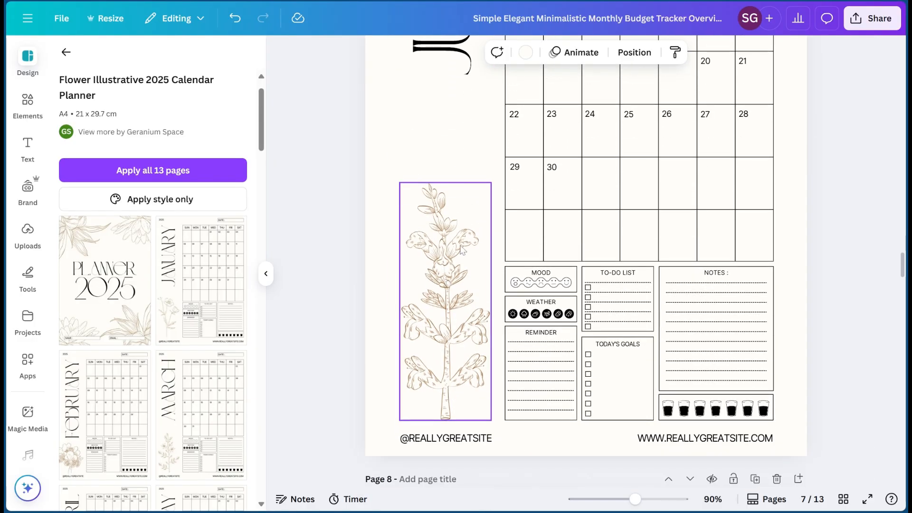
{"action": "left_click", "coordinate": [489, 188]}
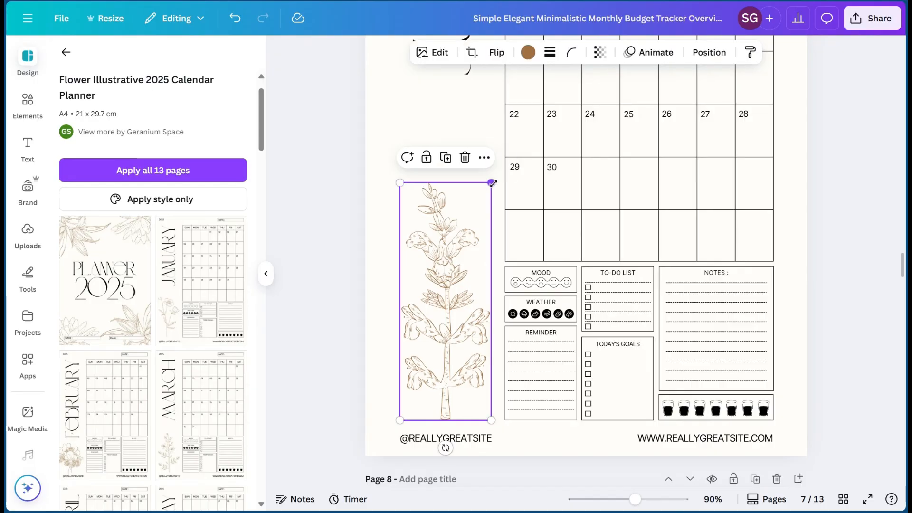
{"action": "left_click_drag", "start_coordinate": [492, 183], "coordinate": [499, 162]}
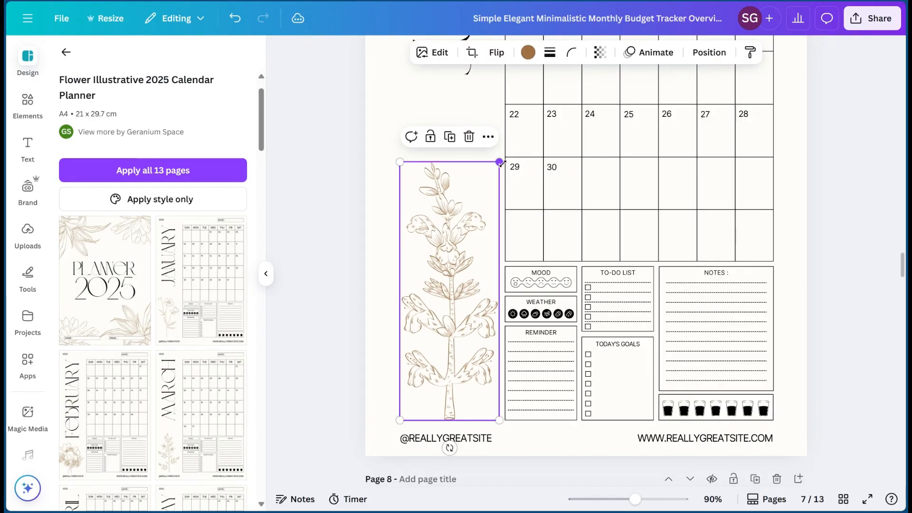
{"action": "left_click", "coordinate": [469, 137]}
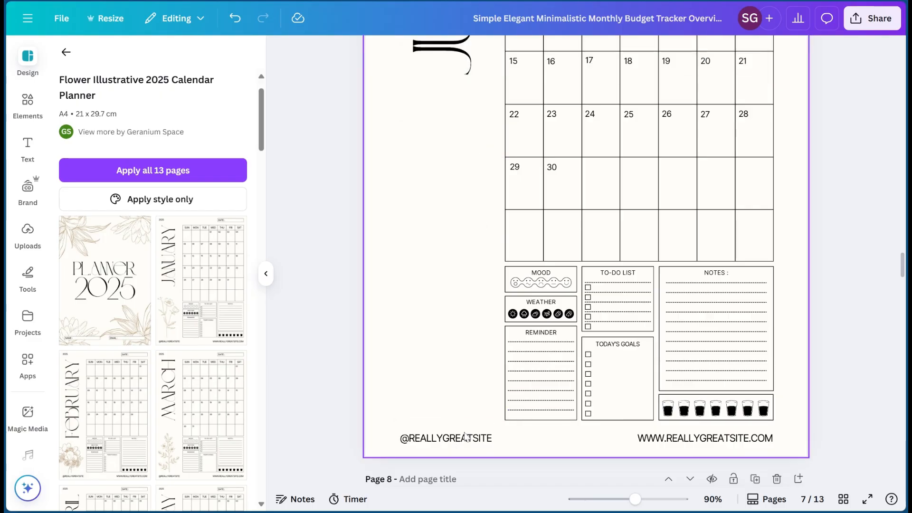
{"action": "left_click", "coordinate": [490, 437]}
{"action": "left_click", "coordinate": [698, 439]}
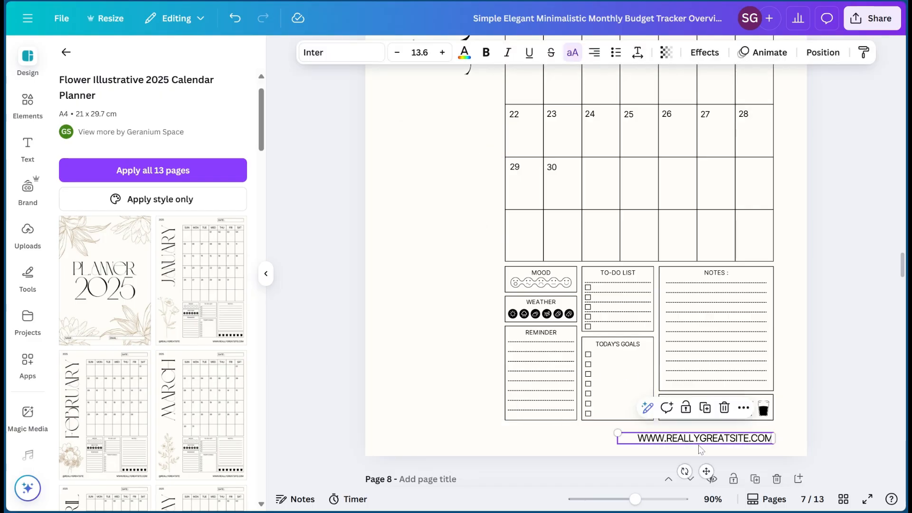
{"action": "left_click", "coordinate": [724, 408]}
- Change the font of the vertical June title to Kind Avenue Regular
{"action": "scroll", "coordinate": [495, 321], "scroll_direction": "up", "scroll_amount": 3}
{"action": "mouse_move", "coordinate": [458, 219]}
{"action": "left_mouse_down"}
{"action": "mouse_move", "coordinate": [467, 236]}
{"action": "mouse_move", "coordinate": [470, 224]}
{"action": "left_mouse_up"}
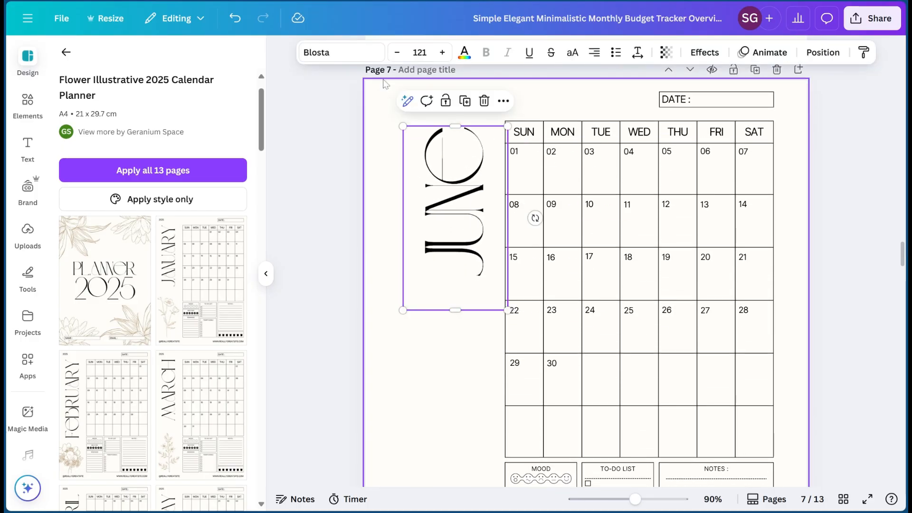
{"action": "left_click", "coordinate": [332, 52]}
{"action": "scroll", "coordinate": [178, 338], "scroll_direction": "down", "scroll_amount": 5}
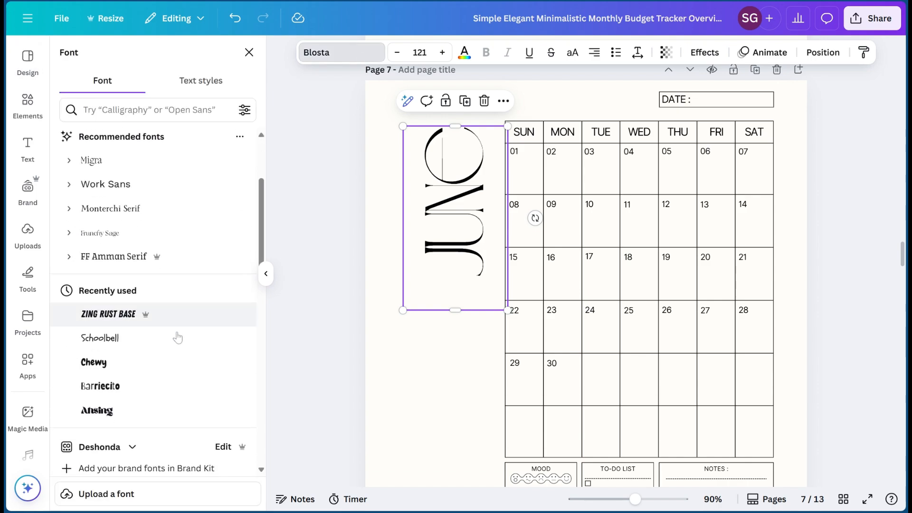
{"action": "scroll", "coordinate": [170, 279], "scroll_direction": "down", "scroll_amount": 6}
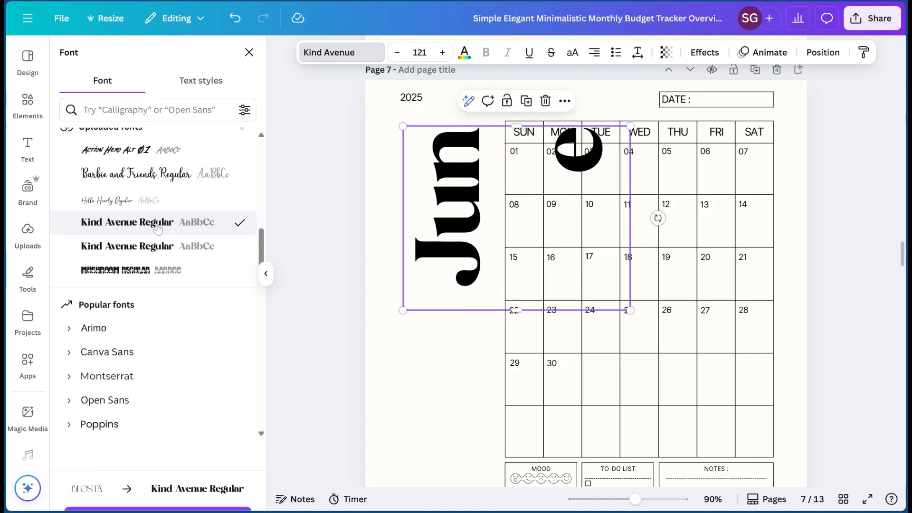
- Resize the June title to font size 120 so the word fits on one line, and place it beside the calendar grid
{"action": "left_click_drag", "start_coordinate": [540, 131], "coordinate": [537, 125]}
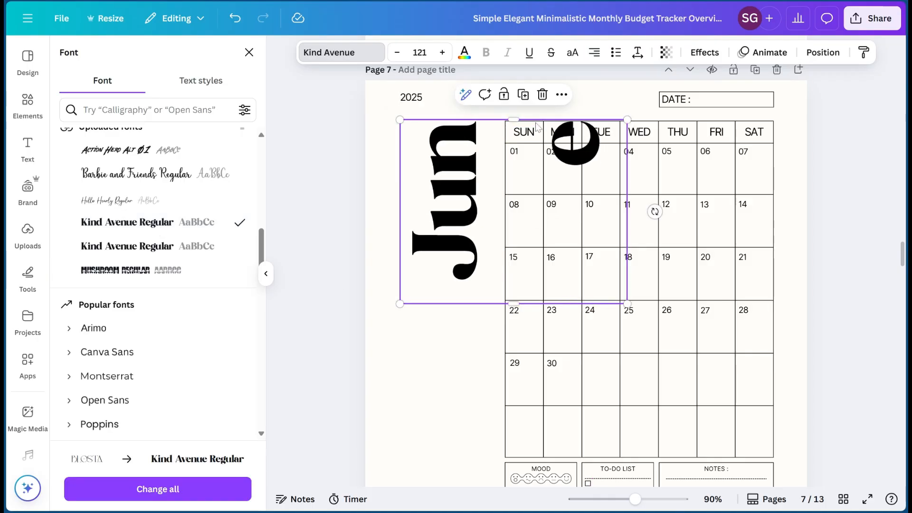
{"action": "left_click_drag", "start_coordinate": [511, 308], "coordinate": [482, 340]}
{"action": "left_click_drag", "start_coordinate": [449, 214], "coordinate": [452, 188]}
{"action": "left_click", "coordinate": [570, 109]}
{"action": "left_click", "coordinate": [576, 108]}
{"action": "scroll", "coordinate": [495, 184], "scroll_direction": "down", "scroll_amount": 3}
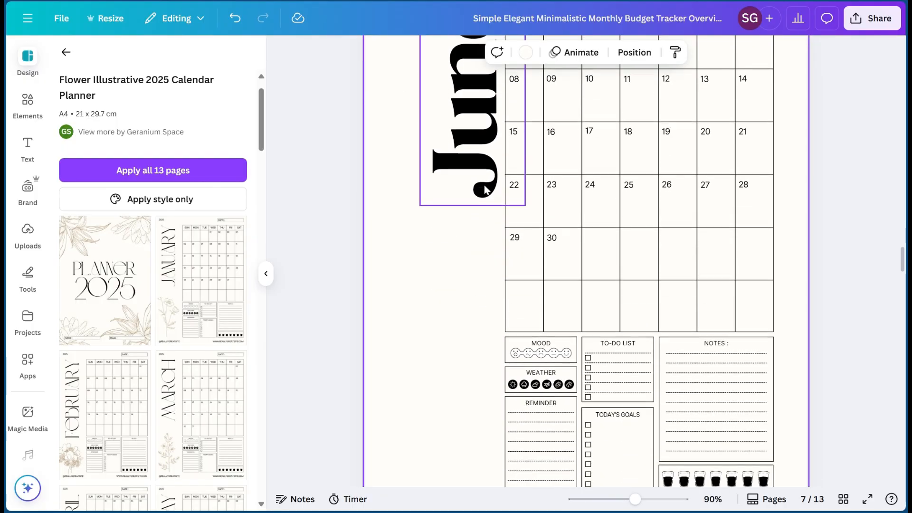
{"action": "scroll", "coordinate": [496, 185], "scroll_direction": "up", "scroll_amount": 3}
{"action": "left_click", "coordinate": [484, 171]}
{"action": "mouse_move", "coordinate": [529, 141]}
{"action": "left_mouse_down"}
{"action": "mouse_move", "coordinate": [517, 141]}
{"action": "mouse_move", "coordinate": [525, 142]}
{"action": "left_mouse_up"}
{"action": "left_click", "coordinate": [577, 133]}
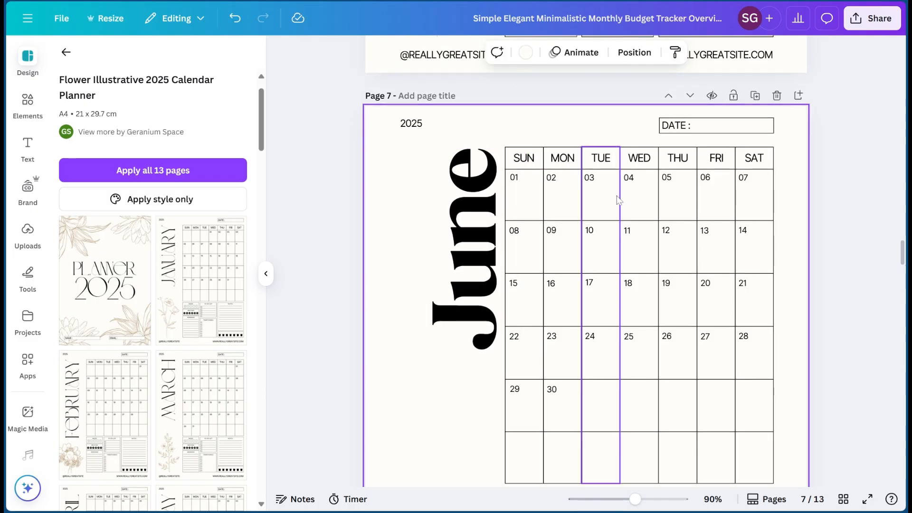
- Scale the June title down to font size 114 and move it up against the calendar grid
{"action": "scroll", "coordinate": [619, 199], "scroll_direction": "down", "scroll_amount": 5}
{"action": "scroll", "coordinate": [618, 200], "scroll_direction": "up", "scroll_amount": 2}
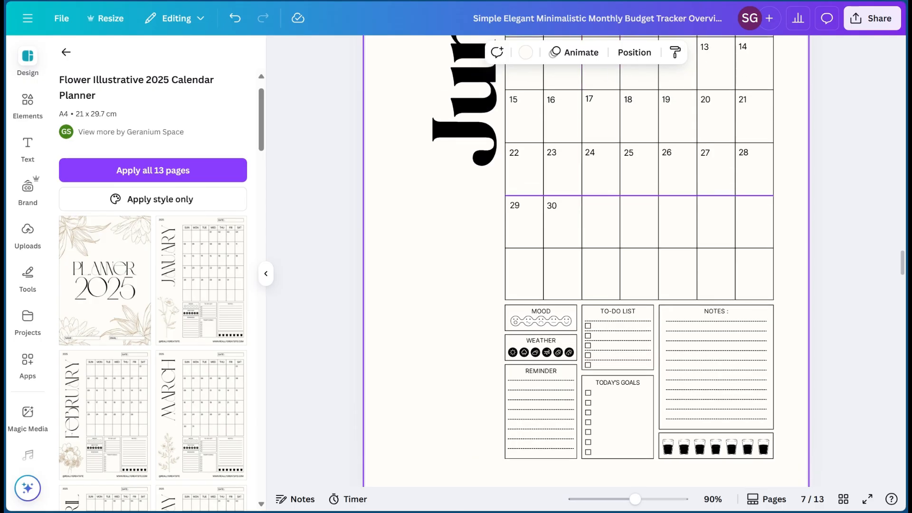
{"action": "scroll", "coordinate": [639, 227], "scroll_direction": "up", "scroll_amount": 2}
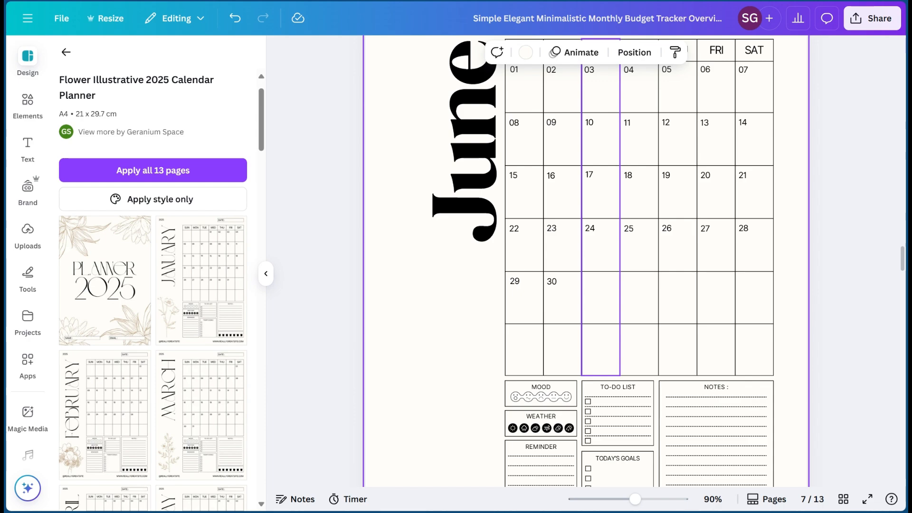
{"action": "left_click", "coordinate": [472, 122]}
{"action": "scroll", "coordinate": [472, 123], "scroll_direction": "up", "scroll_amount": 2}
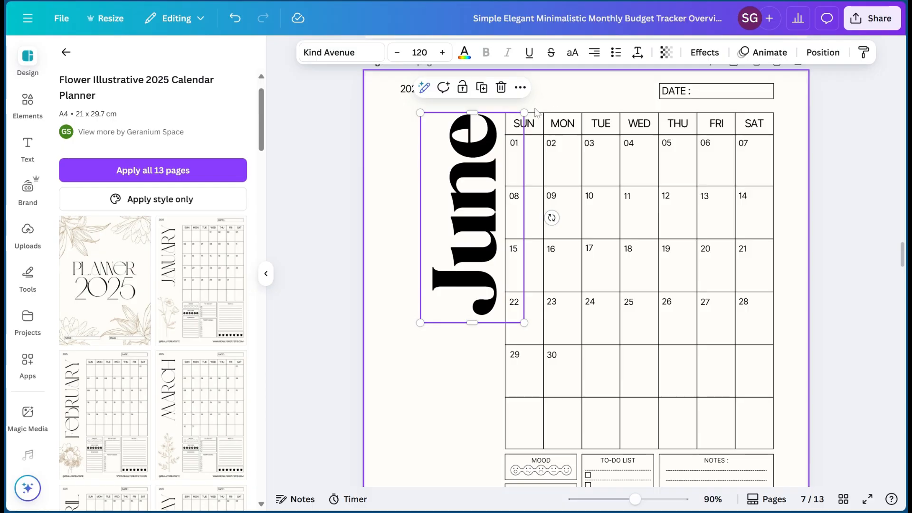
{"action": "left_click_drag", "start_coordinate": [524, 113], "coordinate": [512, 110]}
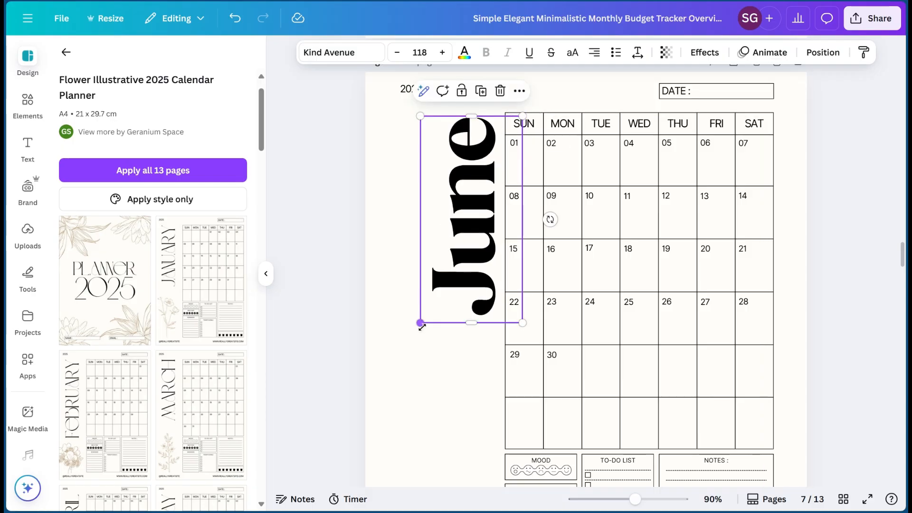
{"action": "left_click_drag", "start_coordinate": [420, 323], "coordinate": [424, 315]}
{"action": "mouse_move", "coordinate": [459, 238]}
{"action": "left_mouse_down"}
{"action": "mouse_move", "coordinate": [463, 219]}
{"action": "mouse_move", "coordinate": [460, 229]}
{"action": "left_mouse_up"}
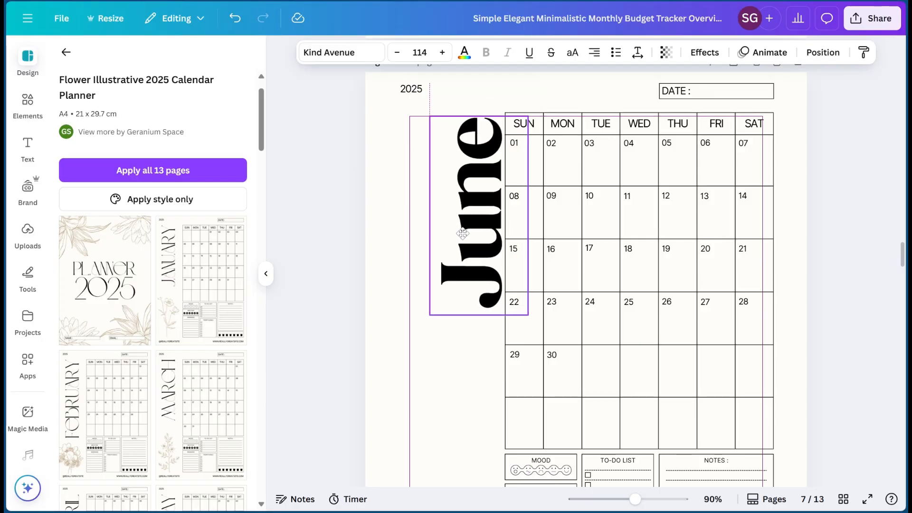
{"action": "left_click", "coordinate": [438, 380]}
- Shift the June title slightly away from the calendar grid and tighten its text box around the word
{"action": "scroll", "coordinate": [442, 383], "scroll_direction": "down", "scroll_amount": 1}
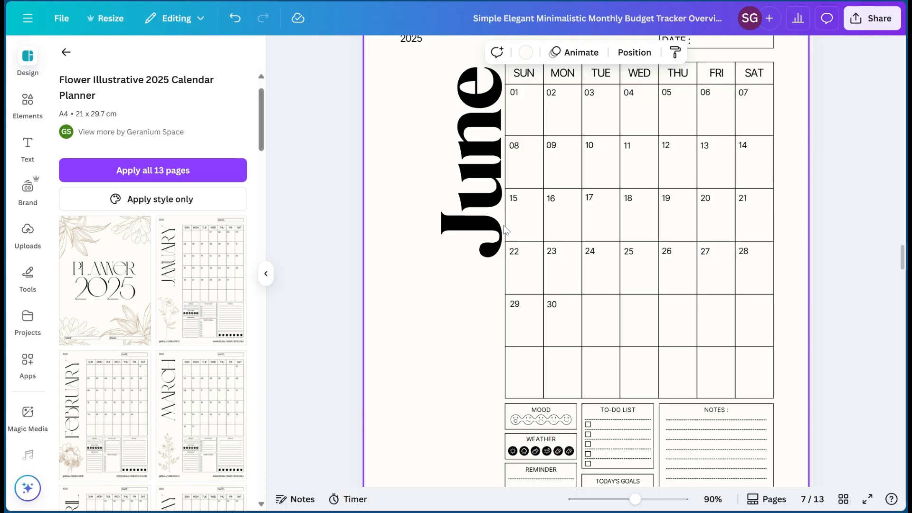
{"action": "left_click_drag", "start_coordinate": [481, 199], "coordinate": [472, 192]}
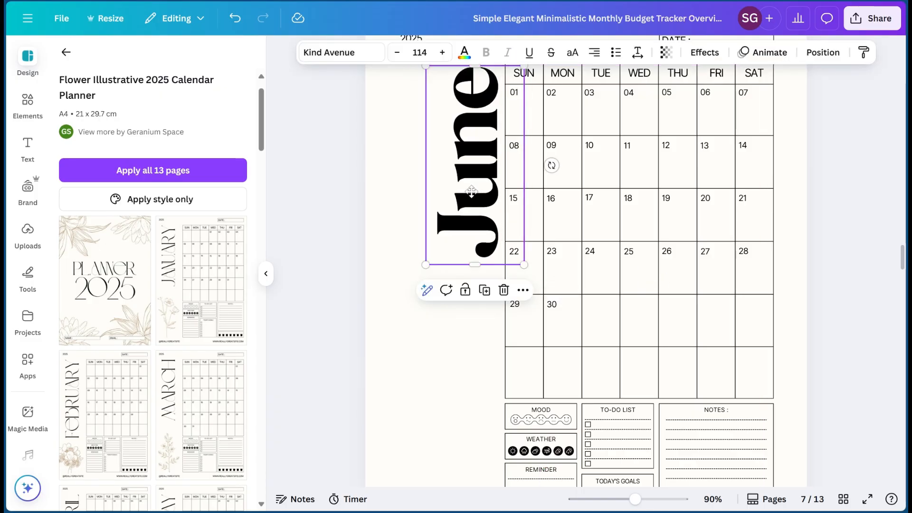
{"action": "left_click_drag", "start_coordinate": [487, 265], "coordinate": [488, 261]}
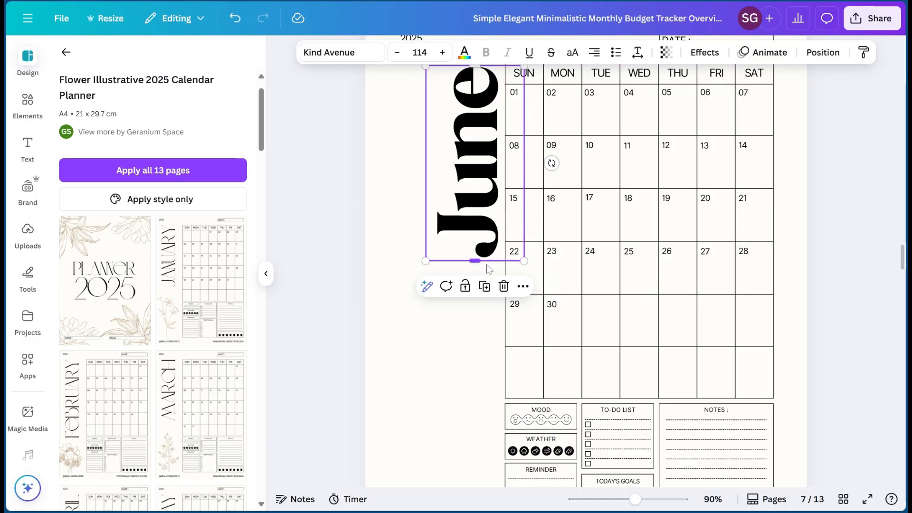
{"action": "left_click", "coordinate": [392, 209]}
{"action": "scroll", "coordinate": [472, 175], "scroll_direction": "up", "scroll_amount": 2}
{"action": "left_click_drag", "start_coordinate": [476, 163], "coordinate": [478, 157]}
{"action": "left_click", "coordinate": [415, 179]}
- Review the June page layout from the month title down to the tracker, to-do and notes boxes
{"action": "scroll", "coordinate": [533, 237], "scroll_direction": "down", "scroll_amount": 3}
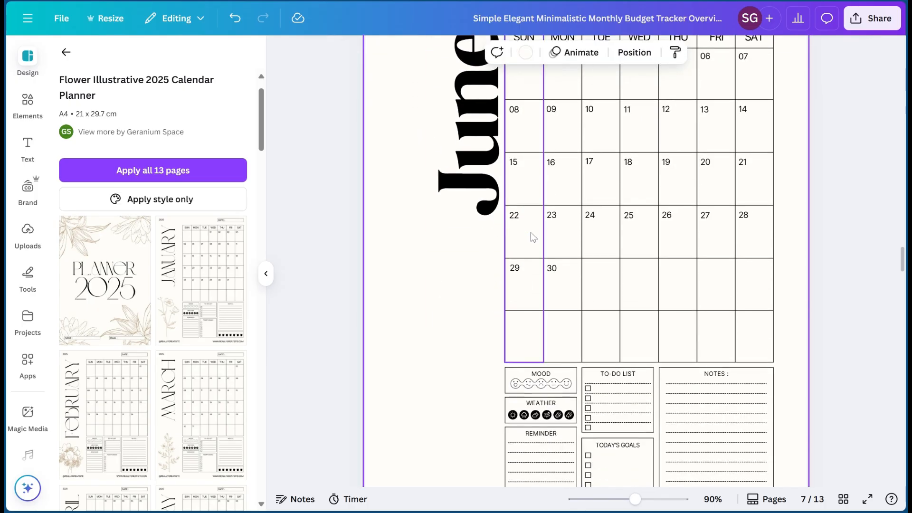
{"action": "scroll", "coordinate": [458, 252], "scroll_direction": "up", "scroll_amount": 3}
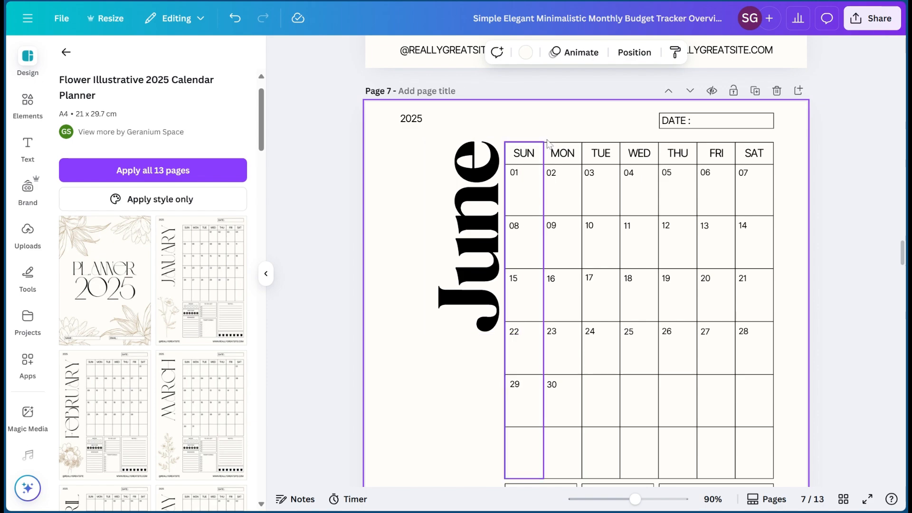
{"action": "scroll", "coordinate": [573, 123], "scroll_direction": "down", "scroll_amount": 1}
{"action": "scroll", "coordinate": [572, 122], "scroll_direction": "down", "scroll_amount": 2}
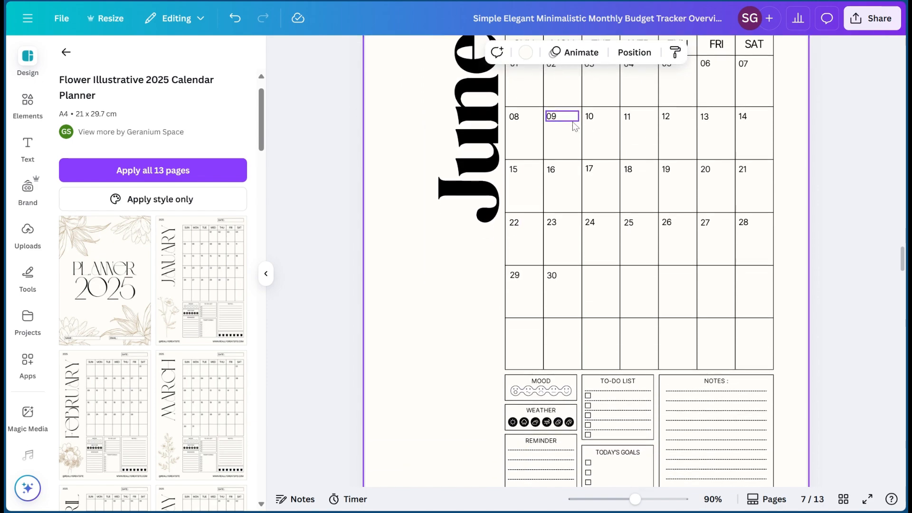
{"action": "scroll", "coordinate": [572, 122], "scroll_direction": "up", "scroll_amount": 3}
{"action": "scroll", "coordinate": [516, 176], "scroll_direction": "down", "scroll_amount": 4}
{"action": "scroll", "coordinate": [515, 179], "scroll_direction": "down", "scroll_amount": 2}
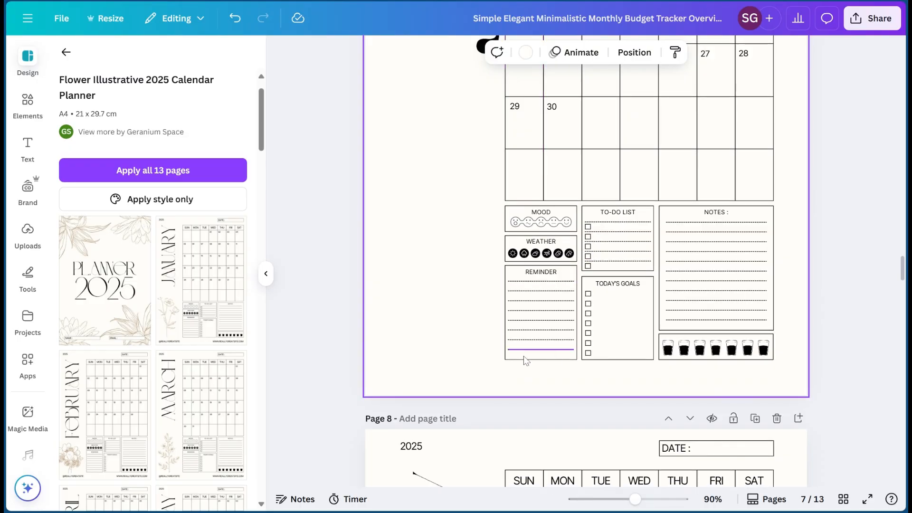
{"action": "scroll", "coordinate": [658, 172], "scroll_direction": "up", "scroll_amount": 5}
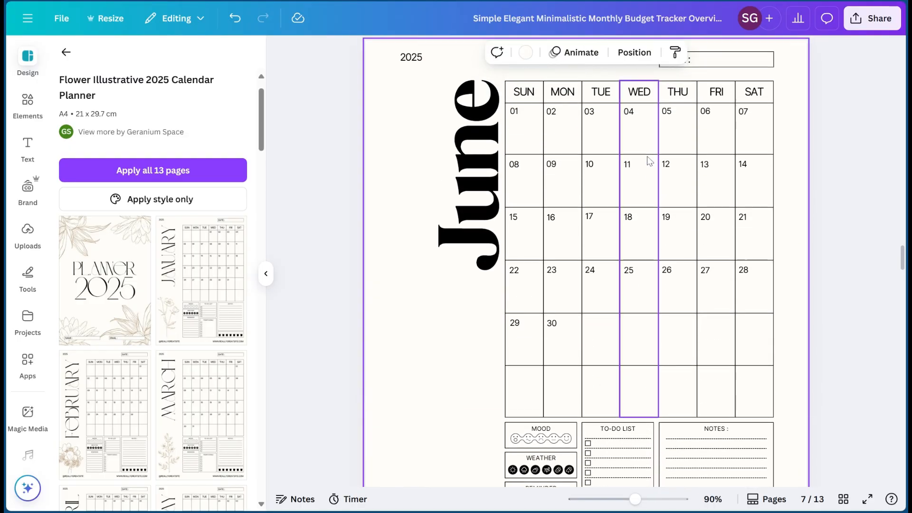
{"action": "scroll", "coordinate": [650, 160], "scroll_direction": "down", "scroll_amount": 2}
{"action": "scroll", "coordinate": [650, 161], "scroll_direction": "up", "scroll_amount": 2}
{"action": "scroll", "coordinate": [650, 160], "scroll_direction": "down", "scroll_amount": 1}
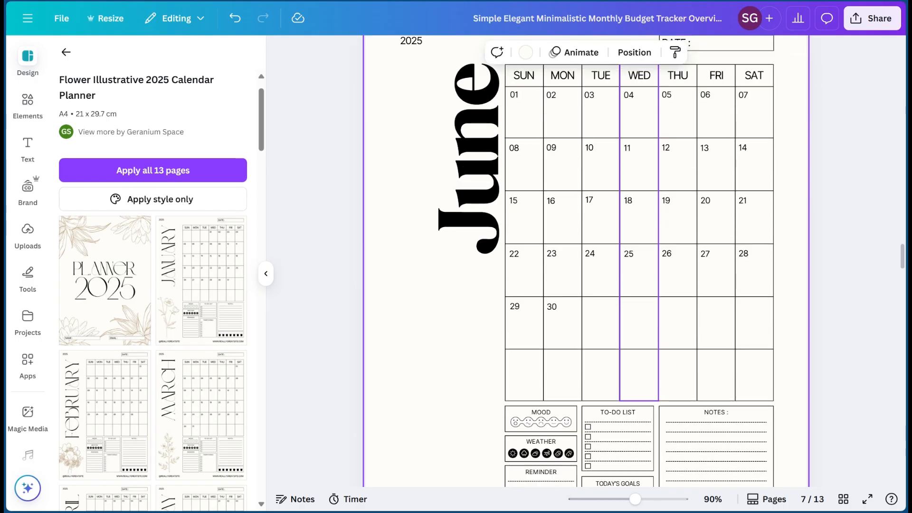
- Search the elements for "teacher" graphics and add the red apple on two stacked books to the June page
{"action": "left_click", "coordinate": [31, 117]}
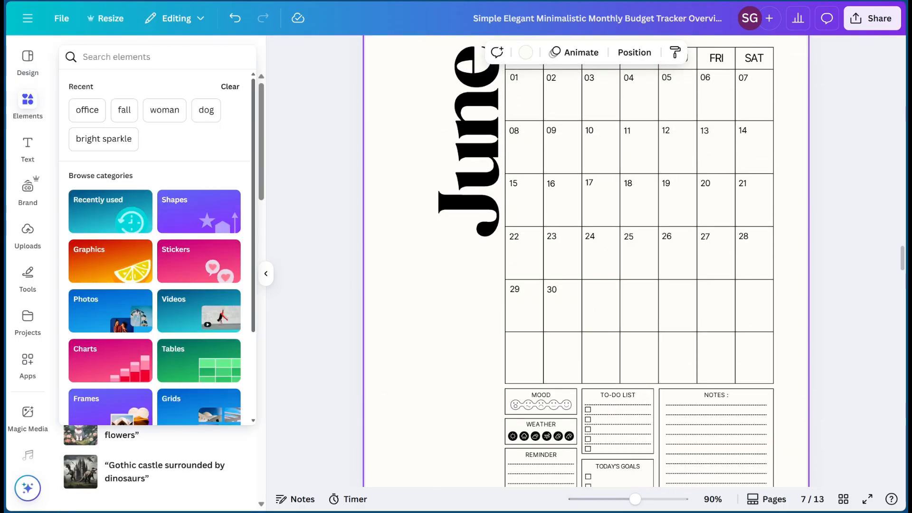
{"action": "type", "text": "teac"}
{"action": "key", "text": "Return"}
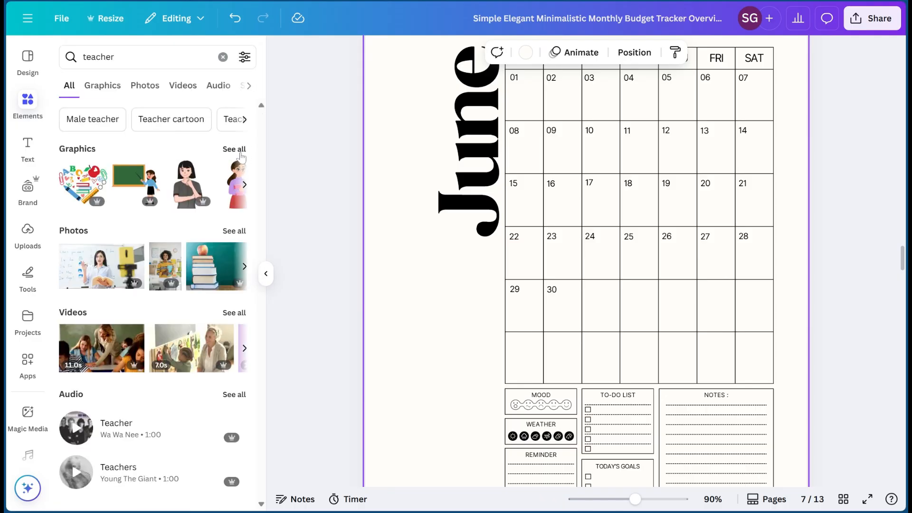
{"action": "left_click", "coordinate": [241, 153]}
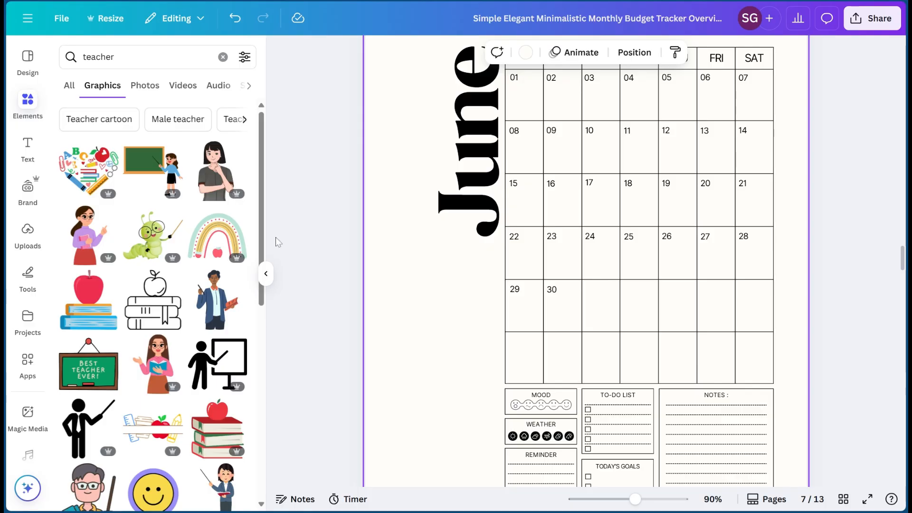
{"action": "left_click", "coordinate": [86, 311]}
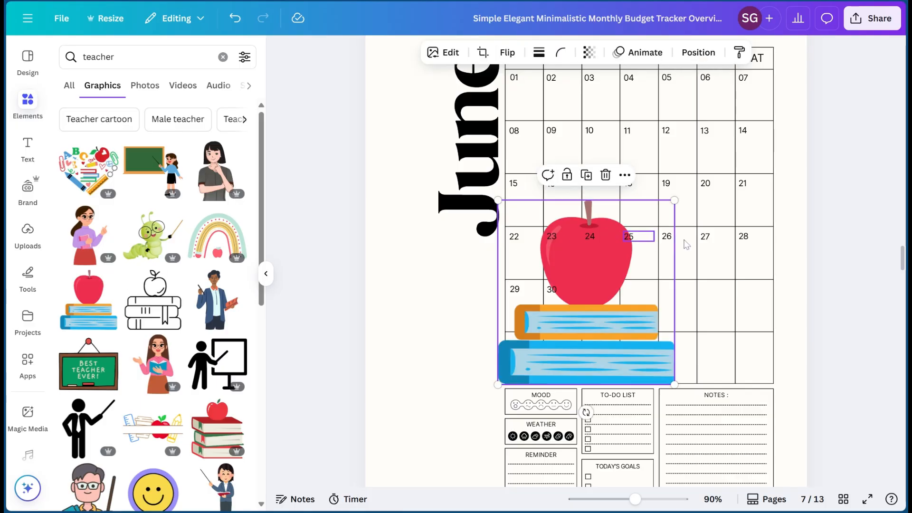
- Shrink the apple-and-books graphic, place it below the June title and rotate it sideways to match the title's direction
{"action": "left_click_drag", "start_coordinate": [676, 199], "coordinate": [626, 250]}
{"action": "left_click_drag", "start_coordinate": [488, 281], "coordinate": [466, 279]}
{"action": "scroll", "coordinate": [594, 380], "scroll_direction": "down", "scroll_amount": 3}
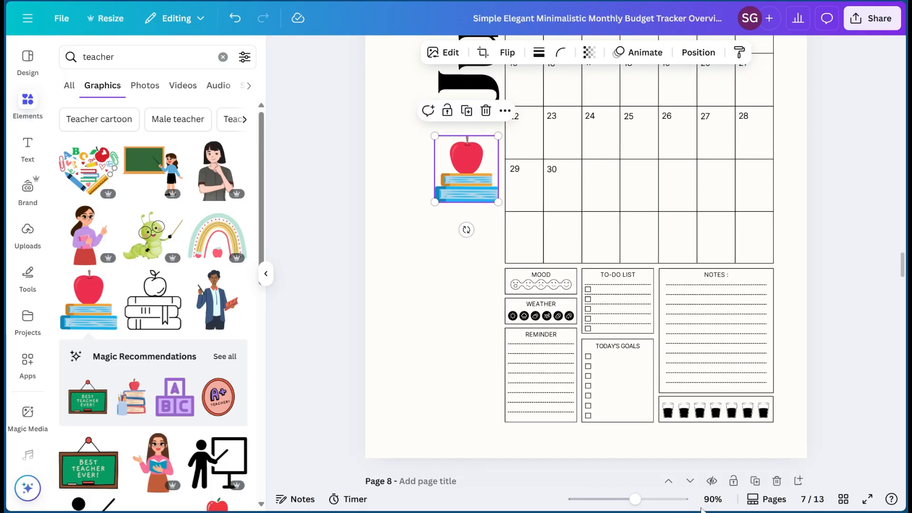
{"action": "left_click_drag", "start_coordinate": [626, 503], "coordinate": [607, 501]}
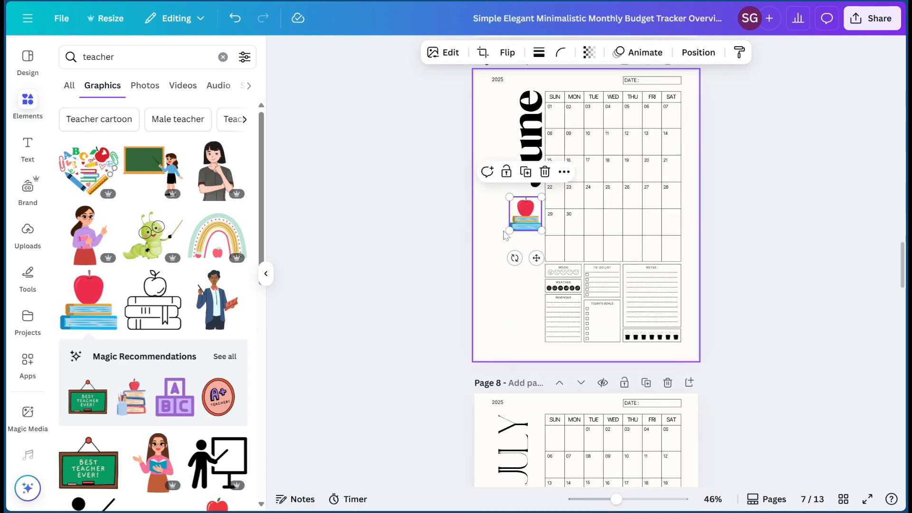
{"action": "left_click_drag", "start_coordinate": [524, 215], "coordinate": [571, 216]}
{"action": "left_click", "coordinate": [461, 200]}
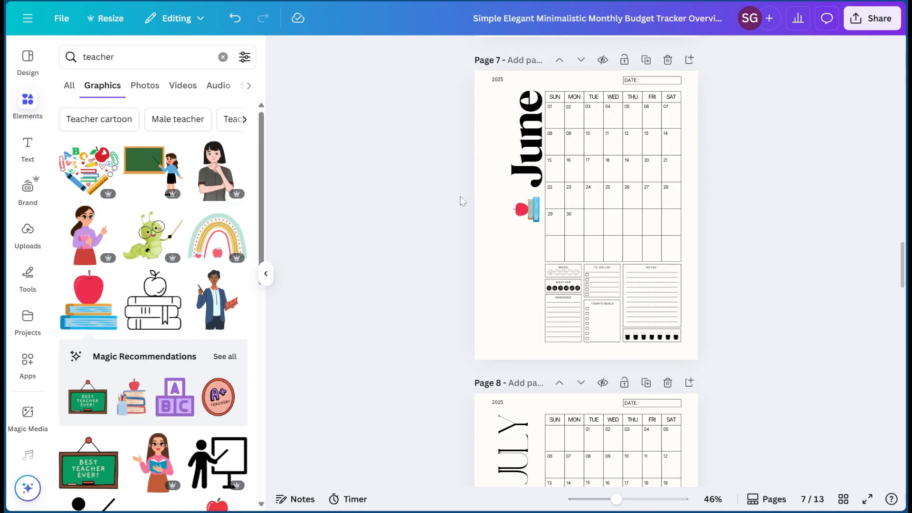
- Add the orange pencil graphic from the teacher results to the June page and move it beneath the apple and books
{"action": "scroll", "coordinate": [149, 342], "scroll_direction": "down", "scroll_amount": 6}
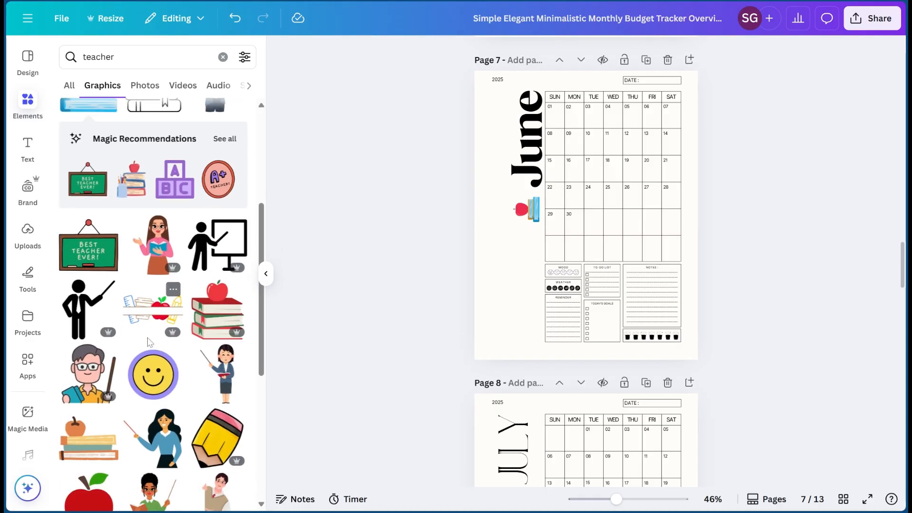
{"action": "scroll", "coordinate": [149, 341], "scroll_direction": "down", "scroll_amount": 5}
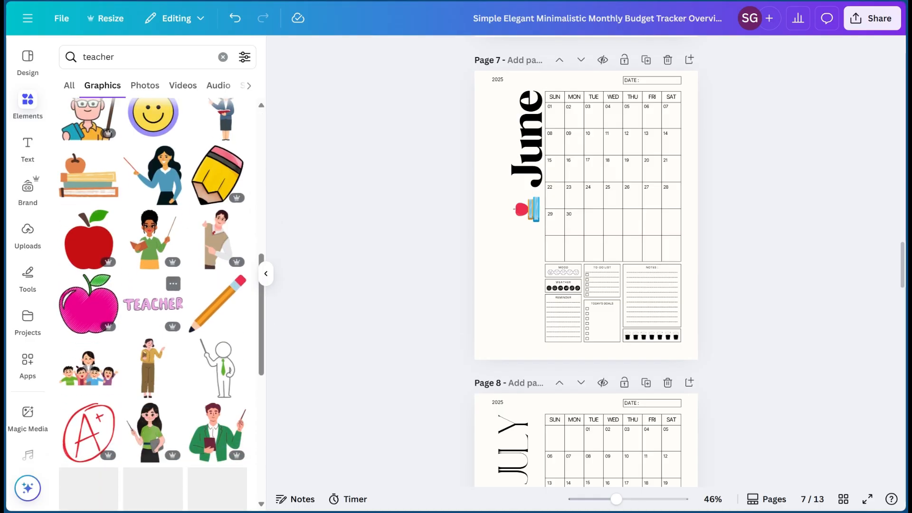
{"action": "left_click", "coordinate": [213, 296]}
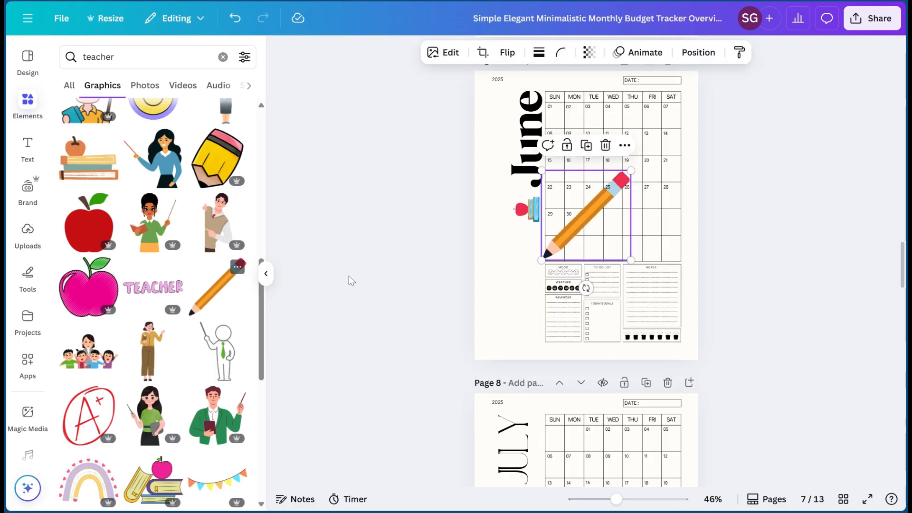
{"action": "mouse_move", "coordinate": [572, 215]}
{"action": "left_mouse_down"}
{"action": "mouse_move", "coordinate": [488, 289]}
{"action": "mouse_move", "coordinate": [494, 279]}
{"action": "left_mouse_up"}
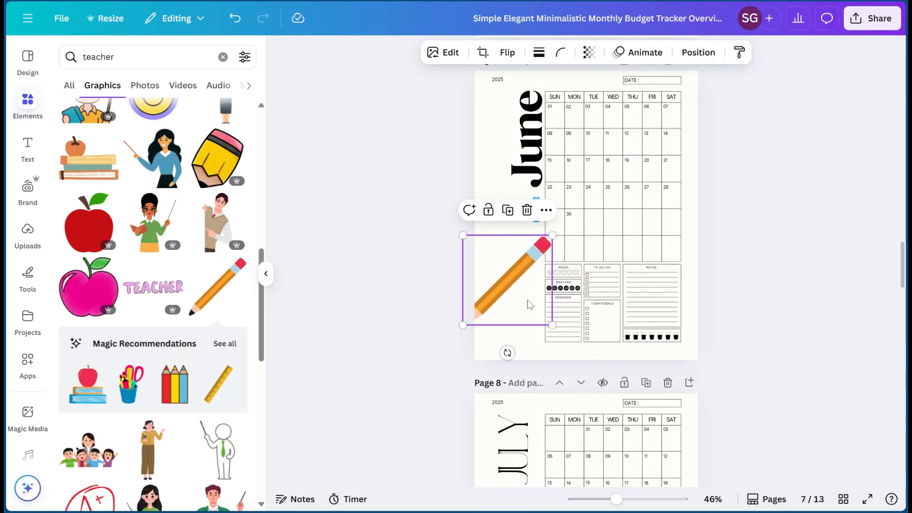
- Rotate the pencil to vertical with its tip down, shrink it and position it directly under the apple and books
{"action": "left_click_drag", "start_coordinate": [507, 350], "coordinate": [536, 313]}
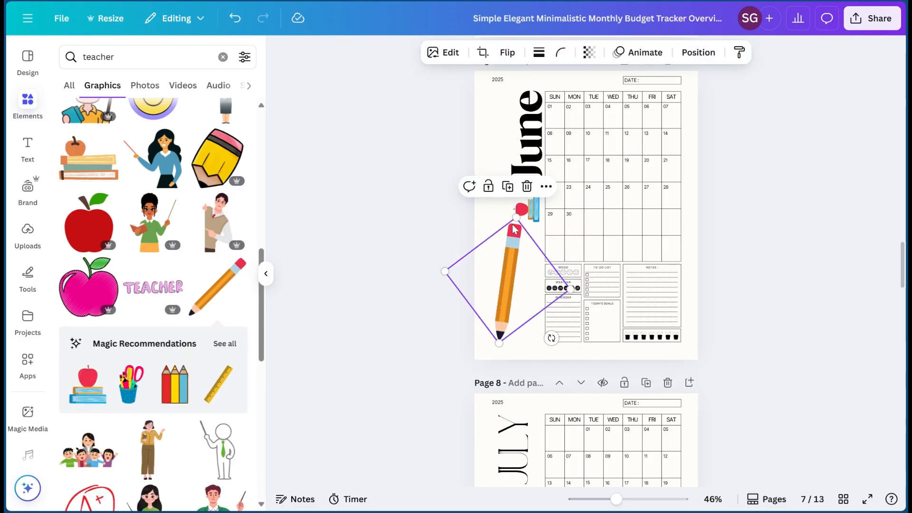
{"action": "mouse_move", "coordinate": [513, 218]}
{"action": "left_mouse_down"}
{"action": "mouse_move", "coordinate": [505, 267]}
{"action": "mouse_move", "coordinate": [528, 257]}
{"action": "left_mouse_up"}
{"action": "mouse_move", "coordinate": [560, 314]}
{"action": "left_mouse_down"}
{"action": "mouse_move", "coordinate": [565, 300]}
{"action": "mouse_move", "coordinate": [567, 309]}
{"action": "left_mouse_up"}
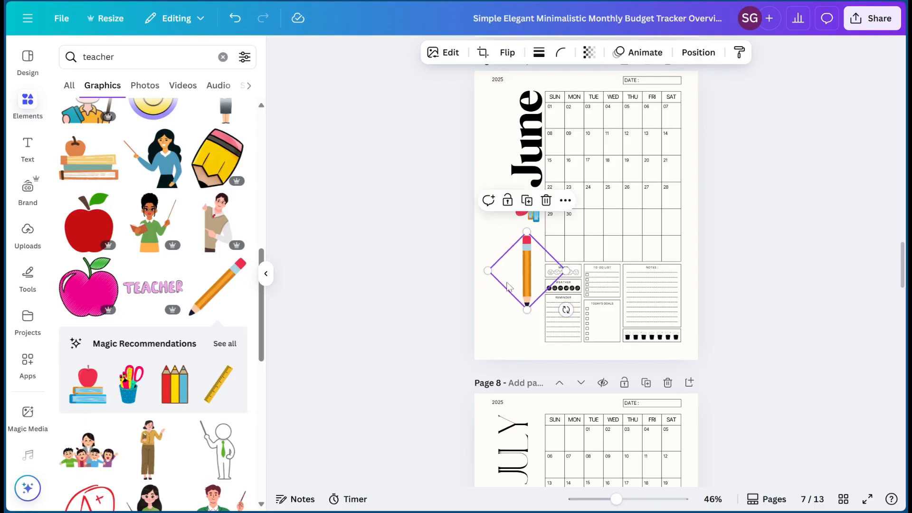
{"action": "left_click_drag", "start_coordinate": [521, 275], "coordinate": [537, 295]}
{"action": "left_click", "coordinate": [465, 279]}
{"action": "scroll", "coordinate": [487, 271], "scroll_direction": "up", "scroll_amount": 1}
{"action": "left_click", "coordinate": [535, 301]}
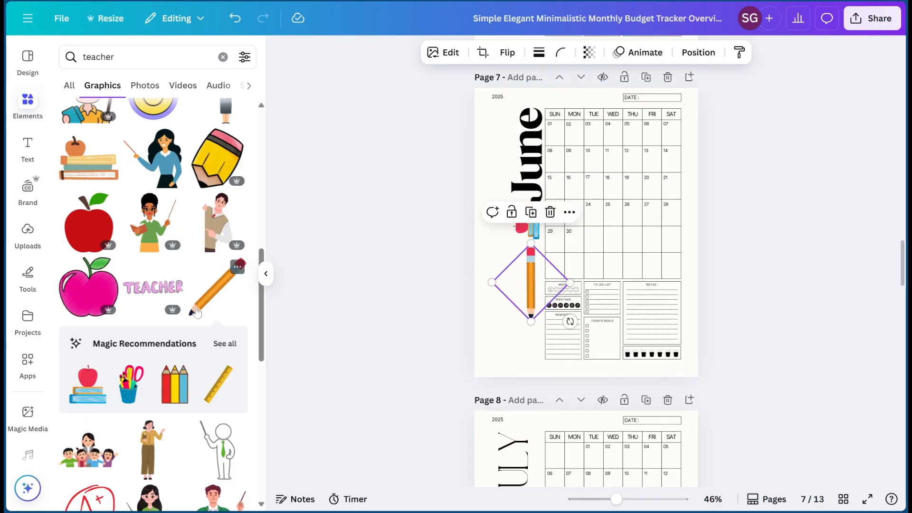
- Look through more of the teacher graphics for further decorations for the June page
{"action": "scroll", "coordinate": [197, 313], "scroll_direction": "down", "scroll_amount": 5}
{"action": "scroll", "coordinate": [205, 337], "scroll_direction": "down", "scroll_amount": 5}
{"action": "scroll", "coordinate": [204, 338], "scroll_direction": "down", "scroll_amount": 6}
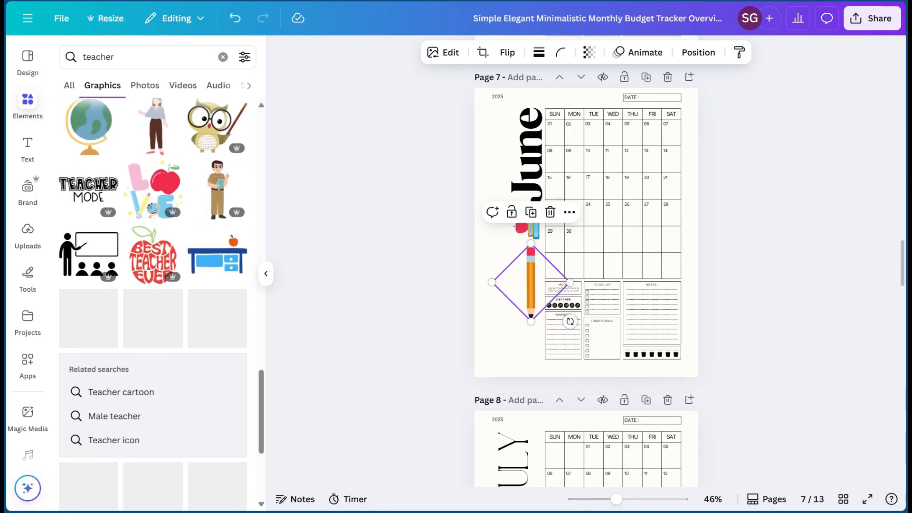
{"action": "scroll", "coordinate": [204, 309], "scroll_direction": "down", "scroll_amount": 5}
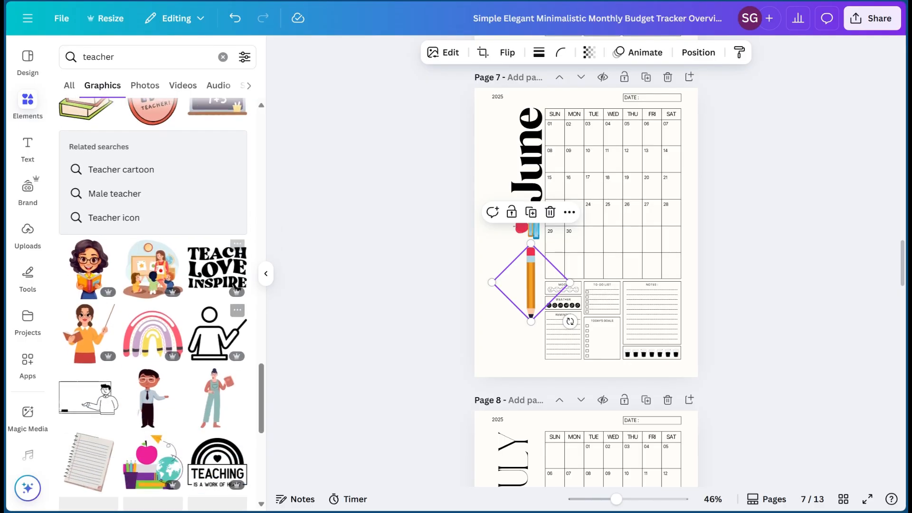
{"action": "scroll", "coordinate": [223, 333], "scroll_direction": "down", "scroll_amount": 6}
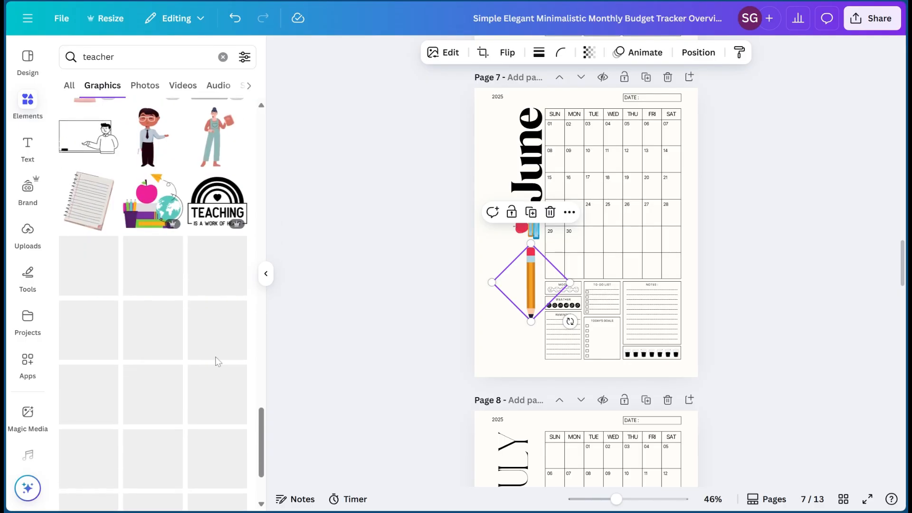
{"action": "scroll", "coordinate": [170, 352], "scroll_direction": "down", "scroll_amount": 9}
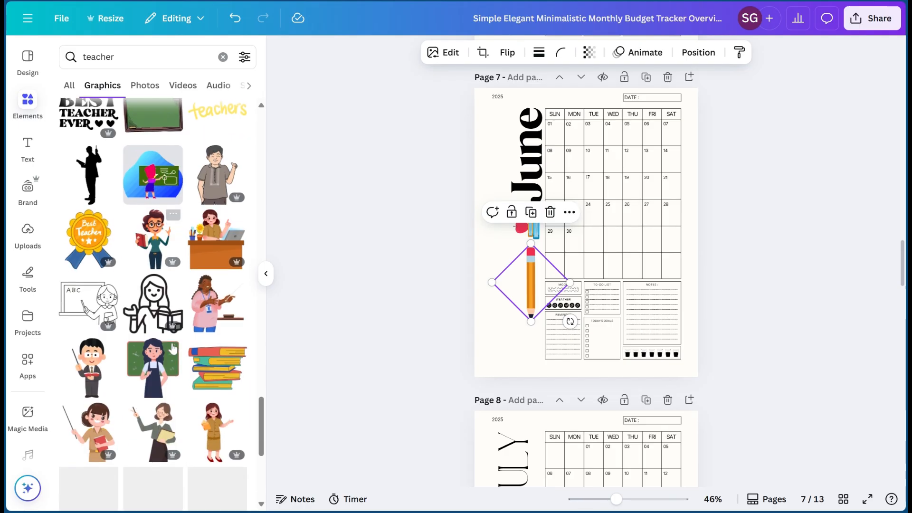
{"action": "scroll", "coordinate": [172, 349], "scroll_direction": "down", "scroll_amount": 1}
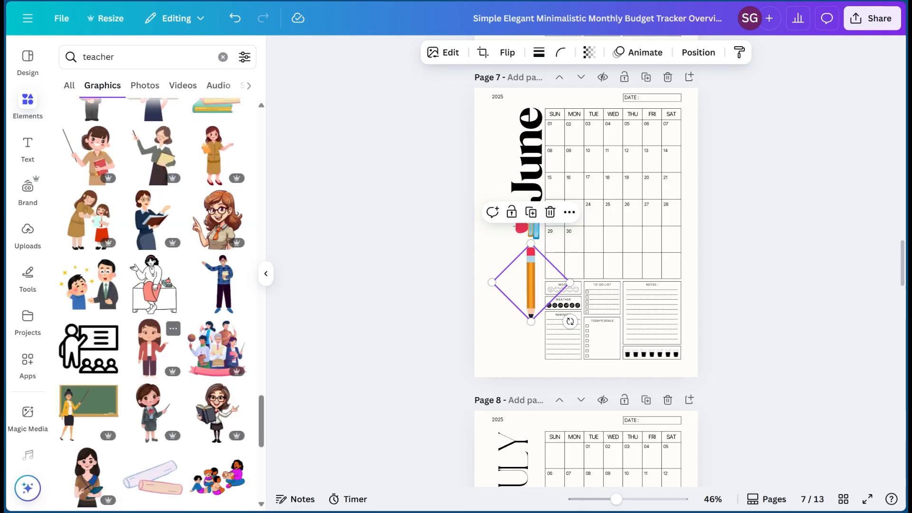
{"action": "scroll", "coordinate": [134, 309], "scroll_direction": "up", "scroll_amount": 10}
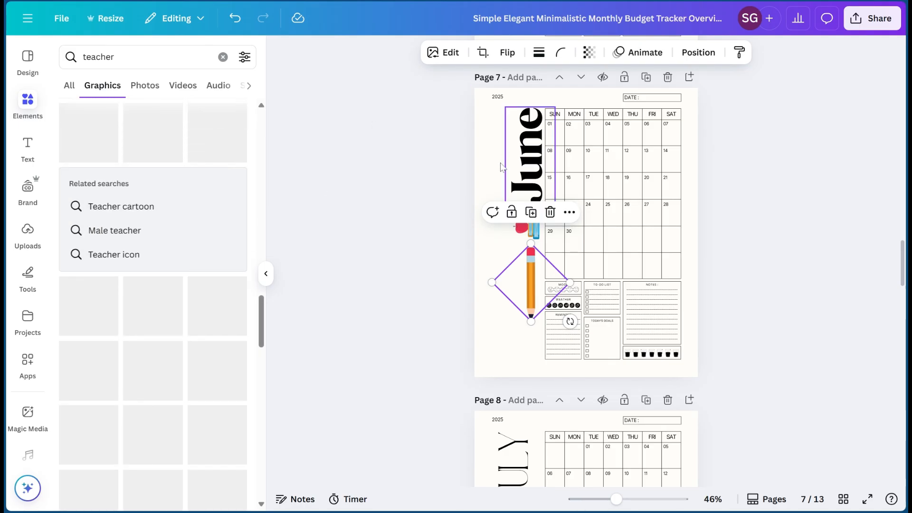
- Enlarge the apple-and-books and pencil graphics together slightly and align them beneath the June title
{"action": "left_click", "coordinate": [440, 196]}
{"action": "left_click_drag", "start_coordinate": [505, 225], "coordinate": [568, 318]}
{"action": "left_click_drag", "start_coordinate": [491, 321], "coordinate": [488, 335]}
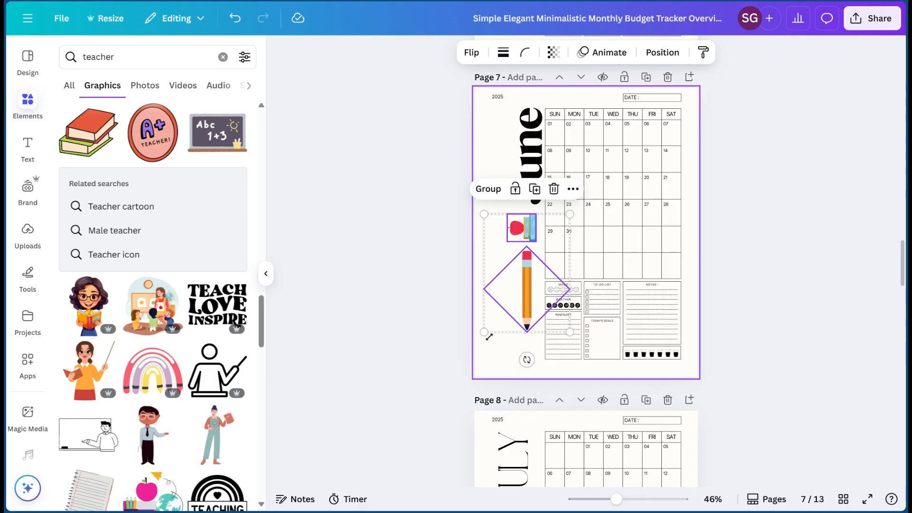
{"action": "left_click", "coordinate": [438, 332]}
{"action": "left_click_drag", "start_coordinate": [529, 279], "coordinate": [529, 276]}
{"action": "left_click", "coordinate": [459, 261]}
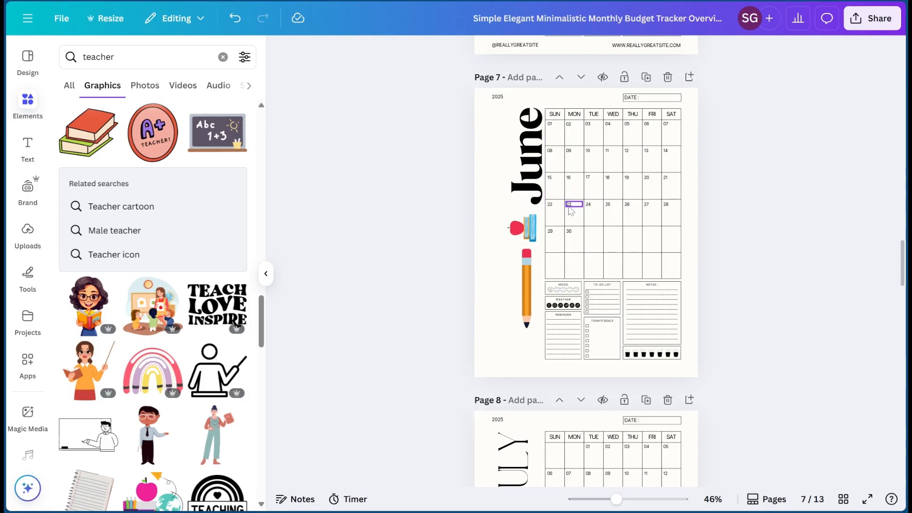
- Group the apple-and-books graphic with the pencil on the June page and copy the group
{"action": "scroll", "coordinate": [567, 213], "scroll_direction": "up", "scroll_amount": 5}
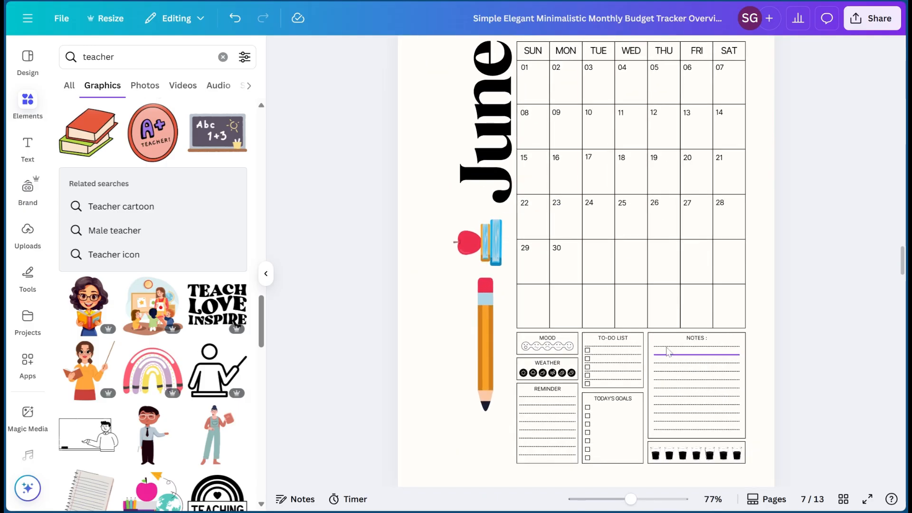
{"action": "scroll", "coordinate": [632, 202], "scroll_direction": "down", "scroll_amount": 4}
{"action": "mouse_move", "coordinate": [473, 220]}
{"action": "left_mouse_down"}
{"action": "mouse_move", "coordinate": [535, 304]}
{"action": "mouse_move", "coordinate": [537, 330]}
{"action": "left_mouse_up"}
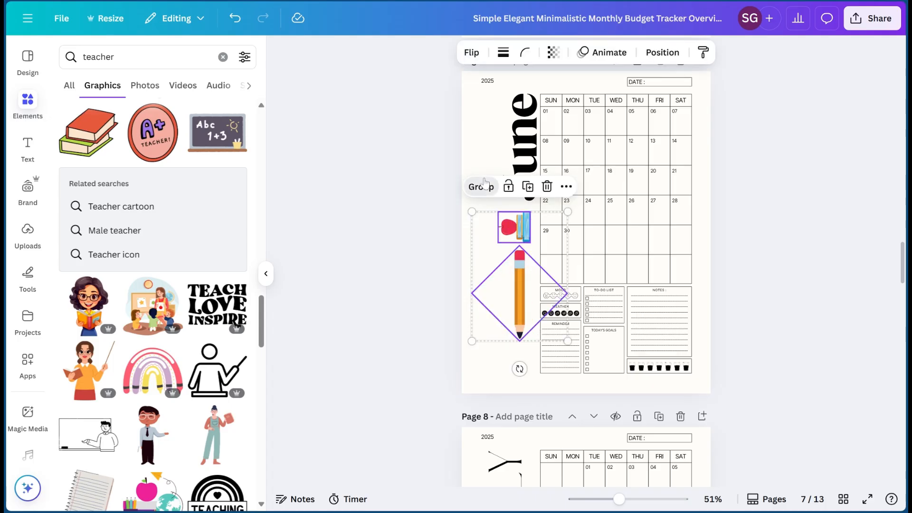
{"action": "left_click", "coordinate": [481, 186]}
{"action": "right_click", "coordinate": [511, 228]}
{"action": "left_click", "coordinate": [534, 195]}
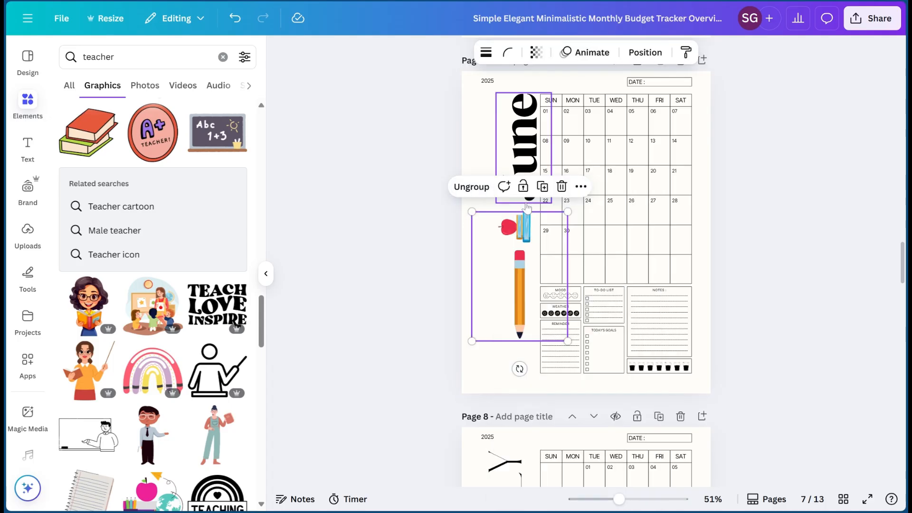
- Delete the botanical illustration on the July page and paste the grouped teacher graphics in its place
{"action": "scroll", "coordinate": [528, 209], "scroll_direction": "down", "scroll_amount": 5}
{"action": "left_click", "coordinate": [527, 209]}
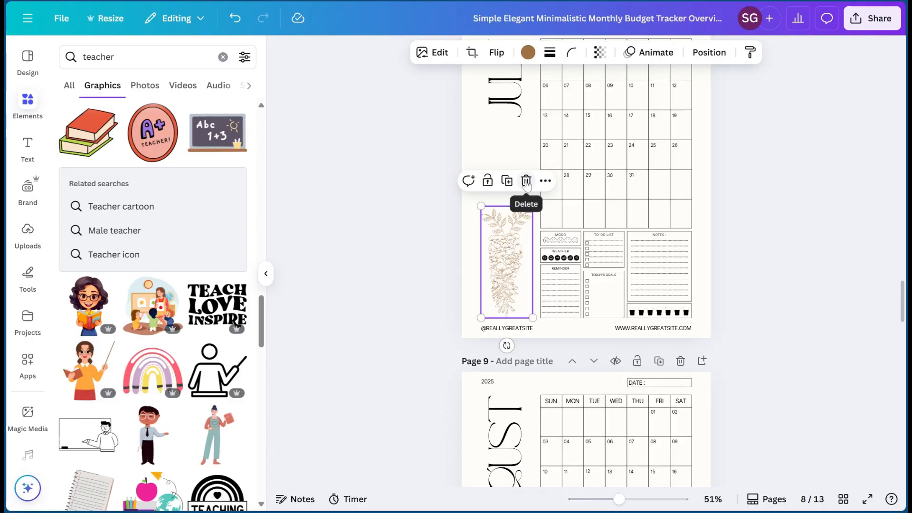
{"action": "left_click", "coordinate": [526, 177]}
{"action": "right_click", "coordinate": [511, 172]}
{"action": "left_click", "coordinate": [539, 230]}
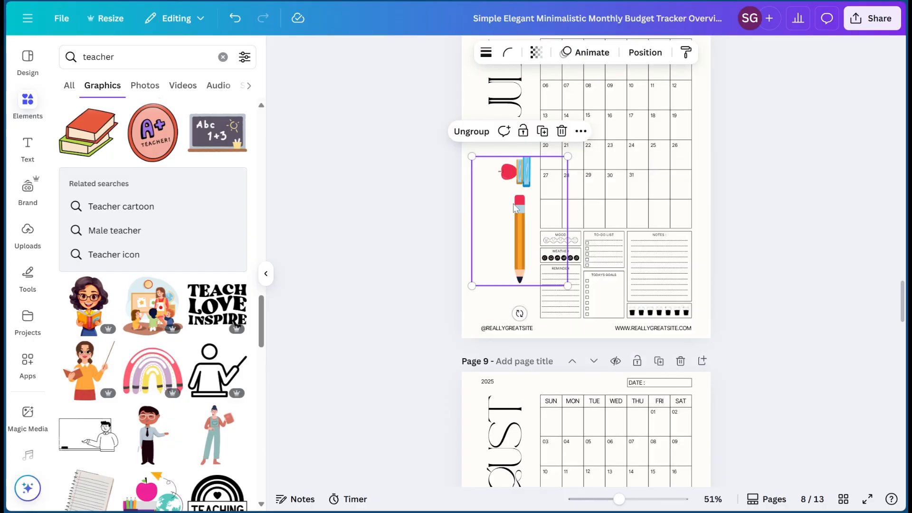
{"action": "left_click", "coordinate": [445, 181]}
- Copy the June title's style onto the July title and move the title slightly closer to the calendar grid
{"action": "scroll", "coordinate": [504, 142], "scroll_direction": "down", "scroll_amount": 2}
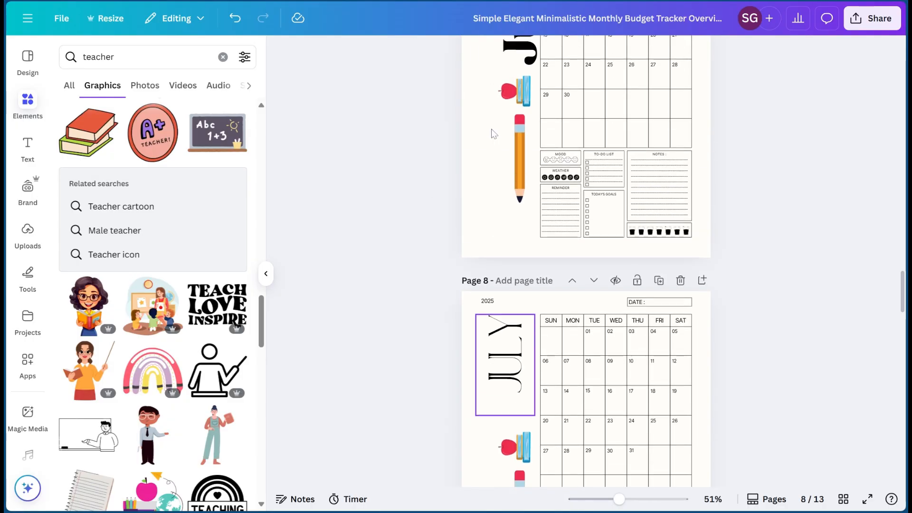
{"action": "scroll", "coordinate": [503, 143], "scroll_direction": "up", "scroll_amount": 8}
{"action": "left_click", "coordinate": [507, 107]}
{"action": "right_click", "coordinate": [507, 107]}
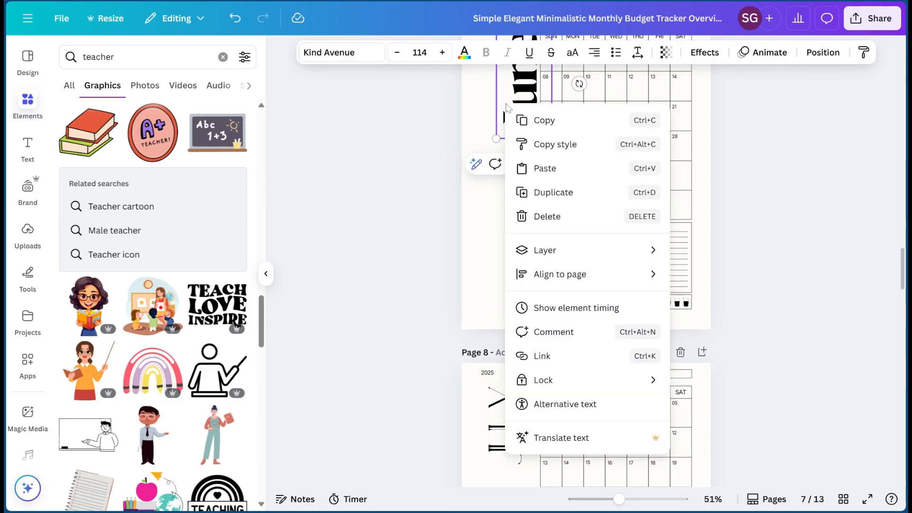
{"action": "left_click", "coordinate": [537, 144]}
{"action": "scroll", "coordinate": [508, 235], "scroll_direction": "down", "scroll_amount": 2}
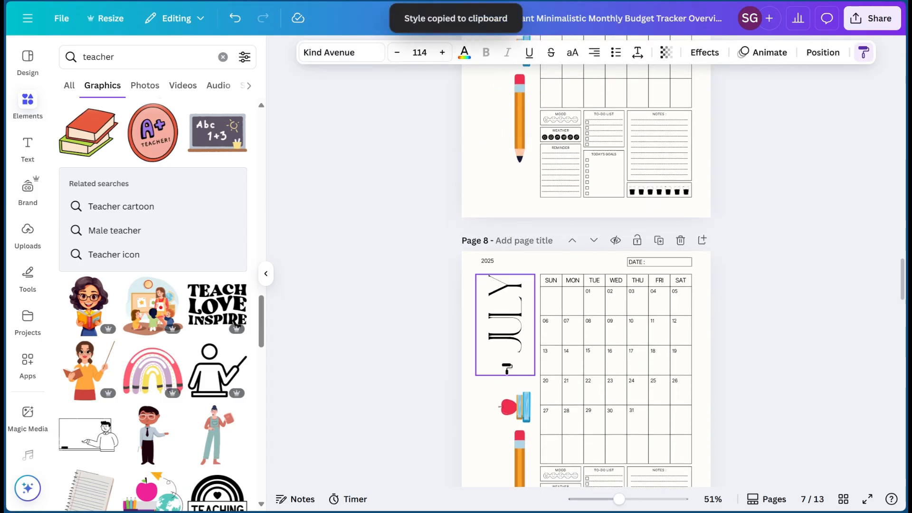
{"action": "left_click", "coordinate": [510, 315]}
{"action": "left_click_drag", "start_coordinate": [497, 335], "coordinate": [504, 337]}
{"action": "left_click", "coordinate": [442, 326]}
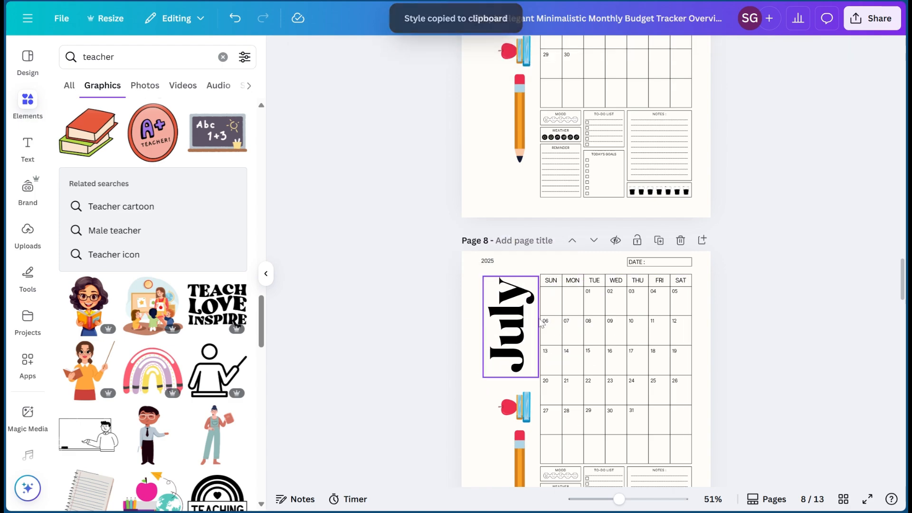
- Try to copy the July title's style onto the August title
{"action": "scroll", "coordinate": [542, 324], "scroll_direction": "down", "scroll_amount": 3}
{"action": "right_click", "coordinate": [504, 209]}
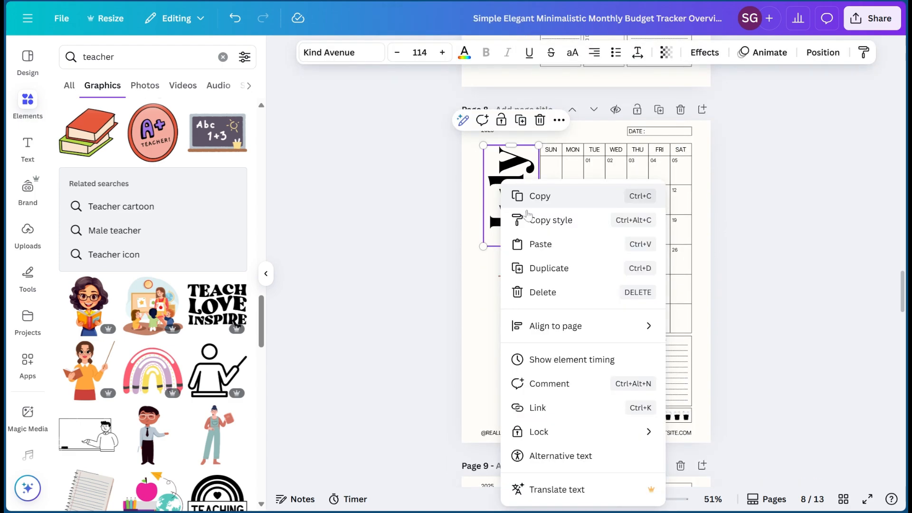
{"action": "left_click", "coordinate": [551, 221]}
{"action": "scroll", "coordinate": [556, 229], "scroll_direction": "down", "scroll_amount": 7}
{"action": "scroll", "coordinate": [556, 229], "scroll_direction": "down", "scroll_amount": 1}
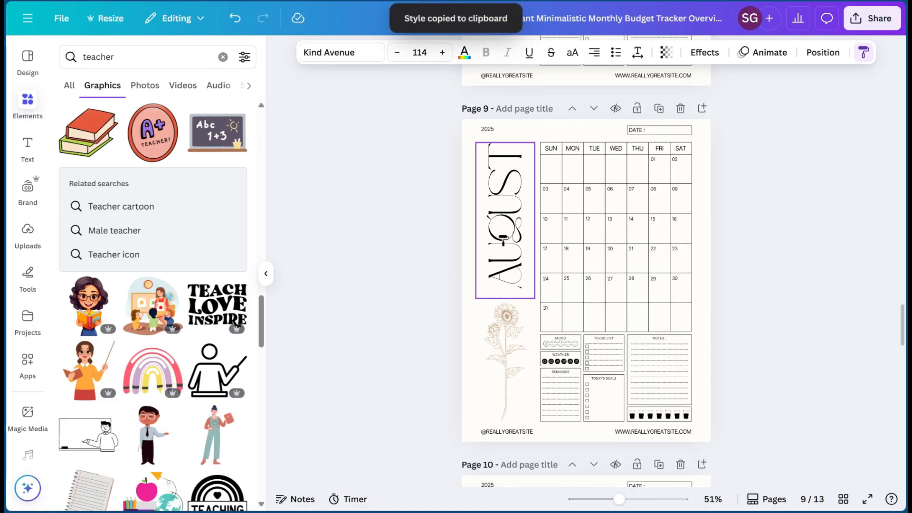
{"action": "right_click", "coordinate": [504, 228]}
{"action": "left_click", "coordinate": [544, 243]}
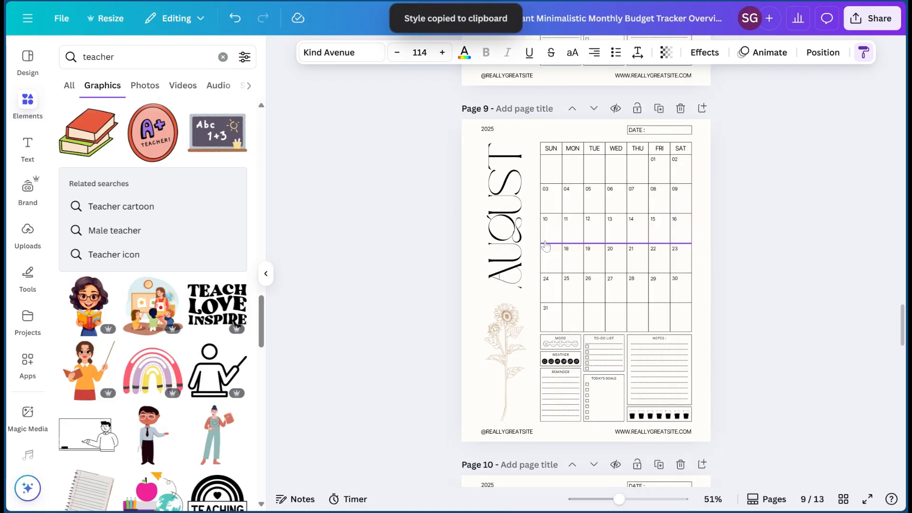
- Replace the sunflower illustration on the August page with the grouped apple, books and pencil graphics
{"action": "mouse_move", "coordinate": [515, 277]}
{"action": "left_mouse_down"}
{"action": "mouse_move", "coordinate": [552, 303]}
{"action": "mouse_move", "coordinate": [514, 319]}
{"action": "left_mouse_up"}
{"action": "left_click", "coordinate": [502, 349]}
{"action": "left_click", "coordinate": [525, 278]}
{"action": "left_click_drag", "start_coordinate": [505, 322], "coordinate": [507, 323]}
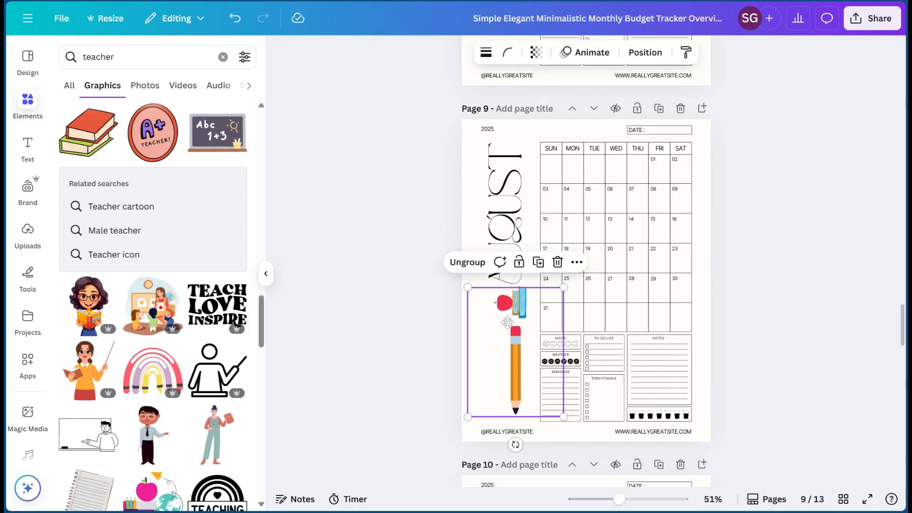
- Copy the July title's style and apply it to the August title
{"action": "left_click", "coordinate": [497, 203]}
{"action": "scroll", "coordinate": [496, 203], "scroll_direction": "up", "scroll_amount": 5}
{"action": "left_click", "coordinate": [512, 155]}
{"action": "right_click", "coordinate": [512, 155]}
{"action": "left_click", "coordinate": [559, 191]}
{"action": "scroll", "coordinate": [522, 285], "scroll_direction": "down", "scroll_amount": 4}
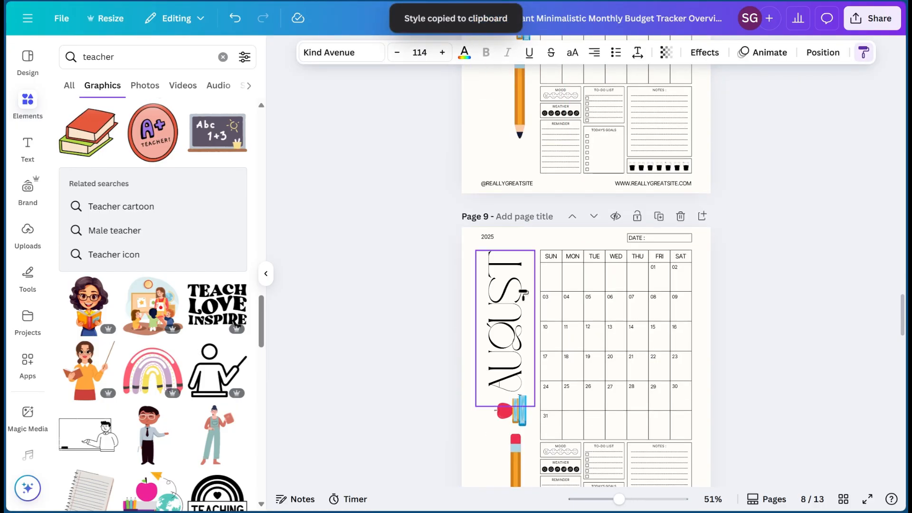
{"action": "left_click", "coordinate": [514, 298]}
- Shrink the grouped apple, books and pencil graphics on the August page so they sit clear of the title
{"action": "scroll", "coordinate": [514, 312], "scroll_direction": "down", "scroll_amount": 3}
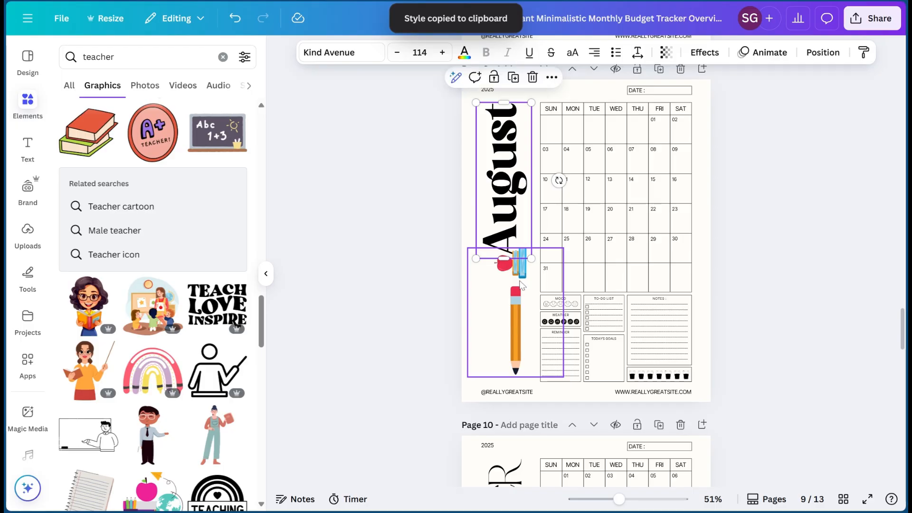
{"action": "left_click", "coordinate": [498, 200]}
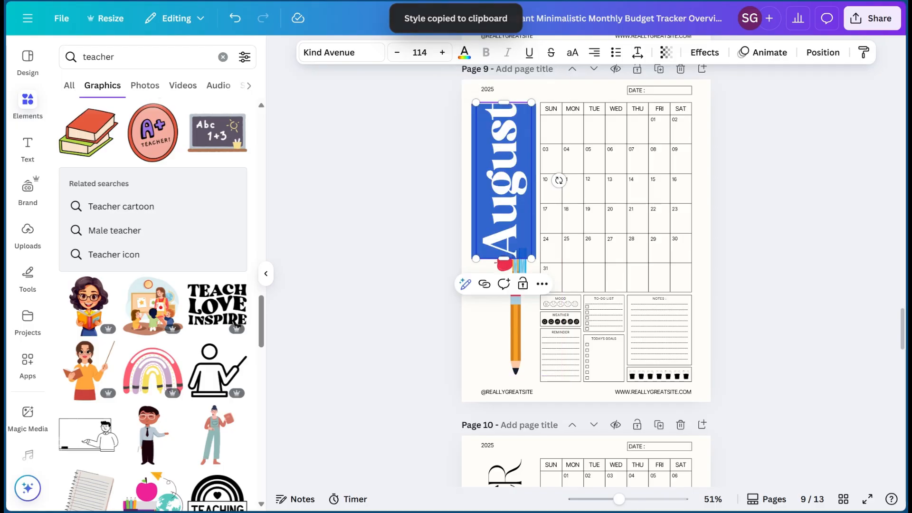
{"action": "left_click", "coordinate": [521, 318]}
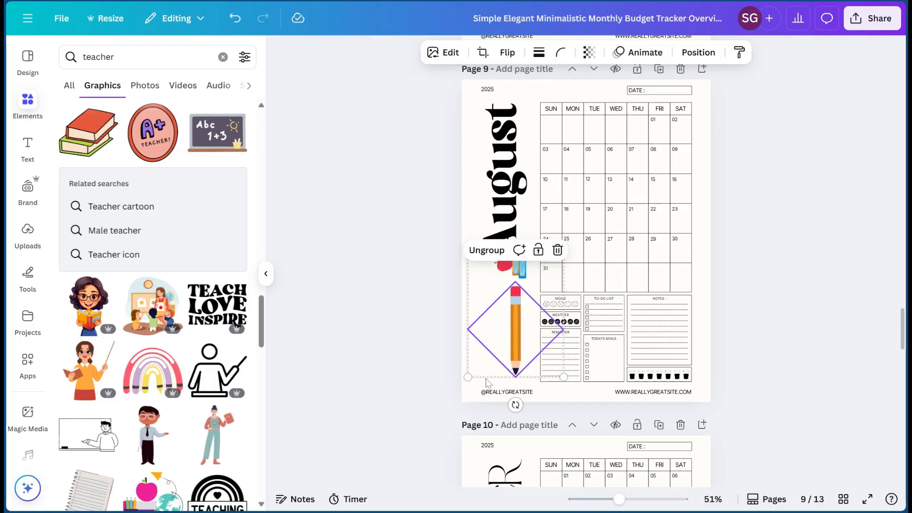
{"action": "mouse_move", "coordinate": [468, 377]}
{"action": "left_mouse_down"}
{"action": "mouse_move", "coordinate": [485, 354]}
{"action": "mouse_move", "coordinate": [498, 355]}
{"action": "left_mouse_up"}
- Reduce the August title to font size 96.6 beside the calendar grid and move the grouped graphics up beneath it
{"action": "left_click_drag", "start_coordinate": [501, 221], "coordinate": [505, 231]}
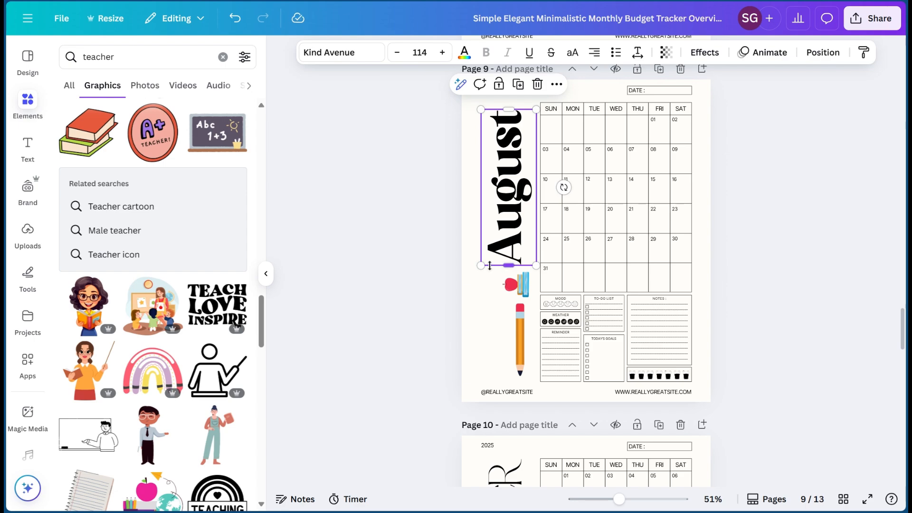
{"action": "left_click_drag", "start_coordinate": [483, 264], "coordinate": [498, 248]}
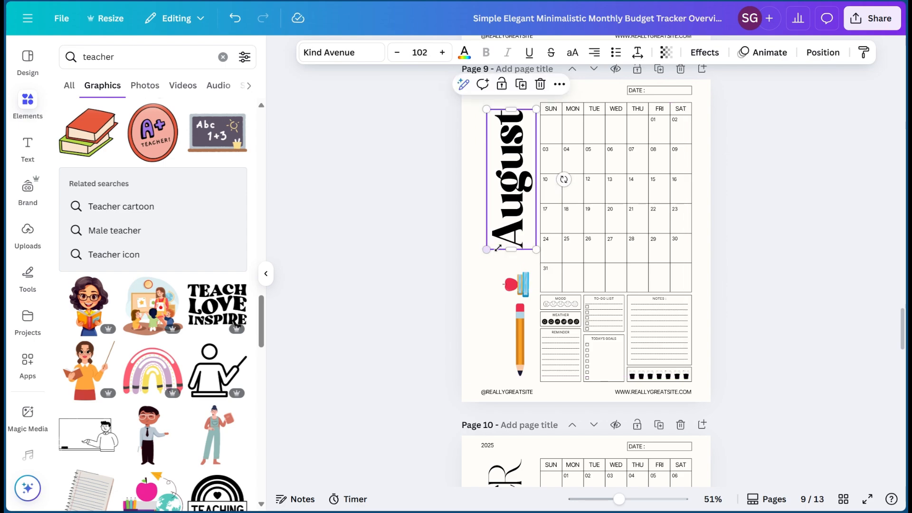
{"action": "left_click_drag", "start_coordinate": [515, 188], "coordinate": [513, 191]}
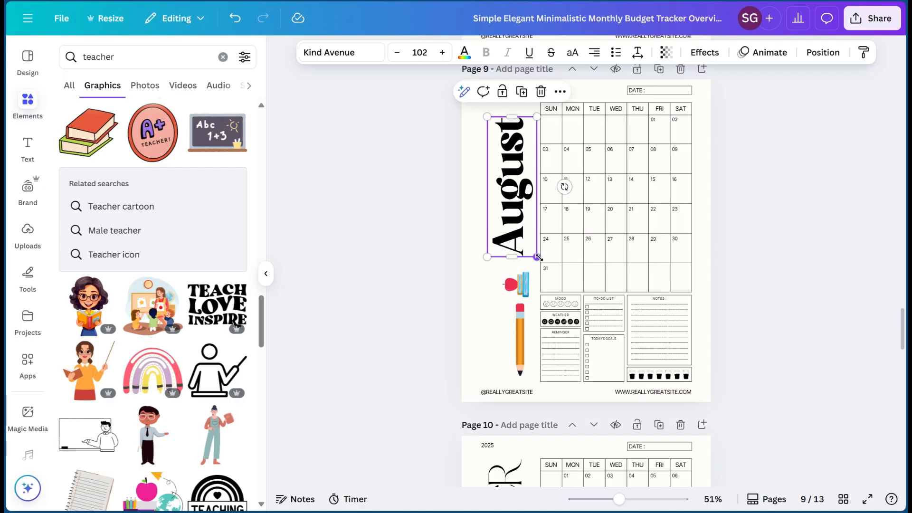
{"action": "mouse_move", "coordinate": [537, 257]}
{"action": "left_mouse_down"}
{"action": "mouse_move", "coordinate": [533, 246]}
{"action": "mouse_move", "coordinate": [535, 255]}
{"action": "left_mouse_up"}
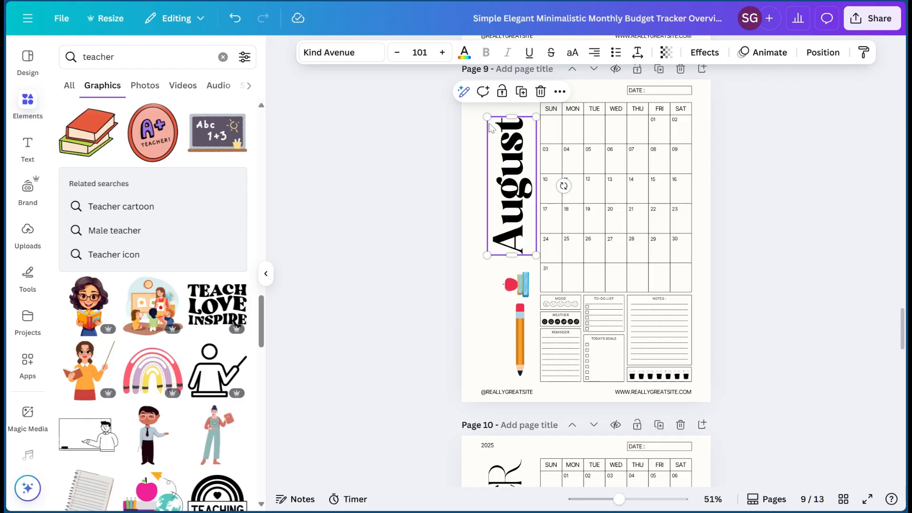
{"action": "left_click_drag", "start_coordinate": [487, 115], "coordinate": [489, 123]}
{"action": "left_click_drag", "start_coordinate": [517, 182], "coordinate": [516, 177]}
{"action": "left_click_drag", "start_coordinate": [514, 303], "coordinate": [513, 289]}
{"action": "left_click_drag", "start_coordinate": [516, 192], "coordinate": [517, 188]}
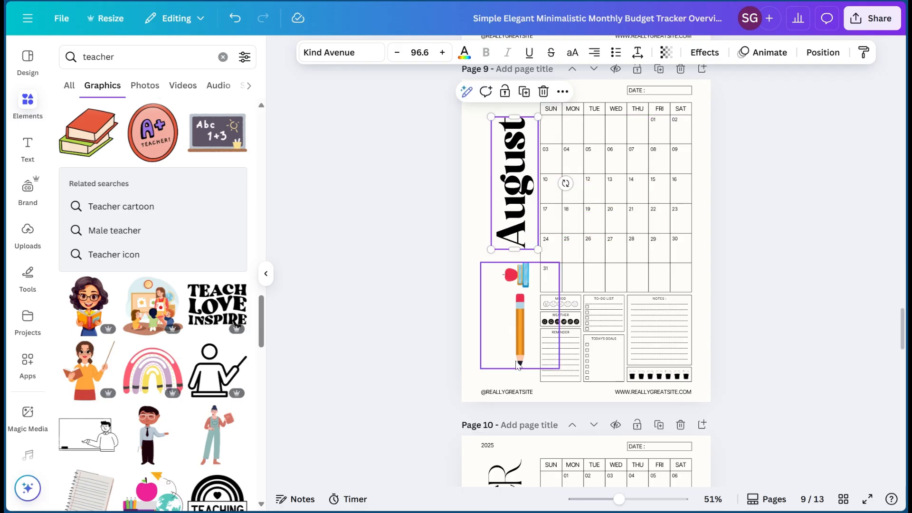
- Delete the social handle and website address from the footer of the August page
{"action": "left_click", "coordinate": [518, 391]}
{"action": "left_click", "coordinate": [540, 364]}
{"action": "left_click", "coordinate": [650, 394]}
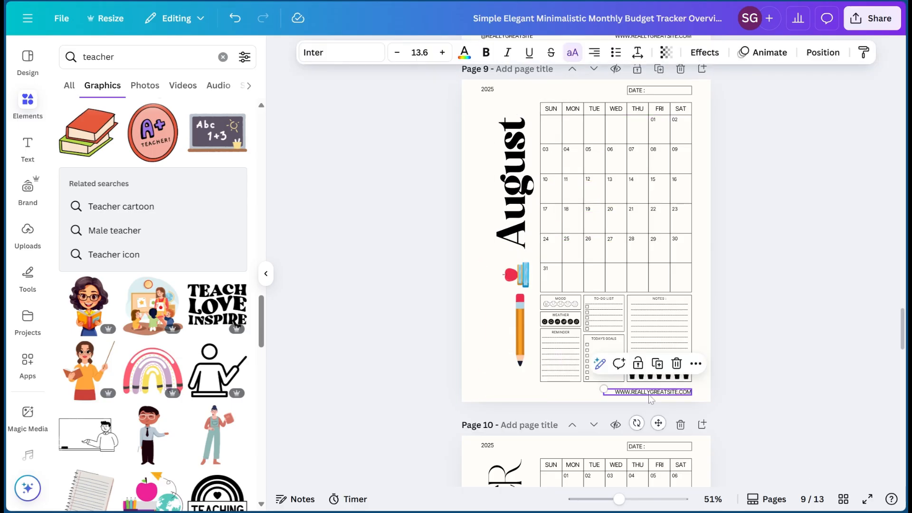
{"action": "left_click", "coordinate": [677, 364]}
- Delete the social handle and website address from the footer of the July page
{"action": "scroll", "coordinate": [582, 138], "scroll_direction": "up", "scroll_amount": 7}
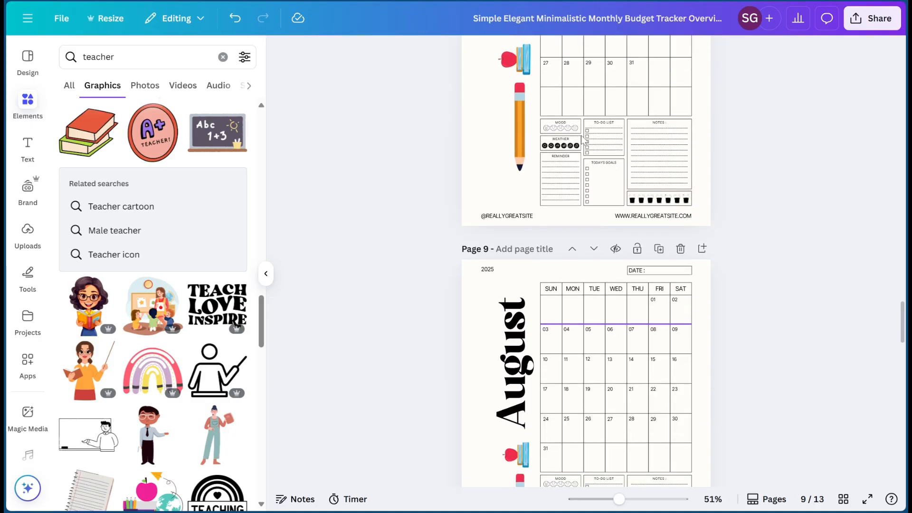
{"action": "left_click", "coordinate": [501, 384]}
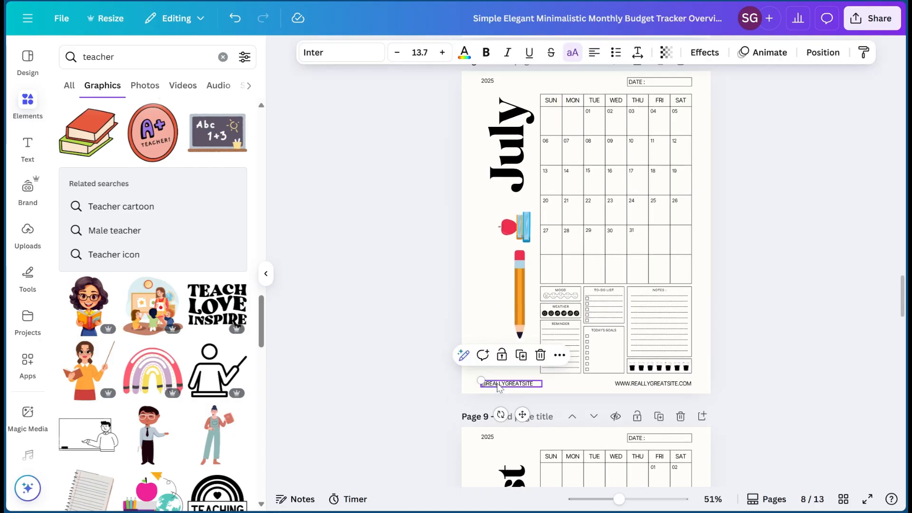
{"action": "left_click", "coordinate": [539, 359]}
{"action": "left_click", "coordinate": [648, 383]}
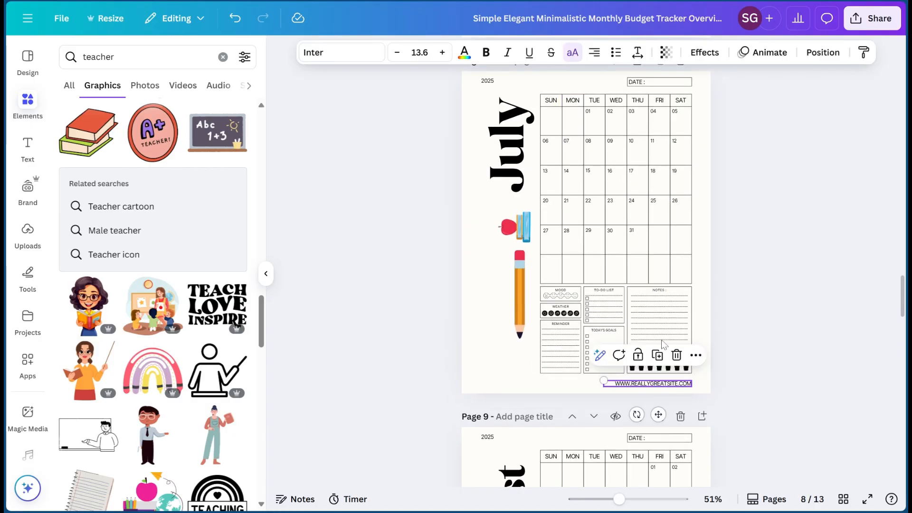
{"action": "left_click", "coordinate": [677, 356]}
- Copy the June title's style and apply it to the May title
{"action": "scroll", "coordinate": [497, 158], "scroll_direction": "up", "scroll_amount": 7}
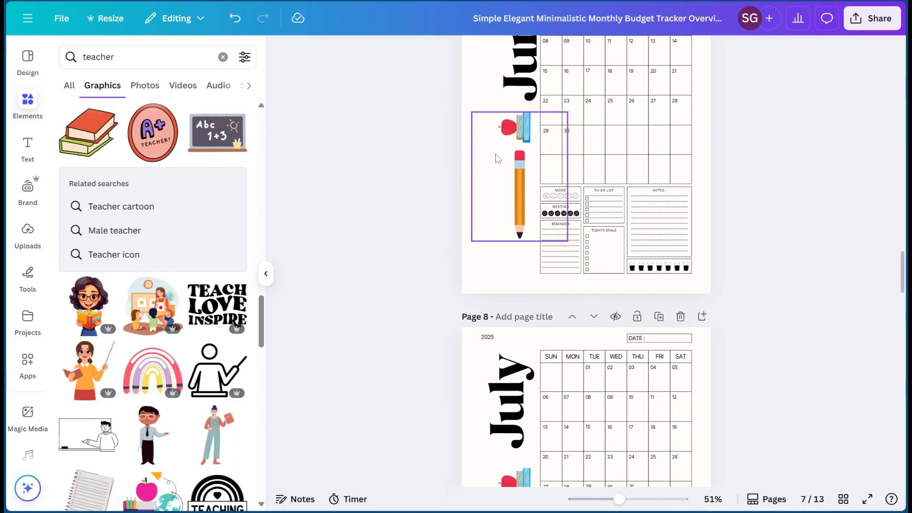
{"action": "scroll", "coordinate": [497, 158], "scroll_direction": "up", "scroll_amount": 10}
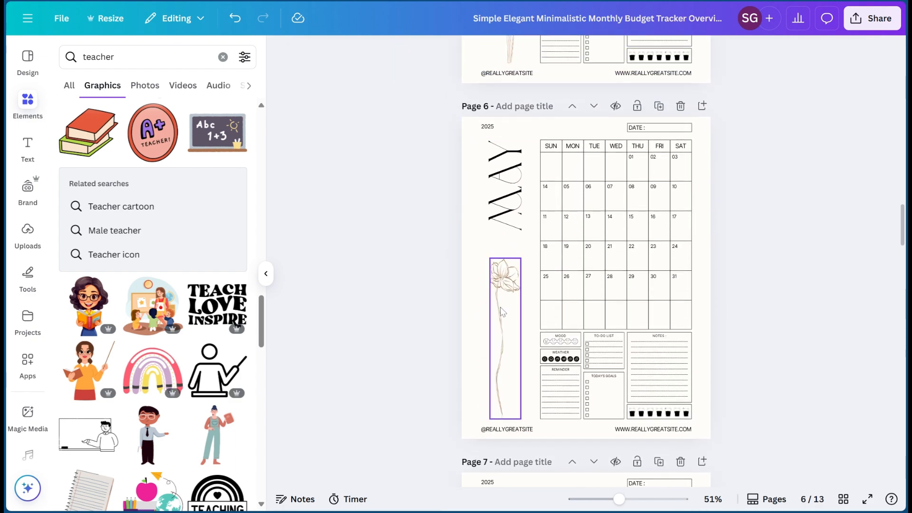
{"action": "scroll", "coordinate": [495, 318], "scroll_direction": "up", "scroll_amount": 8}
{"action": "scroll", "coordinate": [496, 317], "scroll_direction": "down", "scroll_amount": 20}
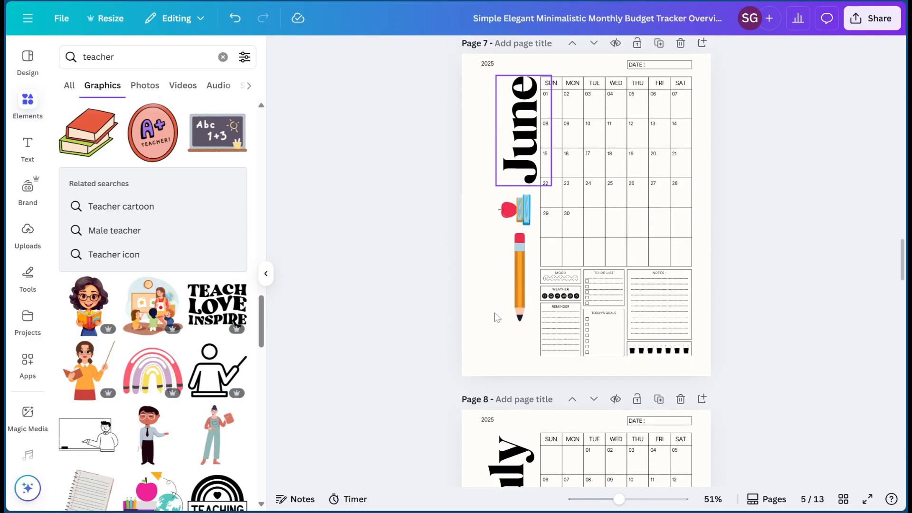
{"action": "scroll", "coordinate": [567, 323], "scroll_direction": "up", "scroll_amount": 2}
{"action": "left_click", "coordinate": [520, 290]}
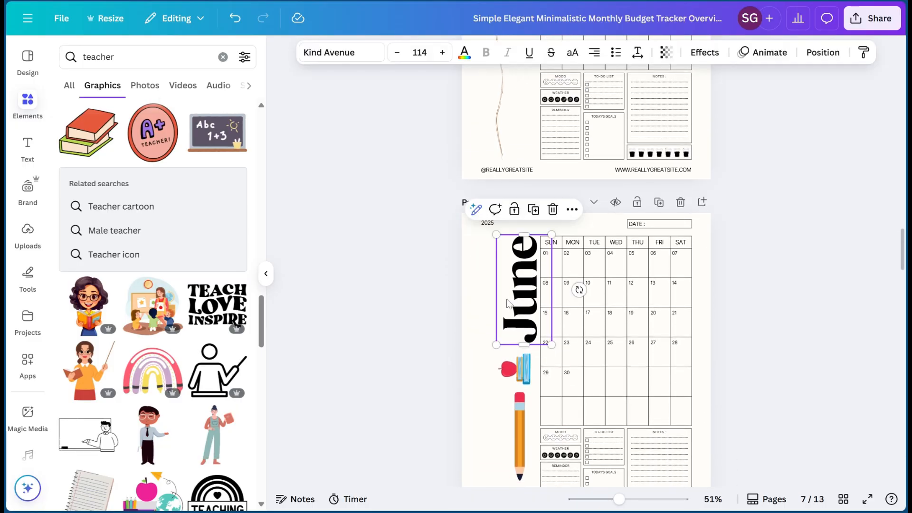
{"action": "right_click", "coordinate": [511, 290]}
{"action": "left_click", "coordinate": [546, 205]}
{"action": "scroll", "coordinate": [546, 204], "scroll_direction": "up", "scroll_amount": 5}
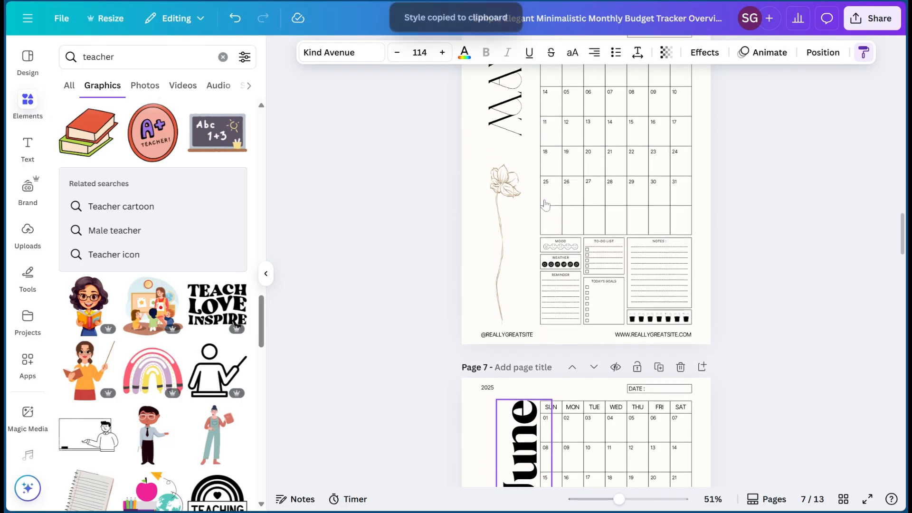
{"action": "left_click", "coordinate": [513, 168]}
- Replace the May page's flower illustration with a copy of June's grouped graphics and move the May title closer to the calendar grid
{"action": "left_click", "coordinate": [509, 261]}
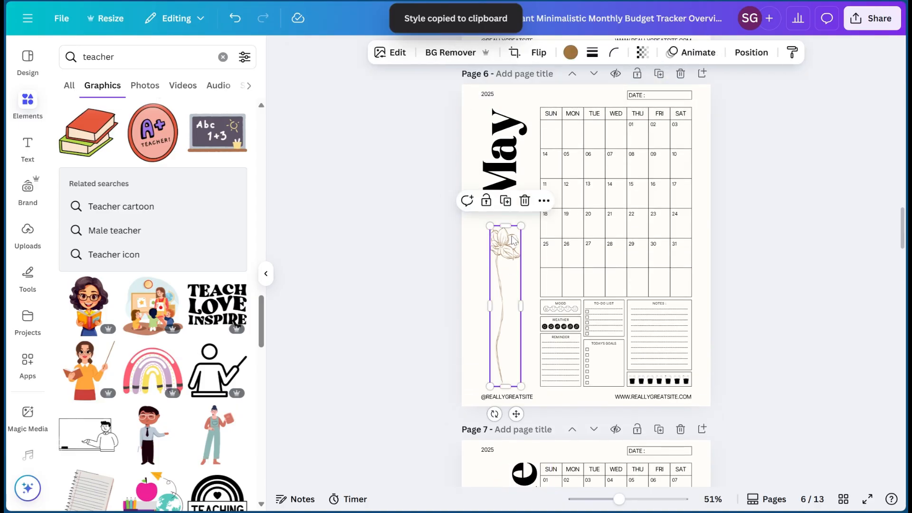
{"action": "left_click", "coordinate": [525, 202]}
{"action": "scroll", "coordinate": [522, 285], "scroll_direction": "down", "scroll_amount": 6}
{"action": "left_click", "coordinate": [513, 317]}
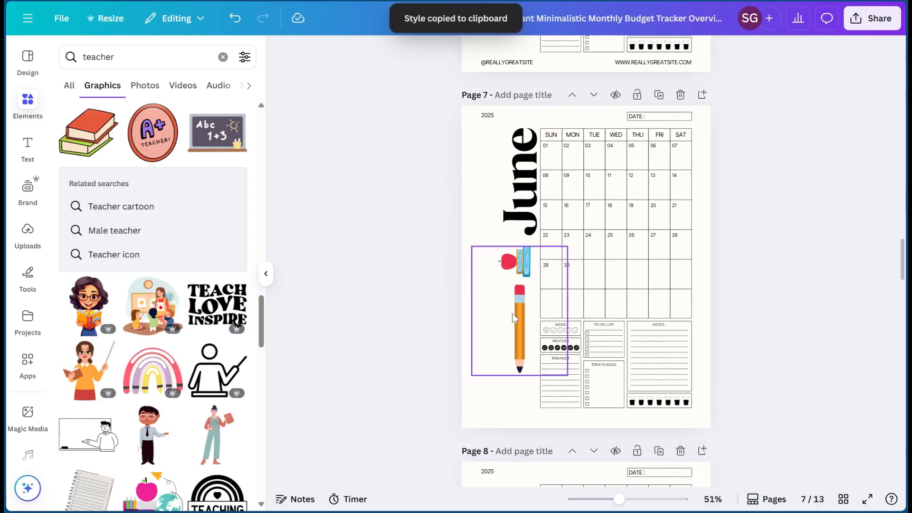
{"action": "right_click", "coordinate": [513, 318]}
{"action": "left_click", "coordinate": [551, 172]}
{"action": "scroll", "coordinate": [495, 287], "scroll_direction": "up", "scroll_amount": 5}
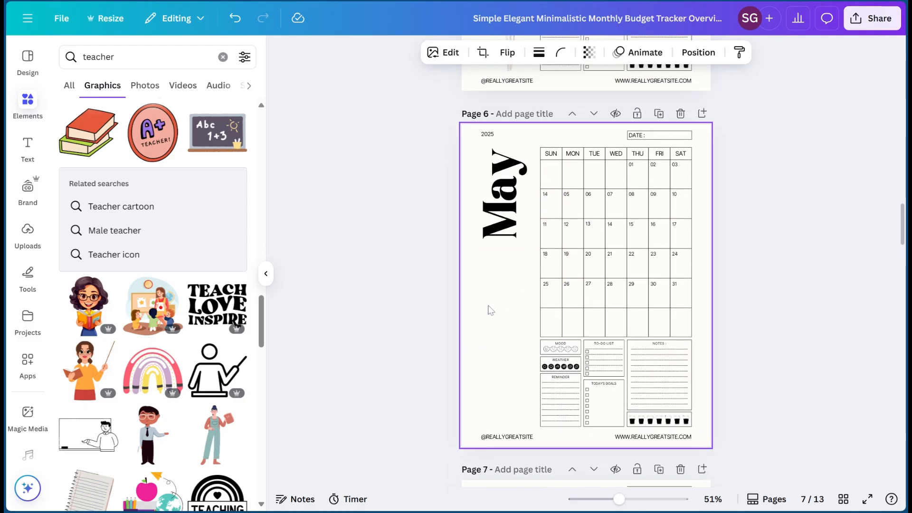
{"action": "right_click", "coordinate": [485, 324]}
{"action": "left_click", "coordinate": [509, 335]}
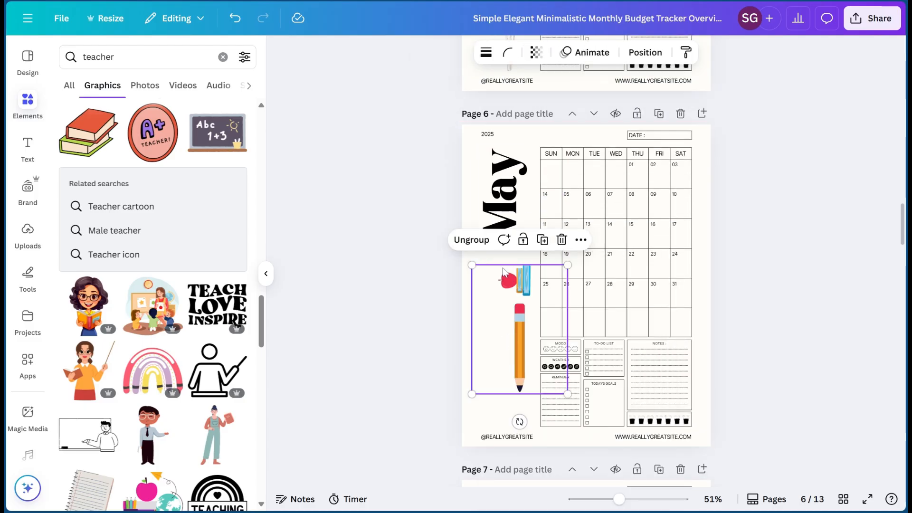
{"action": "left_click_drag", "start_coordinate": [497, 212], "coordinate": [507, 218]}
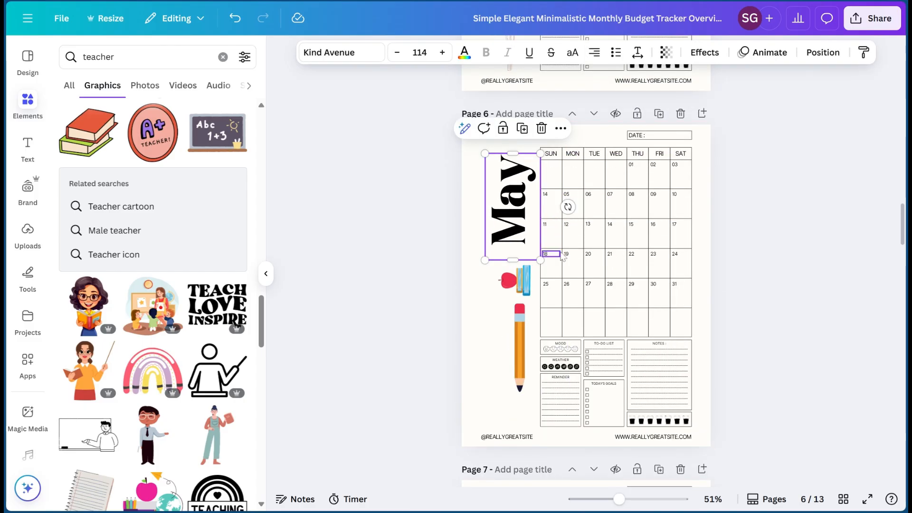
- Delete the flower illustration, social handle and website address from the April page
{"action": "scroll", "coordinate": [558, 280], "scroll_direction": "up", "scroll_amount": 3}
{"action": "scroll", "coordinate": [558, 280], "scroll_direction": "up", "scroll_amount": 3}
{"action": "left_click", "coordinate": [520, 310]}
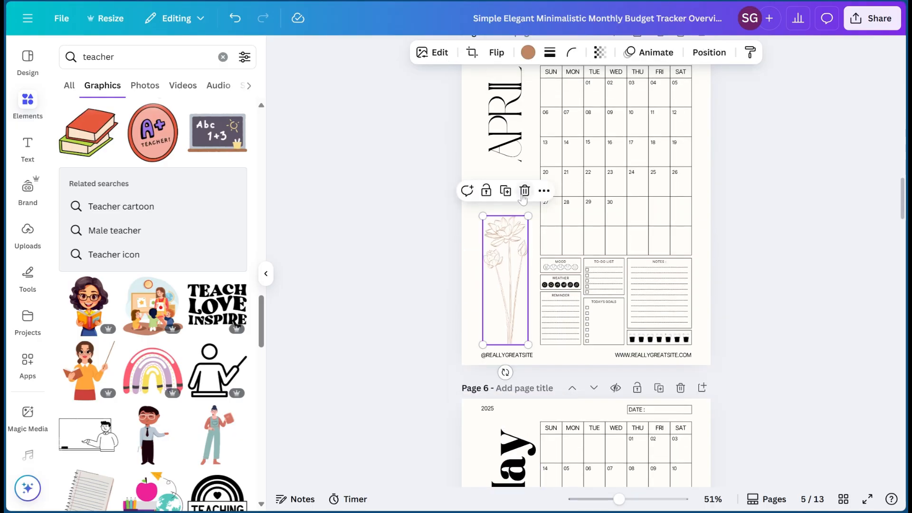
{"action": "key", "text": "Delete"}
{"action": "left_click", "coordinate": [508, 362]}
{"action": "left_click", "coordinate": [507, 355]}
{"action": "key", "text": "Delete"}
{"action": "left_click", "coordinate": [634, 357]}
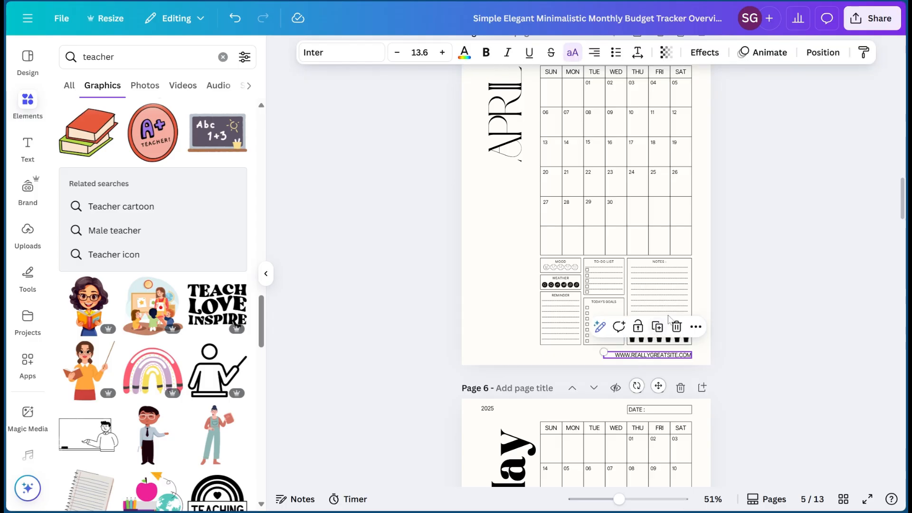
{"action": "left_click", "coordinate": [677, 327]}
- Delete the social handle from the footer of the May page
{"action": "scroll", "coordinate": [613, 197], "scroll_direction": "up", "scroll_amount": 5}
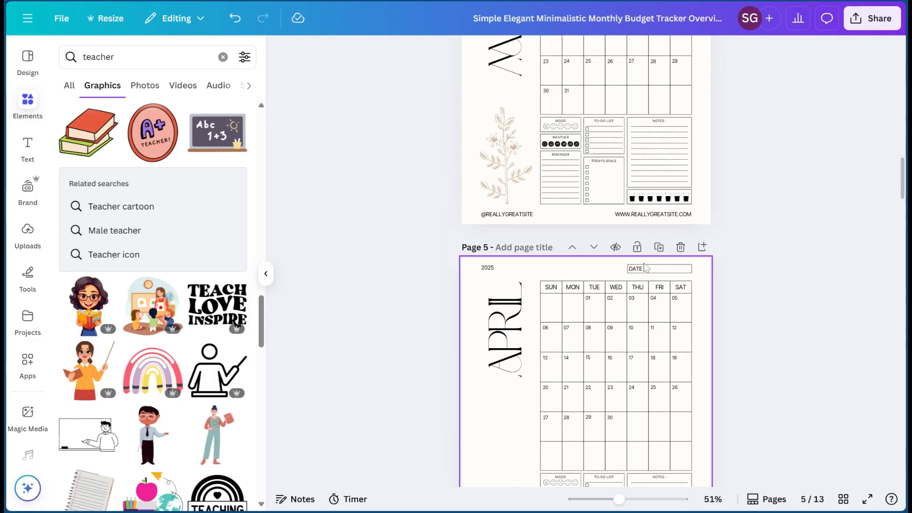
{"action": "scroll", "coordinate": [613, 197], "scroll_direction": "down", "scroll_amount": 10}
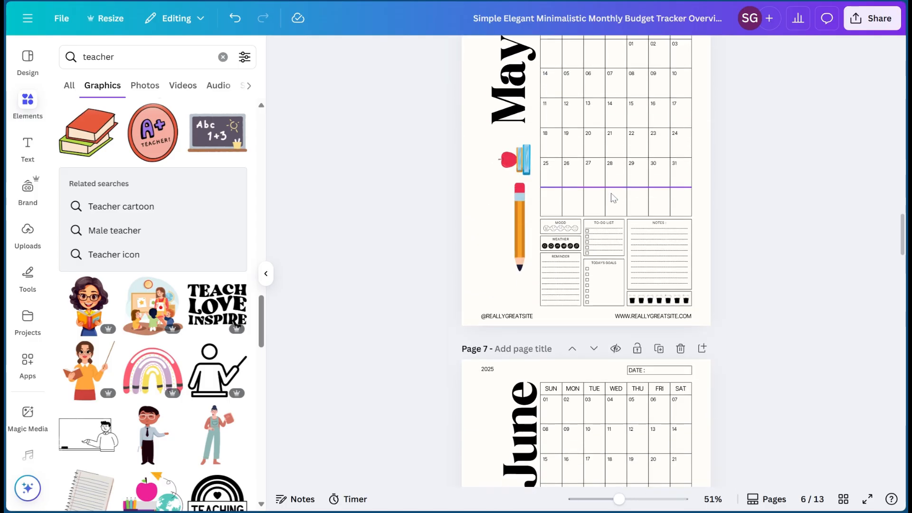
{"action": "left_click", "coordinate": [532, 350]}
{"action": "left_click", "coordinate": [540, 321]}
- Add a blank page after the December calendar page
{"action": "scroll", "coordinate": [588, 334], "scroll_direction": "down", "scroll_amount": 20}
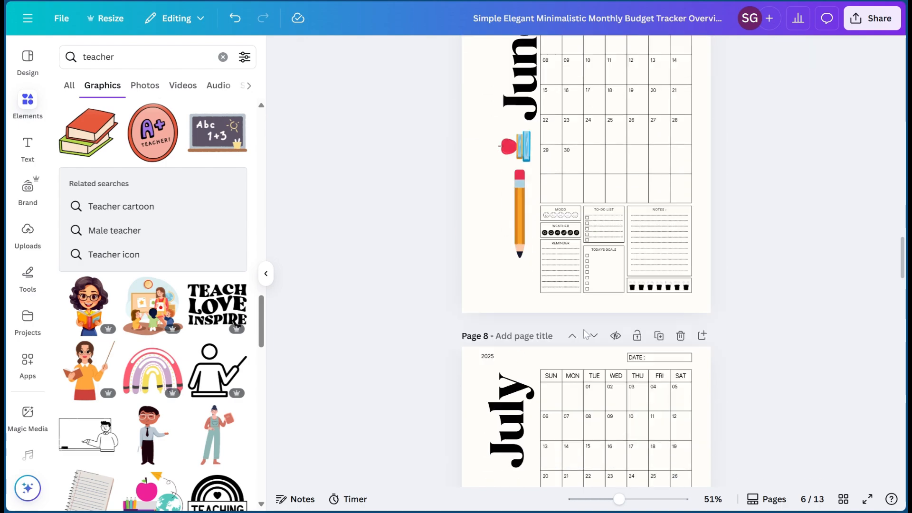
{"action": "scroll", "coordinate": [586, 261], "scroll_direction": "down", "scroll_amount": 5}
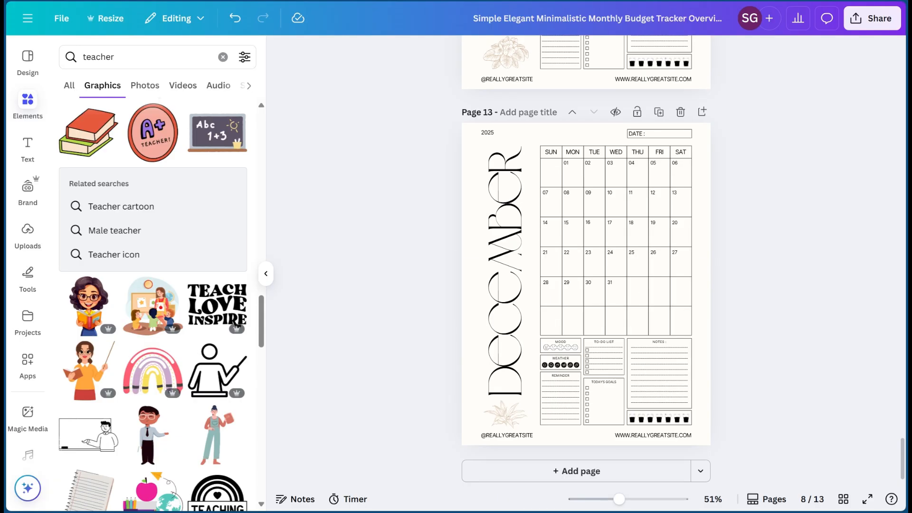
{"action": "left_click", "coordinate": [608, 473]}
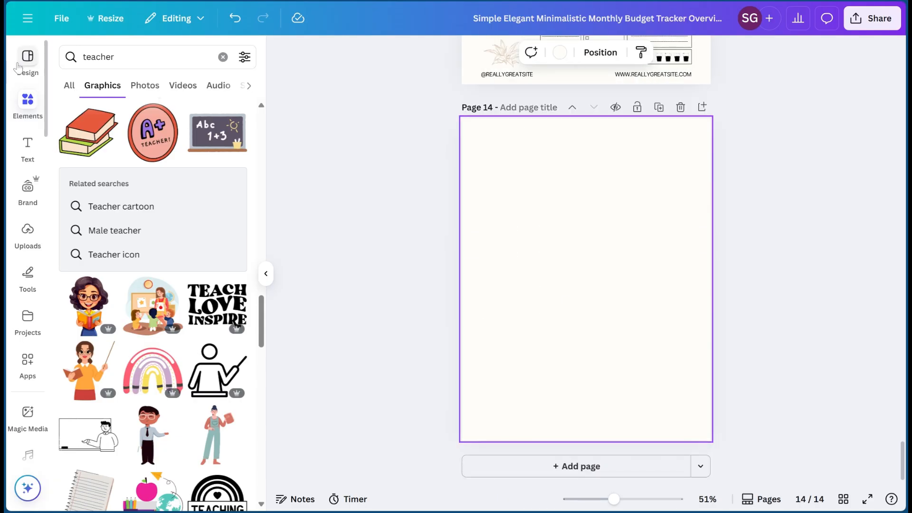
- Search the design templates for "budget planner"
{"action": "left_click", "coordinate": [16, 68]}
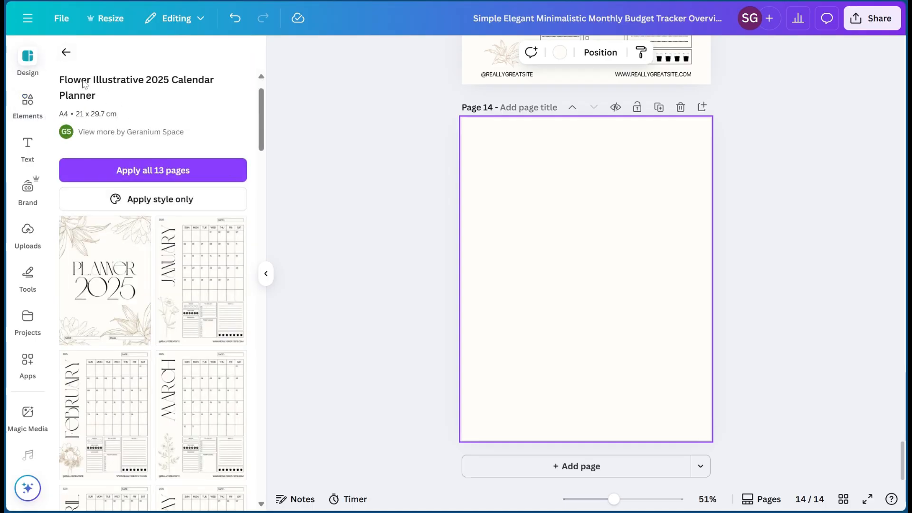
{"action": "left_click", "coordinate": [67, 52]}
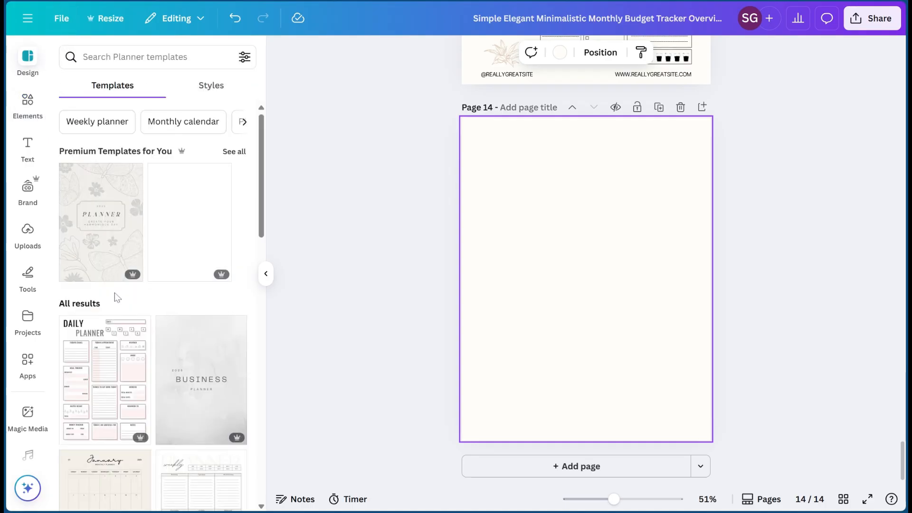
{"action": "left_click", "coordinate": [135, 57]}
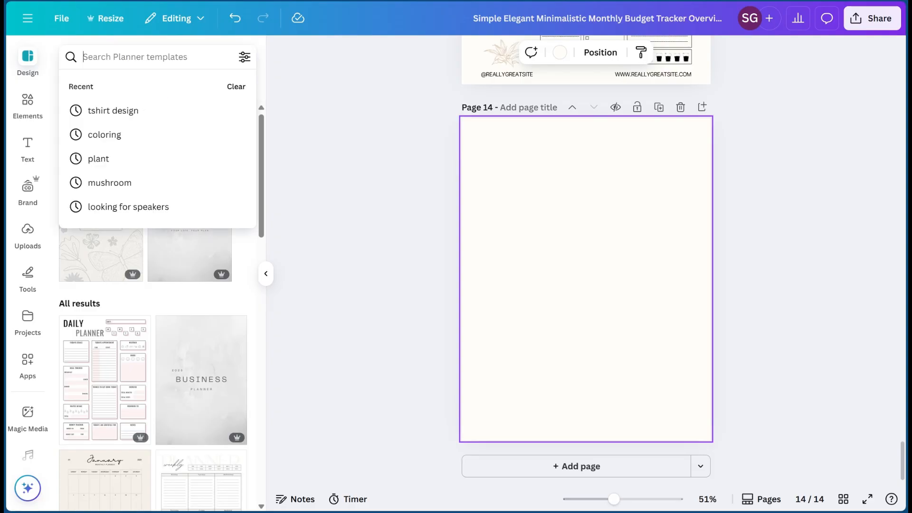
{"action": "type", "text": "budget"}
{"action": "left_click", "coordinate": [126, 104]}
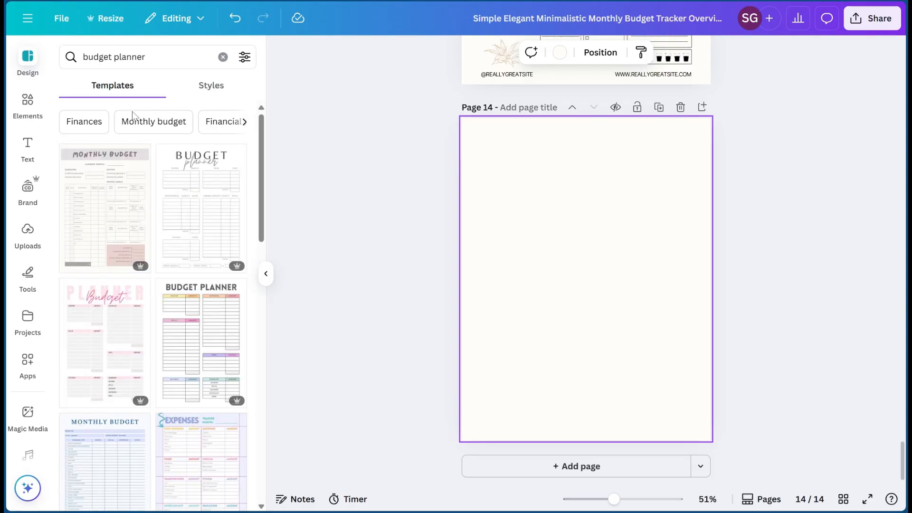
- Apply the Pink Modern Minimal Monthly Budget Planner template to the blank page 14
{"action": "scroll", "coordinate": [165, 285], "scroll_direction": "down", "scroll_amount": 8}
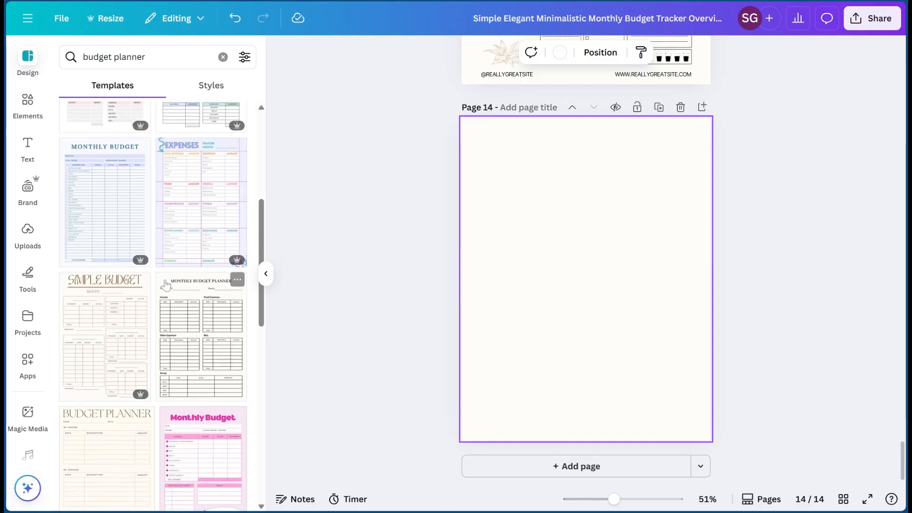
{"action": "scroll", "coordinate": [192, 234], "scroll_direction": "down", "scroll_amount": 4}
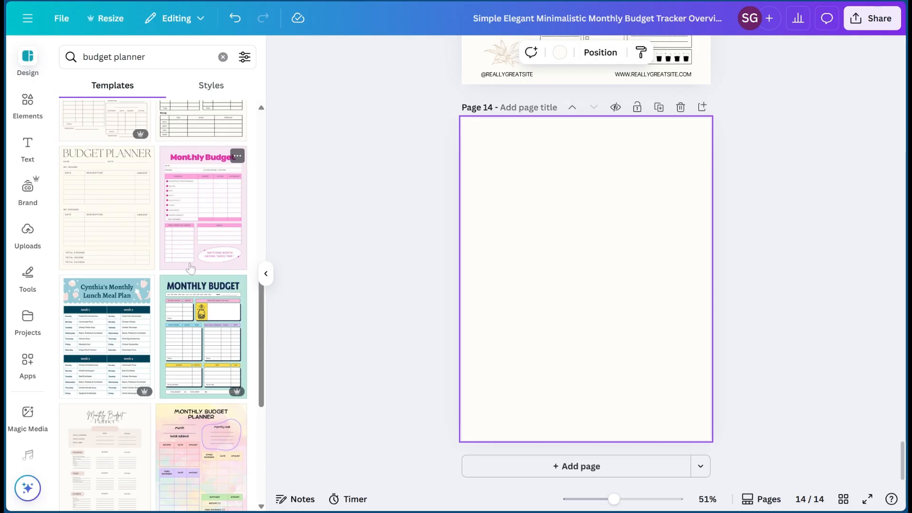
{"action": "scroll", "coordinate": [180, 300], "scroll_direction": "down", "scroll_amount": 3}
{"action": "scroll", "coordinate": [182, 247], "scroll_direction": "up", "scroll_amount": 3}
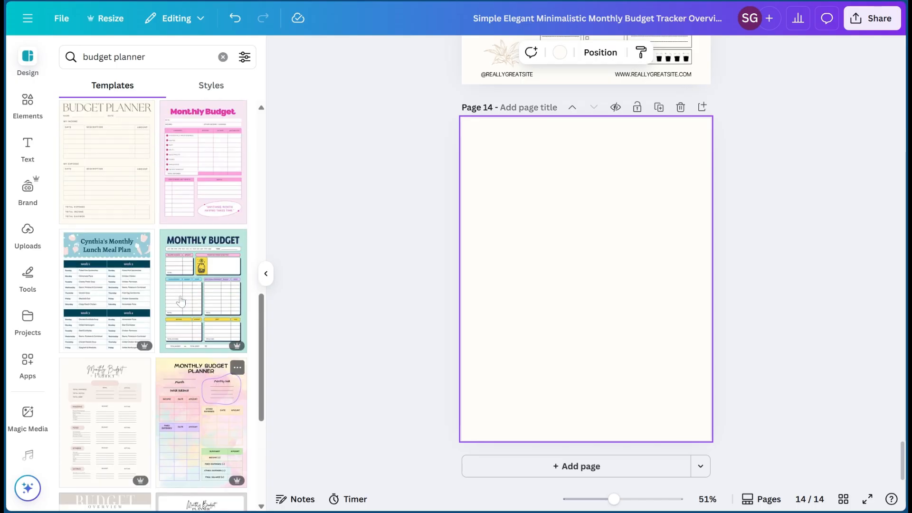
{"action": "left_click", "coordinate": [182, 201]}
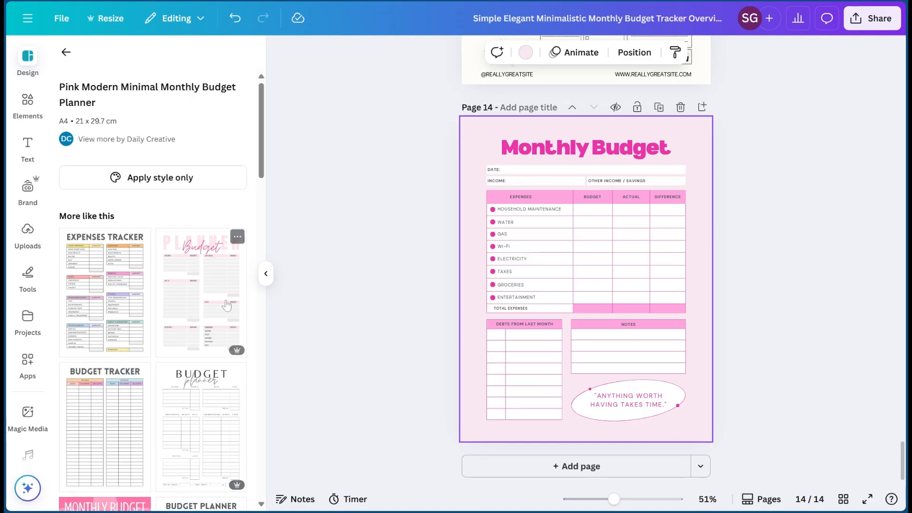
- Replace page 14's design with the Colorful Clean Rainbow Spending Expenses Tracker template and add a blank page 15
{"action": "scroll", "coordinate": [153, 280], "scroll_direction": "down", "scroll_amount": 1}
{"action": "left_click", "coordinate": [131, 279]}
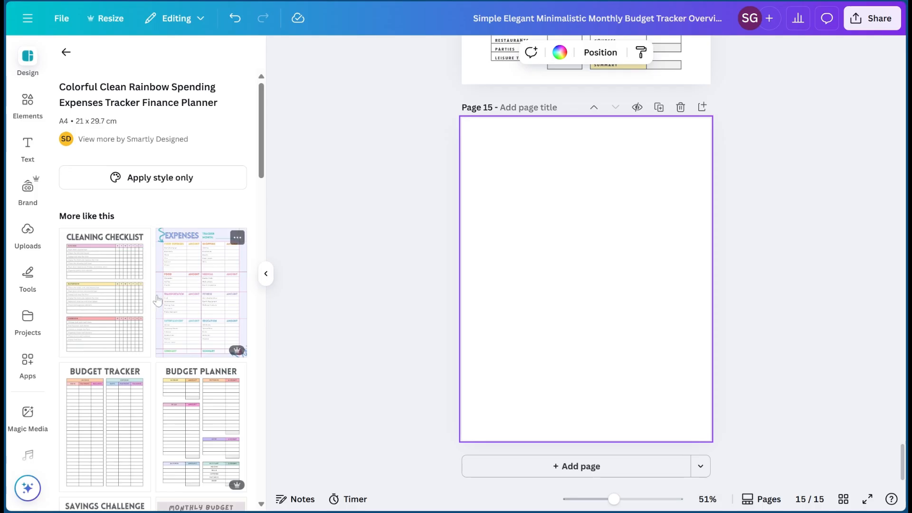
- Apply the Simple Elegant Minimalistic Monthly Budget Tracker Overview template to the blank page 15
{"action": "scroll", "coordinate": [158, 299], "scroll_direction": "down", "scroll_amount": 5}
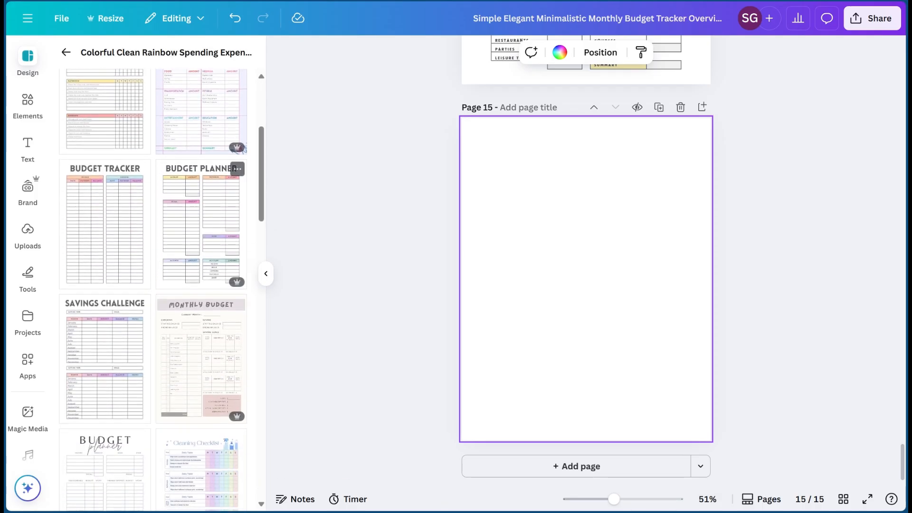
{"action": "scroll", "coordinate": [200, 238], "scroll_direction": "down", "scroll_amount": 2}
{"action": "scroll", "coordinate": [159, 288], "scroll_direction": "down", "scroll_amount": 2}
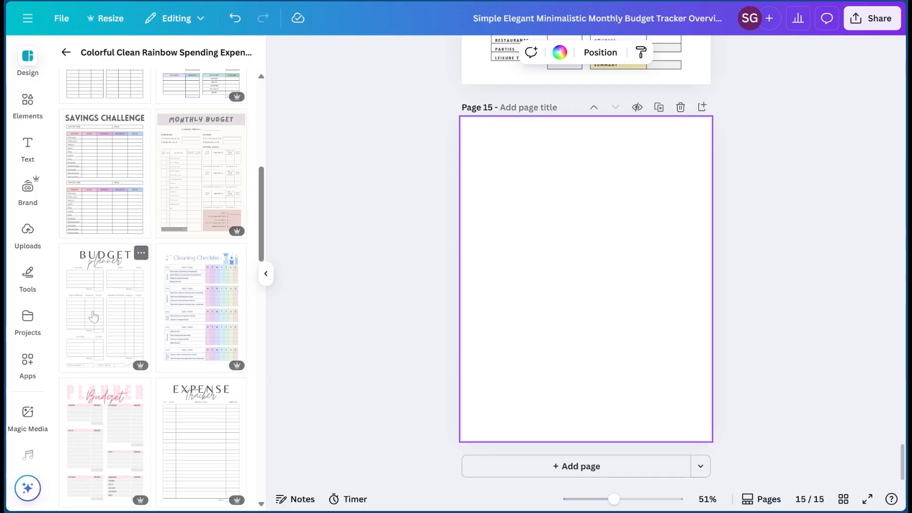
{"action": "left_click", "coordinate": [85, 307]}
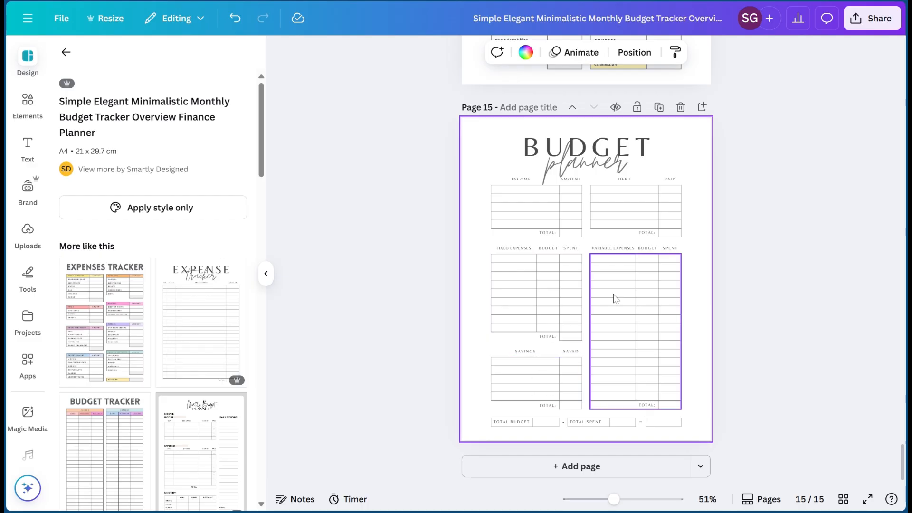
- Delete the script word "planner" that overlaps the BUDGET title on page 15
{"action": "scroll", "coordinate": [593, 262], "scroll_direction": "up", "scroll_amount": 3}
{"action": "scroll", "coordinate": [552, 316], "scroll_direction": "down", "scroll_amount": 2}
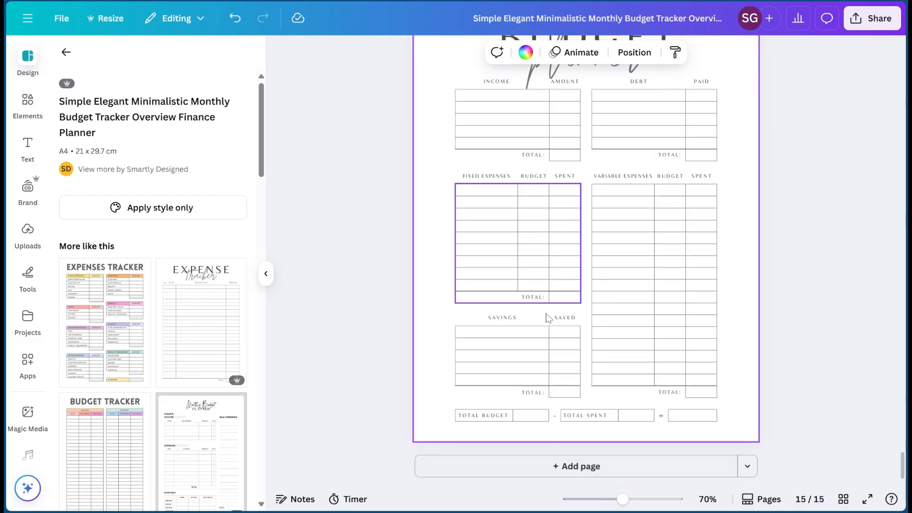
{"action": "scroll", "coordinate": [542, 270], "scroll_direction": "up", "scroll_amount": 2}
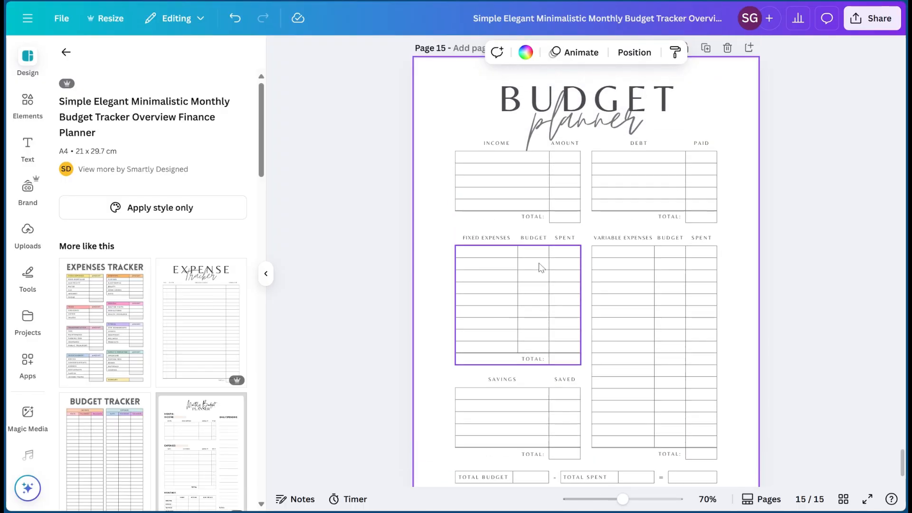
{"action": "scroll", "coordinate": [540, 269], "scroll_direction": "down", "scroll_amount": 2}
{"action": "left_click", "coordinate": [584, 152]}
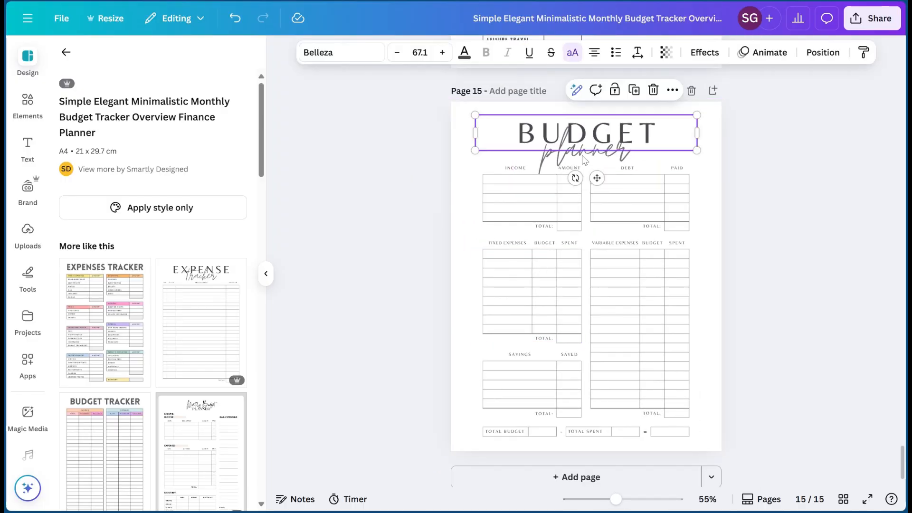
{"action": "double_click", "coordinate": [603, 151]}
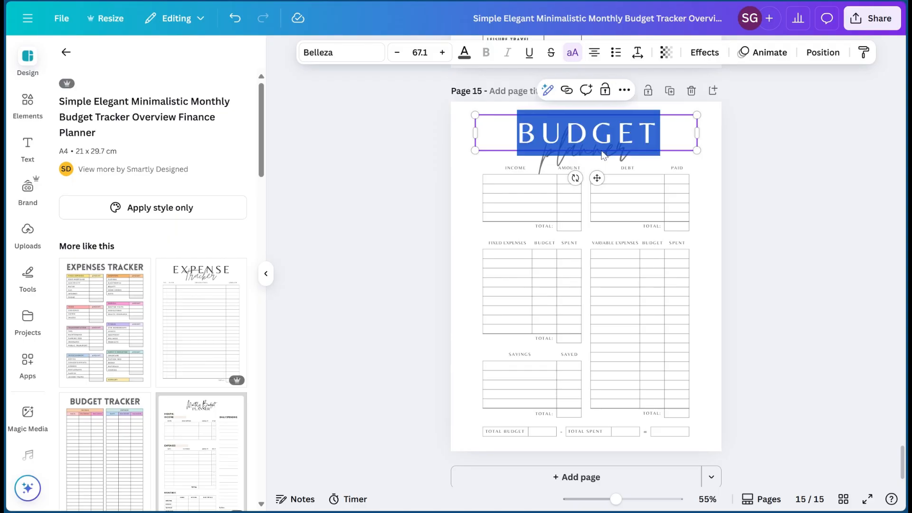
{"action": "left_click", "coordinate": [776, 161]}
{"action": "left_click", "coordinate": [616, 161]}
{"action": "left_click_drag", "start_coordinate": [618, 162], "coordinate": [638, 170]}
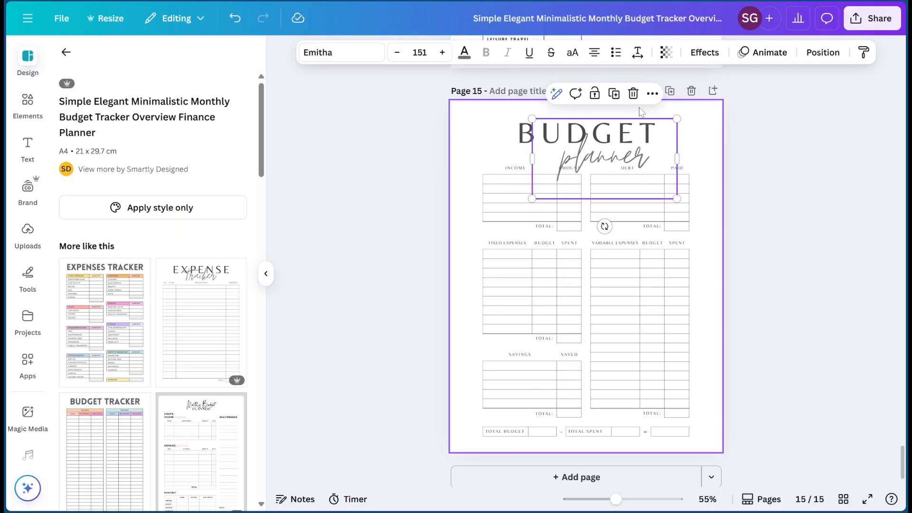
{"action": "left_click_drag", "start_coordinate": [636, 161], "coordinate": [618, 160]}
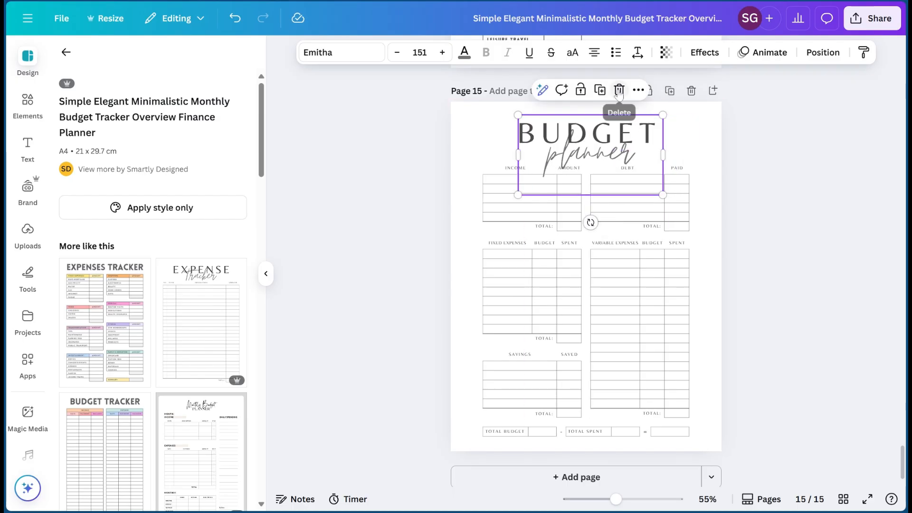
{"action": "left_click", "coordinate": [617, 91]}
- Change the page 15 title to "MONTHLY BUDGET" and tighten its line spacing to 0.82
{"action": "left_click", "coordinate": [616, 138]}
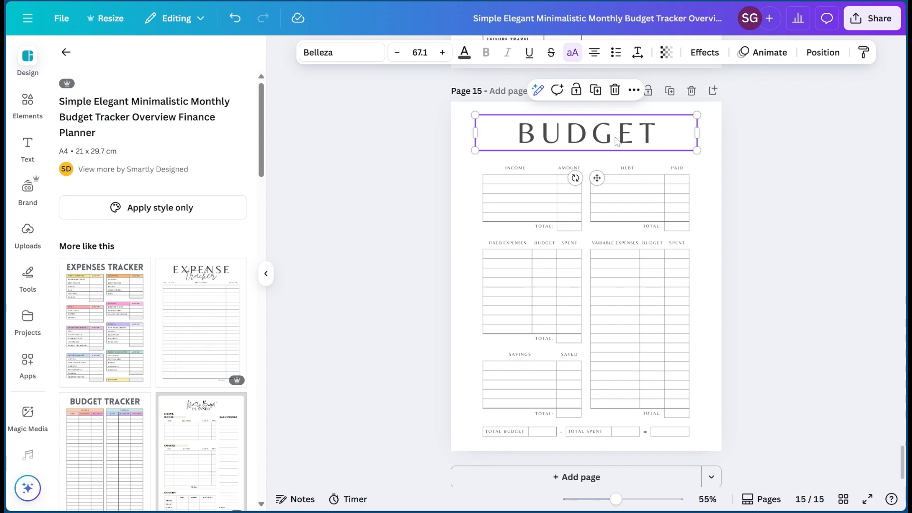
{"action": "double_click", "coordinate": [510, 125]}
{"action": "key", "text": "Left"}
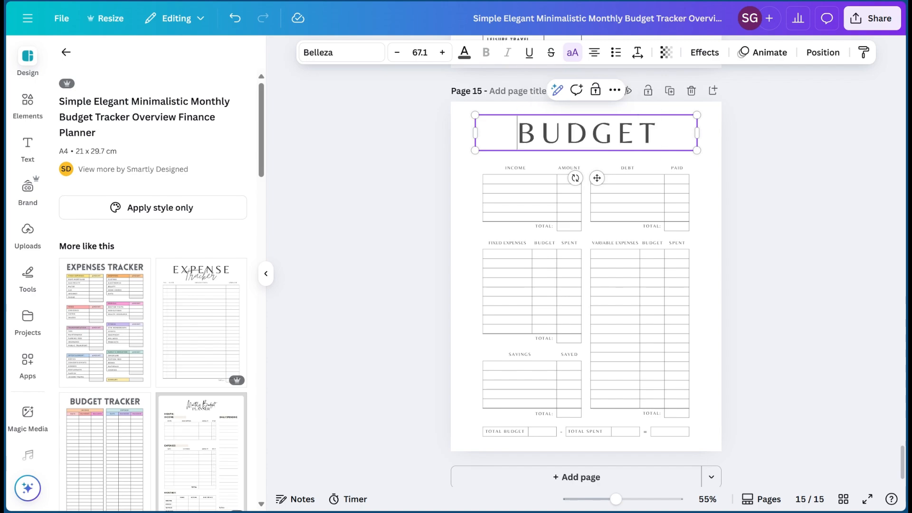
{"action": "type", "text": "MONTHLY"}
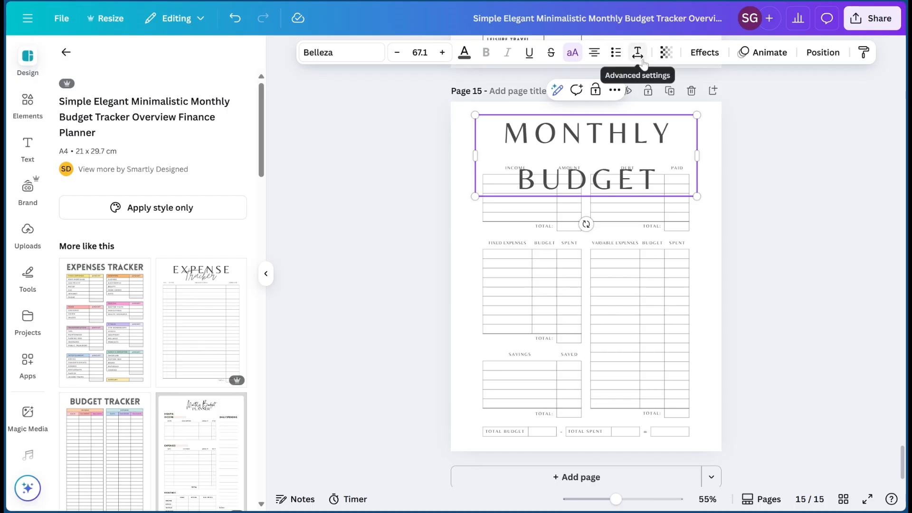
{"action": "left_click", "coordinate": [638, 55]}
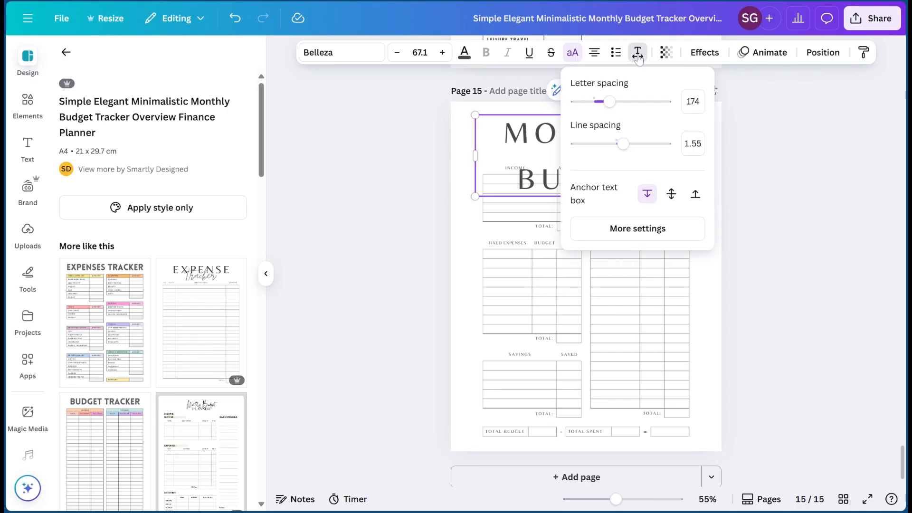
{"action": "left_click_drag", "start_coordinate": [623, 145], "coordinate": [588, 133]}
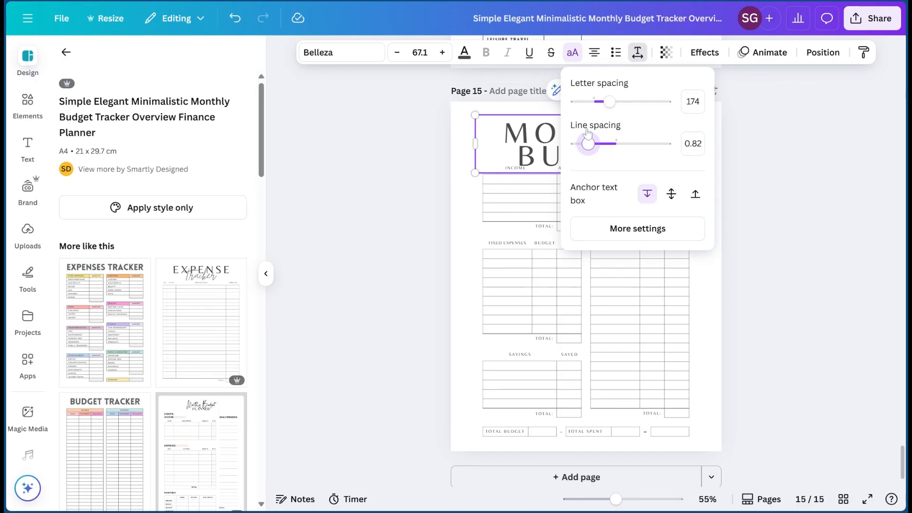
- Recolor the whole MONTHLY BUDGET title black and apply that color change across all pages
{"action": "left_click", "coordinate": [463, 60]}
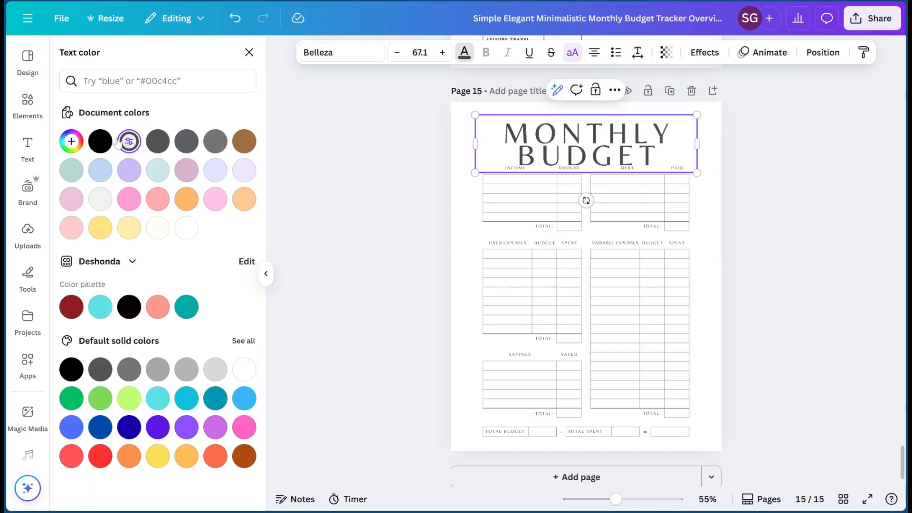
{"action": "left_click", "coordinate": [100, 141]}
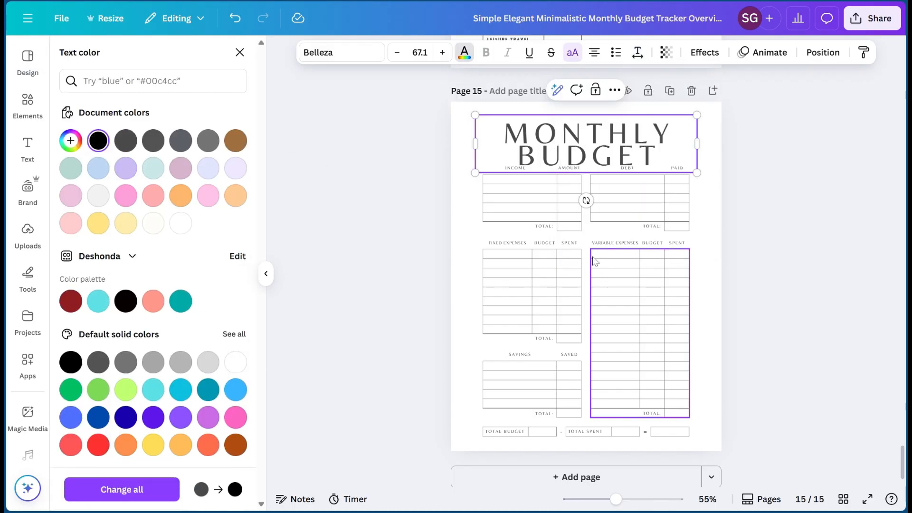
{"action": "key", "text": "ctrl+a"}
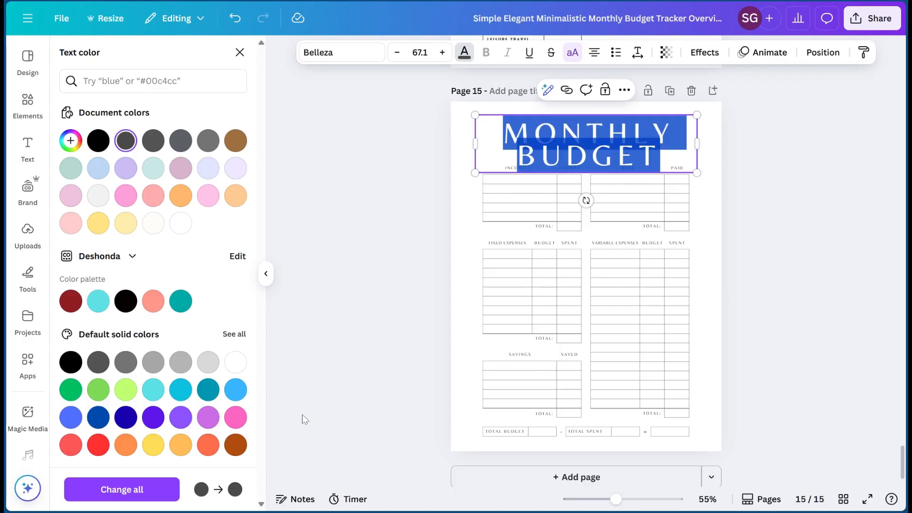
{"action": "left_click", "coordinate": [93, 146]}
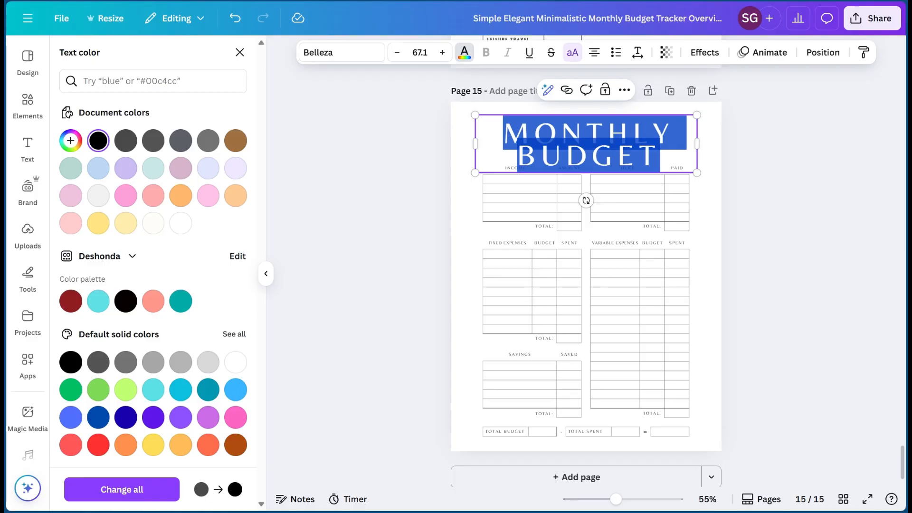
{"action": "left_click", "coordinate": [145, 497]}
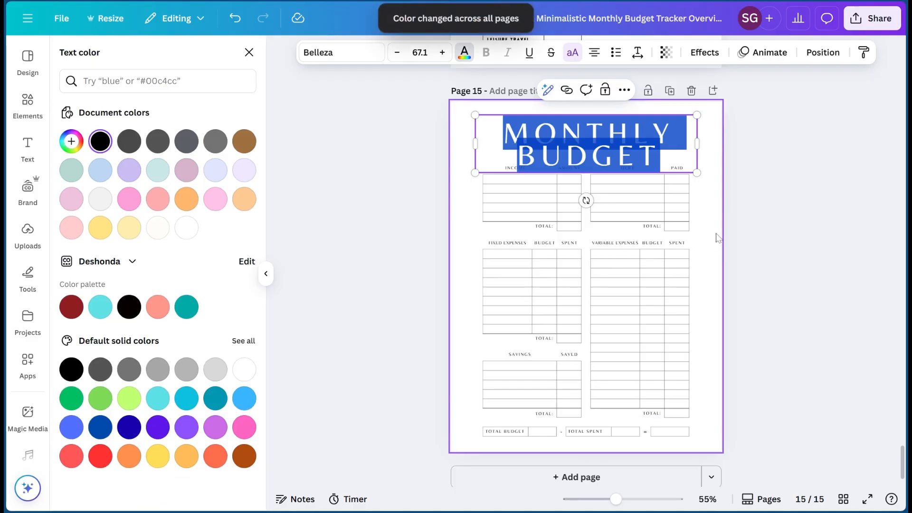
{"action": "left_click", "coordinate": [716, 217]}
- Shrink the MONTHLY BUDGET title slightly and position it centered just above the income and debt tables
{"action": "left_click_drag", "start_coordinate": [586, 134], "coordinate": [590, 129]}
{"action": "scroll", "coordinate": [587, 128], "scroll_direction": "up", "scroll_amount": 6}
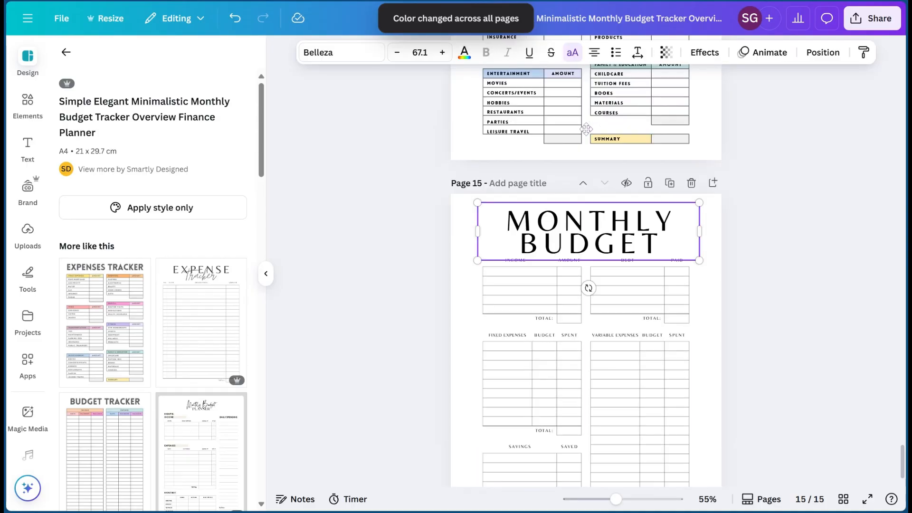
{"action": "scroll", "coordinate": [585, 129], "scroll_direction": "down", "scroll_amount": 6}
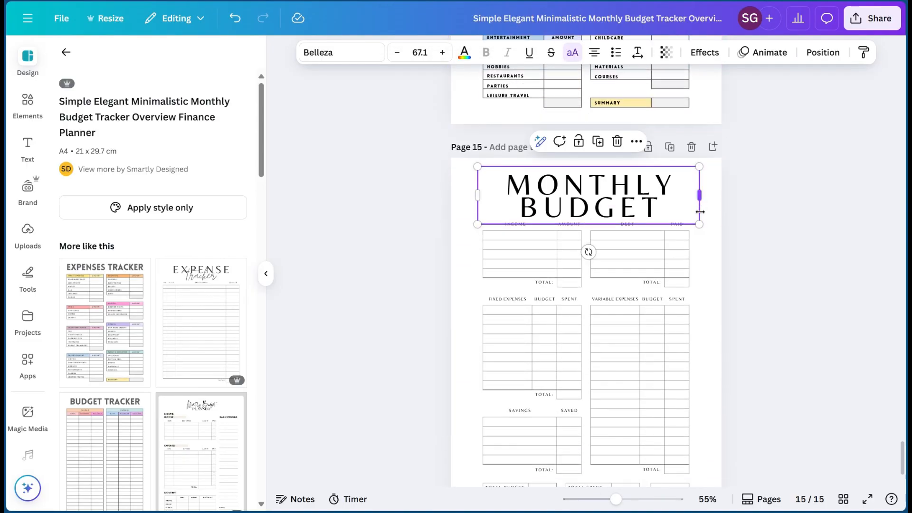
{"action": "left_click_drag", "start_coordinate": [699, 226], "coordinate": [680, 211]}
{"action": "left_click_drag", "start_coordinate": [588, 195], "coordinate": [607, 187]}
{"action": "left_click", "coordinate": [707, 200]}
{"action": "scroll", "coordinate": [707, 199], "scroll_direction": "down", "scroll_amount": 2}
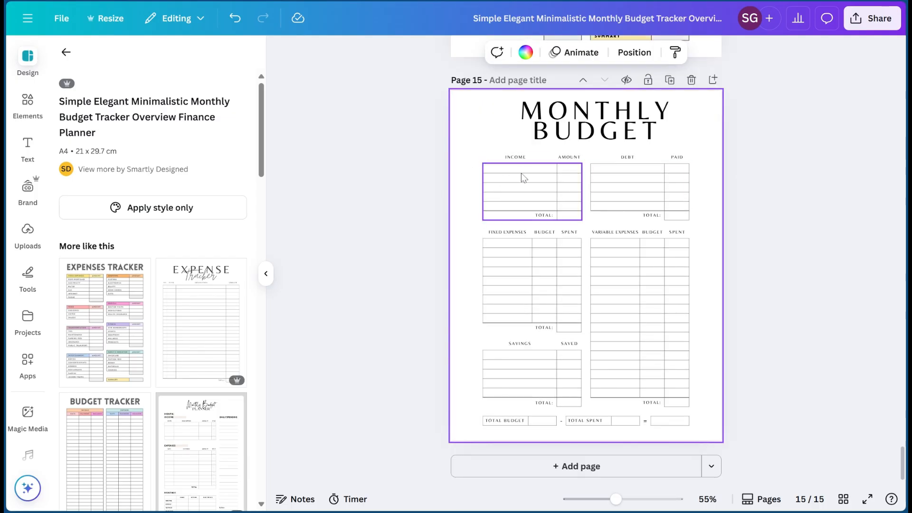
{"action": "left_click_drag", "start_coordinate": [585, 117], "coordinate": [584, 122]}
{"action": "left_click", "coordinate": [707, 138]}
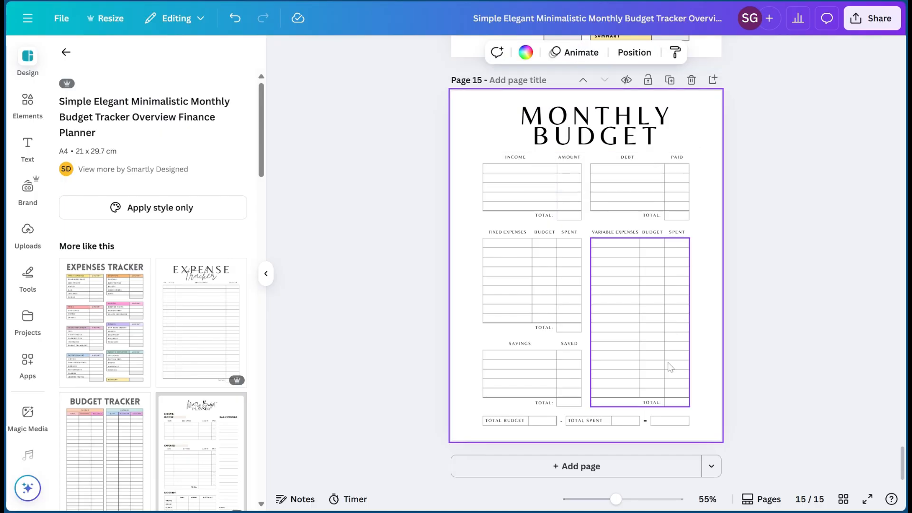
{"action": "scroll", "coordinate": [630, 245], "scroll_direction": "up", "scroll_amount": 3}
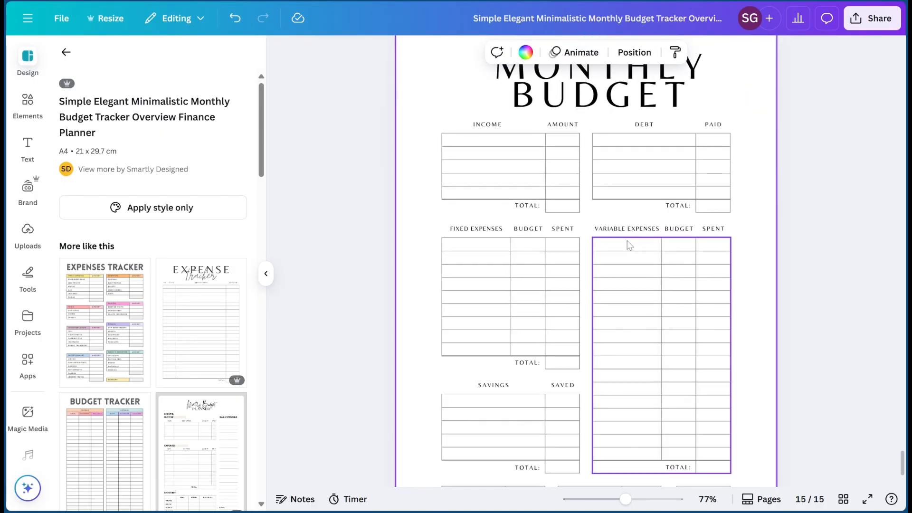
{"action": "scroll", "coordinate": [629, 242], "scroll_direction": "up", "scroll_amount": 3}
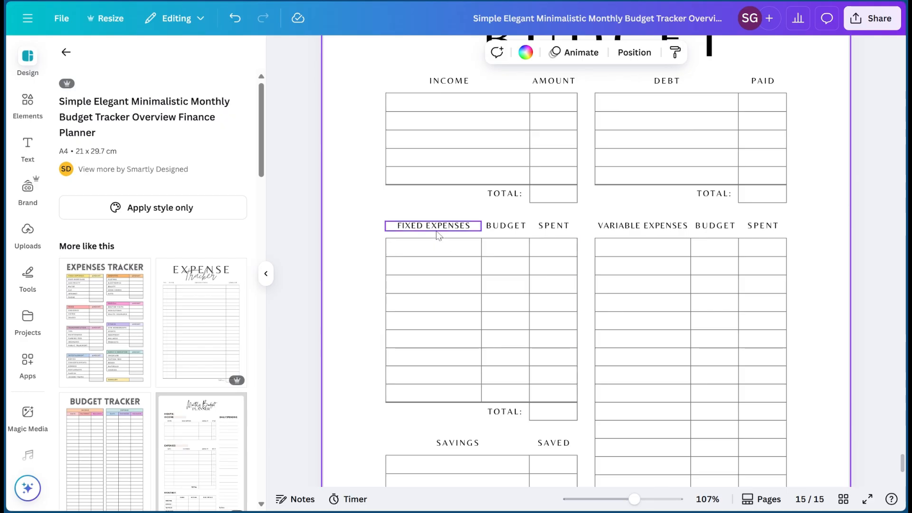
{"action": "scroll", "coordinate": [618, 271], "scroll_direction": "down", "scroll_amount": 4}
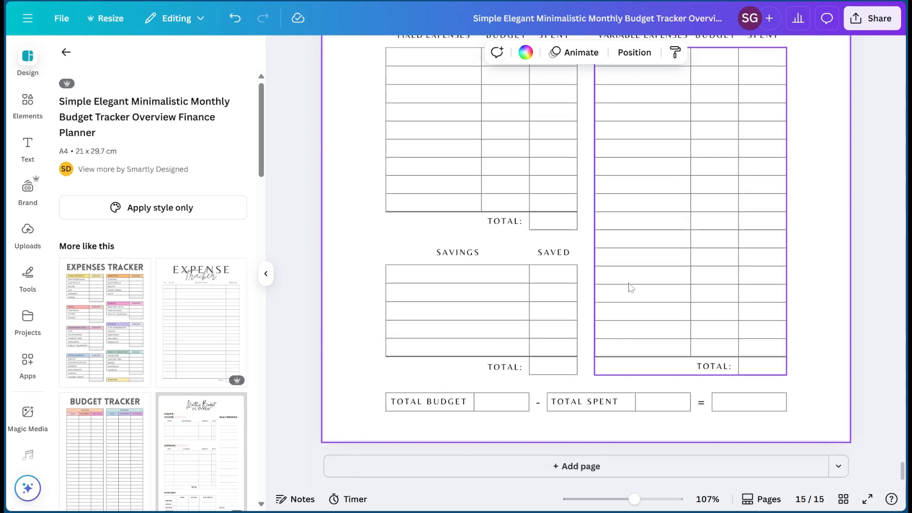
- Try a pastel gray turquoise fill on the second-row cell under SAVINGS on page 15, and undo it
{"action": "left_click", "coordinate": [492, 297]}
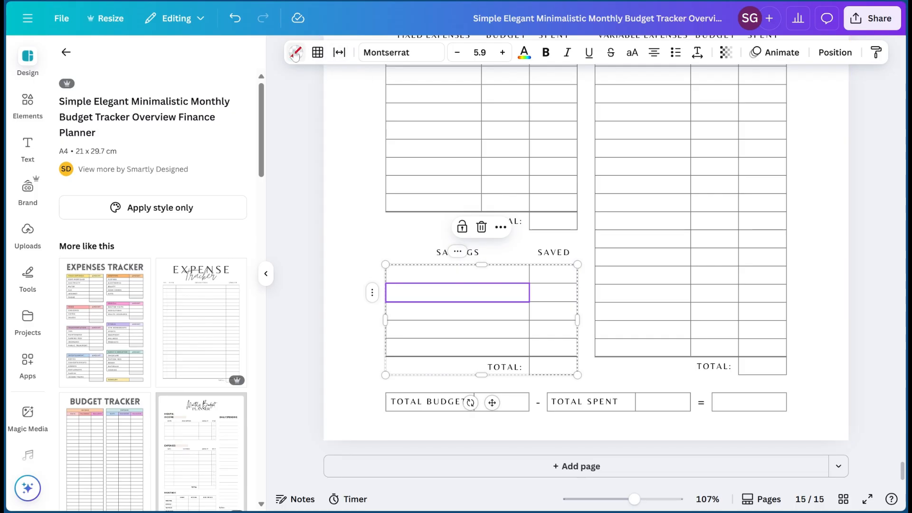
{"action": "left_click", "coordinate": [295, 53]}
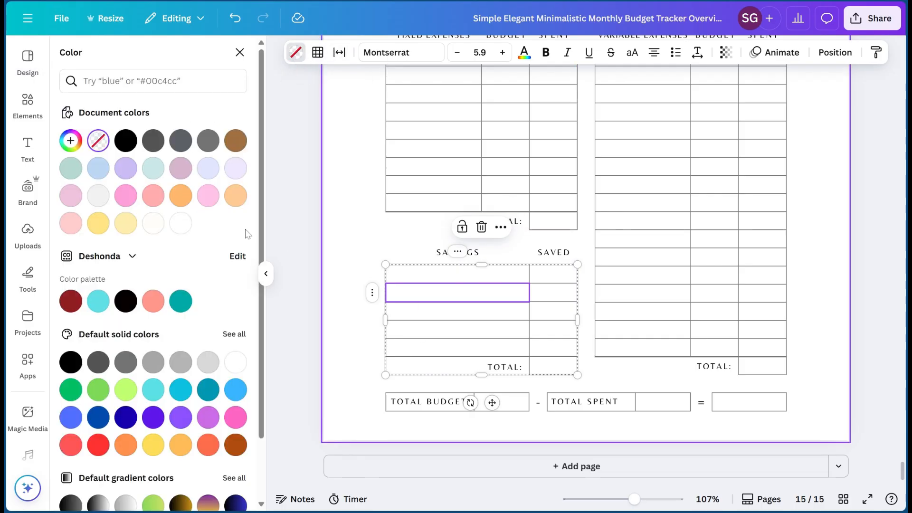
{"action": "left_click", "coordinate": [70, 168]}
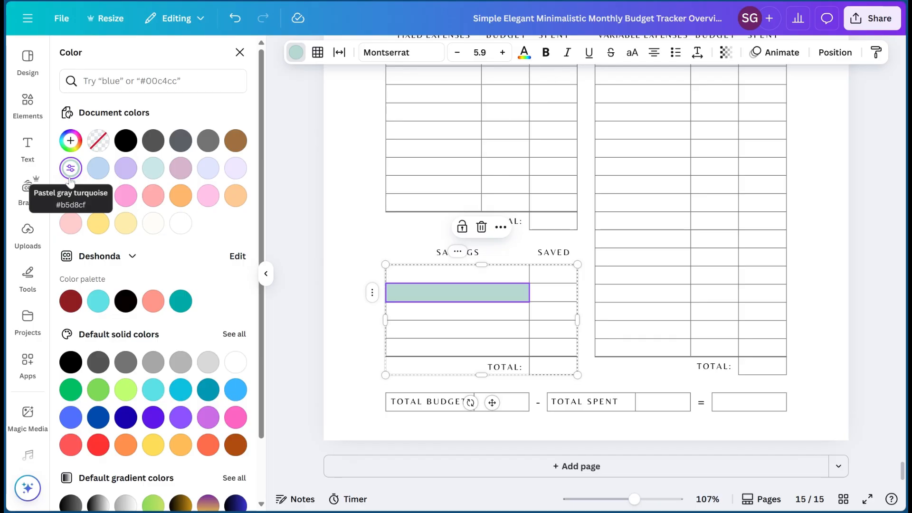
{"action": "left_click", "coordinate": [233, 20]}
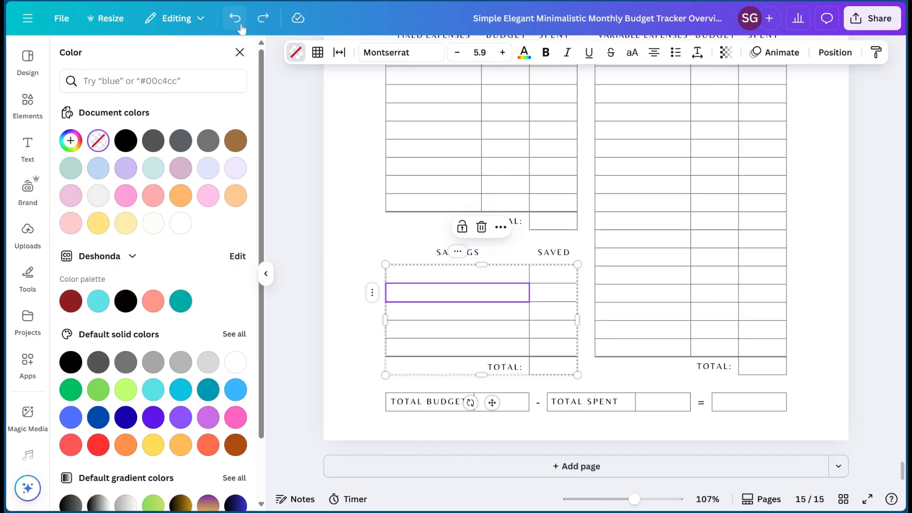
- Try a light blue border on all sides of the second-row cell under SAVINGS, and undo it
{"action": "left_click", "coordinate": [318, 53]}
{"action": "left_click", "coordinate": [357, 85]}
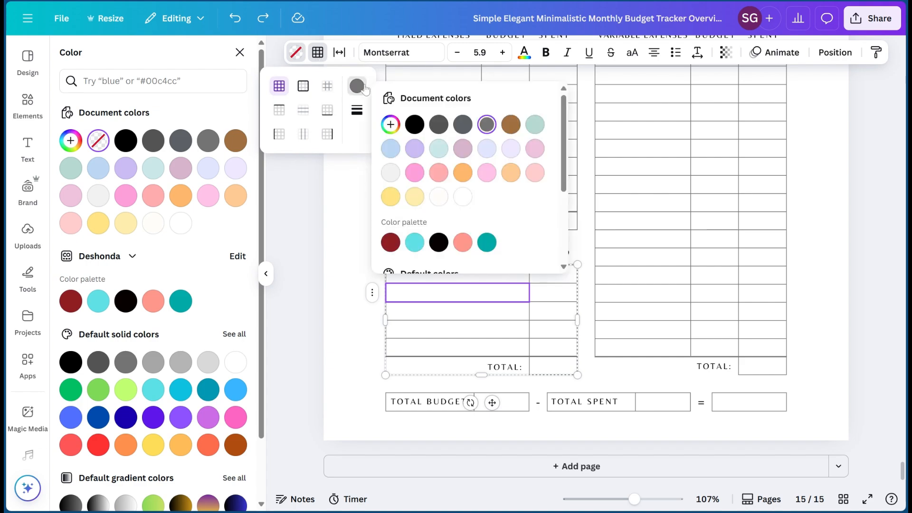
{"action": "left_click", "coordinate": [390, 148]}
{"action": "left_click", "coordinate": [337, 273]}
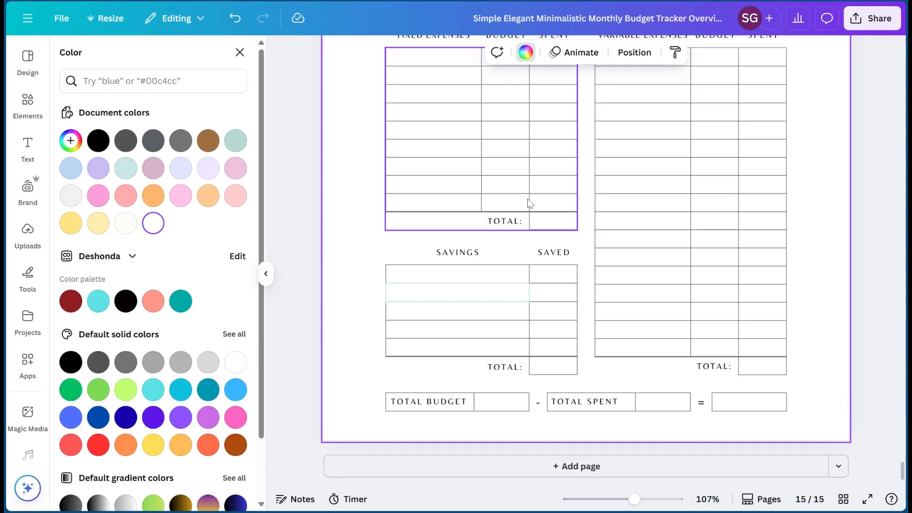
{"action": "left_click", "coordinate": [433, 270]}
{"action": "left_click", "coordinate": [413, 296]}
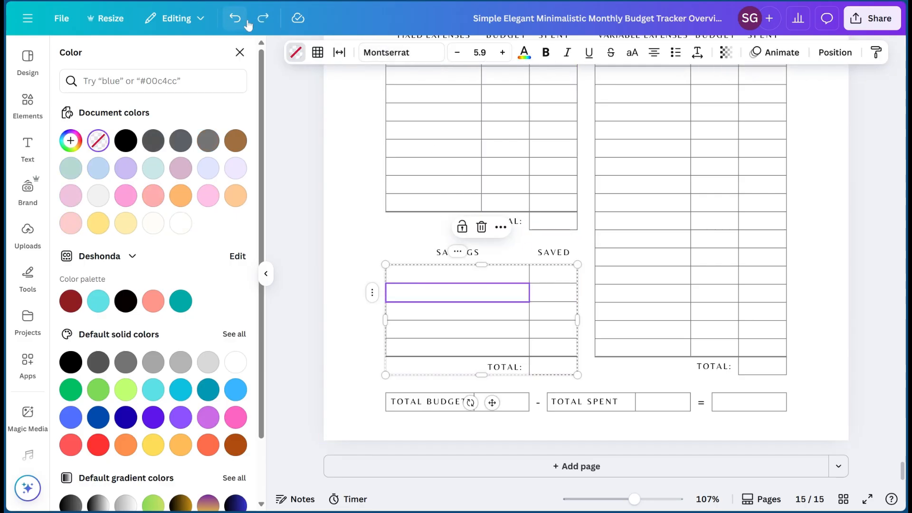
- Try the light blue border color on the same SAVINGS table cell again
{"action": "left_click", "coordinate": [318, 52]}
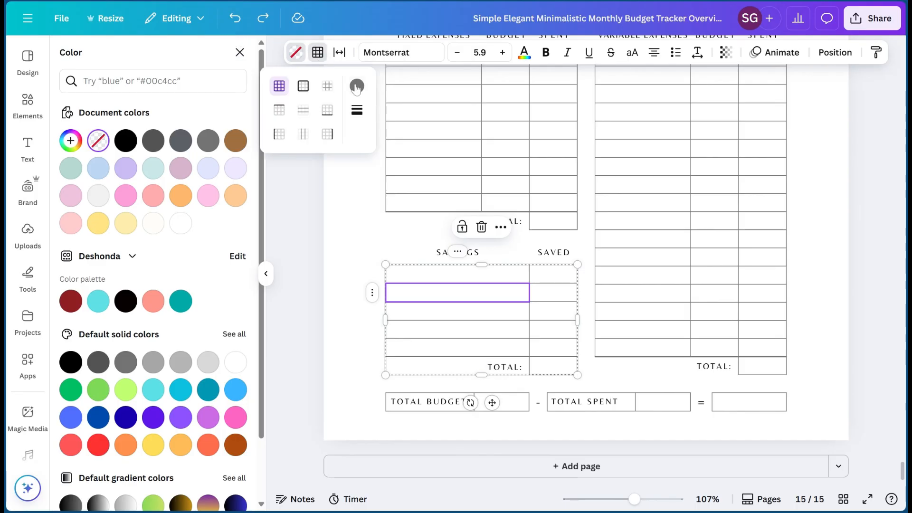
{"action": "left_click", "coordinate": [357, 86]}
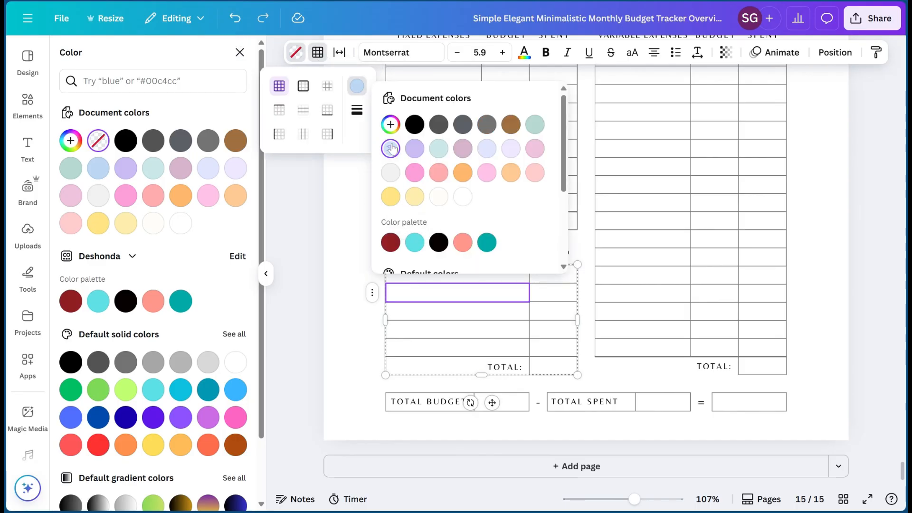
{"action": "scroll", "coordinate": [451, 178], "scroll_direction": "down", "scroll_amount": 3}
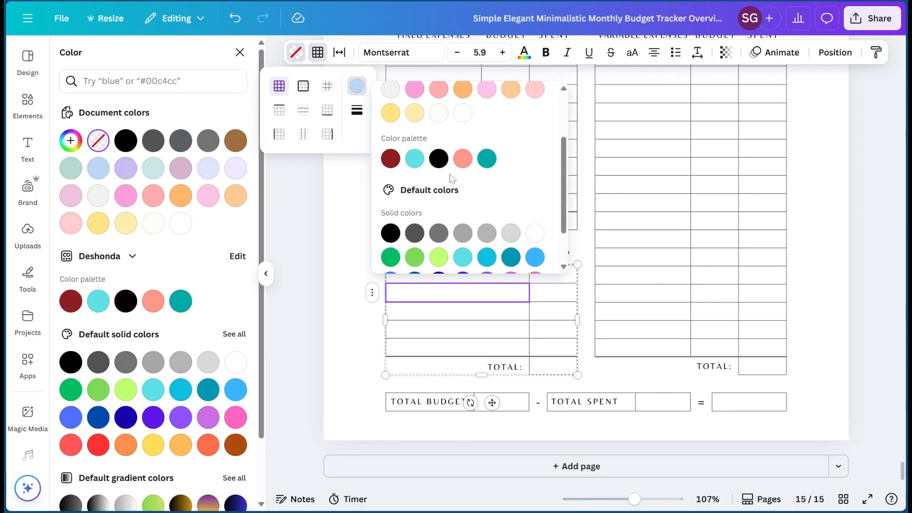
{"action": "scroll", "coordinate": [414, 209], "scroll_direction": "up", "scroll_amount": 3}
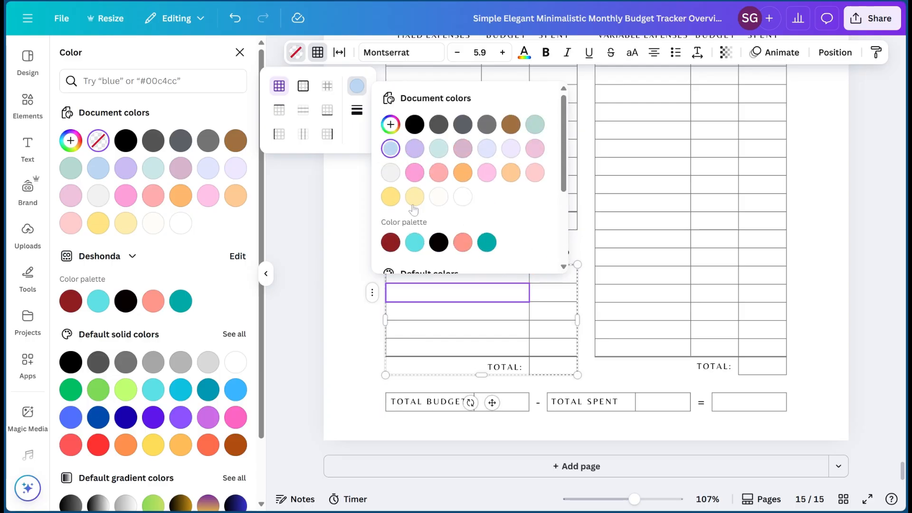
{"action": "left_click", "coordinate": [332, 261]}
- Check the stroke color options for the lower budget tables together, and undo the SAVINGS cell's light blue border
{"action": "left_click_drag", "start_coordinate": [358, 268], "coordinate": [707, 420]}
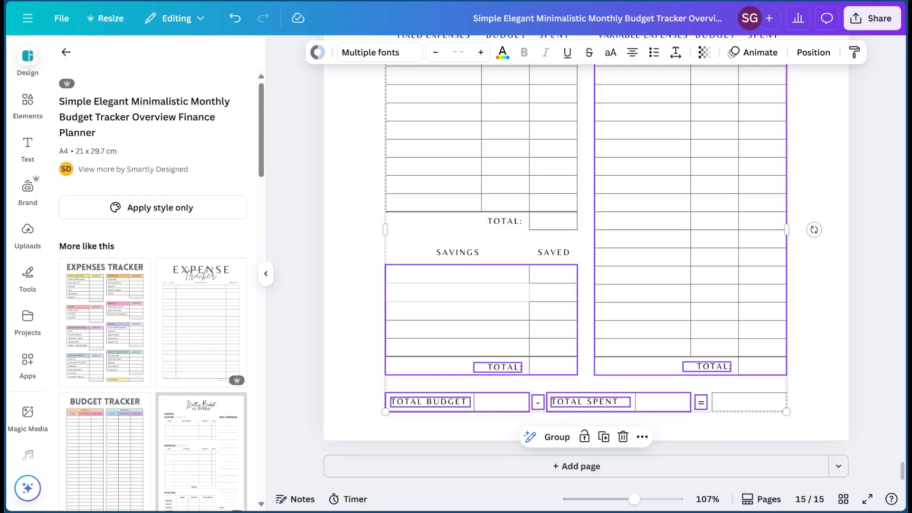
{"action": "left_click", "coordinate": [314, 53]}
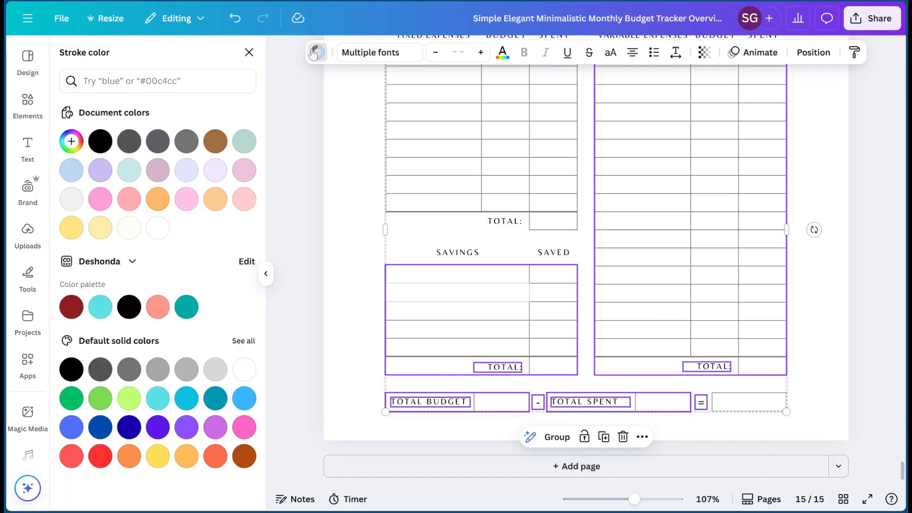
{"action": "left_click", "coordinate": [317, 53]}
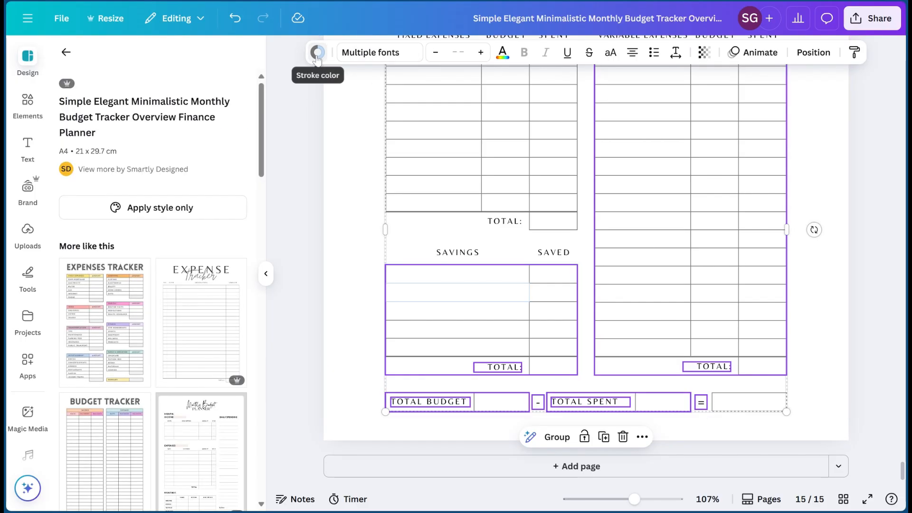
{"action": "left_click", "coordinate": [349, 207]}
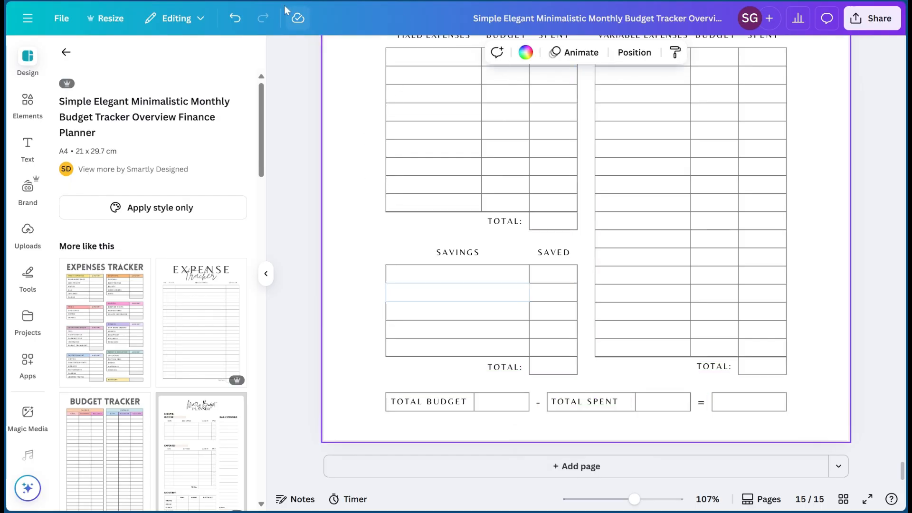
{"action": "left_click", "coordinate": [230, 26]}
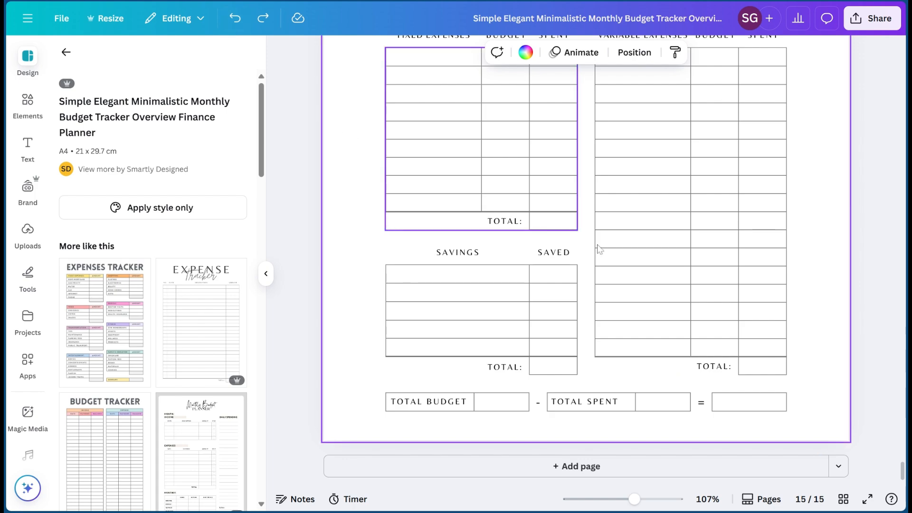
- Add a blank page 16 and apply the minimalistic Savings Challenge template to it
{"action": "left_click", "coordinate": [718, 466]}
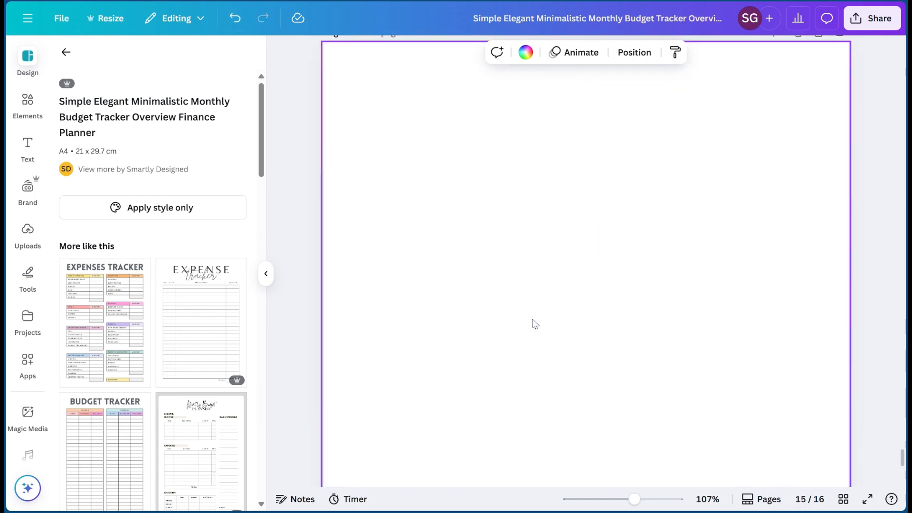
{"action": "scroll", "coordinate": [117, 367], "scroll_direction": "down", "scroll_amount": 7}
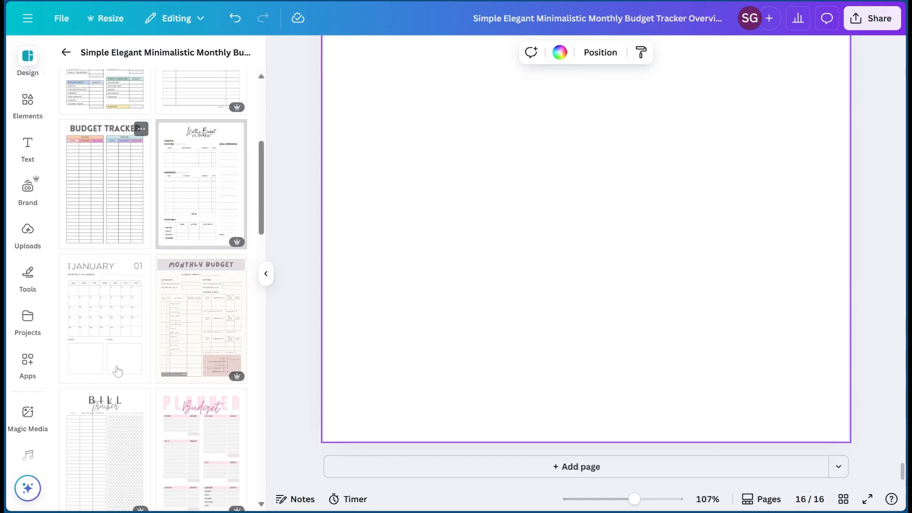
{"action": "scroll", "coordinate": [118, 371], "scroll_direction": "up", "scroll_amount": 1}
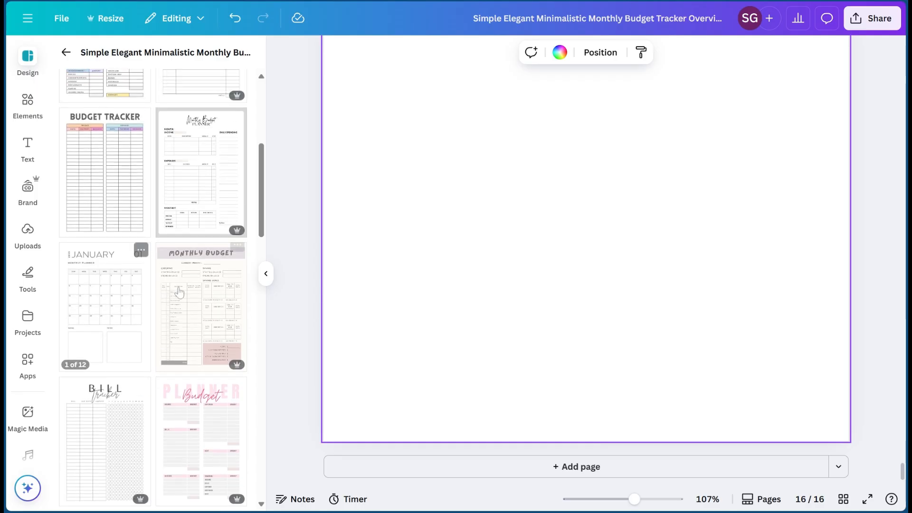
{"action": "scroll", "coordinate": [172, 324], "scroll_direction": "down", "scroll_amount": 6}
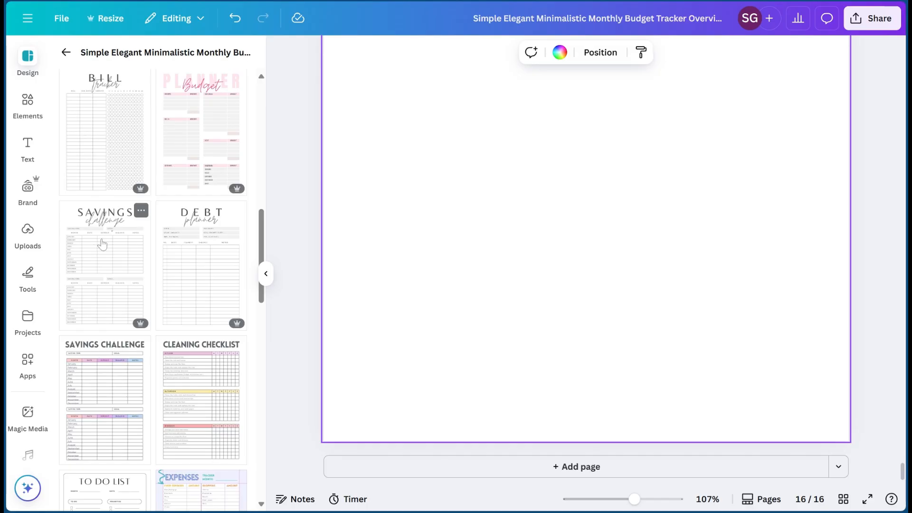
{"action": "left_click", "coordinate": [102, 244]}
- Fill the upper SAVING FOR and GOAL boxes on page 16 with the light pink document color
{"action": "scroll", "coordinate": [485, 257], "scroll_direction": "down", "scroll_amount": 2}
{"action": "scroll", "coordinate": [483, 254], "scroll_direction": "up", "scroll_amount": 3}
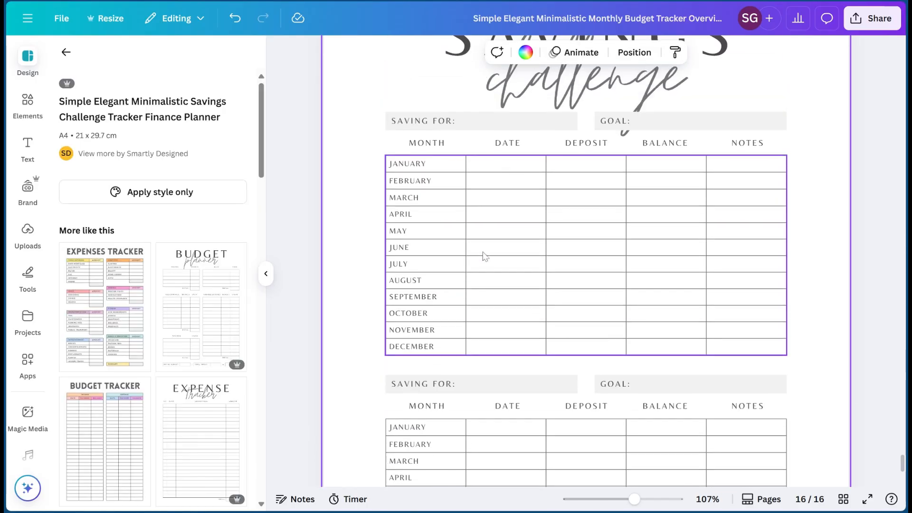
{"action": "scroll", "coordinate": [629, 220], "scroll_direction": "up", "scroll_amount": 2}
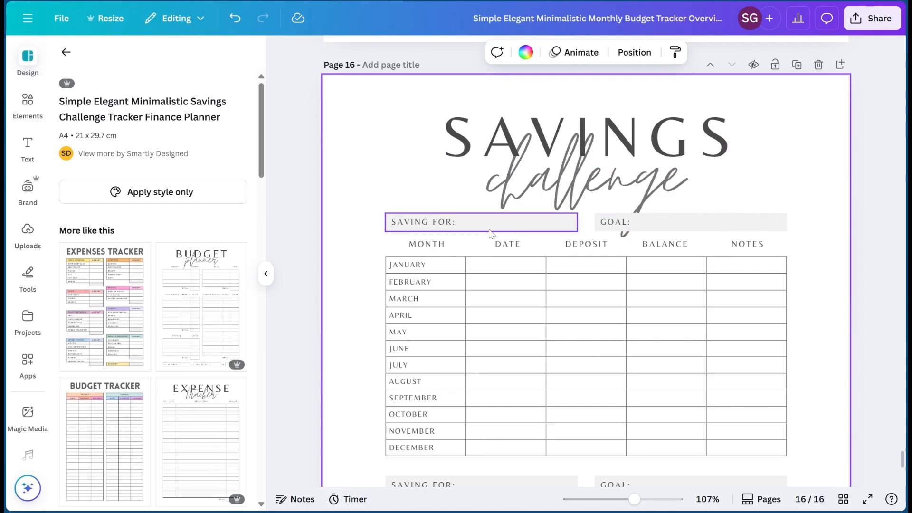
{"action": "left_click", "coordinate": [488, 227]}
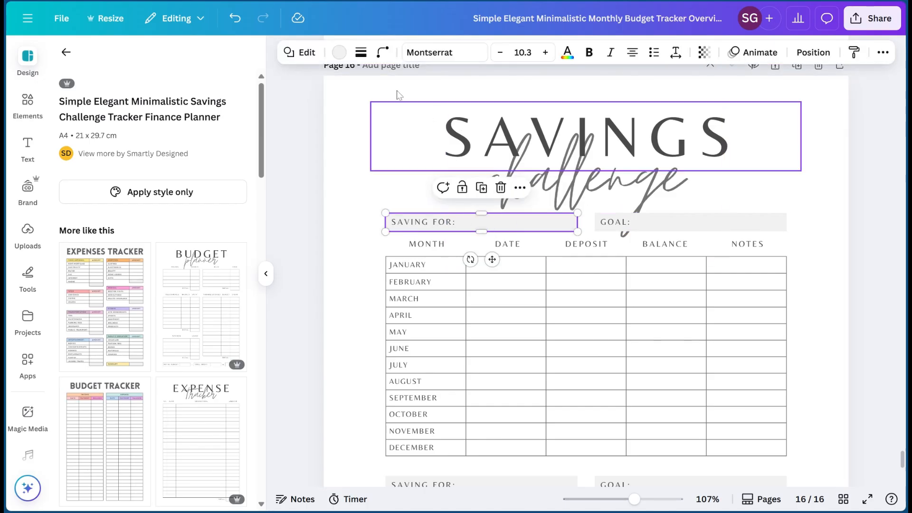
{"action": "left_click", "coordinate": [339, 53]}
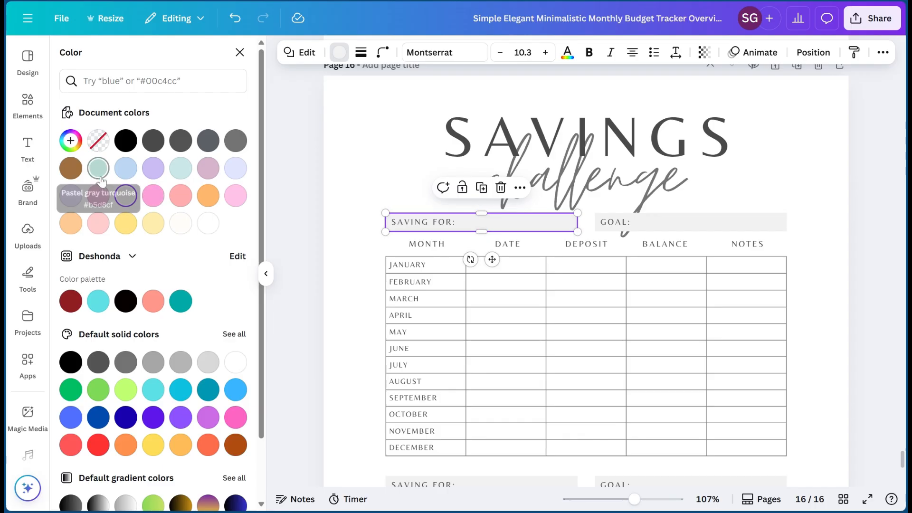
{"action": "left_click", "coordinate": [99, 195]}
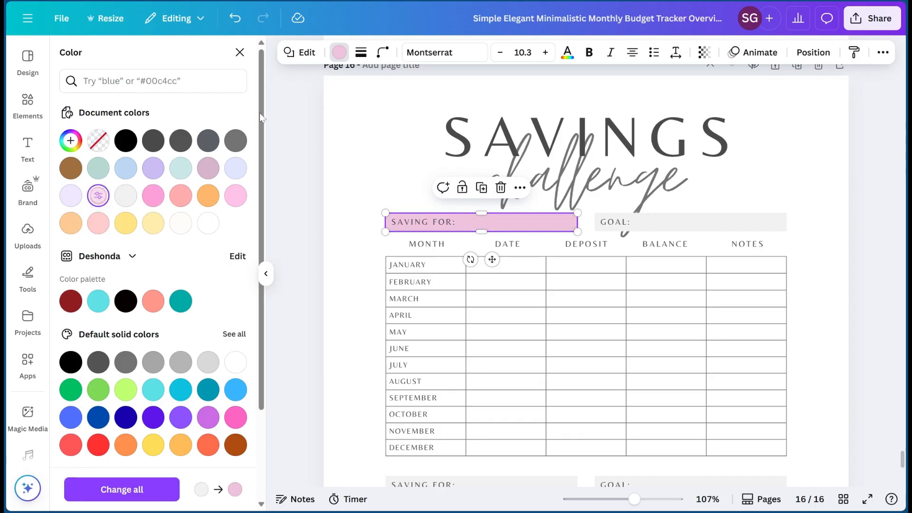
{"action": "left_click", "coordinate": [364, 104]}
{"action": "left_click", "coordinate": [688, 227]}
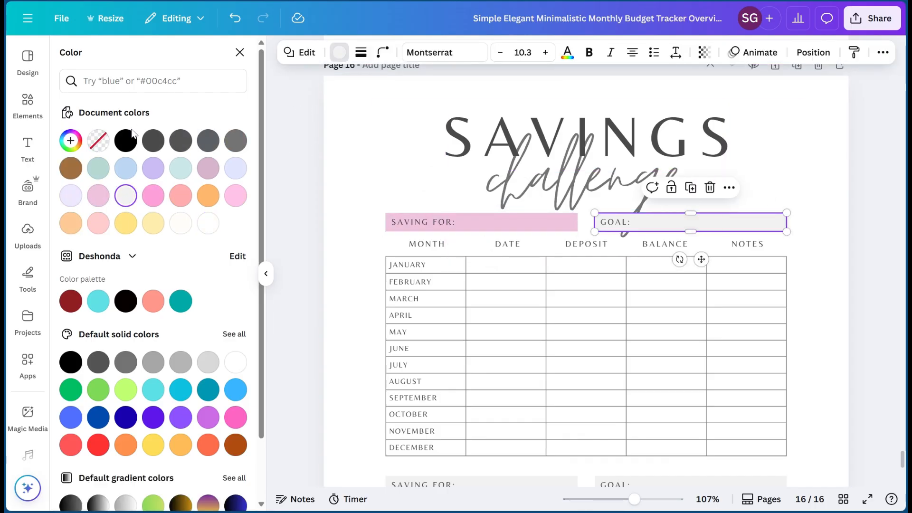
{"action": "left_click", "coordinate": [100, 196]}
{"action": "left_click", "coordinate": [344, 118]}
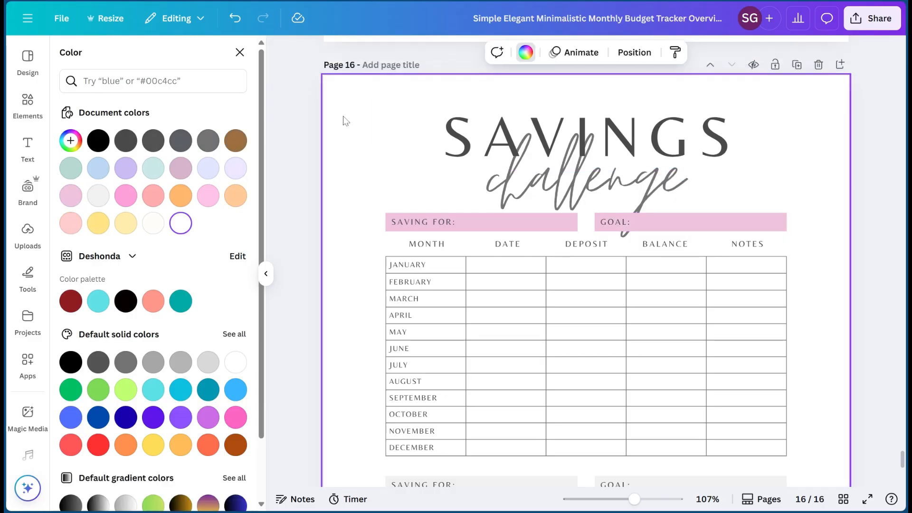
- Fill the lower SAVING FOR and GOAL boxes on page 16 with the same light pink
{"action": "scroll", "coordinate": [575, 152], "scroll_direction": "down", "scroll_amount": 6}
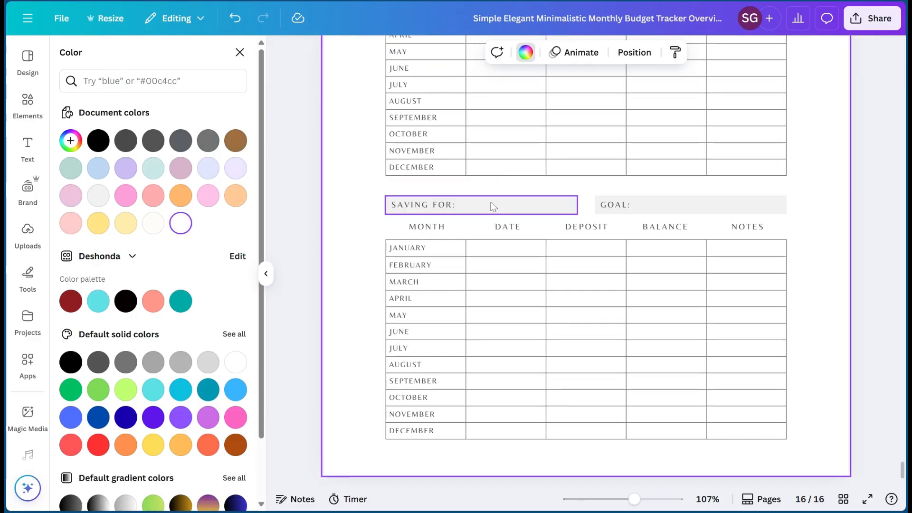
{"action": "left_click", "coordinate": [494, 207]}
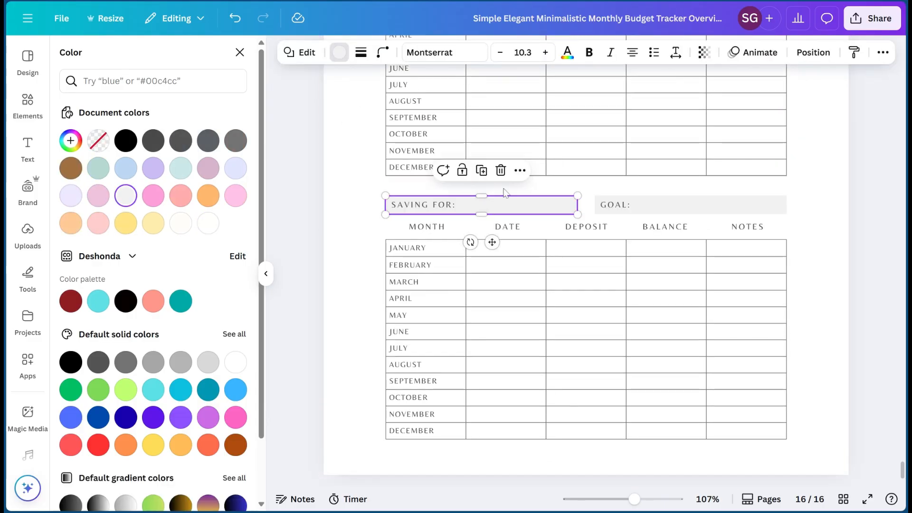
{"action": "left_click", "coordinate": [98, 195]}
{"action": "left_click", "coordinate": [606, 214]}
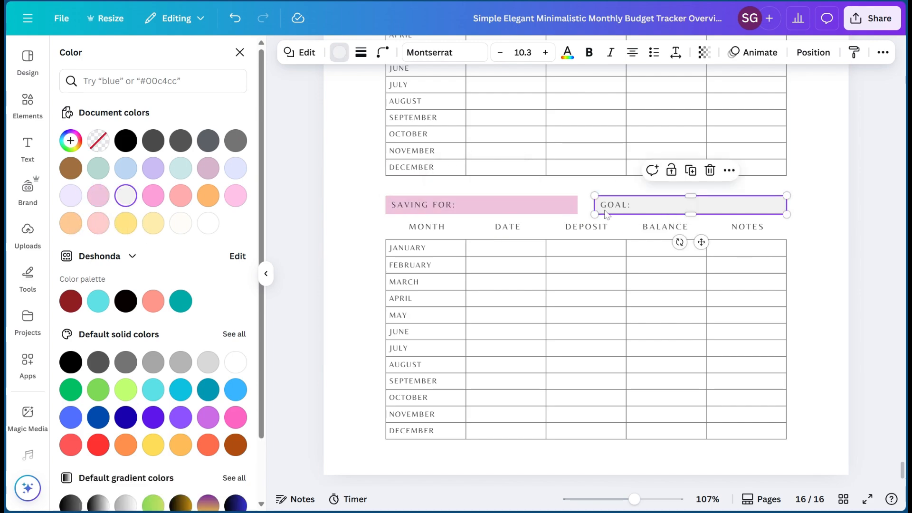
{"action": "left_click", "coordinate": [98, 196]}
{"action": "scroll", "coordinate": [582, 171], "scroll_direction": "up", "scroll_amount": 3}
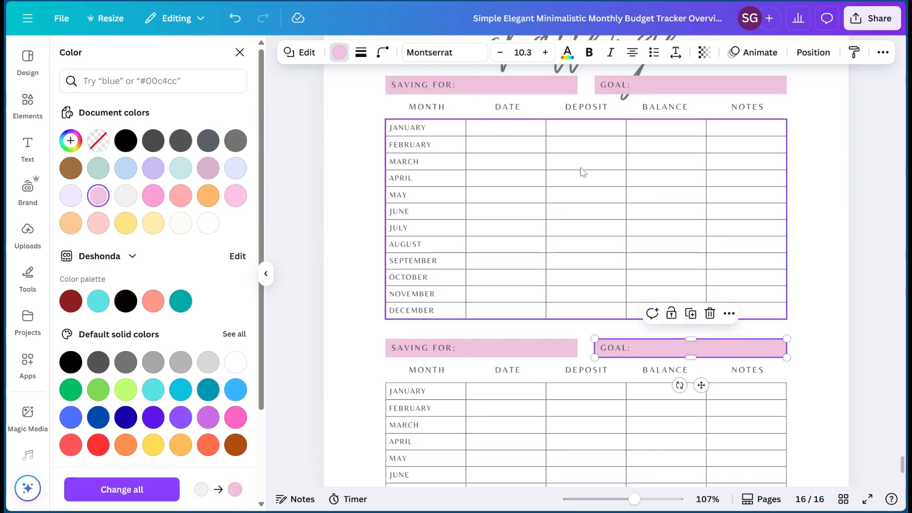
{"action": "scroll", "coordinate": [582, 172], "scroll_direction": "up", "scroll_amount": 5}
{"action": "scroll", "coordinate": [420, 290], "scroll_direction": "down", "scroll_amount": 2}
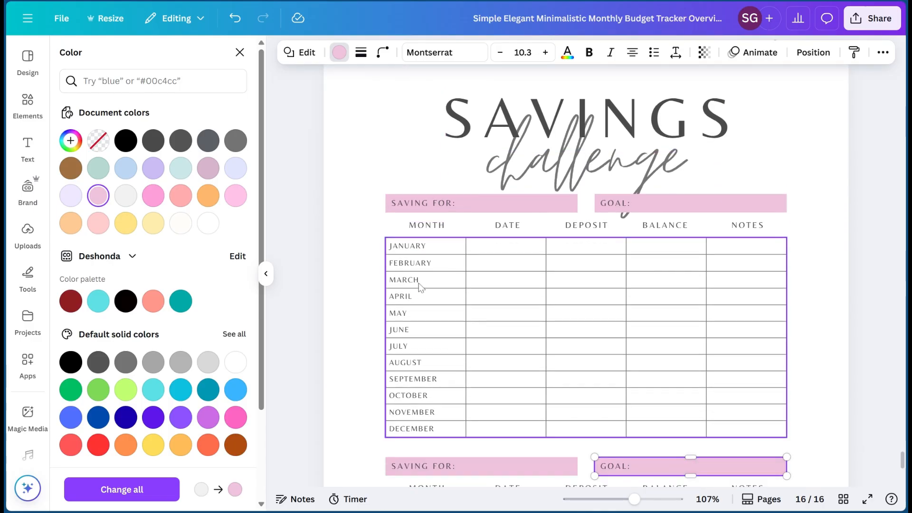
{"action": "left_click", "coordinate": [420, 228]}
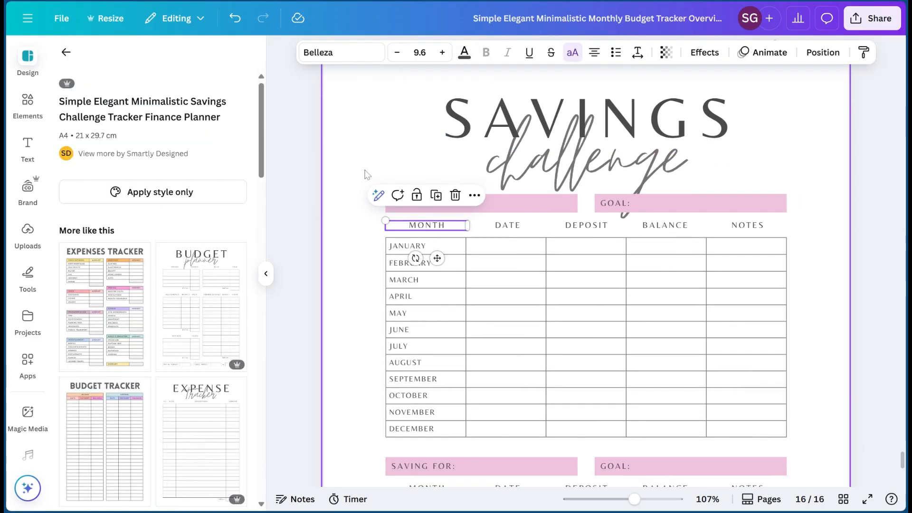
{"action": "scroll", "coordinate": [367, 175], "scroll_direction": "down", "scroll_amount": 1}
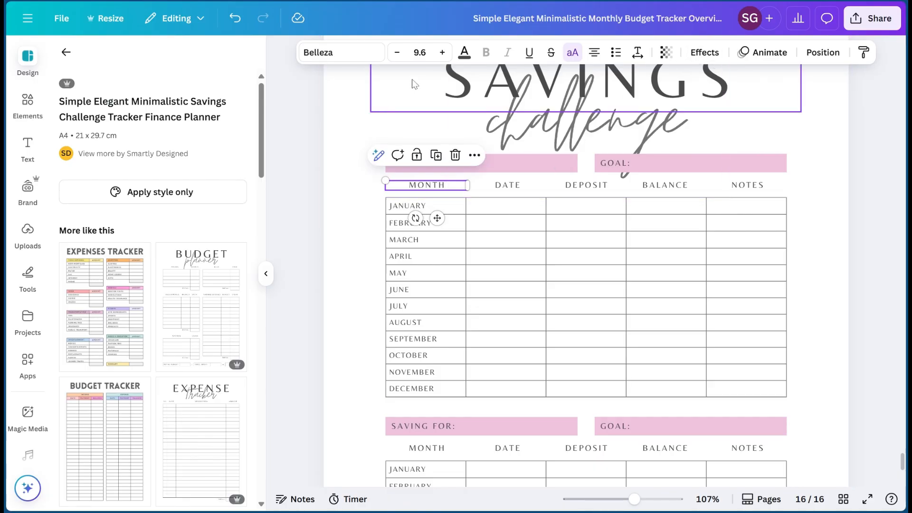
{"action": "left_click", "coordinate": [347, 56]}
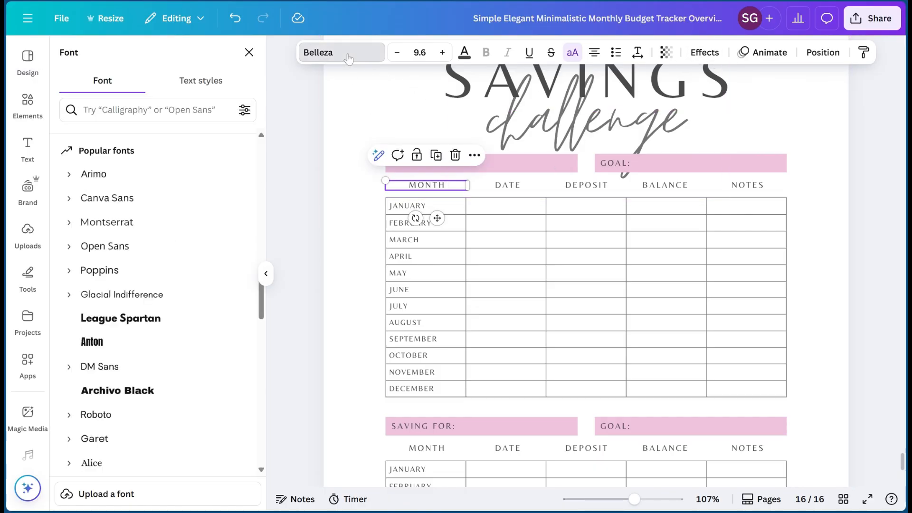
{"action": "left_click", "coordinate": [357, 125]}
{"action": "left_click_drag", "start_coordinate": [331, 139], "coordinate": [821, 502]}
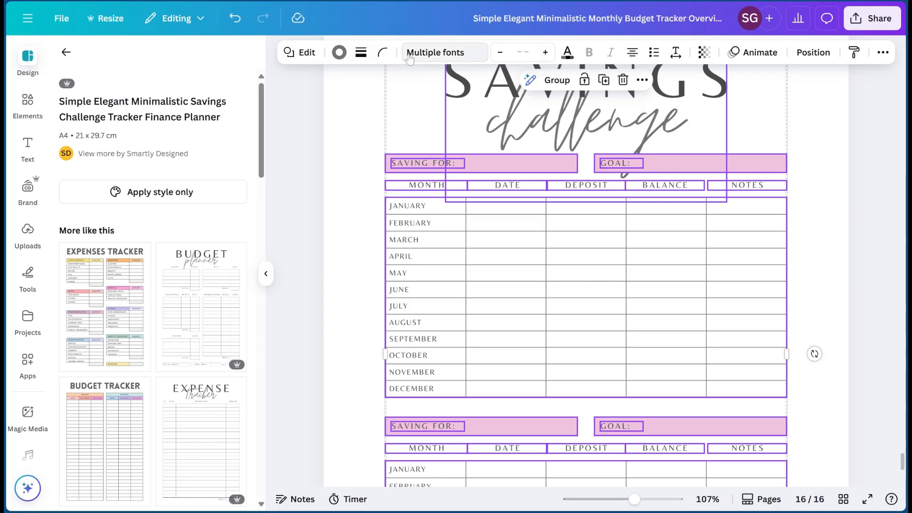
{"action": "left_click", "coordinate": [435, 53]}
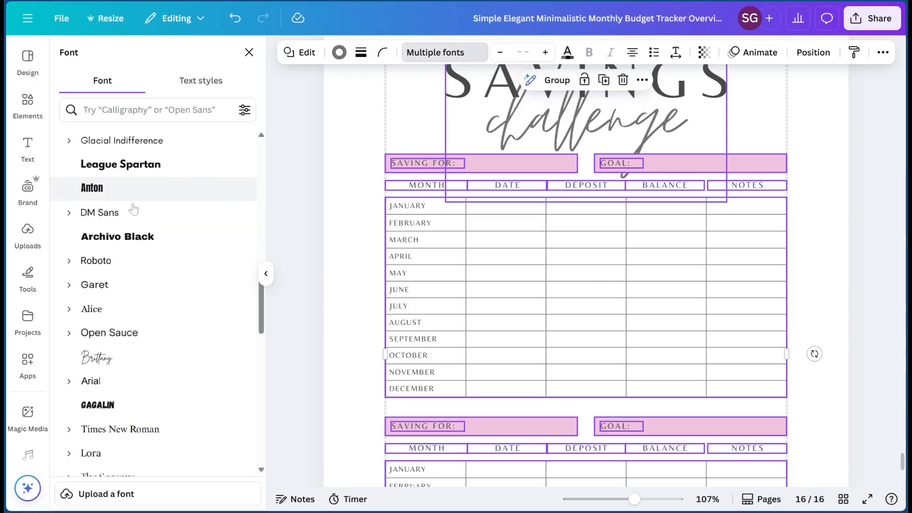
{"action": "left_click", "coordinate": [332, 147]}
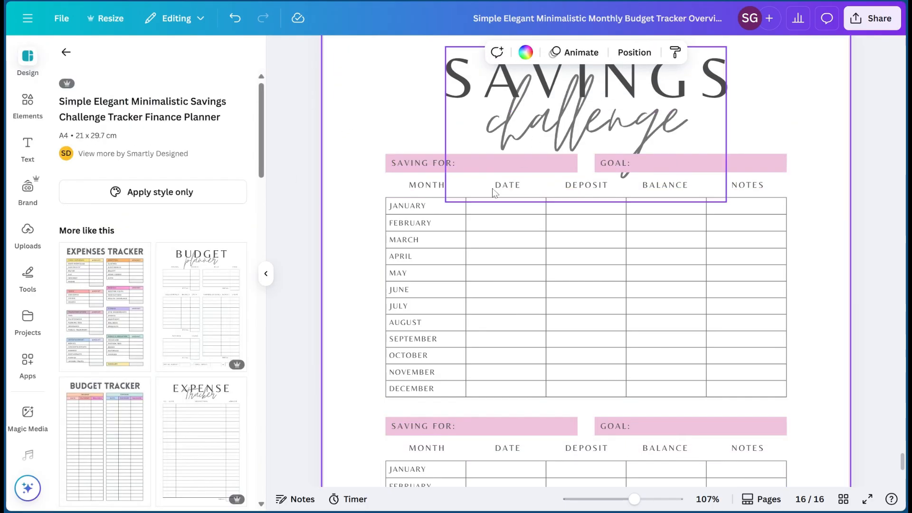
- Examine the layout and heading text of the Budget page 15 and the Savings Challenge page 16
{"action": "scroll", "coordinate": [470, 209], "scroll_direction": "down", "scroll_amount": 5}
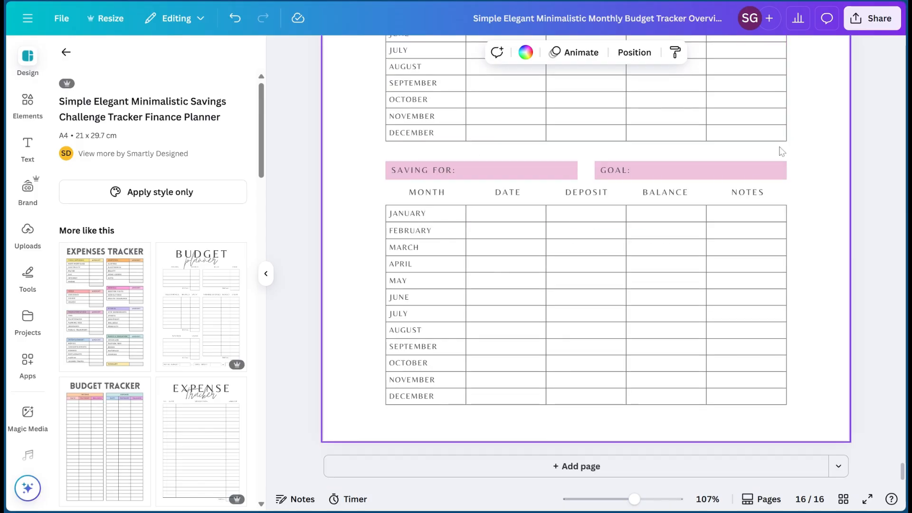
{"action": "scroll", "coordinate": [565, 225], "scroll_direction": "up", "scroll_amount": 8}
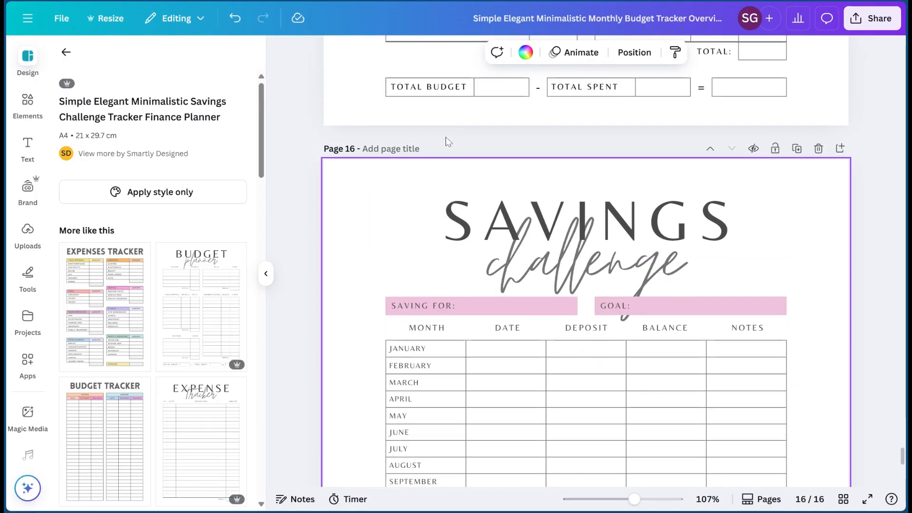
{"action": "scroll", "coordinate": [565, 226], "scroll_direction": "up", "scroll_amount": 10}
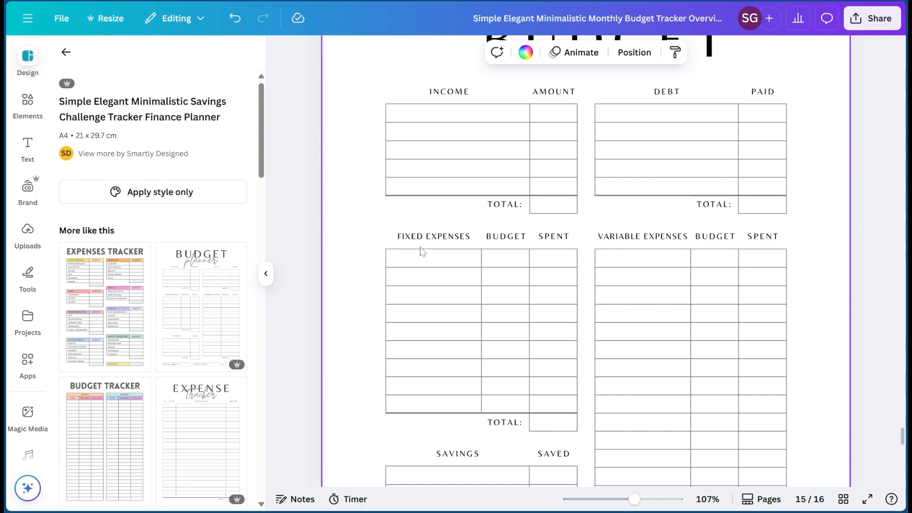
{"action": "left_click", "coordinate": [421, 237]}
{"action": "scroll", "coordinate": [525, 236], "scroll_direction": "down", "scroll_amount": 8}
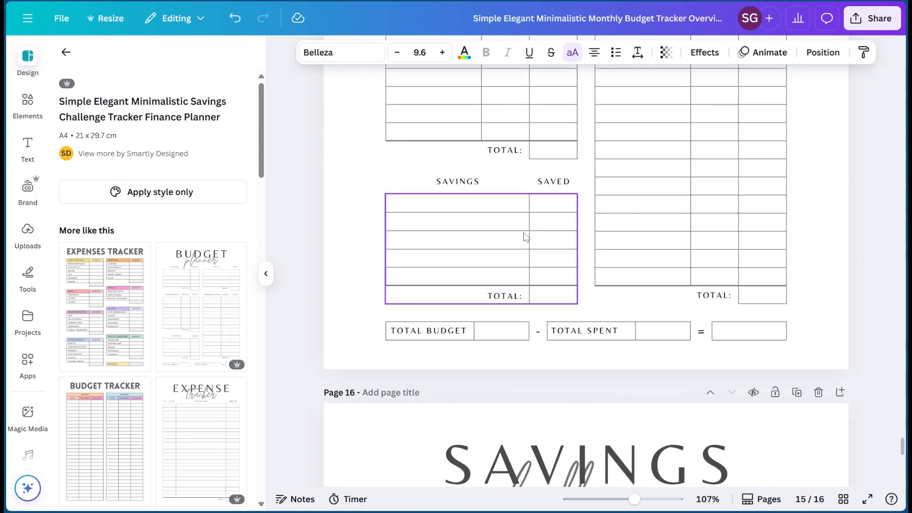
{"action": "scroll", "coordinate": [525, 236], "scroll_direction": "down", "scroll_amount": 2}
{"action": "left_click", "coordinate": [414, 336]}
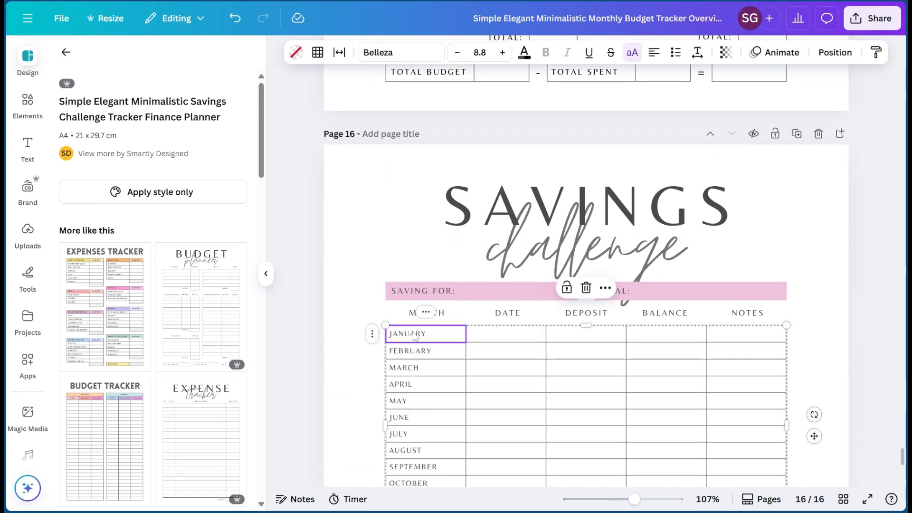
{"action": "left_click", "coordinate": [415, 315]}
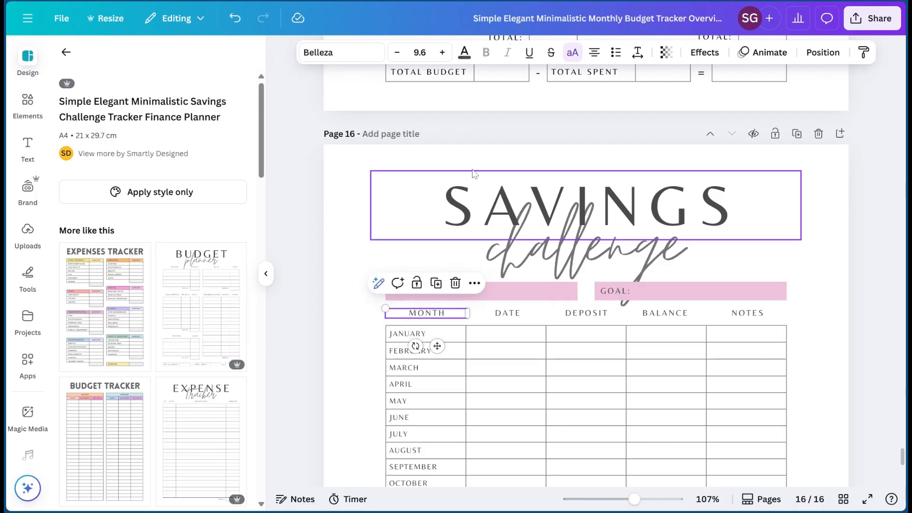
{"action": "scroll", "coordinate": [455, 180], "scroll_direction": "up", "scroll_amount": 3}
{"action": "left_click", "coordinate": [455, 180]}
{"action": "scroll", "coordinate": [642, 175], "scroll_direction": "down", "scroll_amount": 10}
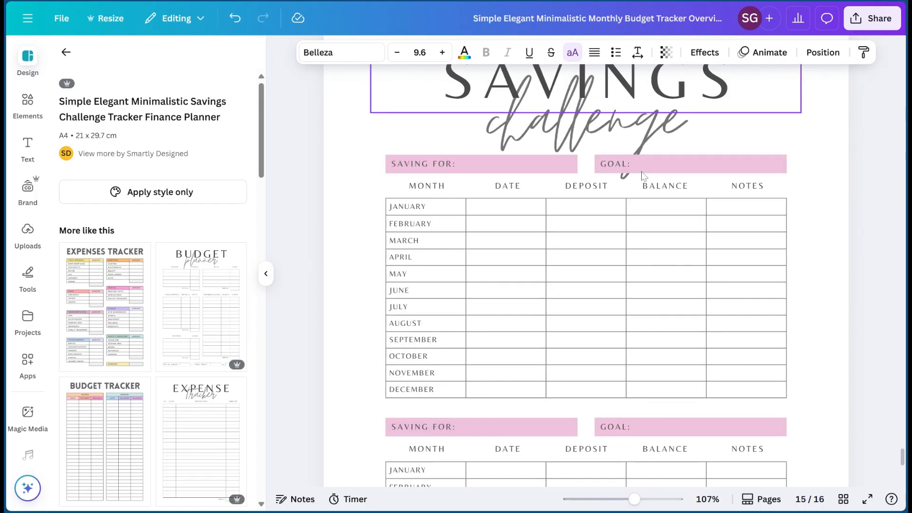
{"action": "scroll", "coordinate": [684, 164], "scroll_direction": "up", "scroll_amount": 7}
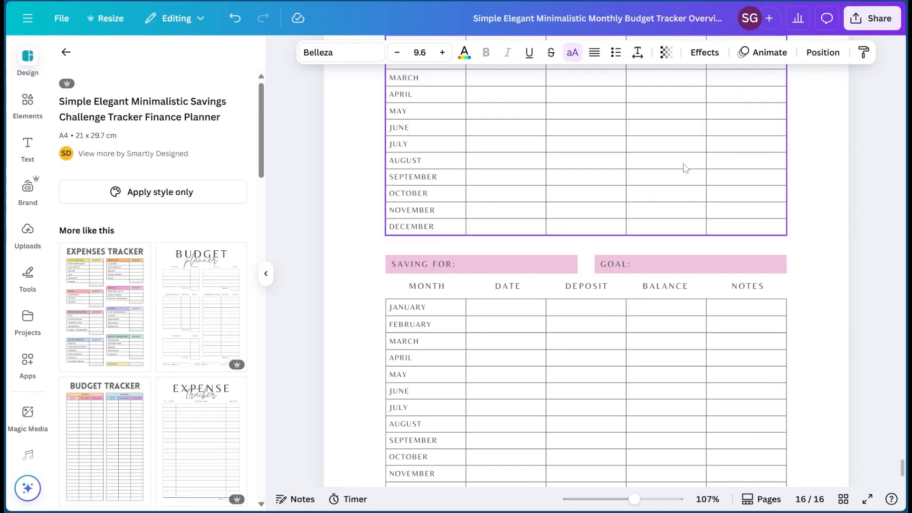
{"action": "scroll", "coordinate": [603, 205], "scroll_direction": "down", "scroll_amount": 2}
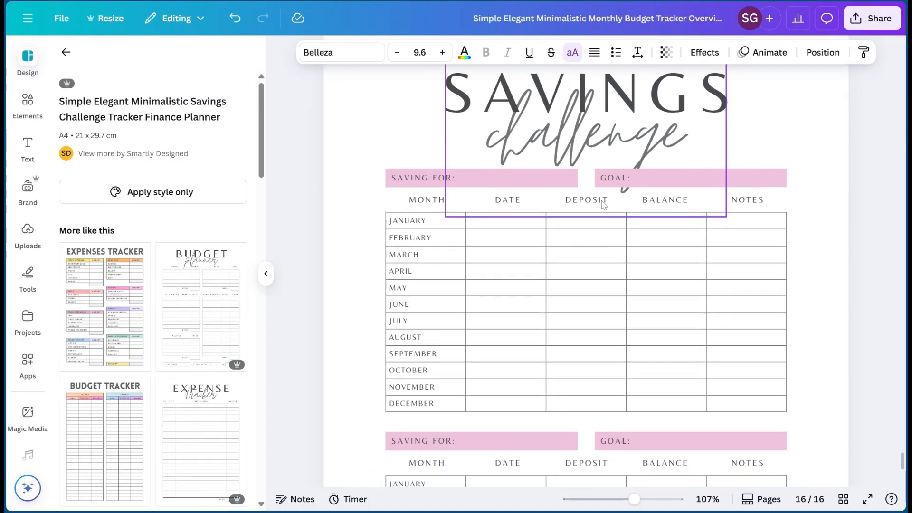
{"action": "scroll", "coordinate": [604, 204], "scroll_direction": "up", "scroll_amount": 3}
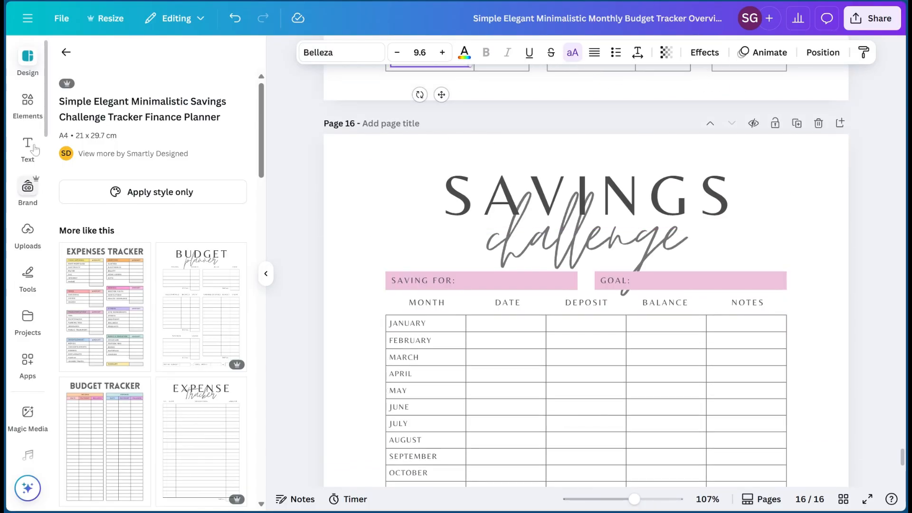
- Add the "A+ Teacher!" badge graphic to page 16 and move it over the page's upper-left area
{"action": "left_click", "coordinate": [27, 102]}
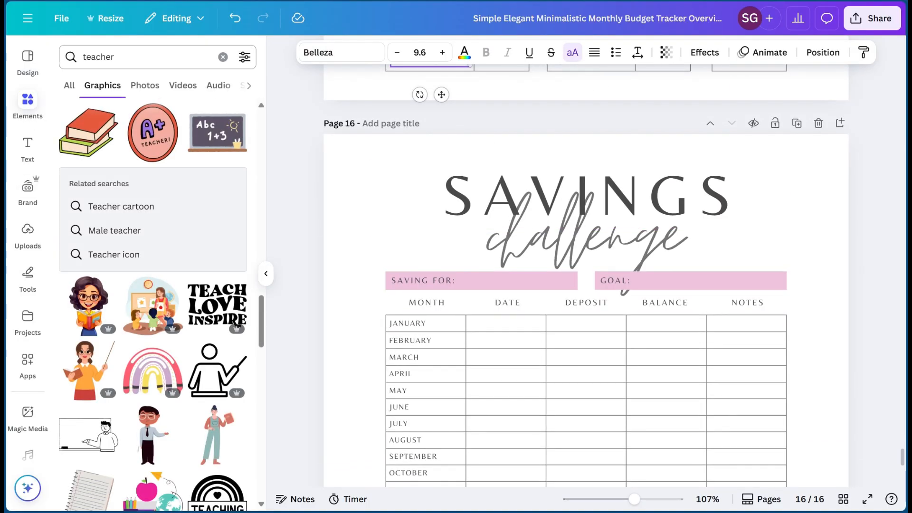
{"action": "left_click", "coordinate": [151, 151]}
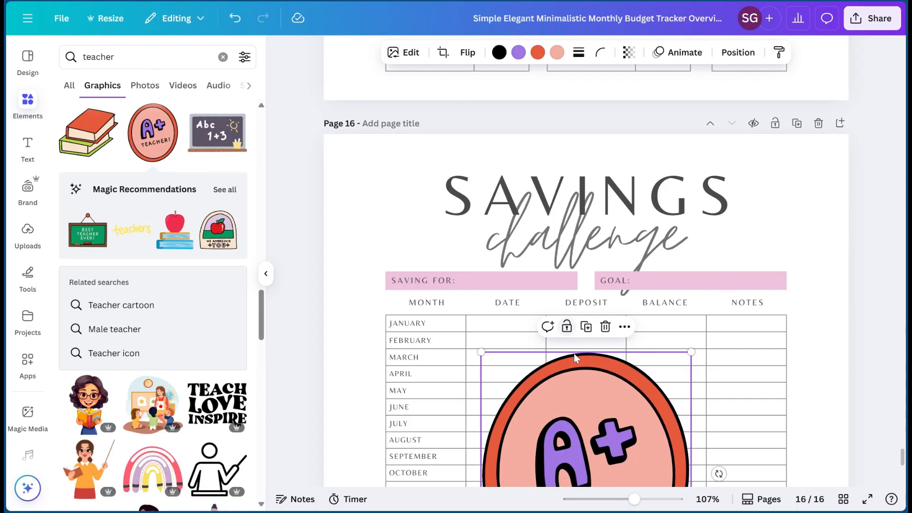
{"action": "left_click_drag", "start_coordinate": [609, 395], "coordinate": [482, 187]}
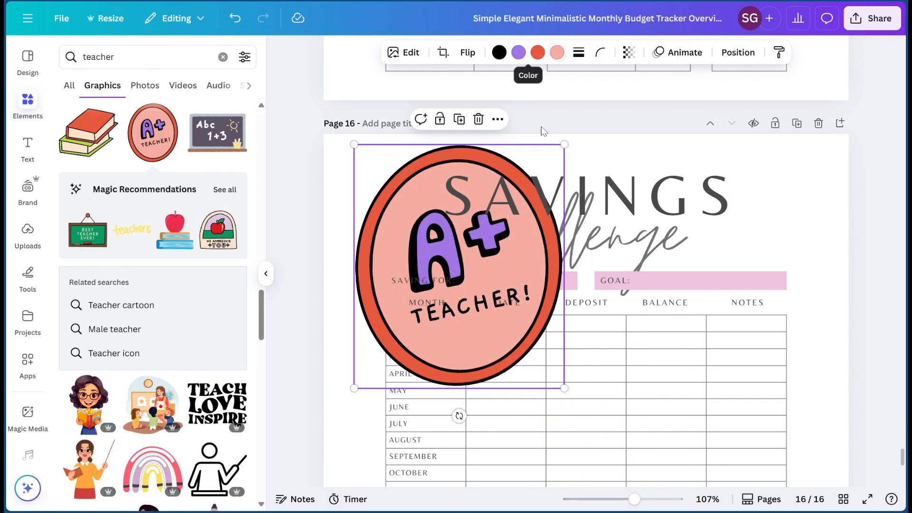
- Shrink the "A+ Teacher!" badge and position it just left of the SAVINGS title
{"action": "left_click_drag", "start_coordinate": [565, 388], "coordinate": [418, 229]}
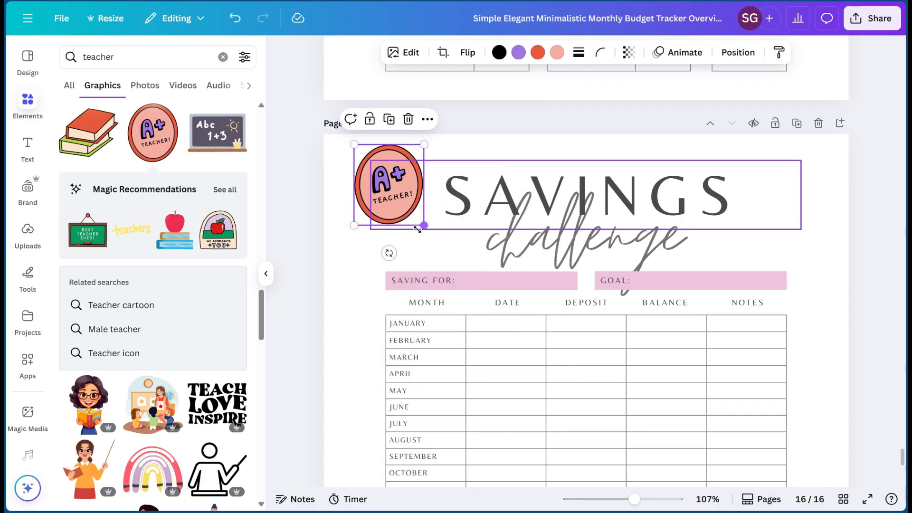
{"action": "left_click_drag", "start_coordinate": [376, 183], "coordinate": [398, 217]}
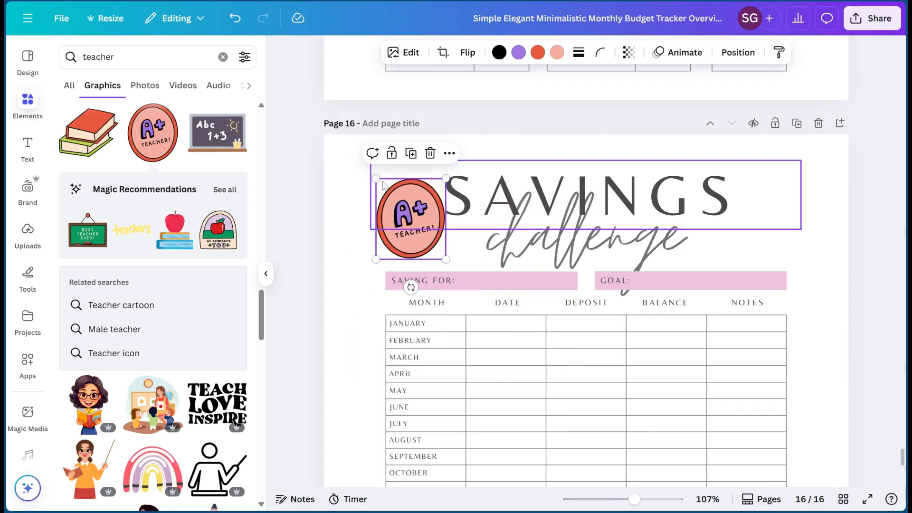
{"action": "left_click_drag", "start_coordinate": [376, 178], "coordinate": [391, 195]}
{"action": "left_click_drag", "start_coordinate": [415, 251], "coordinate": [428, 232]}
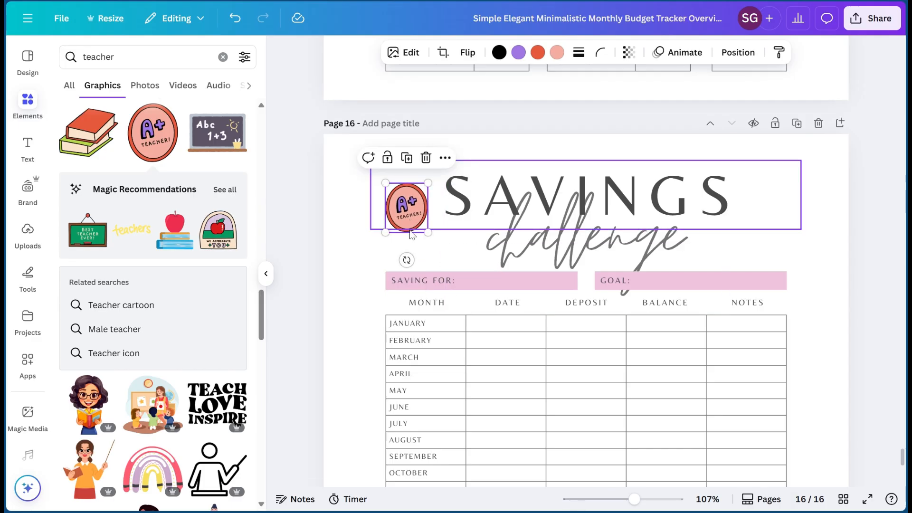
- Nudge the SAVINGS title on page 16 slightly up and to the right, away from the badge
{"action": "left_click_drag", "start_coordinate": [541, 191], "coordinate": [545, 184]}
{"action": "left_click", "coordinate": [407, 217]}
{"action": "left_click", "coordinate": [406, 216]}
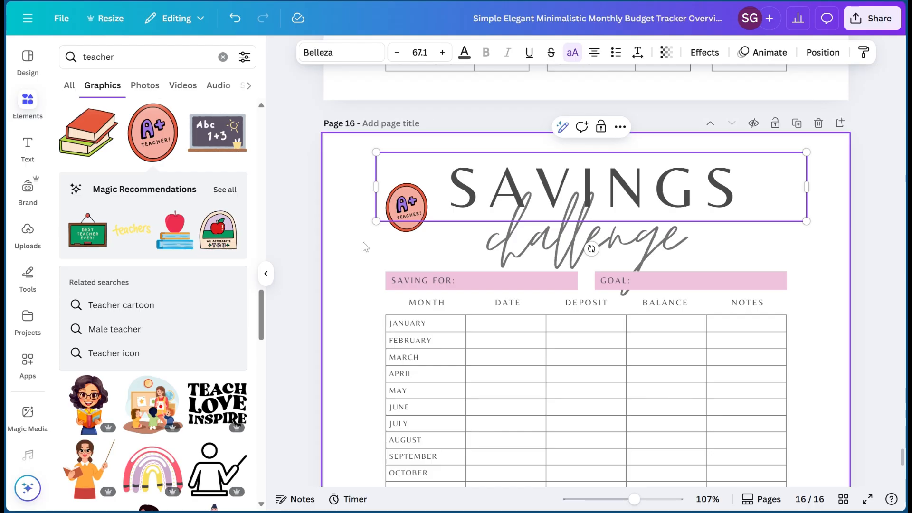
{"action": "left_click", "coordinate": [364, 245]}
- Recolor the "A+ Teacher!" badge with light pink letters, a mint green ring and an off-white background
{"action": "left_click", "coordinate": [409, 229]}
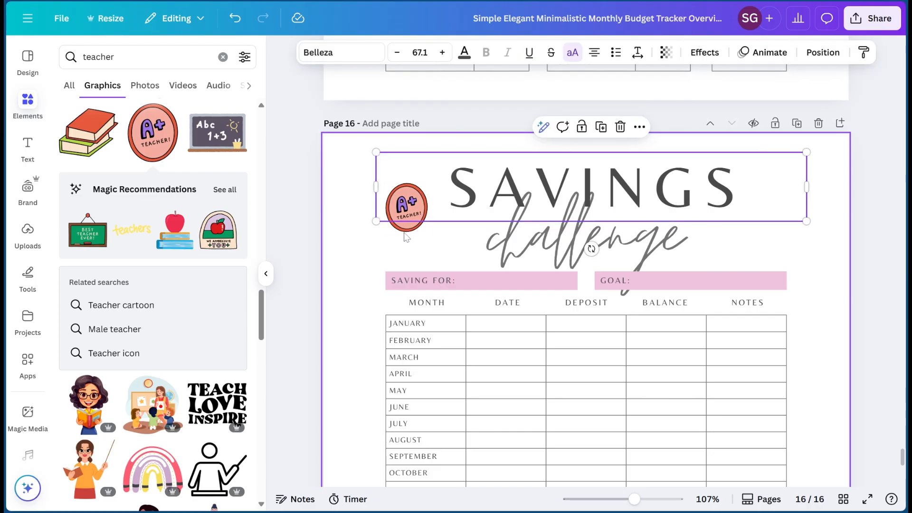
{"action": "left_click", "coordinate": [411, 233]}
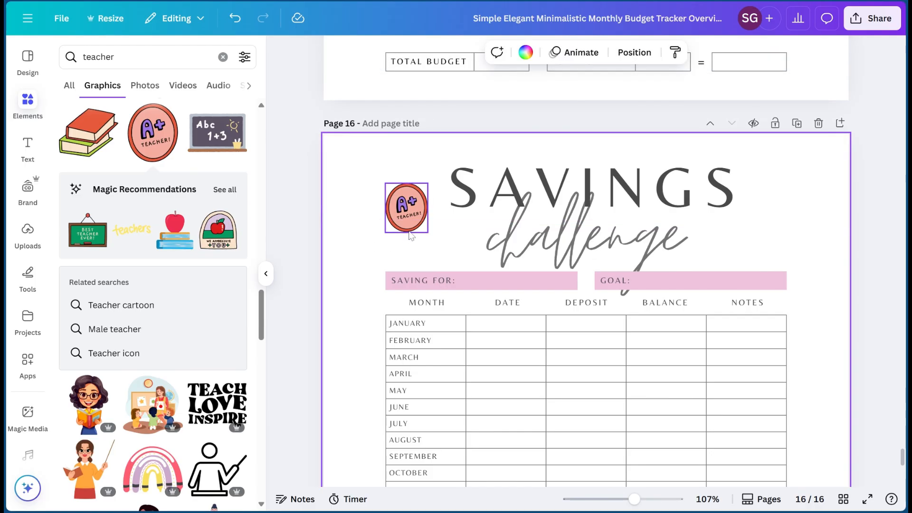
{"action": "left_click", "coordinate": [409, 230]}
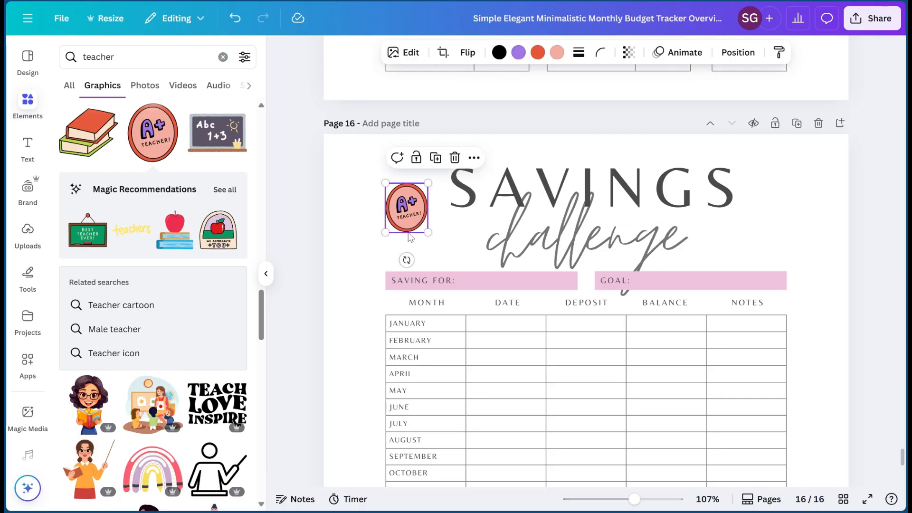
{"action": "left_click", "coordinate": [518, 52]}
{"action": "left_click", "coordinate": [100, 228]}
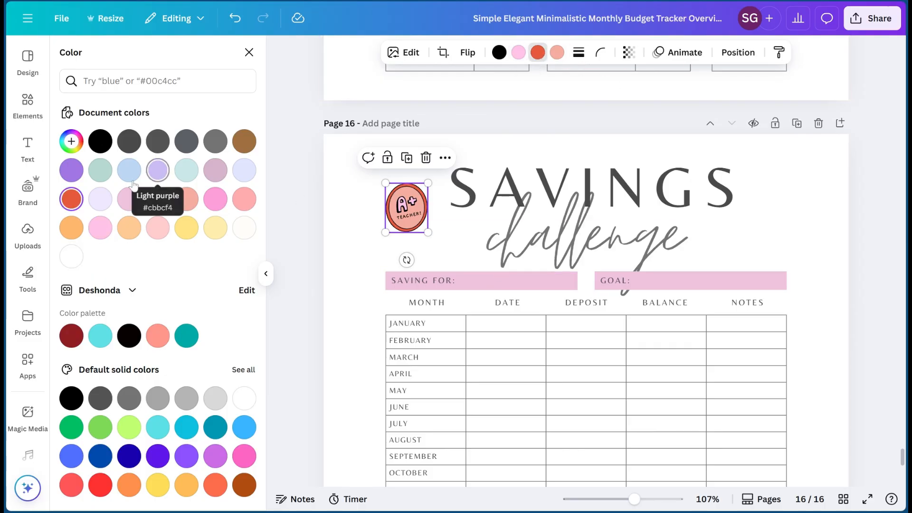
{"action": "left_click", "coordinate": [101, 171]}
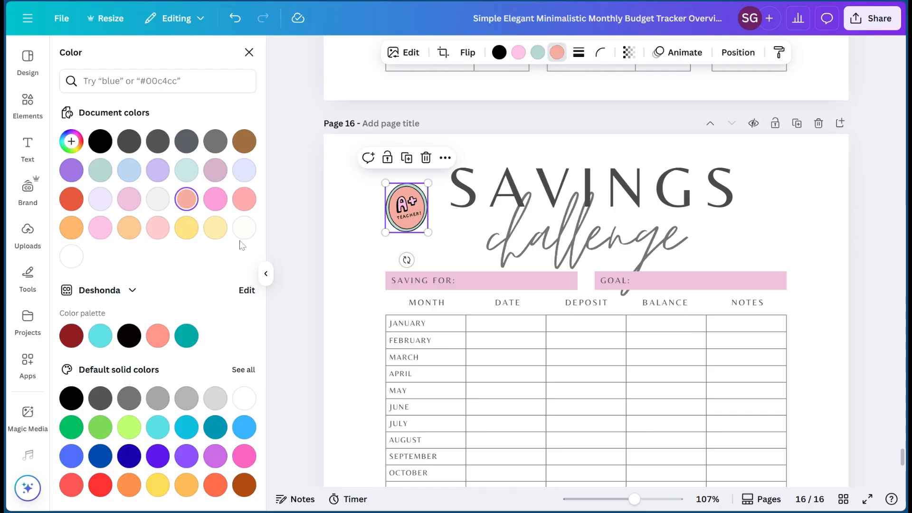
- Enlarge the recolored badge to fill the space between the left margin and the SAVINGS title
{"action": "left_click_drag", "start_coordinate": [429, 233], "coordinate": [444, 251]}
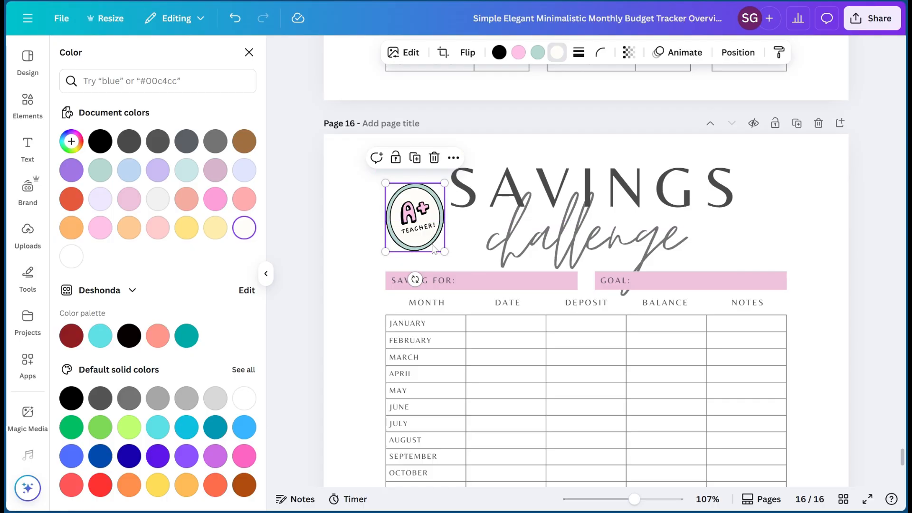
{"action": "left_click", "coordinate": [326, 186]}
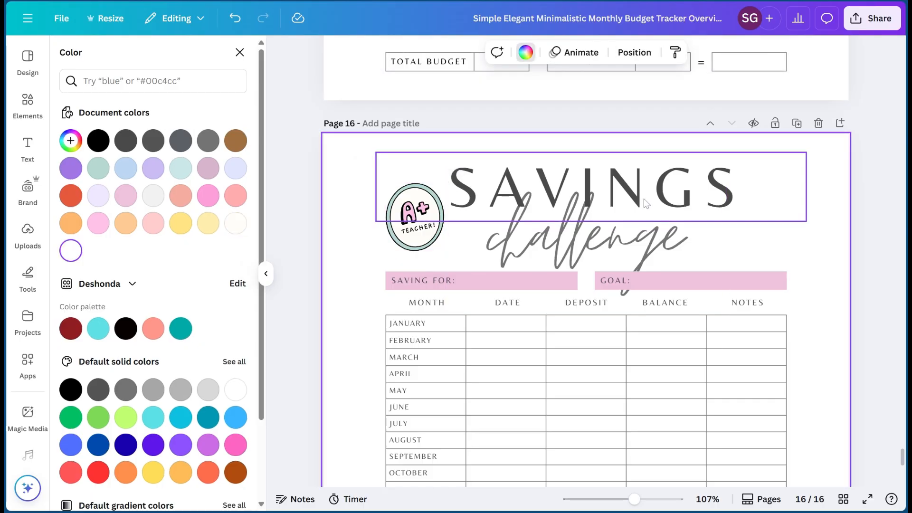
{"action": "left_click", "coordinate": [432, 246]}
{"action": "left_click", "coordinate": [806, 233]}
- Add a blank page 17 after the Savings Challenge page
{"action": "scroll", "coordinate": [457, 204], "scroll_direction": "down", "scroll_amount": 3}
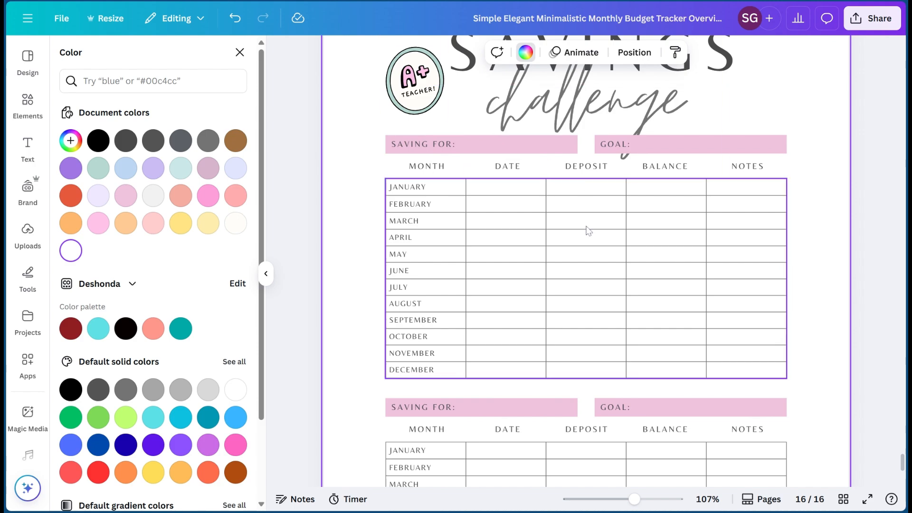
{"action": "scroll", "coordinate": [588, 230], "scroll_direction": "down", "scroll_amount": 5}
{"action": "scroll", "coordinate": [588, 230], "scroll_direction": "up", "scroll_amount": 7}
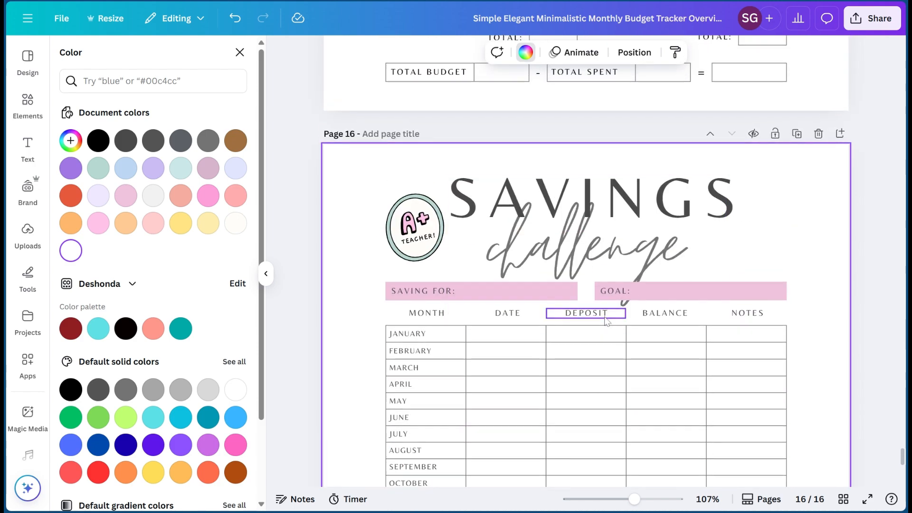
{"action": "scroll", "coordinate": [623, 301], "scroll_direction": "down", "scroll_amount": 3}
{"action": "left_click", "coordinate": [636, 468]}
{"action": "scroll", "coordinate": [522, 208], "scroll_direction": "down", "scroll_amount": 4}
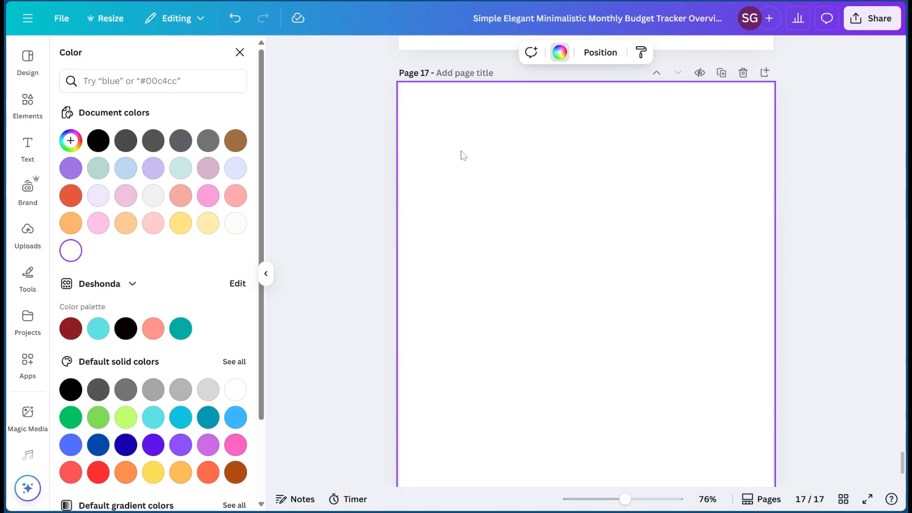
{"action": "scroll", "coordinate": [546, 176], "scroll_direction": "up", "scroll_amount": 6}
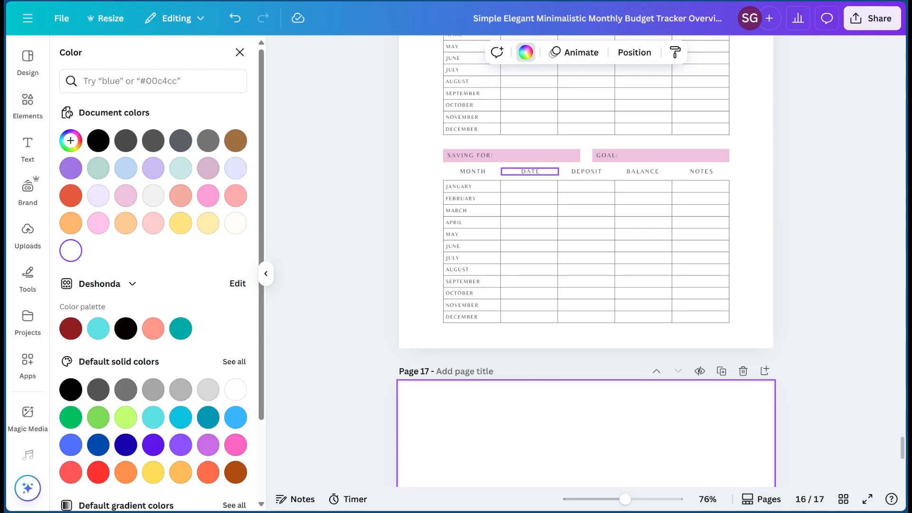
{"action": "left_click", "coordinate": [703, 240]}
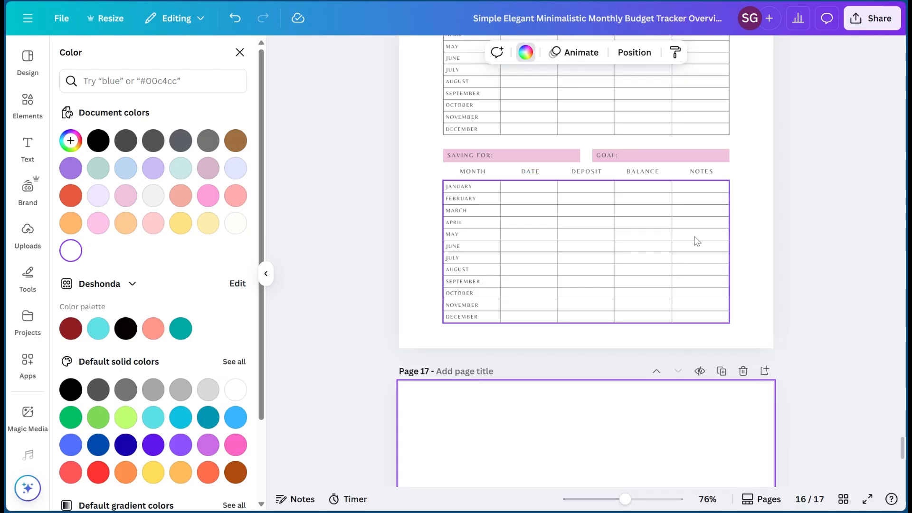
{"action": "scroll", "coordinate": [577, 257], "scroll_direction": "down", "scroll_amount": 5}
{"action": "scroll", "coordinate": [593, 228], "scroll_direction": "down", "scroll_amount": 2}
{"action": "scroll", "coordinate": [562, 202], "scroll_direction": "up", "scroll_amount": 1}
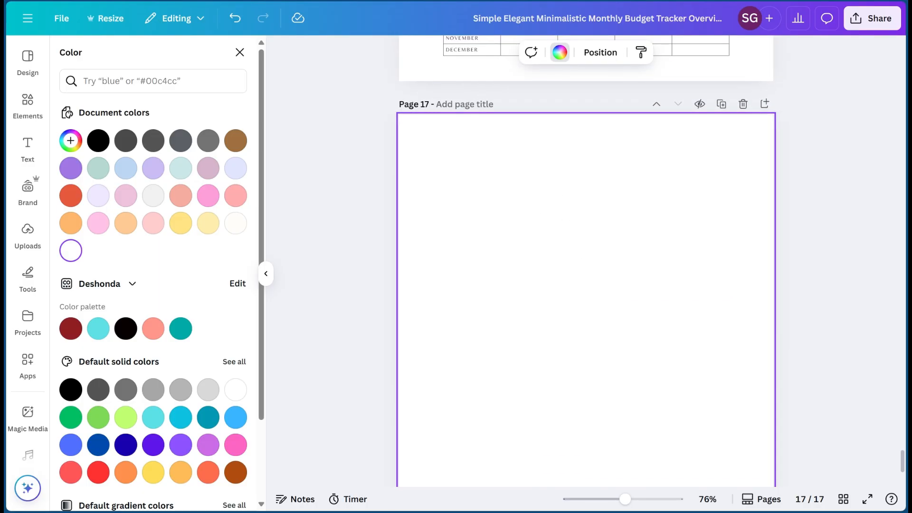
{"action": "scroll", "coordinate": [587, 266], "scroll_direction": "down", "scroll_amount": 1}
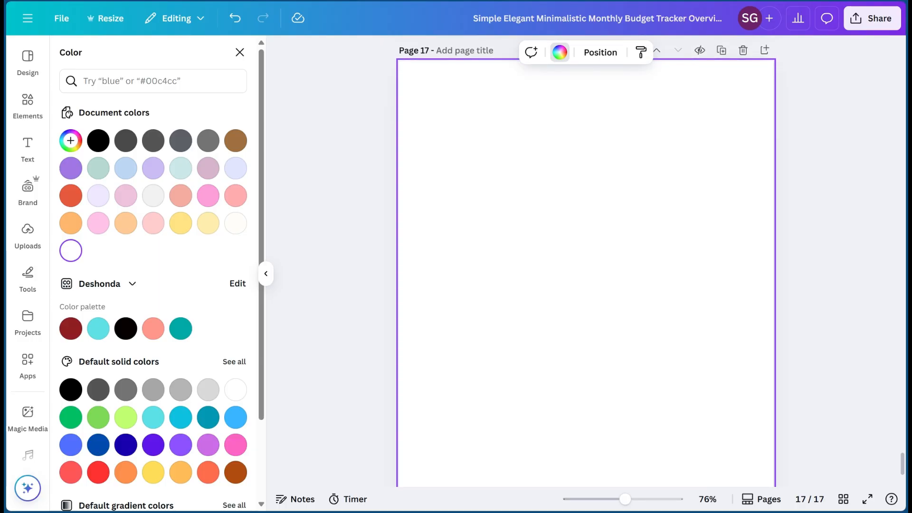
{"action": "scroll", "coordinate": [547, 222], "scroll_direction": "up", "scroll_amount": 2}
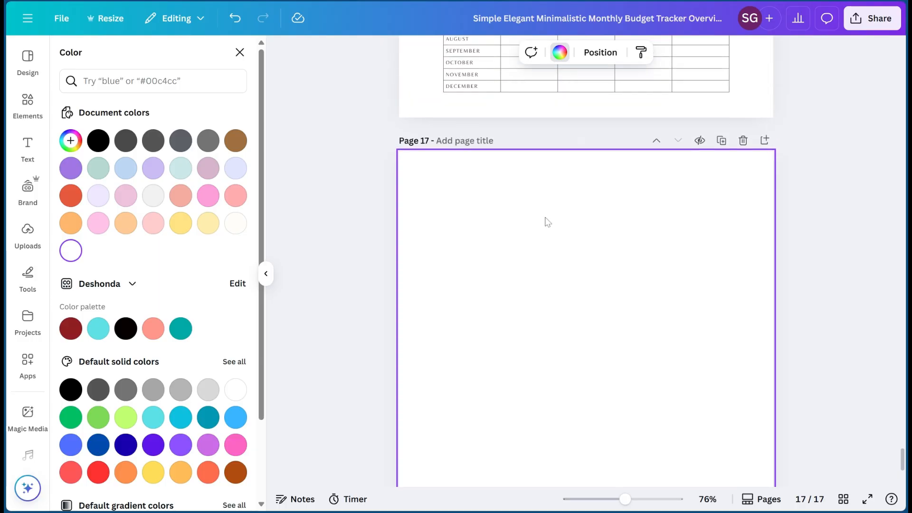
{"action": "scroll", "coordinate": [544, 221], "scroll_direction": "down", "scroll_amount": 1}
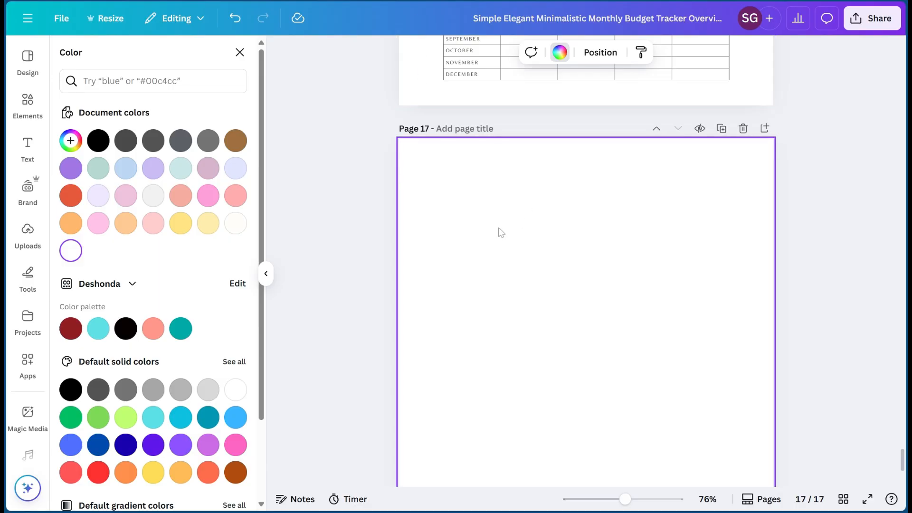
{"action": "scroll", "coordinate": [501, 233], "scroll_direction": "down", "scroll_amount": 3}
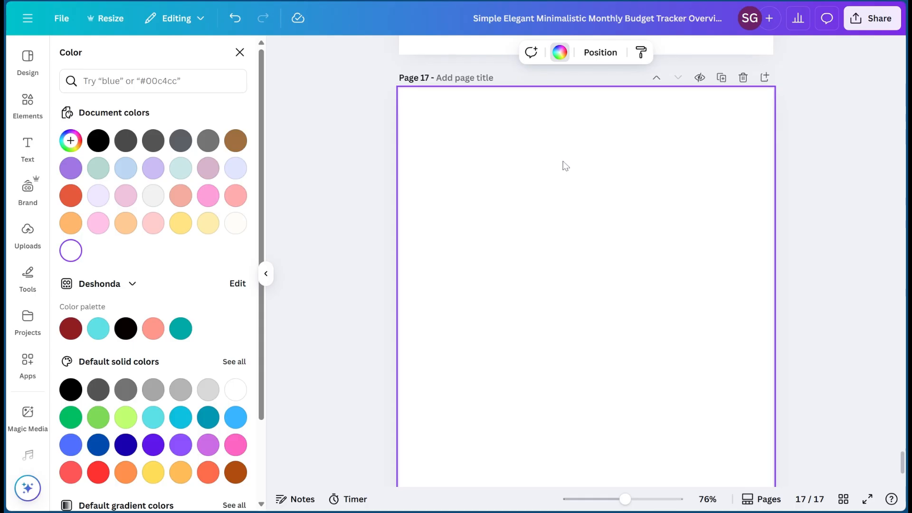
{"action": "scroll", "coordinate": [562, 163], "scroll_direction": "down", "scroll_amount": 1}
{"action": "scroll", "coordinate": [562, 163], "scroll_direction": "up", "scroll_amount": 1}
{"action": "scroll", "coordinate": [549, 190], "scroll_direction": "down", "scroll_amount": 1}
{"action": "scroll", "coordinate": [545, 189], "scroll_direction": "up", "scroll_amount": 1}
{"action": "scroll", "coordinate": [613, 279], "scroll_direction": "down", "scroll_amount": 1}
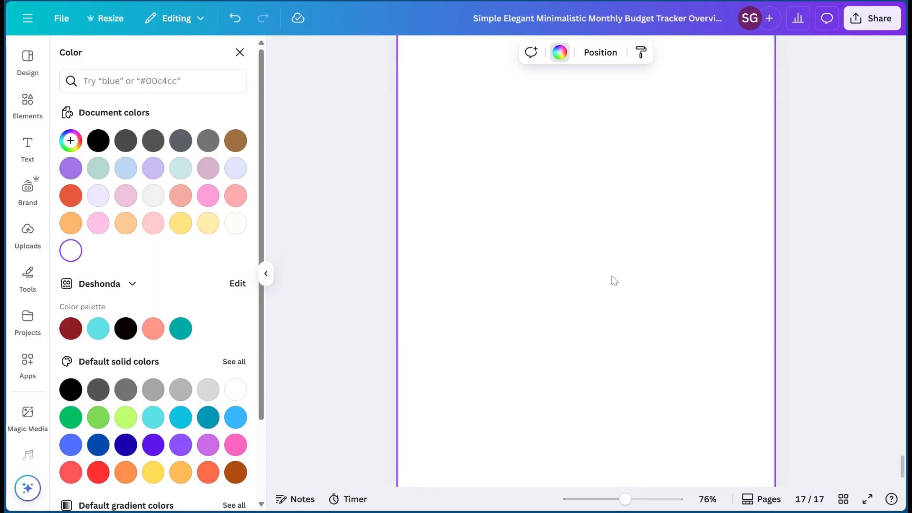
- Review the finished Savings Challenge page and the blank page 17 below it
{"action": "scroll", "coordinate": [611, 278], "scroll_direction": "up", "scroll_amount": 1}
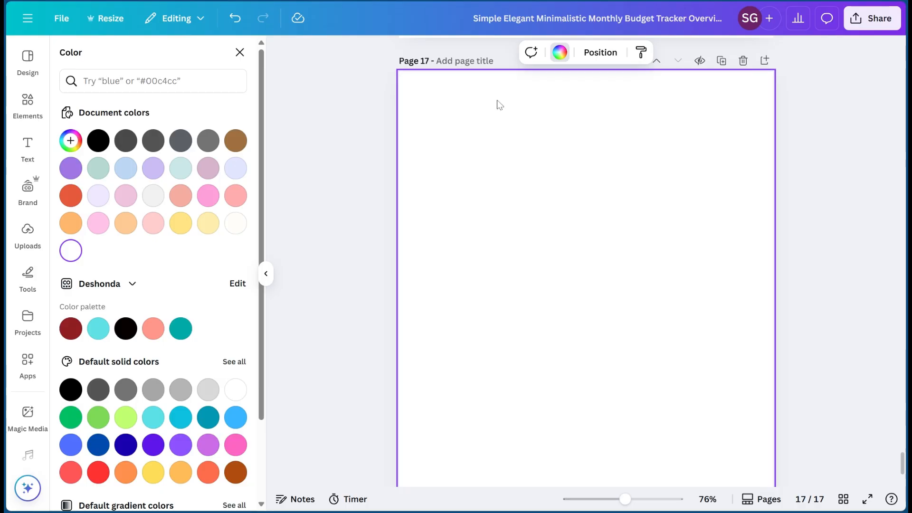
{"action": "scroll", "coordinate": [498, 103], "scroll_direction": "up", "scroll_amount": 3}
{"action": "scroll", "coordinate": [498, 103], "scroll_direction": "up", "scroll_amount": 5}
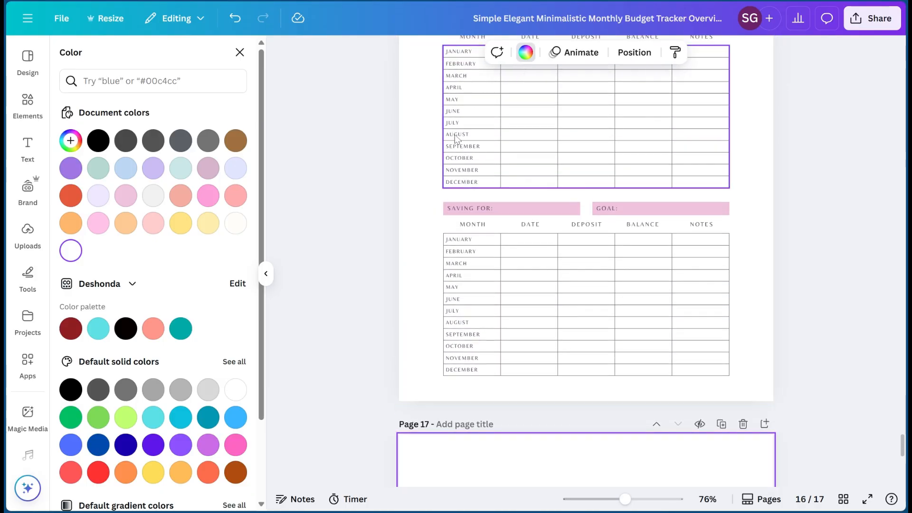
{"action": "scroll", "coordinate": [578, 176], "scroll_direction": "up", "scroll_amount": 3}
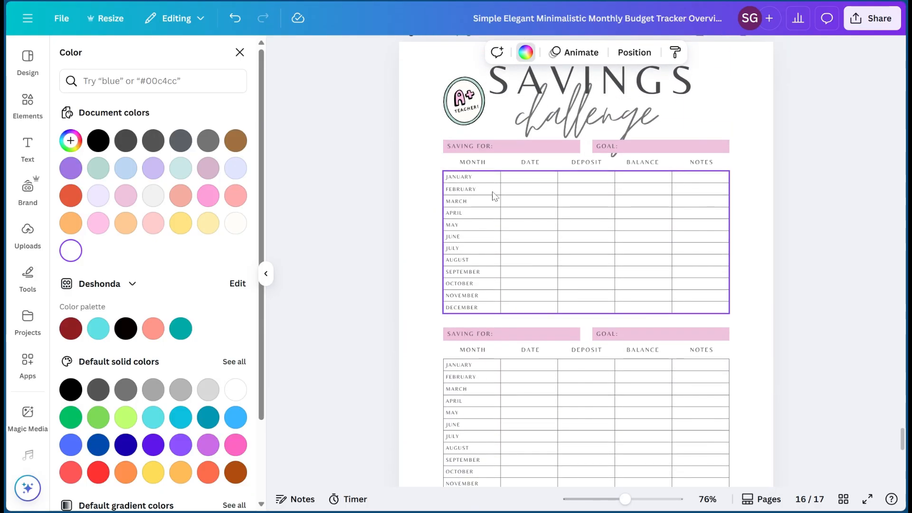
{"action": "scroll", "coordinate": [569, 245], "scroll_direction": "down", "scroll_amount": 2}
{"action": "left_click", "coordinate": [570, 243]}
{"action": "scroll", "coordinate": [568, 244], "scroll_direction": "down", "scroll_amount": 9}
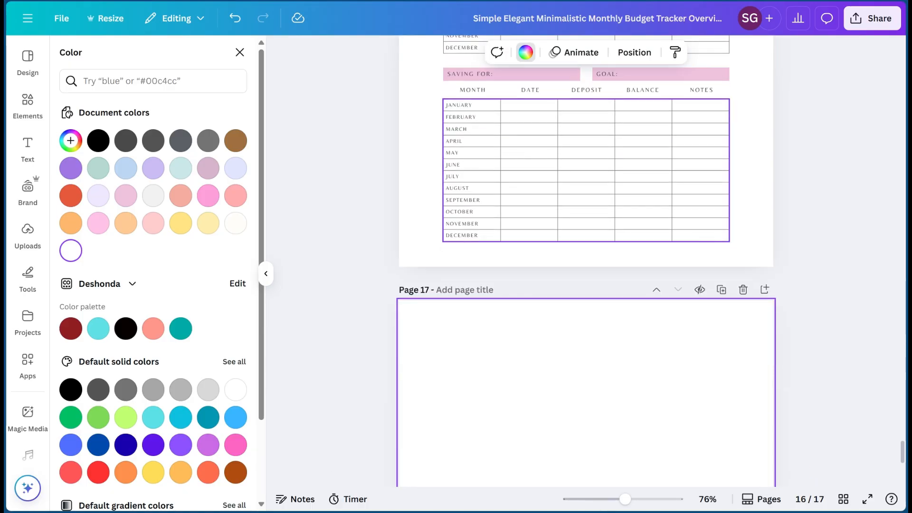
{"action": "scroll", "coordinate": [520, 244], "scroll_direction": "up", "scroll_amount": 1}
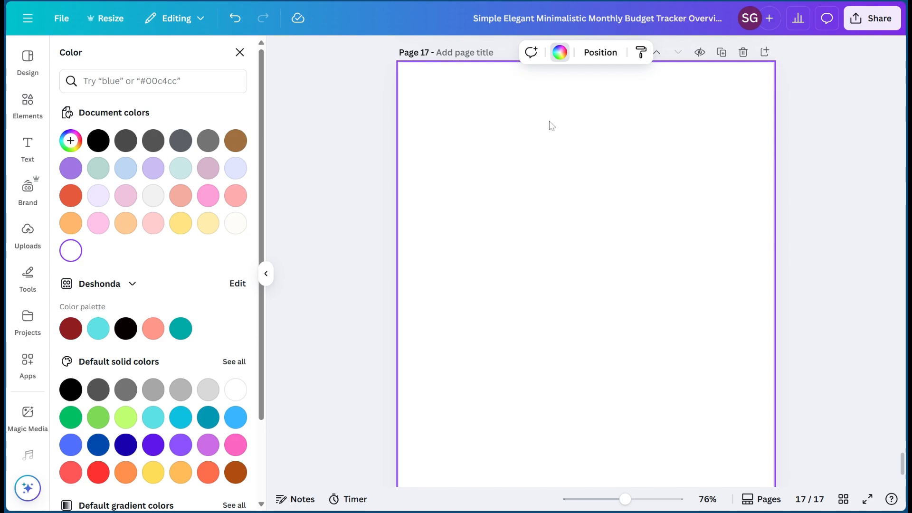
{"action": "left_click", "coordinate": [465, 108]}
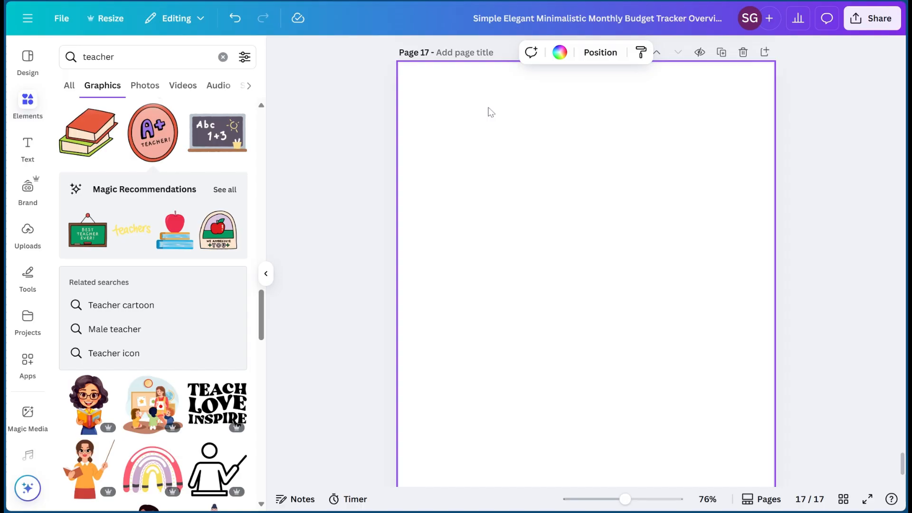
{"action": "scroll", "coordinate": [489, 112], "scroll_direction": "up", "scroll_amount": 1}
{"action": "scroll", "coordinate": [476, 164], "scroll_direction": "down", "scroll_amount": 1}
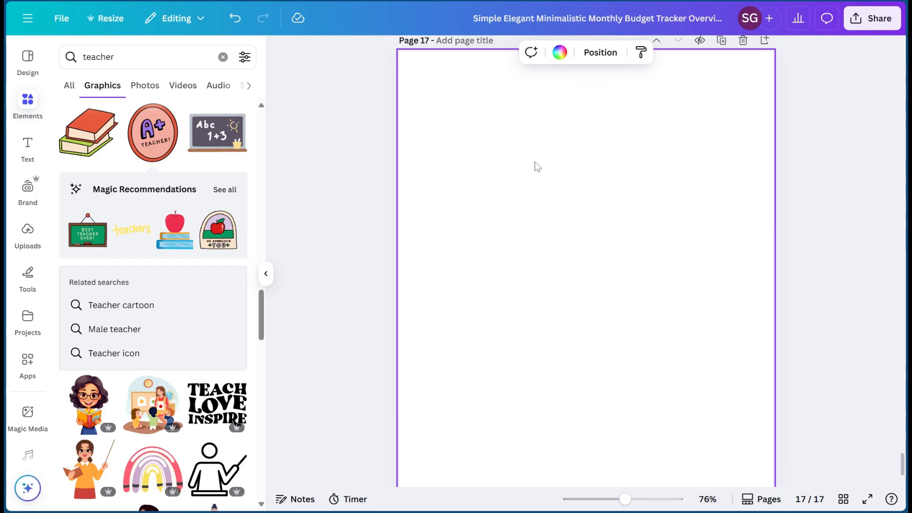
{"action": "scroll", "coordinate": [536, 166], "scroll_direction": "up", "scroll_amount": 1}
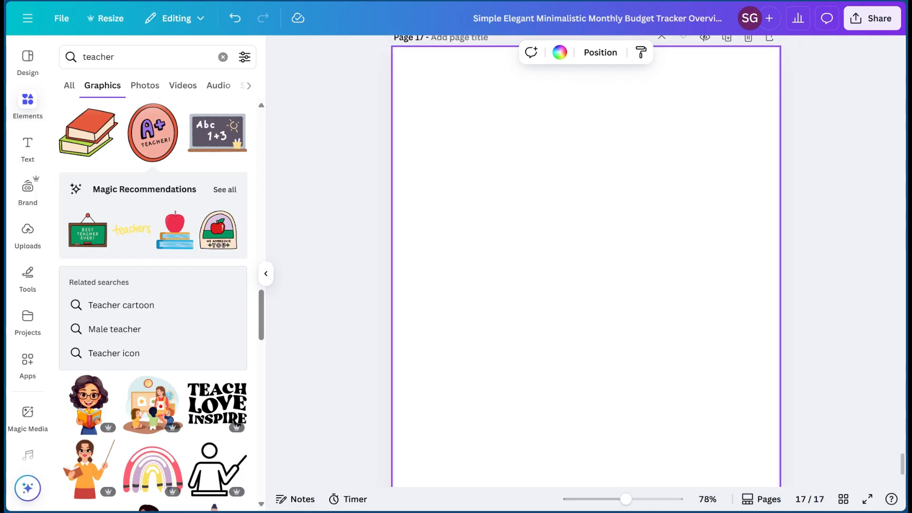
{"action": "scroll", "coordinate": [586, 261], "scroll_direction": "down", "scroll_amount": 1}
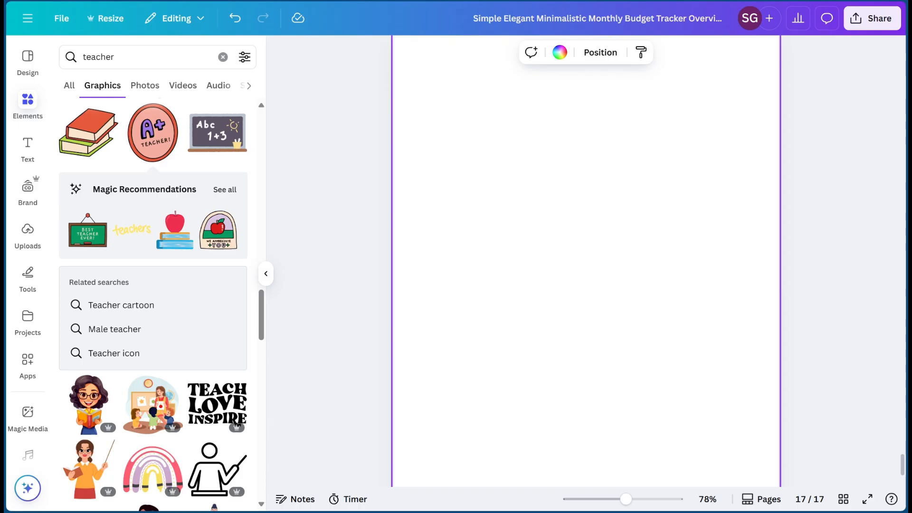
{"action": "scroll", "coordinate": [586, 261], "scroll_direction": "up", "scroll_amount": 1}
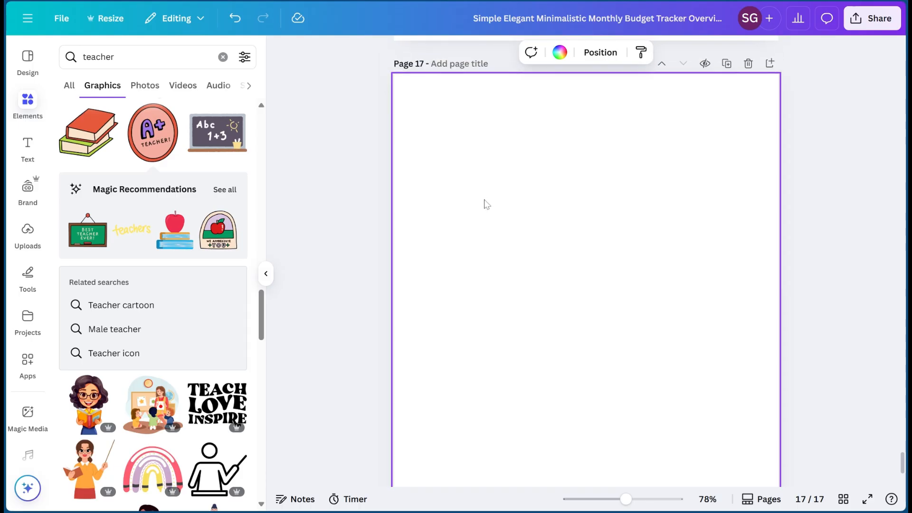
{"action": "scroll", "coordinate": [486, 204], "scroll_direction": "down", "scroll_amount": 1}
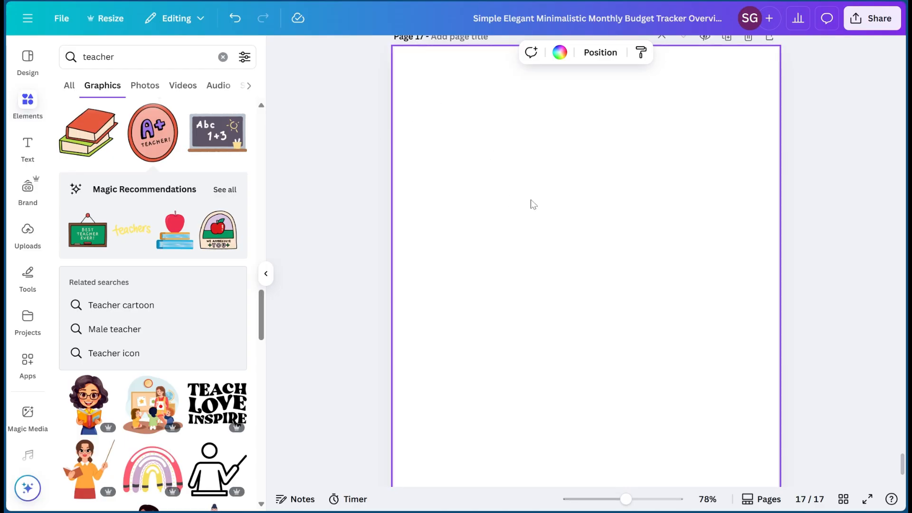
{"action": "scroll", "coordinate": [533, 204], "scroll_direction": "down", "scroll_amount": 1}
{"action": "scroll", "coordinate": [533, 205], "scroll_direction": "up", "scroll_amount": 1}
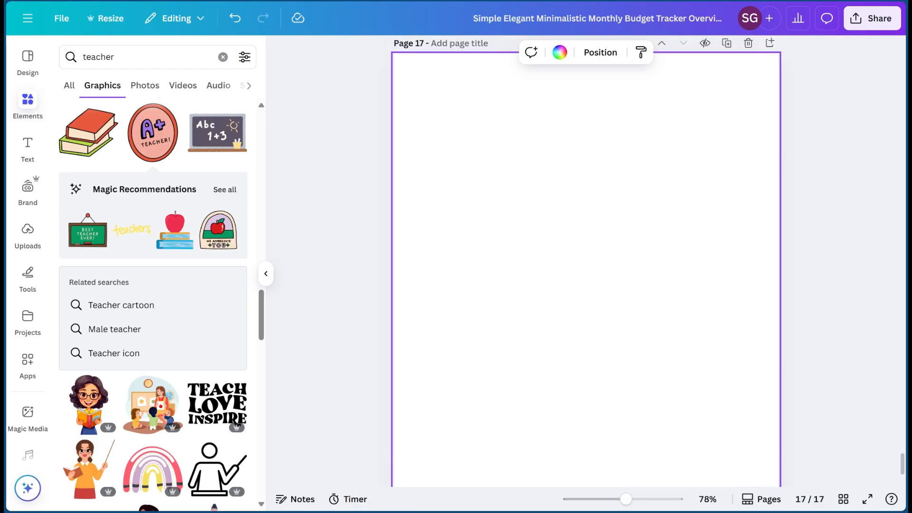
{"action": "scroll", "coordinate": [586, 261], "scroll_direction": "down", "scroll_amount": 1}
{"action": "scroll", "coordinate": [482, 164], "scroll_direction": "up", "scroll_amount": 1}
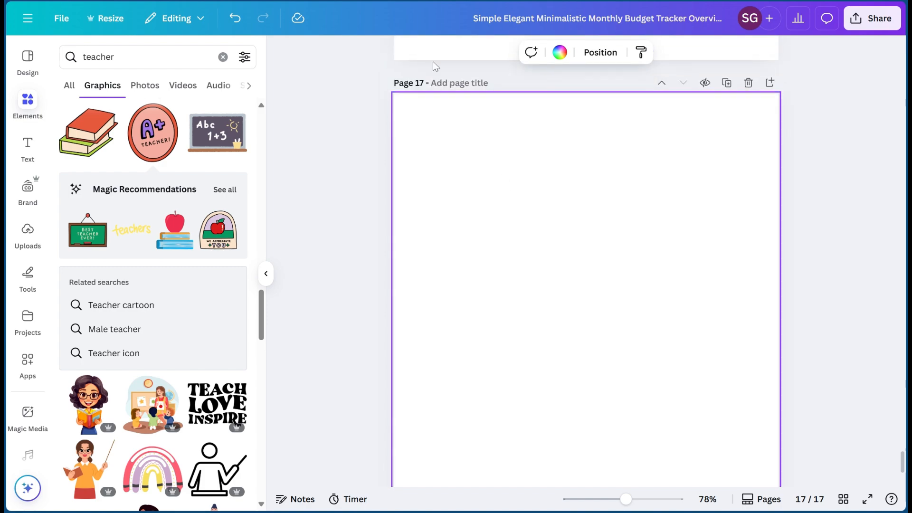
- Add a heading to the blank page 17 with the text "Teachers AreThe Real Hereos"
{"action": "left_click", "coordinate": [27, 147]}
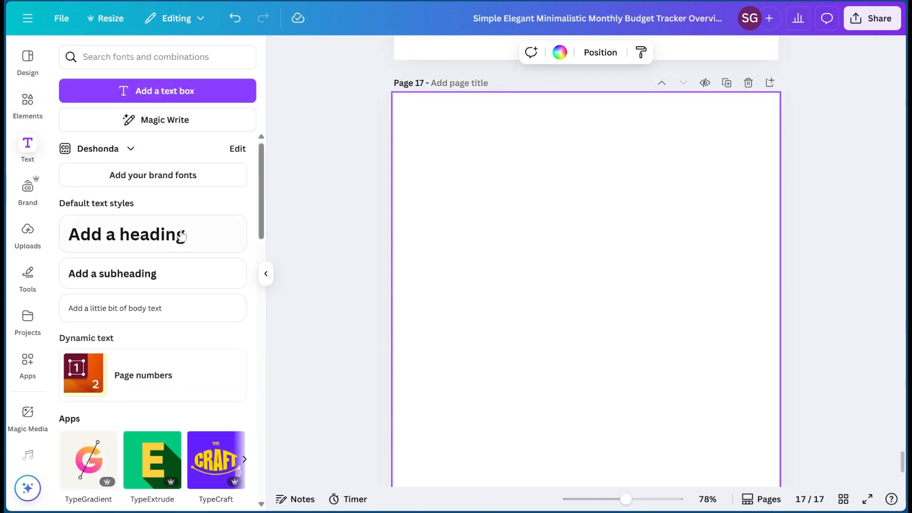
{"action": "left_click", "coordinate": [137, 234]}
{"action": "left_click_drag", "start_coordinate": [729, 263], "coordinate": [737, 258]}
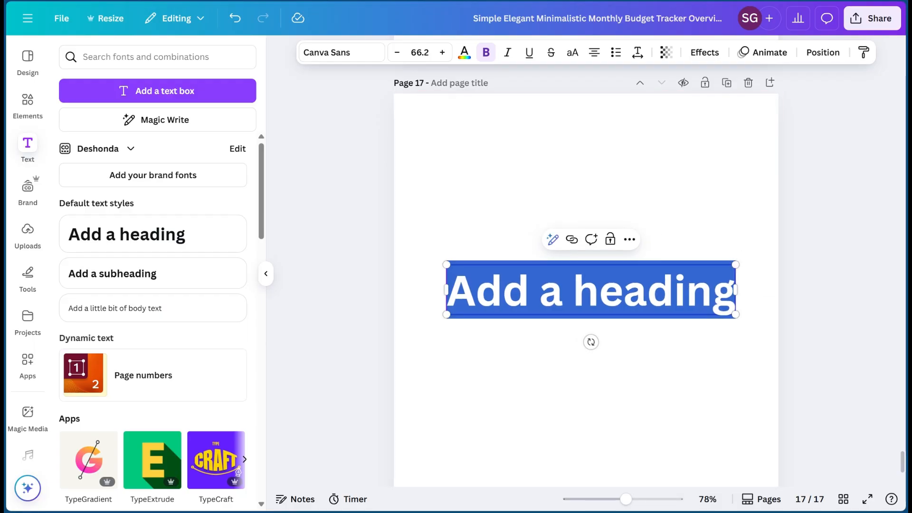
{"action": "key", "text": "BackSpace"}
{"action": "type", "text": "Teach"}
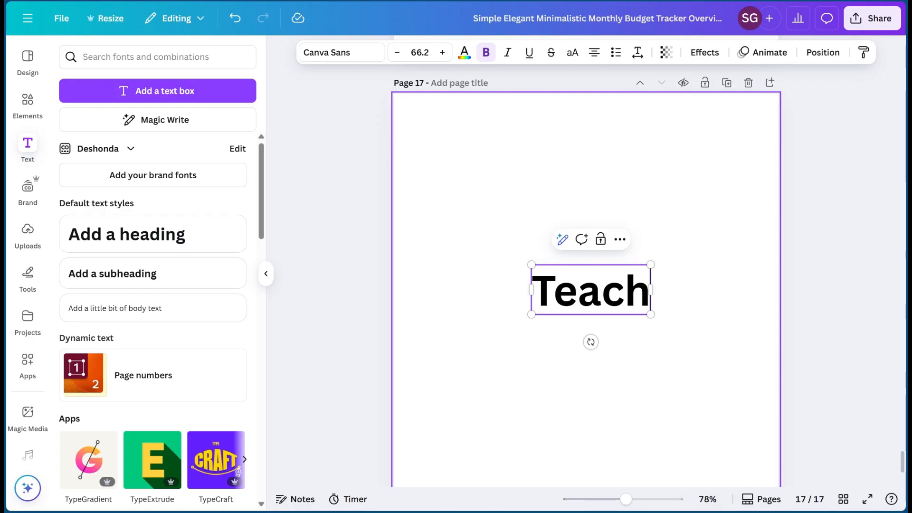
{"action": "type", "text": "ers"}
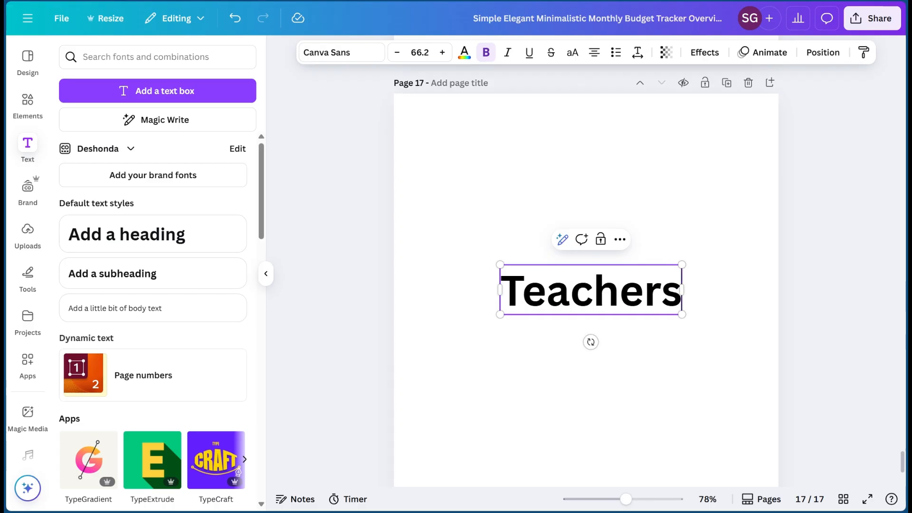
{"action": "type", "text": " Are t"}
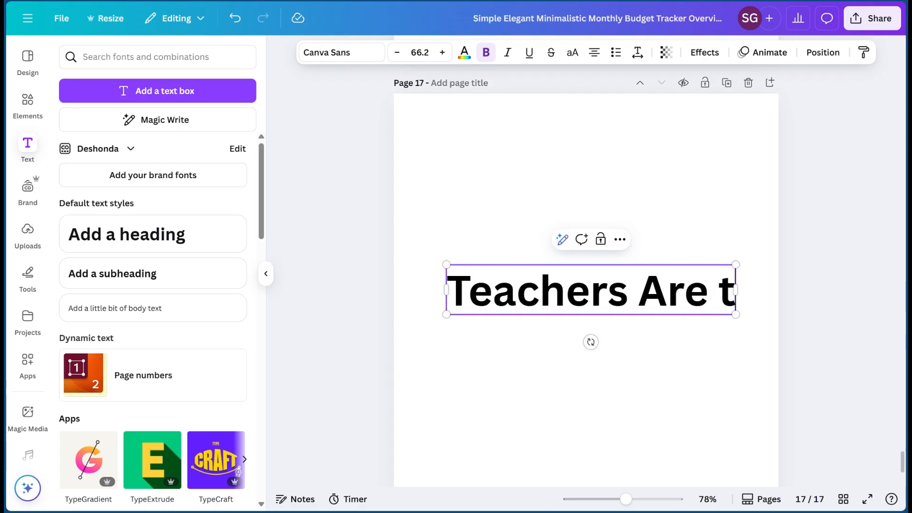
{"action": "key", "text": "BackSpace"}
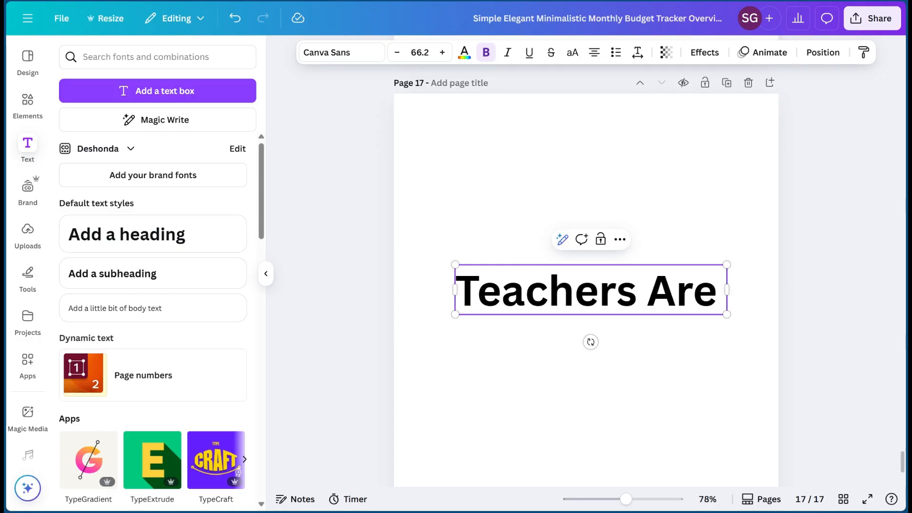
{"action": "type", "text": "The Real Hereos"}
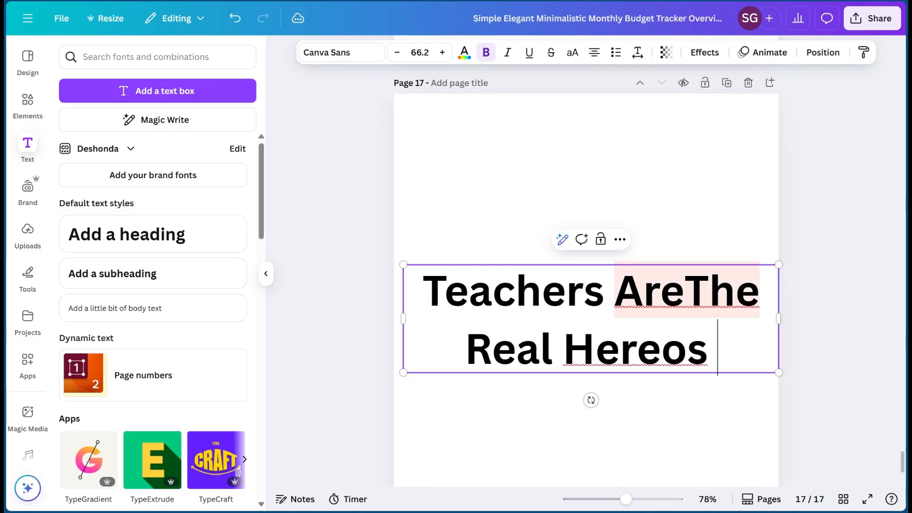
- Correct the heading's spacing and spelling so it reads "Teachers Are The Real Heros"
{"action": "left_click", "coordinate": [684, 292]}
{"action": "left_click", "coordinate": [637, 348]}
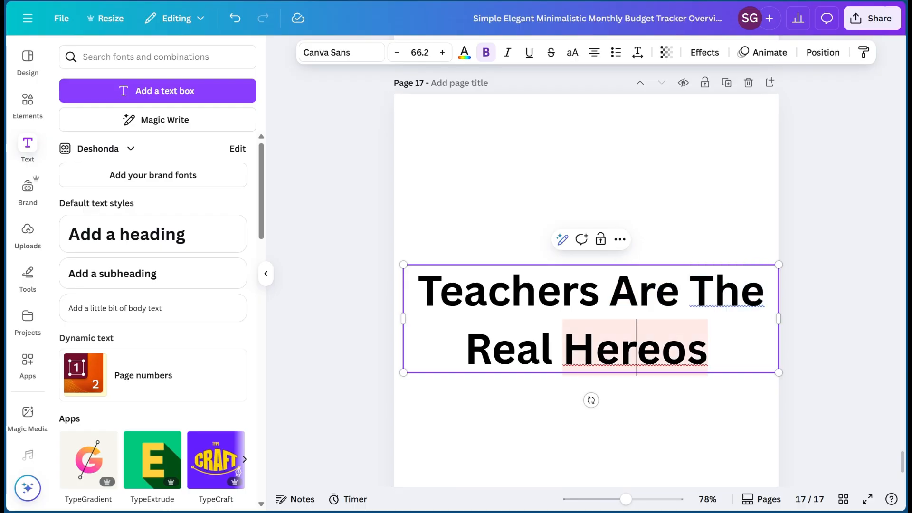
{"action": "double_click", "coordinate": [637, 349]}
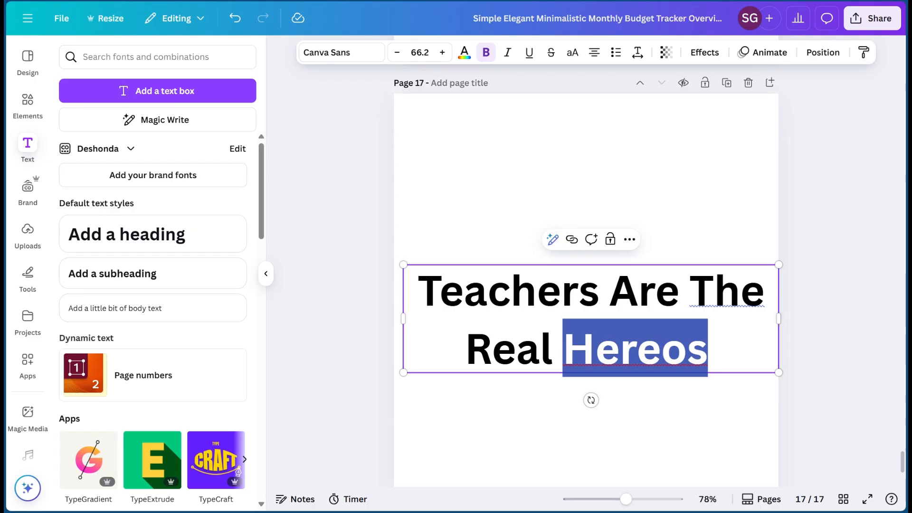
{"action": "key", "text": "Escape"}
{"action": "left_click", "coordinate": [719, 355]}
{"action": "key", "text": "BackSpace"}
{"action": "key", "text": "shift+Left"}
{"action": "key", "text": "shift+Left"}
{"action": "key", "text": "shift+Left"}
{"action": "key", "text": "shift+Left"}
{"action": "key", "text": "BackSpace"}
{"action": "type", "text": "ros"}
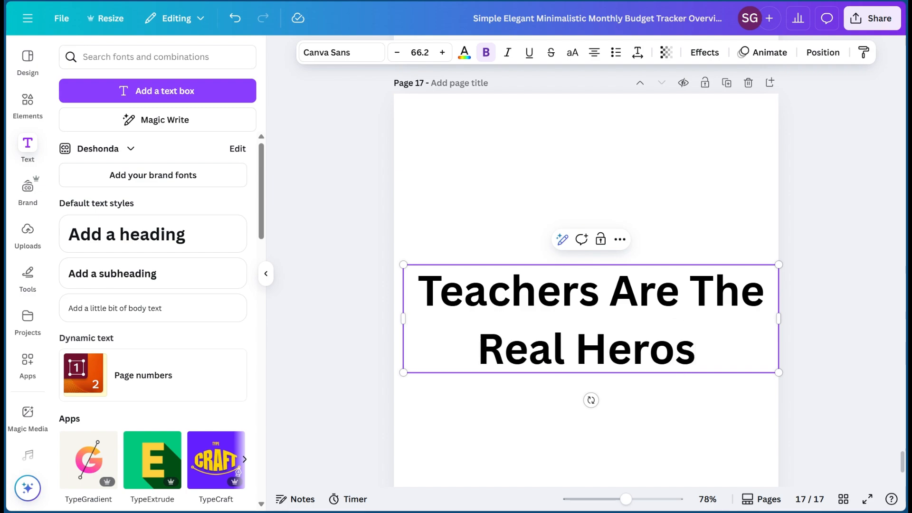
- Set the heading in uppercase, wrapped onto three lines and enlarged to font size 72
{"action": "left_click_drag", "start_coordinate": [779, 320], "coordinate": [679, 333]}
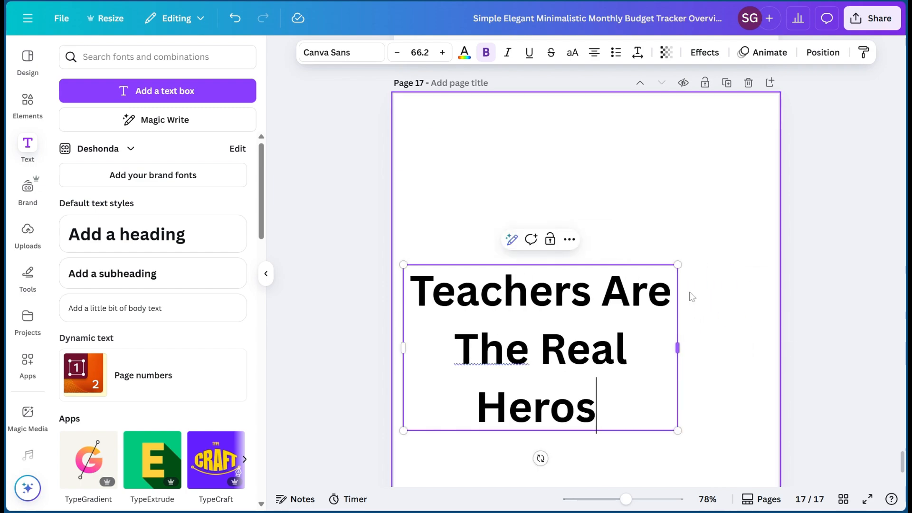
{"action": "left_click", "coordinate": [573, 53]}
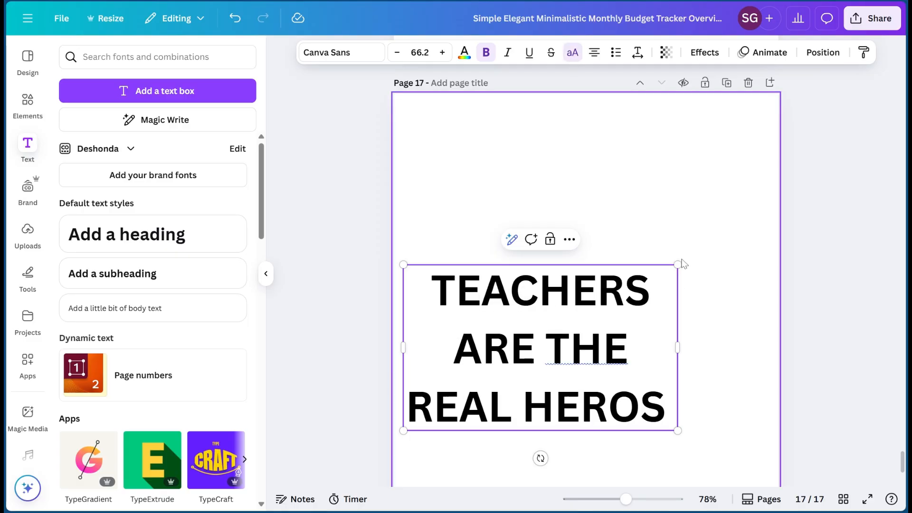
{"action": "left_click_drag", "start_coordinate": [678, 264], "coordinate": [700, 251]}
{"action": "left_click", "coordinate": [658, 175]}
{"action": "scroll", "coordinate": [610, 202], "scroll_direction": "down", "scroll_amount": 3}
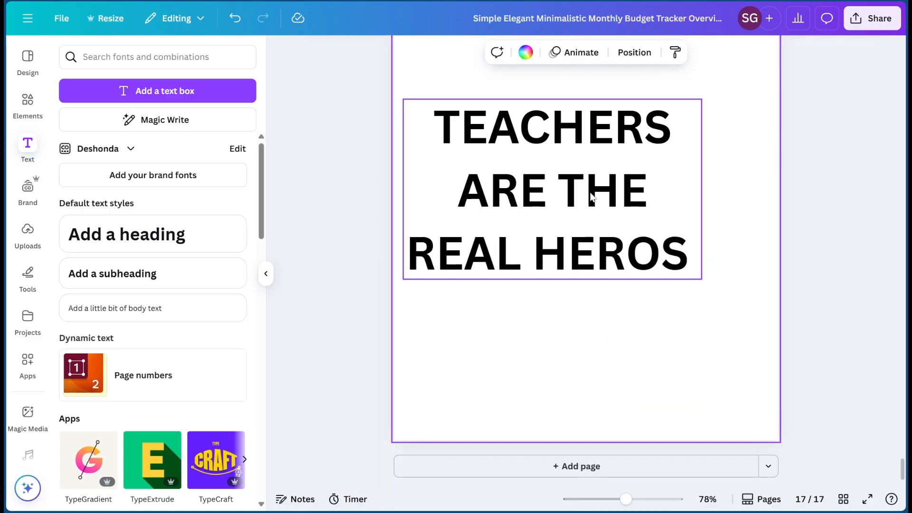
- Try the Brittany font on the heading, and settle on Anton instead
{"action": "left_click", "coordinate": [609, 202]}
{"action": "left_click", "coordinate": [335, 53]}
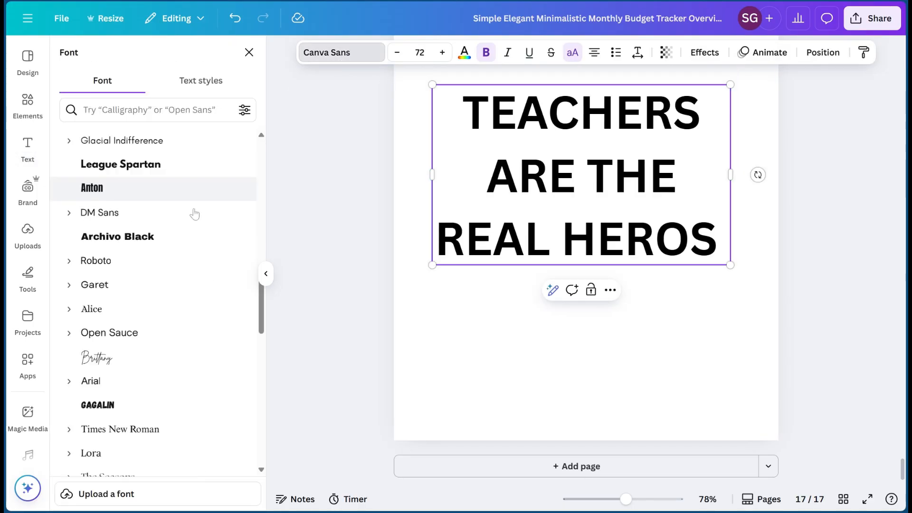
{"action": "left_click", "coordinate": [97, 366]}
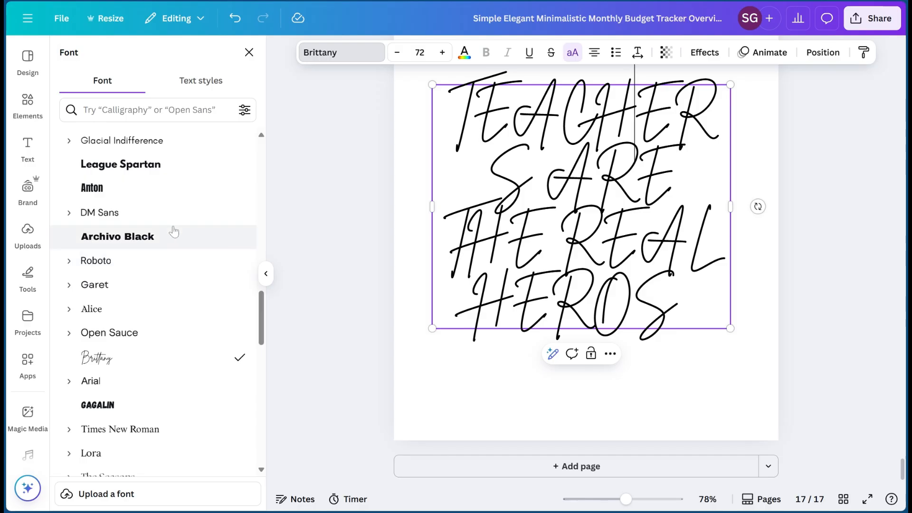
{"action": "left_click", "coordinate": [138, 189]}
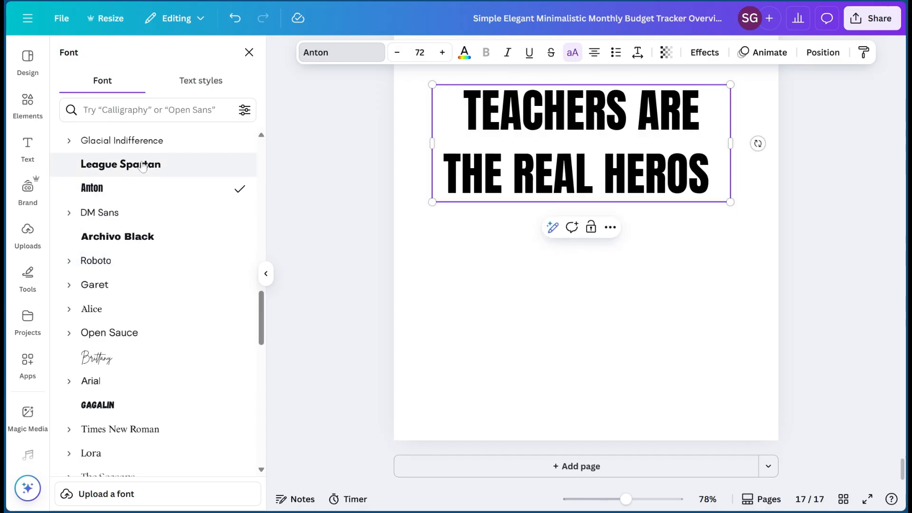
- Rewrap the Anton heading onto three lines and enlarge it to size 96.7, positioned near the middle of page 17
{"action": "left_click_drag", "start_coordinate": [731, 143], "coordinate": [655, 144]}
{"action": "left_click_drag", "start_coordinate": [654, 267], "coordinate": [725, 326]}
{"action": "scroll", "coordinate": [579, 332], "scroll_direction": "up", "scroll_amount": 2}
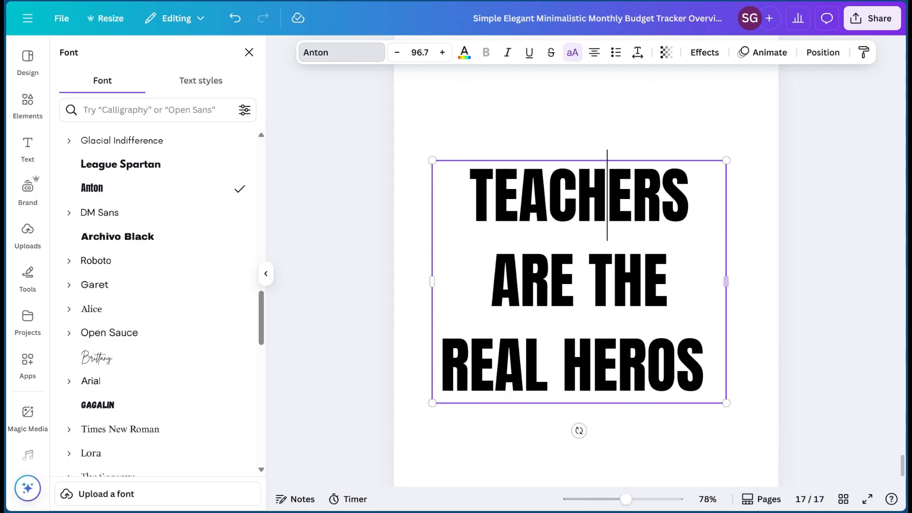
{"action": "left_click", "coordinate": [673, 137]}
{"action": "mouse_move", "coordinate": [617, 276]}
{"action": "left_mouse_down"}
{"action": "mouse_move", "coordinate": [618, 250]}
{"action": "mouse_move", "coordinate": [612, 267]}
{"action": "left_mouse_up"}
- Search the graphics library for "teacher background"
{"action": "left_click", "coordinate": [29, 102]}
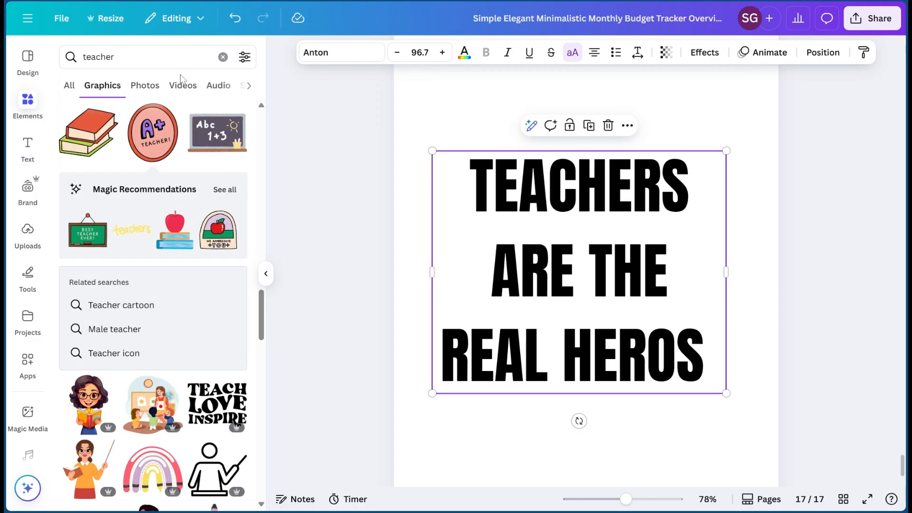
{"action": "left_click", "coordinate": [209, 57]}
{"action": "type", "text": "bac"}
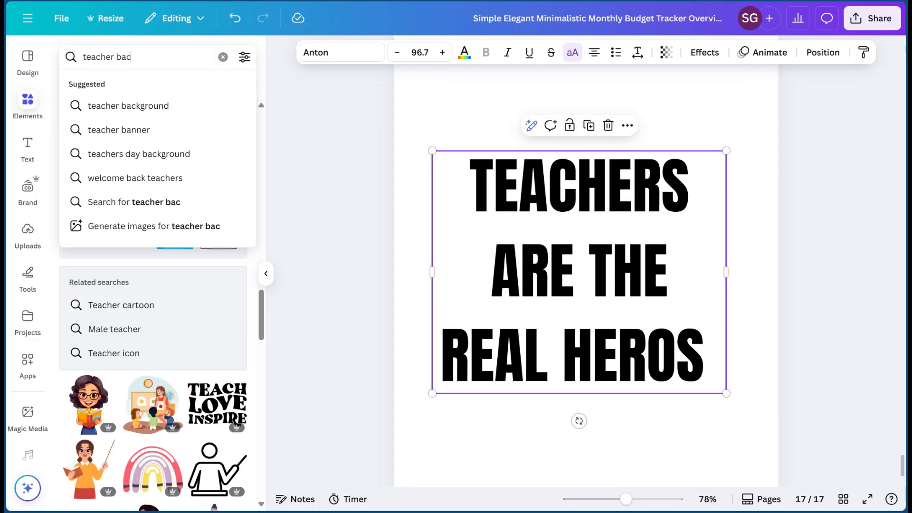
{"action": "type", "text": "k"}
{"action": "left_click", "coordinate": [139, 112]}
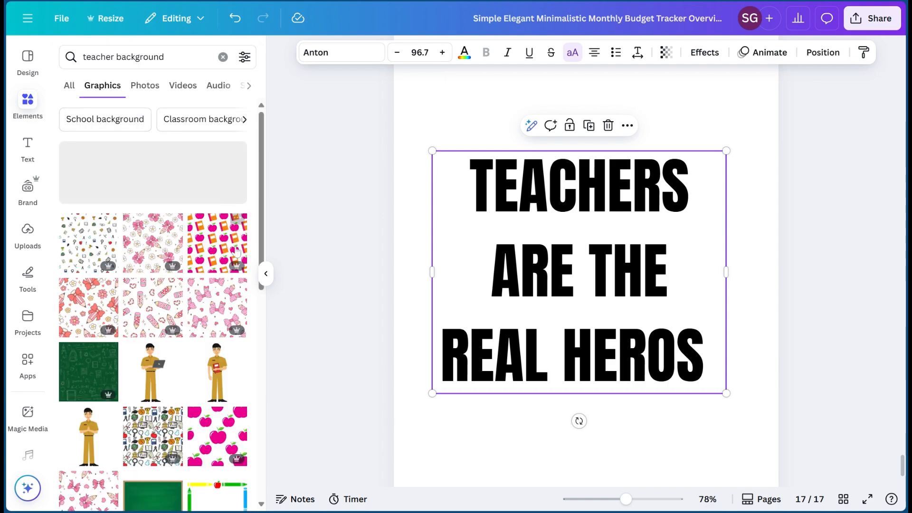
- Add the pink bow-and-pencil pattern graphic and align it with the upper-left corner of page 17
{"action": "left_click", "coordinate": [148, 252]}
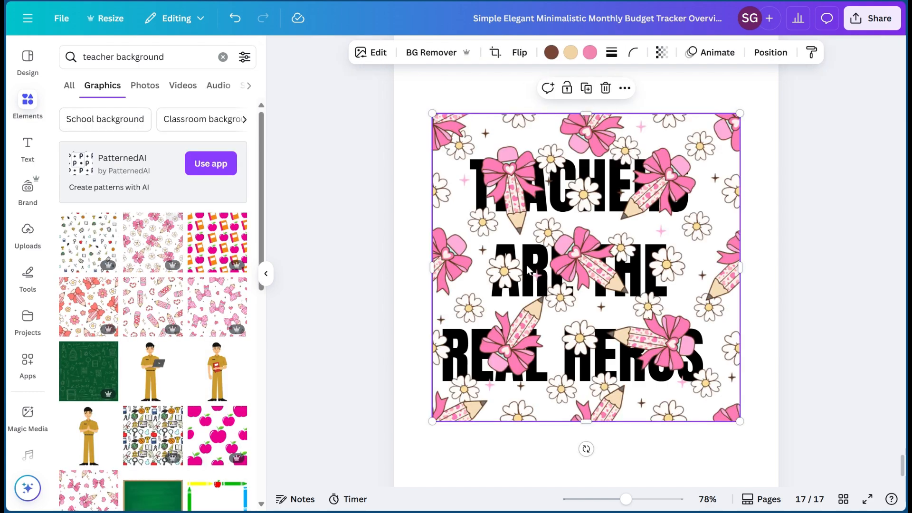
{"action": "left_click_drag", "start_coordinate": [507, 223], "coordinate": [470, 173]}
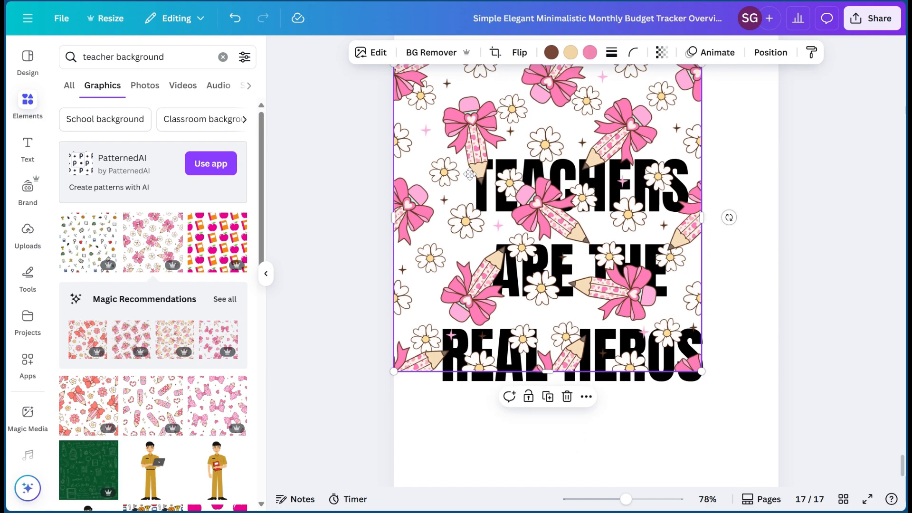
{"action": "scroll", "coordinate": [470, 174], "scroll_direction": "up", "scroll_amount": 2}
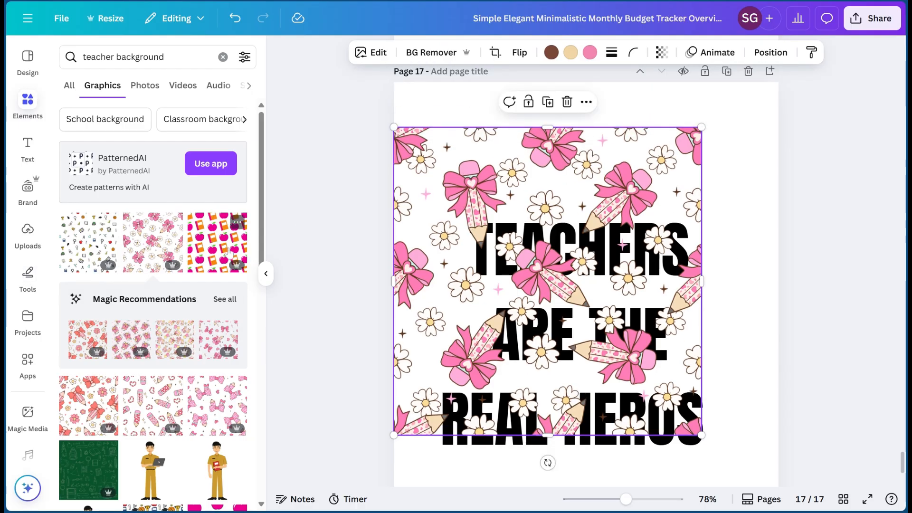
{"action": "mouse_move", "coordinate": [511, 162]}
{"action": "left_mouse_down"}
{"action": "mouse_move", "coordinate": [517, 127]}
{"action": "mouse_move", "coordinate": [510, 118]}
{"action": "left_mouse_up"}
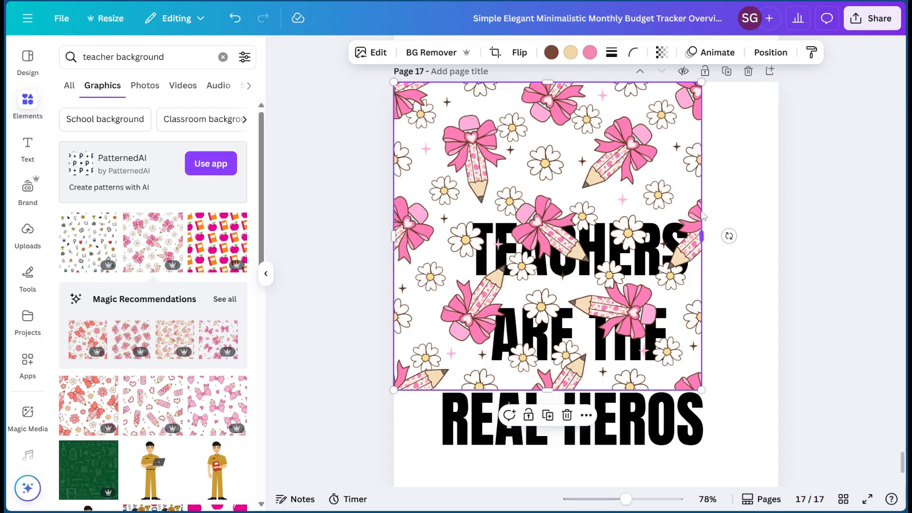
- Enlarge the pattern graphic to the page's full width and set it as the page background
{"action": "scroll", "coordinate": [703, 216], "scroll_direction": "down", "scroll_amount": 2}
{"action": "left_click_drag", "start_coordinate": [702, 292], "coordinate": [775, 369]}
{"action": "left_click_drag", "start_coordinate": [633, 371], "coordinate": [634, 485]}
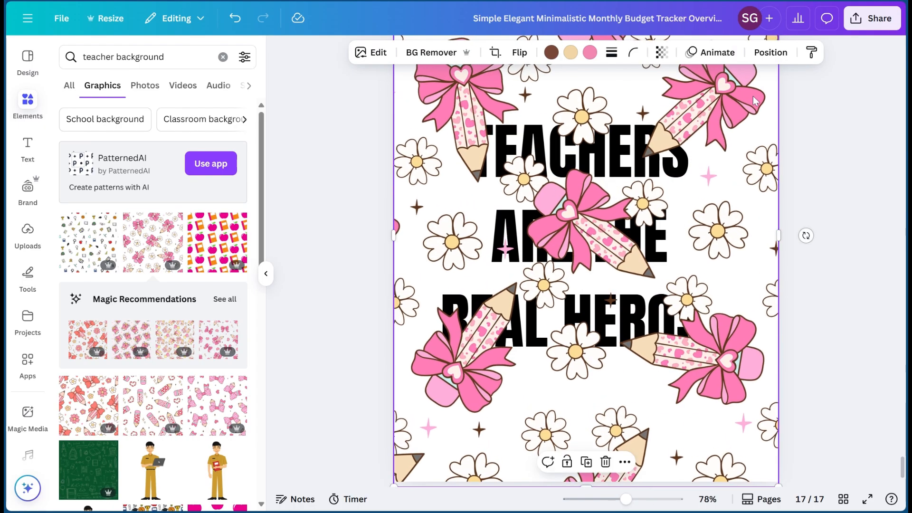
{"action": "right_click", "coordinate": [690, 163]}
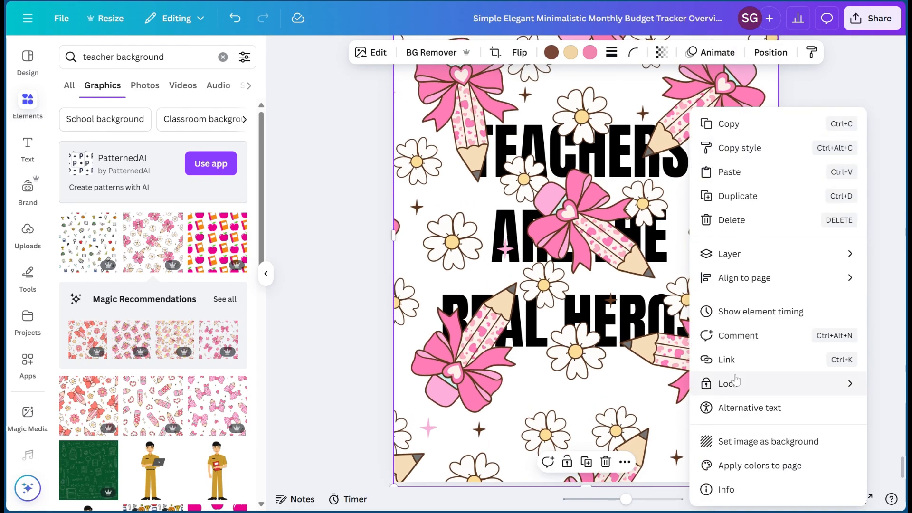
{"action": "left_click", "coordinate": [743, 439]}
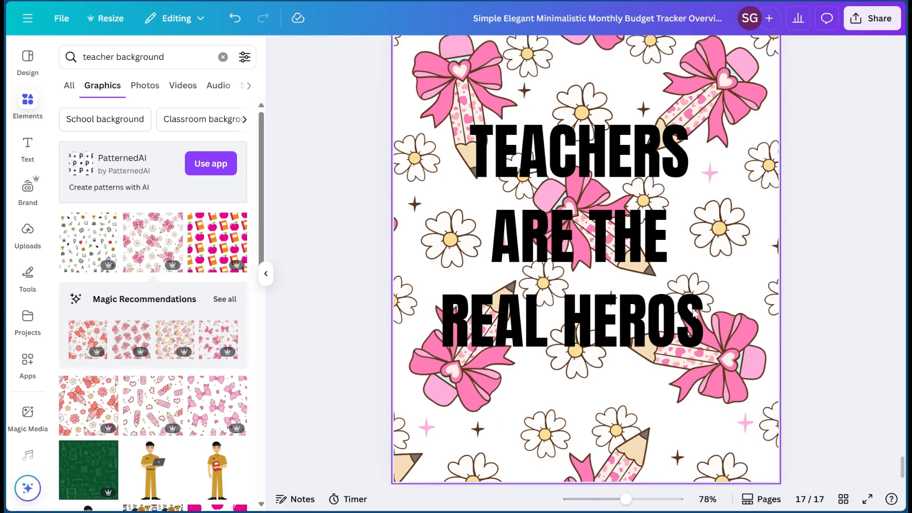
- Undo the pattern's placement as page background and its enlargement
{"action": "left_click", "coordinate": [620, 215]}
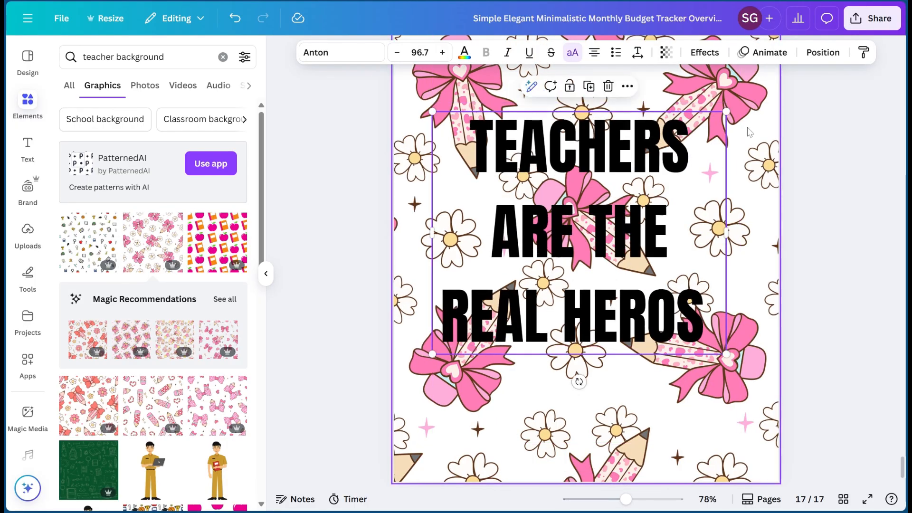
{"action": "left_click", "coordinate": [749, 138]}
{"action": "scroll", "coordinate": [748, 133], "scroll_direction": "up", "scroll_amount": 3}
{"action": "scroll", "coordinate": [750, 133], "scroll_direction": "up", "scroll_amount": 1}
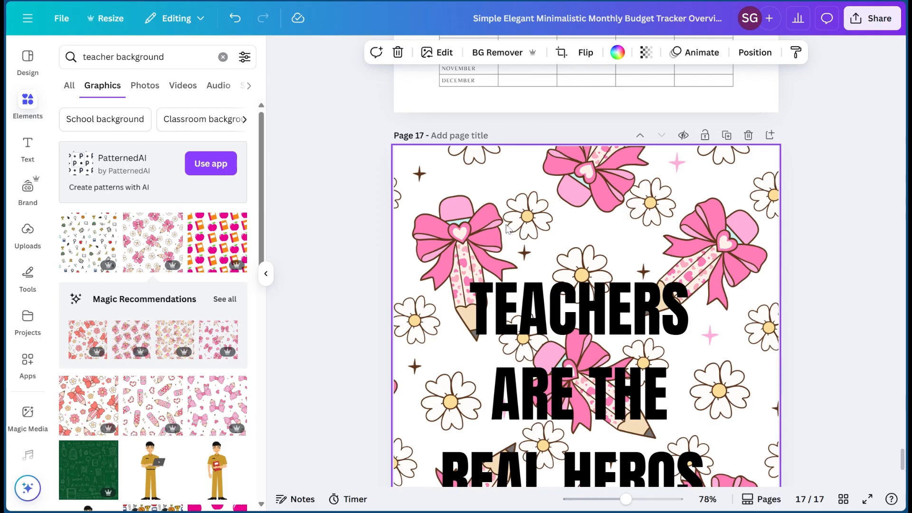
{"action": "right_click", "coordinate": [507, 228]}
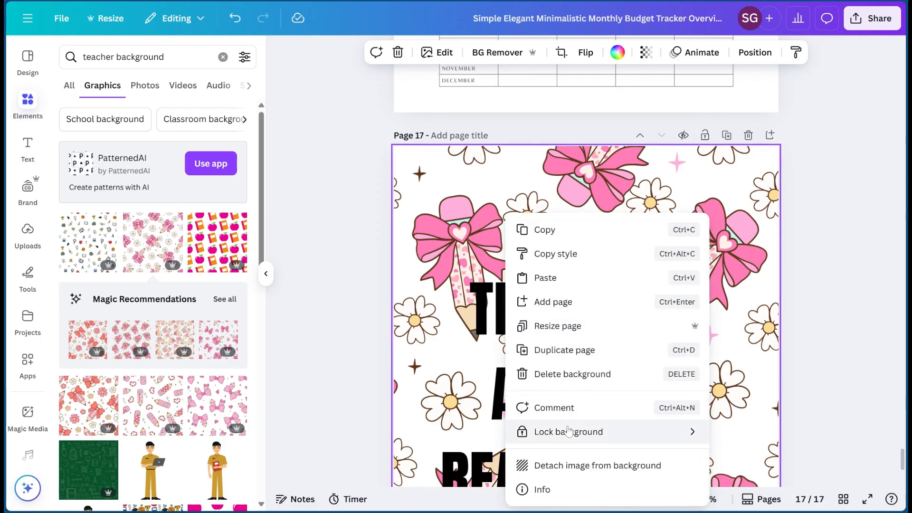
{"action": "left_click", "coordinate": [235, 19]}
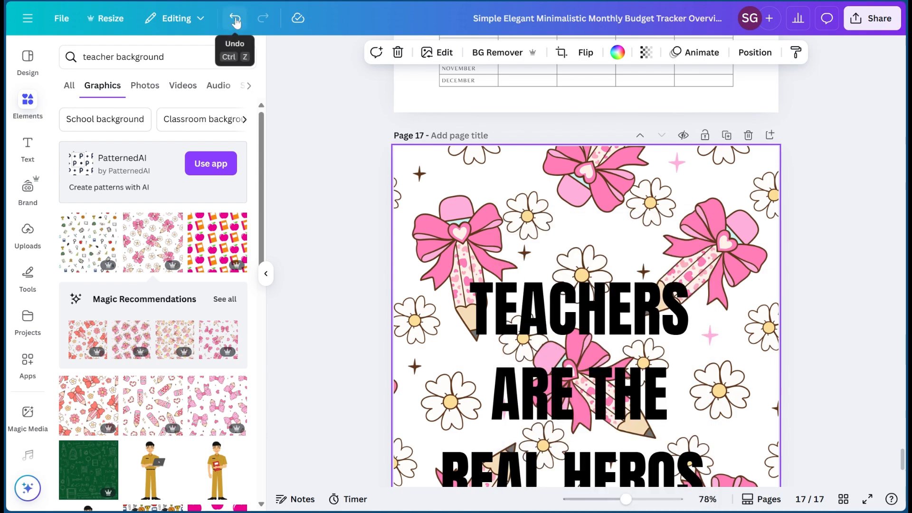
{"action": "left_click", "coordinate": [235, 19]}
{"action": "left_click", "coordinate": [236, 19]}
{"action": "left_click", "coordinate": [236, 19]}
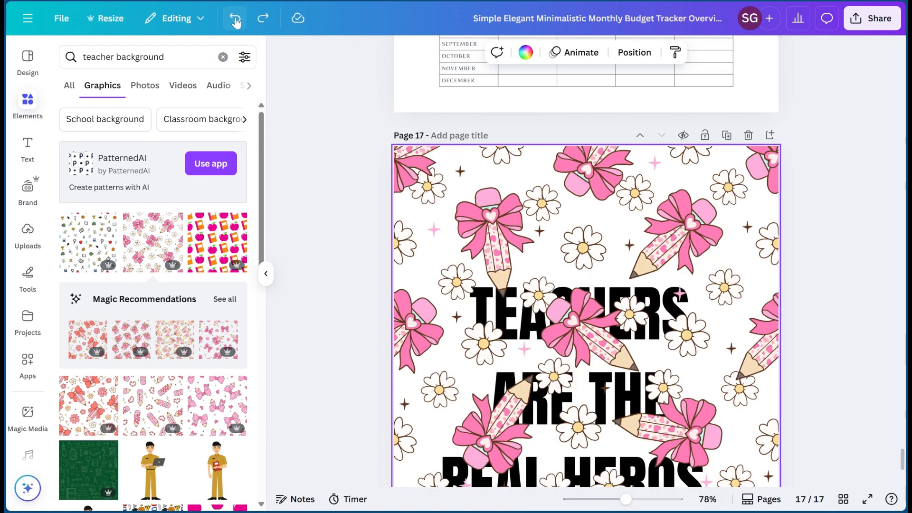
{"action": "left_click", "coordinate": [235, 19]}
{"action": "left_click", "coordinate": [236, 19]}
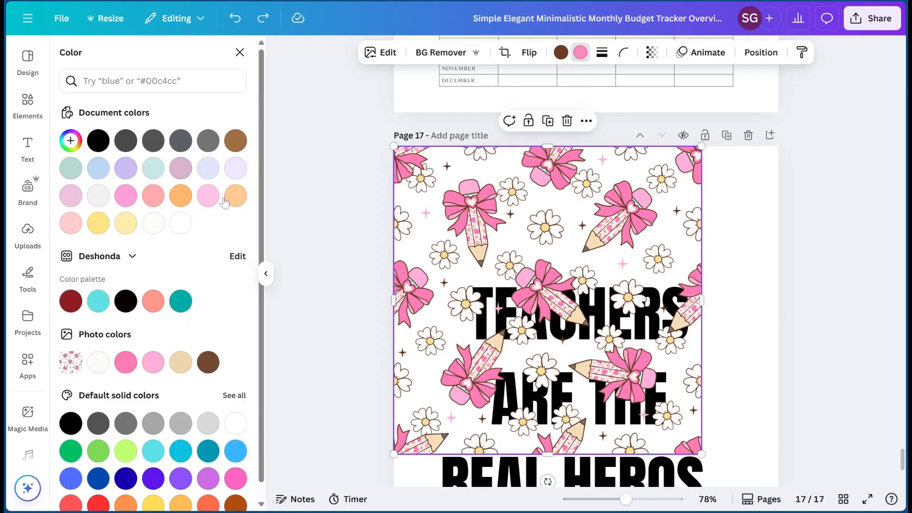
- Try recoloring the pattern's pink areas pastel pink and enlarging it to the page width, and undo both changes
{"action": "left_click", "coordinate": [72, 198]}
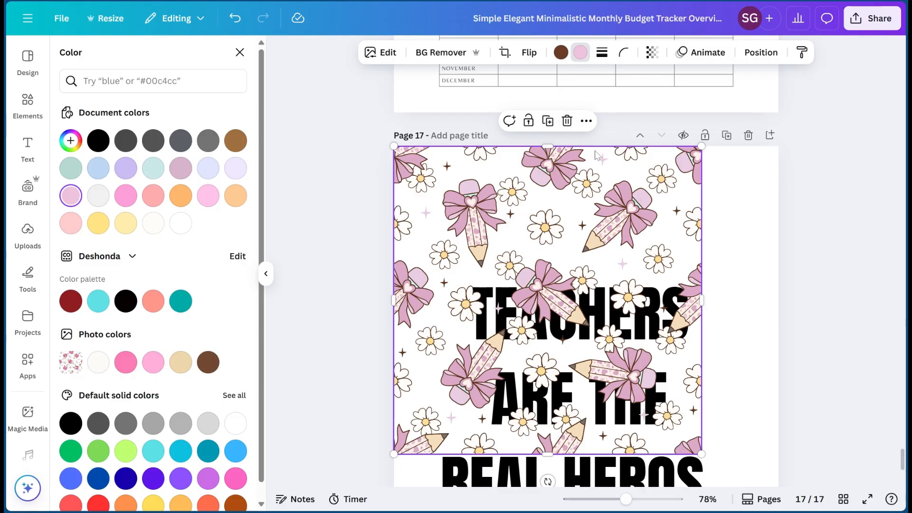
{"action": "scroll", "coordinate": [587, 136], "scroll_direction": "down", "scroll_amount": 4}
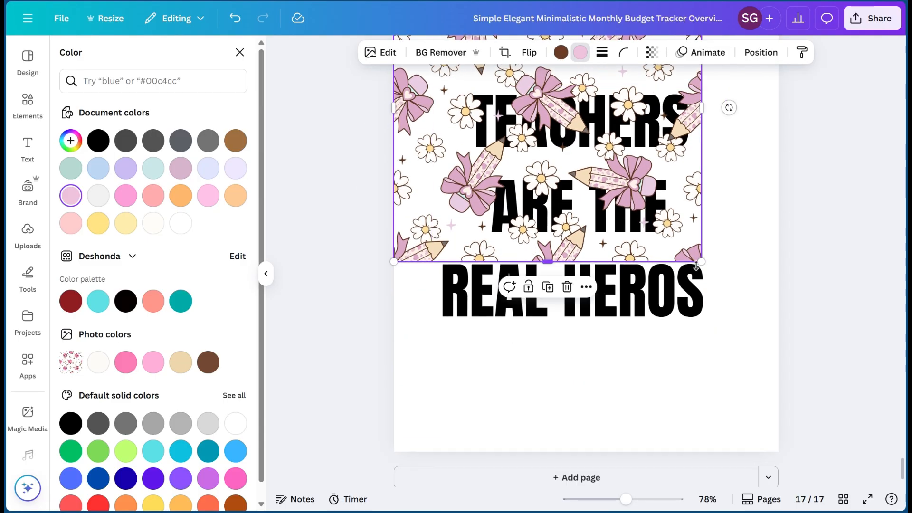
{"action": "left_click_drag", "start_coordinate": [696, 261], "coordinate": [777, 339]}
{"action": "left_click_drag", "start_coordinate": [590, 338], "coordinate": [534, 446]}
{"action": "scroll", "coordinate": [534, 444], "scroll_direction": "up", "scroll_amount": 3}
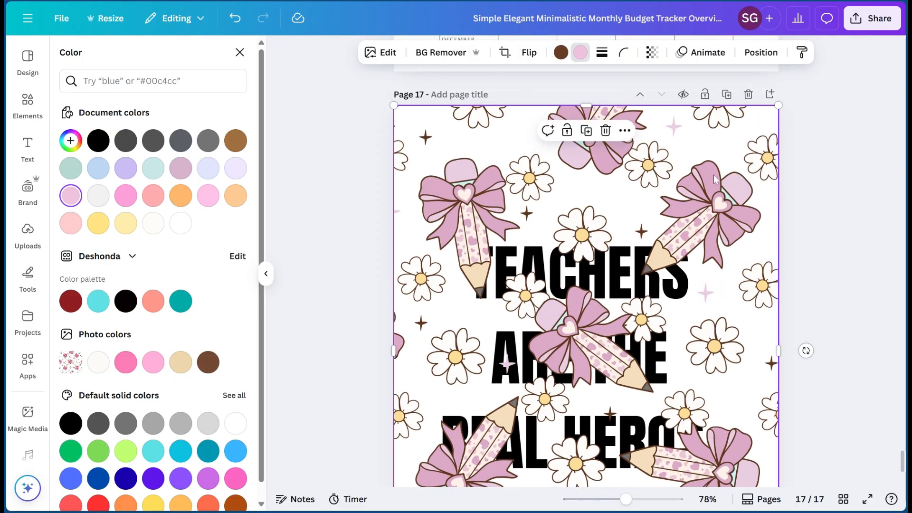
{"action": "left_click", "coordinate": [236, 21]}
{"action": "left_click", "coordinate": [236, 21]}
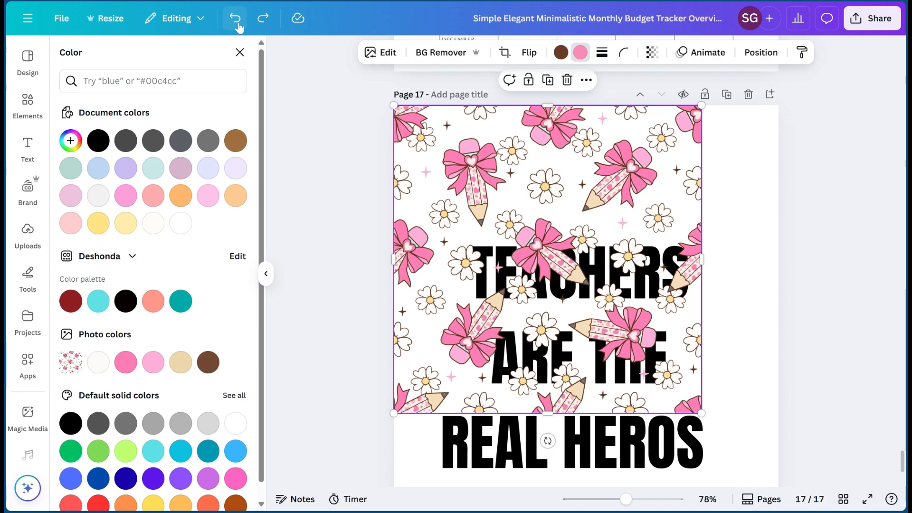
- Recolor the pattern's pink and brown areas pastel pink, trying black and light blue #e1e6ff for the brown areas
{"action": "left_click", "coordinate": [70, 198]}
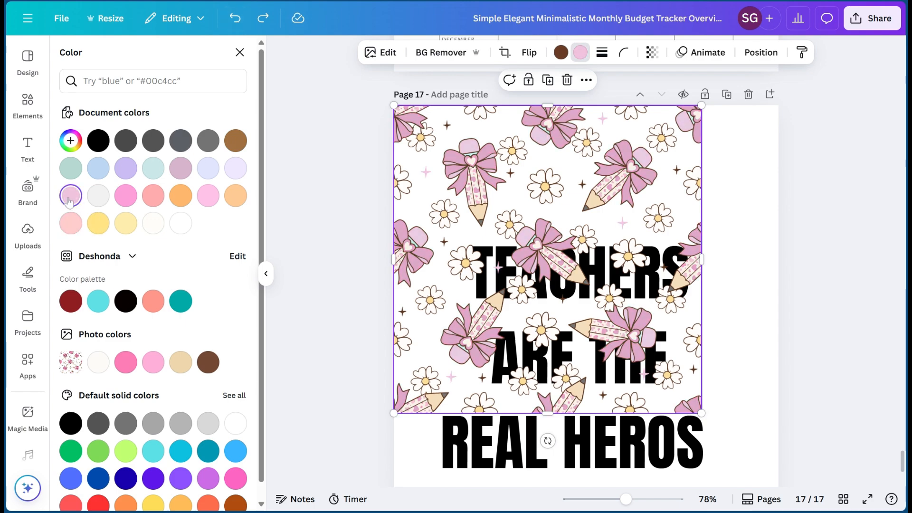
{"action": "left_click", "coordinate": [561, 52]}
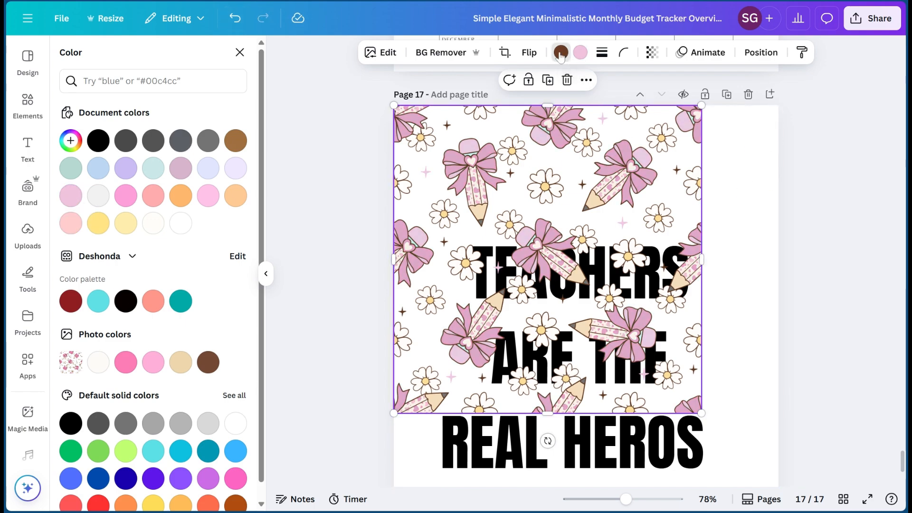
{"action": "left_click", "coordinate": [98, 141]}
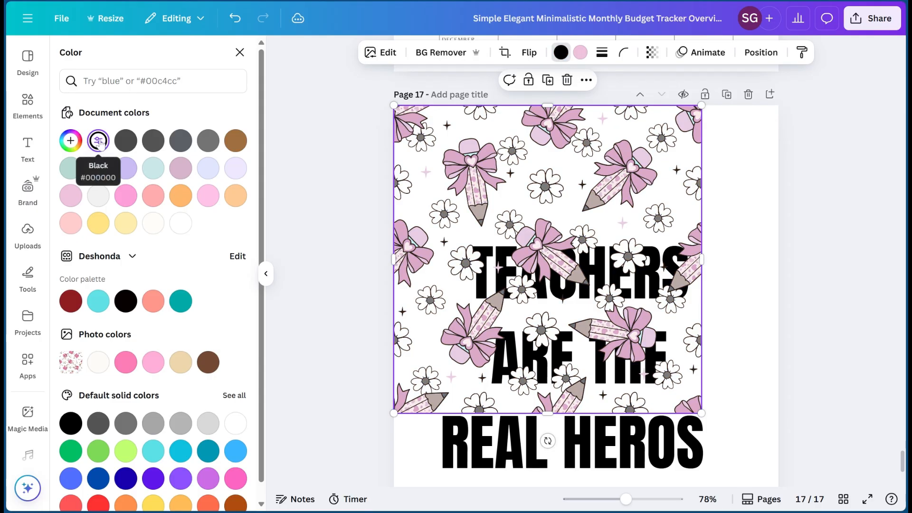
{"action": "left_click", "coordinate": [206, 171]}
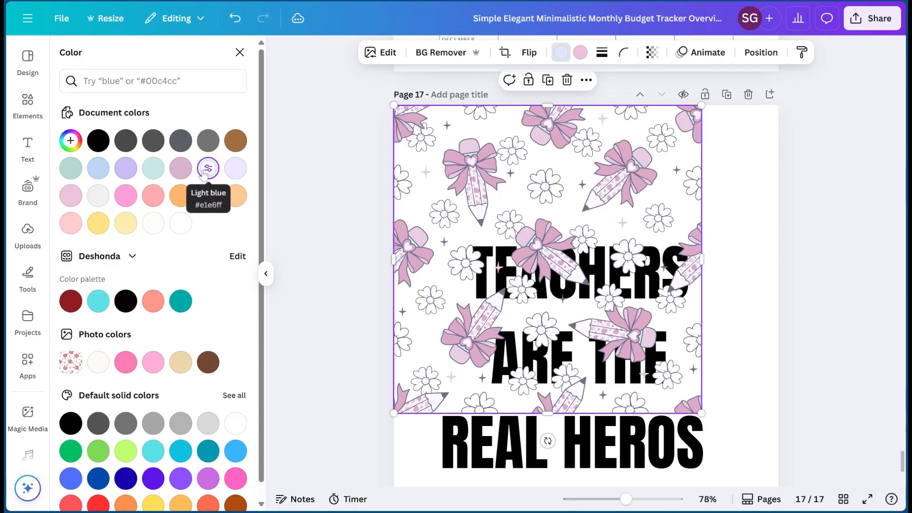
{"action": "left_click", "coordinate": [71, 196]}
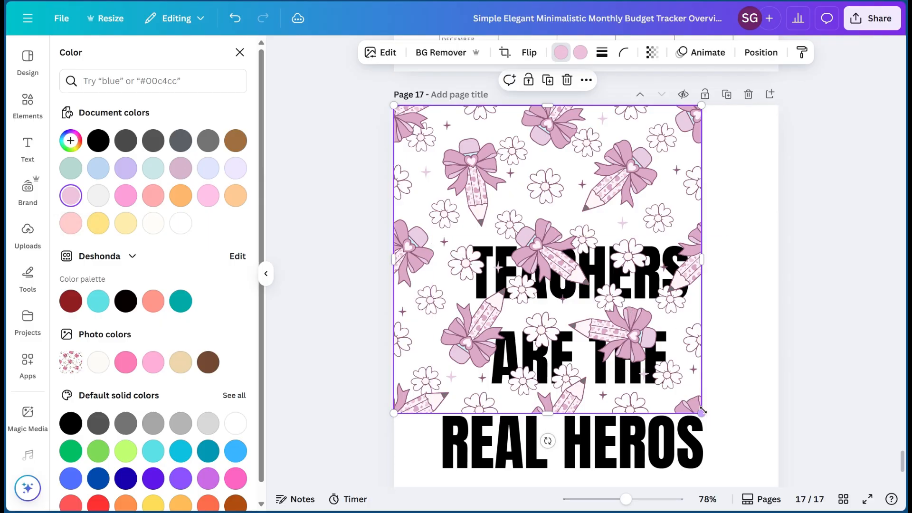
- Set the recolored pattern as the page background and center the heading horizontally over it
{"action": "right_click", "coordinate": [652, 202]}
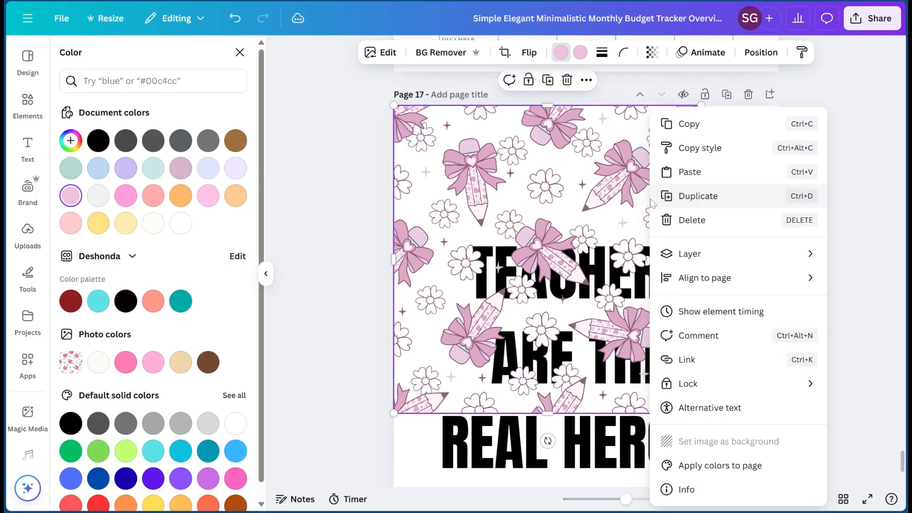
{"action": "right_click", "coordinate": [569, 180]}
{"action": "left_click", "coordinate": [646, 441]}
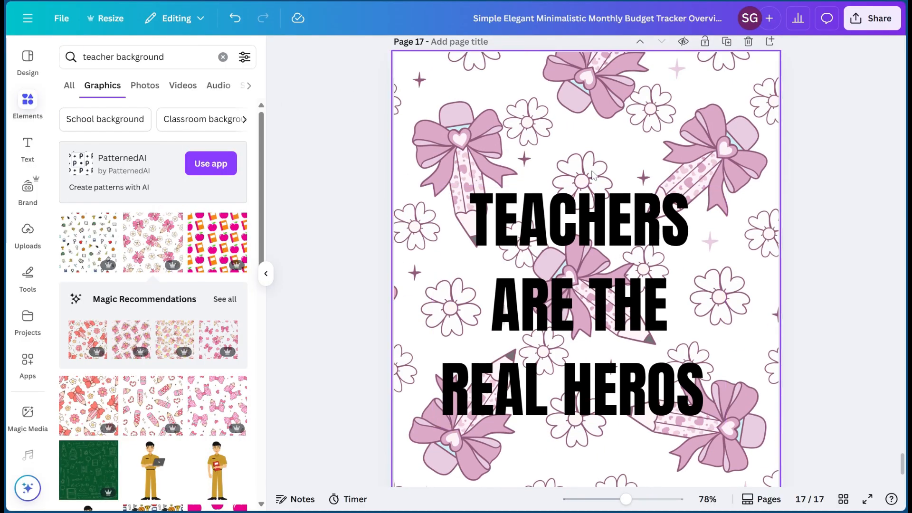
{"action": "left_click_drag", "start_coordinate": [592, 230], "coordinate": [597, 219]}
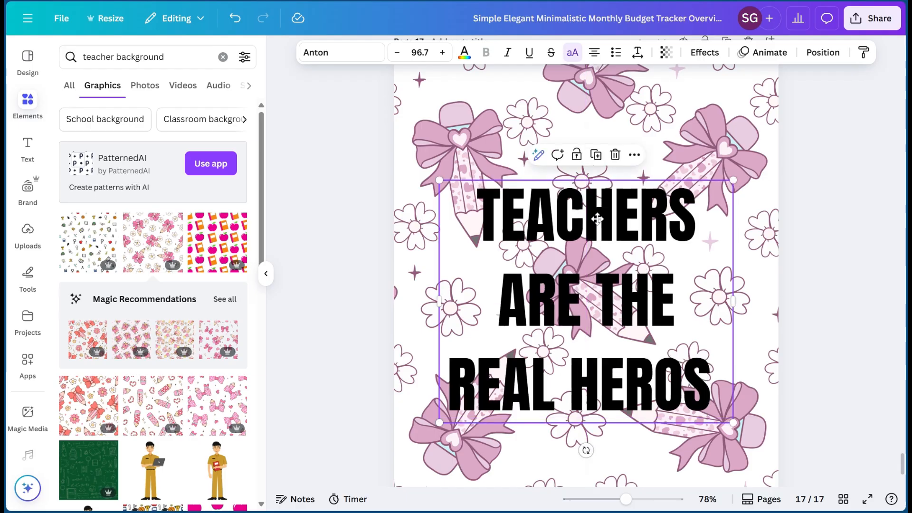
- Set the background pattern's transparency to 55
{"action": "scroll", "coordinate": [676, 118], "scroll_direction": "down", "scroll_amount": 1}
{"action": "left_click", "coordinate": [675, 117]}
{"action": "left_click", "coordinate": [646, 54]}
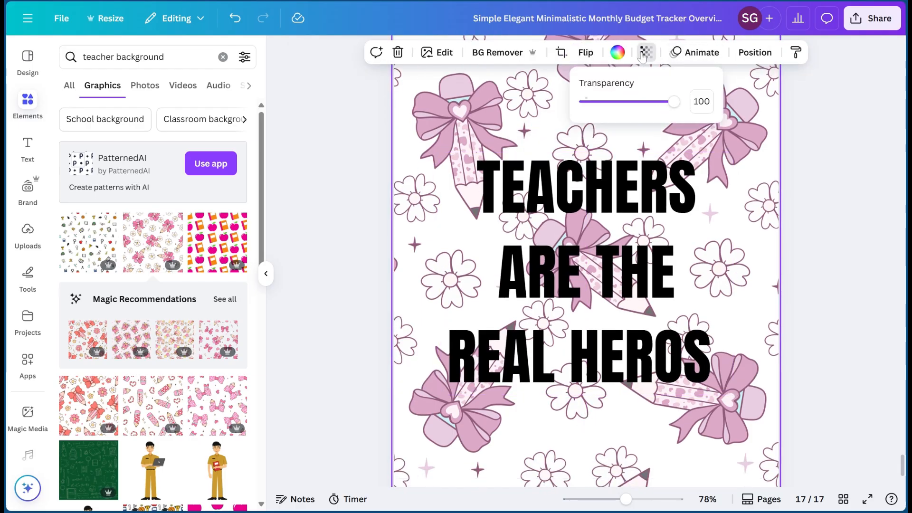
{"action": "left_click_drag", "start_coordinate": [673, 105], "coordinate": [624, 101]}
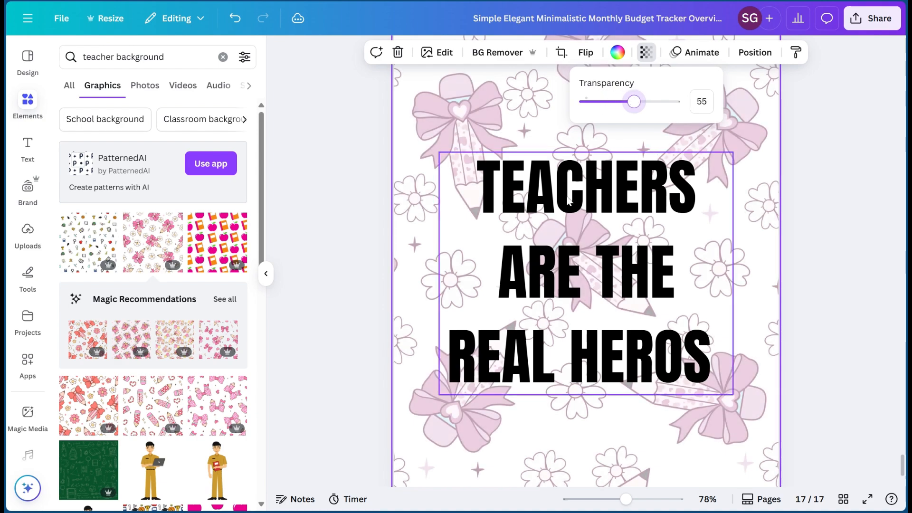
- Delete the faded pattern background from page 17
{"action": "scroll", "coordinate": [694, 152], "scroll_direction": "up", "scroll_amount": 1}
{"action": "left_click", "coordinate": [508, 127]}
{"action": "left_click_drag", "start_coordinate": [499, 116], "coordinate": [280, 132]}
{"action": "left_click", "coordinate": [465, 165]}
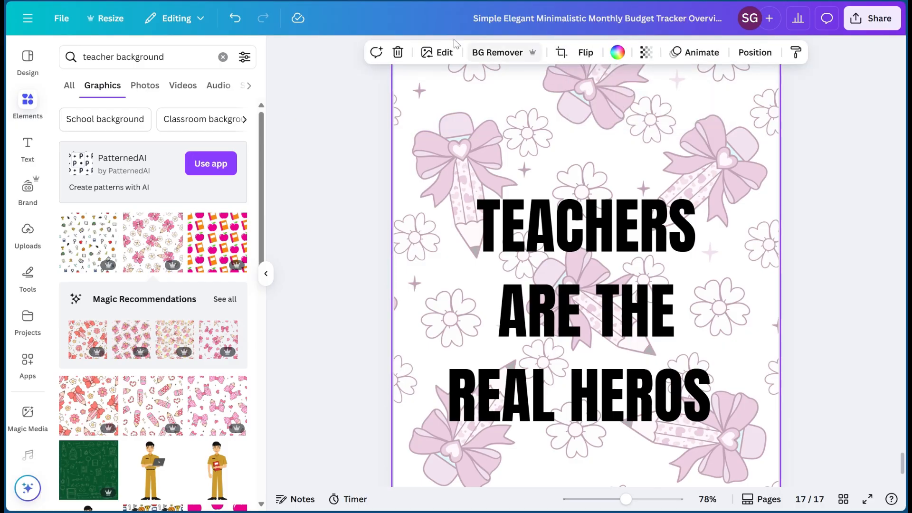
{"action": "left_click", "coordinate": [398, 52]}
- Tighten the line spacing of the three-line heading and move it slightly down the page
{"action": "left_click", "coordinate": [548, 258]}
{"action": "scroll", "coordinate": [548, 261], "scroll_direction": "down", "scroll_amount": 1}
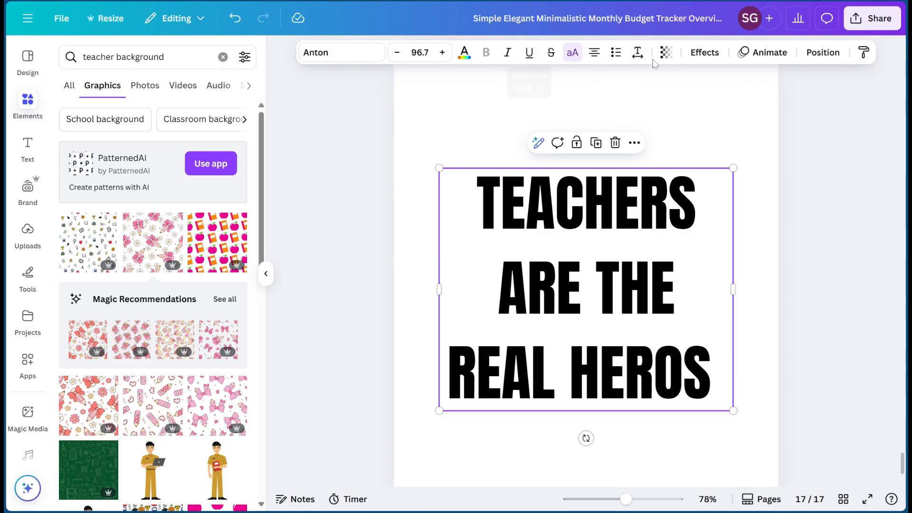
{"action": "left_click", "coordinate": [638, 53]}
{"action": "left_click_drag", "start_coordinate": [616, 144], "coordinate": [596, 144]}
{"action": "left_click", "coordinate": [679, 157]}
{"action": "left_click_drag", "start_coordinate": [613, 233], "coordinate": [611, 270]}
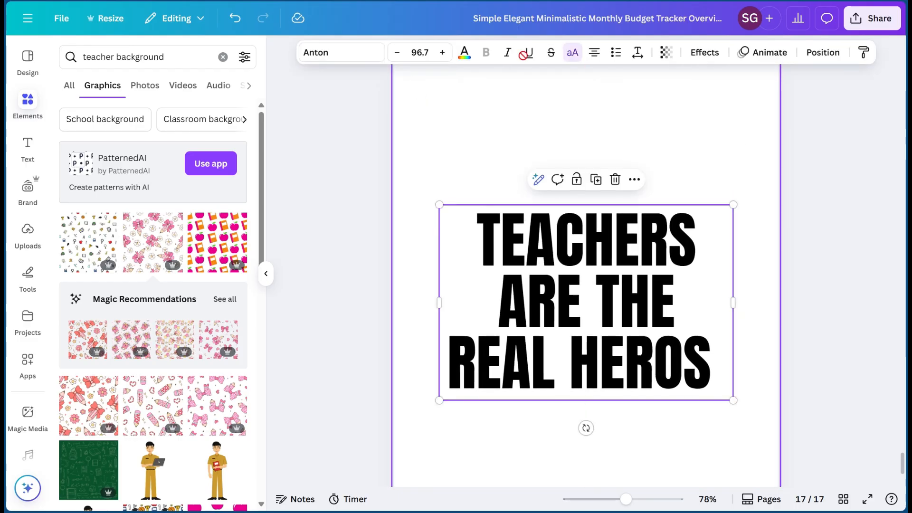
- Fill the page background with the pastel pink document color and center the heading horizontally near the page's middle
{"action": "scroll", "coordinate": [716, 147], "scroll_direction": "up", "scroll_amount": 1}
{"action": "left_click", "coordinate": [516, 147]}
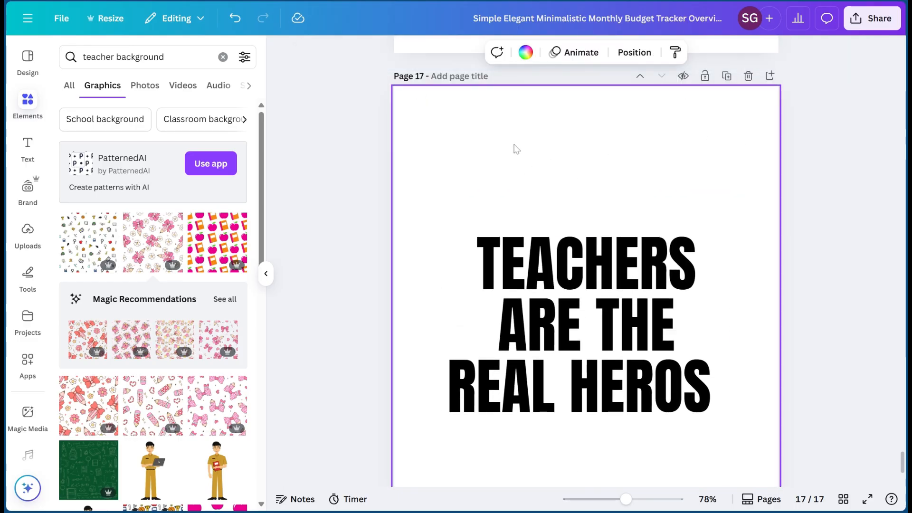
{"action": "left_click", "coordinate": [526, 52]}
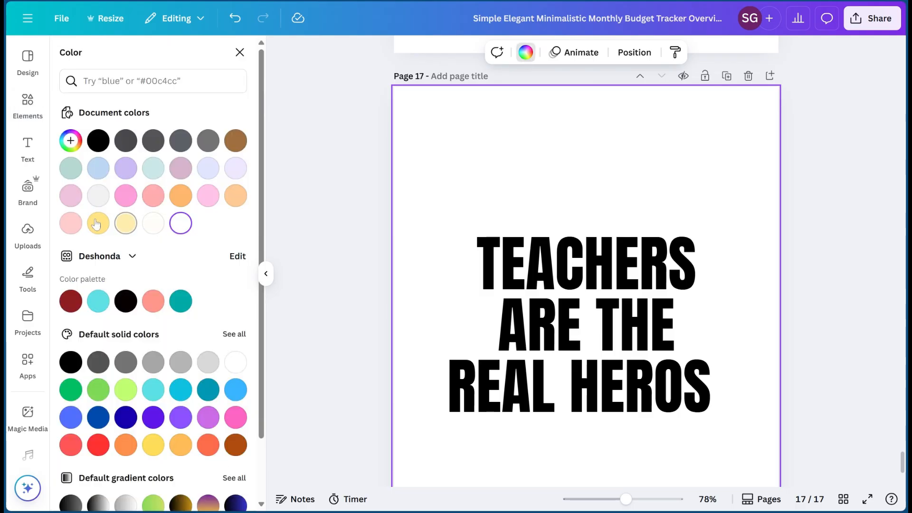
{"action": "left_click", "coordinate": [71, 196]}
{"action": "scroll", "coordinate": [535, 223], "scroll_direction": "down", "scroll_amount": 2}
{"action": "left_click", "coordinate": [596, 213]}
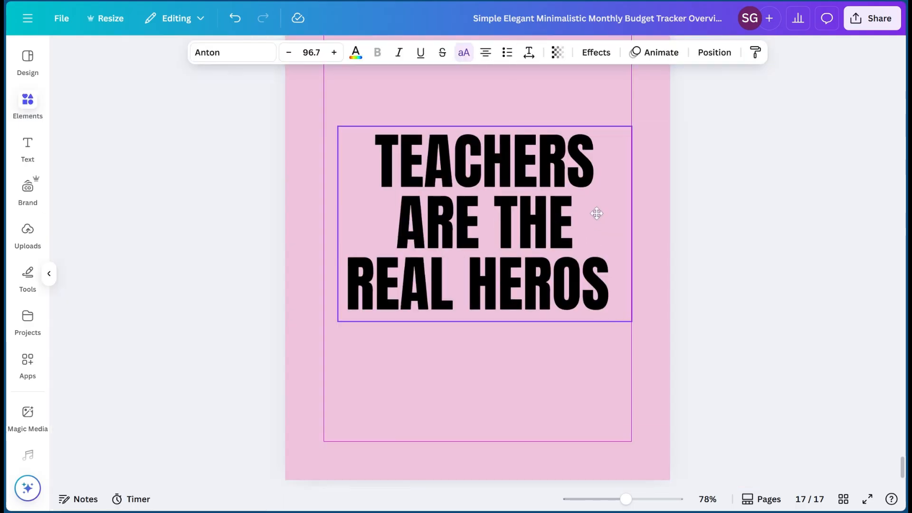
{"action": "left_click_drag", "start_coordinate": [705, 212], "coordinate": [699, 212]}
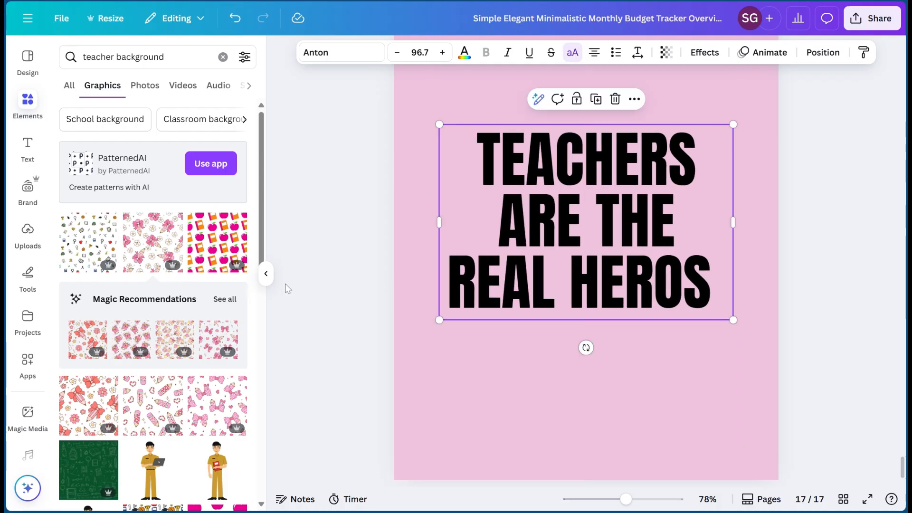
- Browse the teacher background graphics, and search the graphics for "teacher border" instead
{"action": "scroll", "coordinate": [232, 228], "scroll_direction": "down", "scroll_amount": 5}
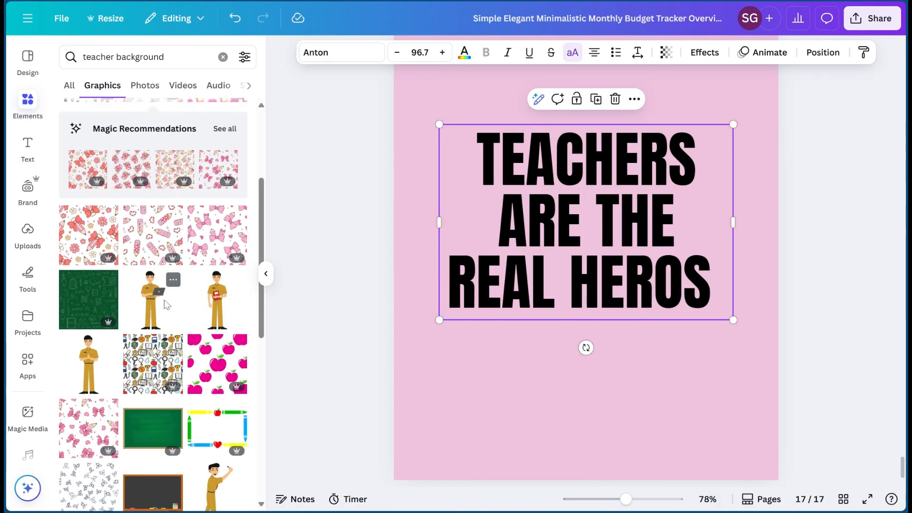
{"action": "scroll", "coordinate": [94, 284], "scroll_direction": "down", "scroll_amount": 3}
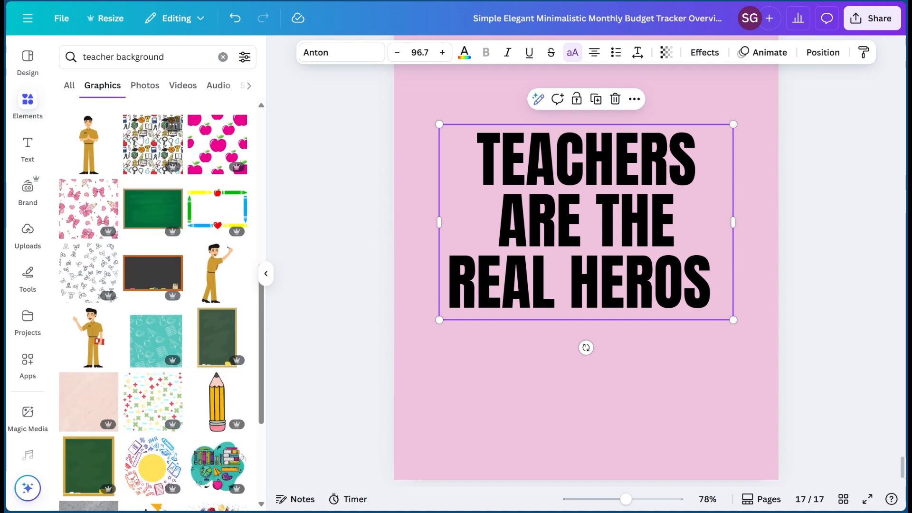
{"action": "left_click_drag", "start_coordinate": [166, 57], "coordinate": [116, 57]}
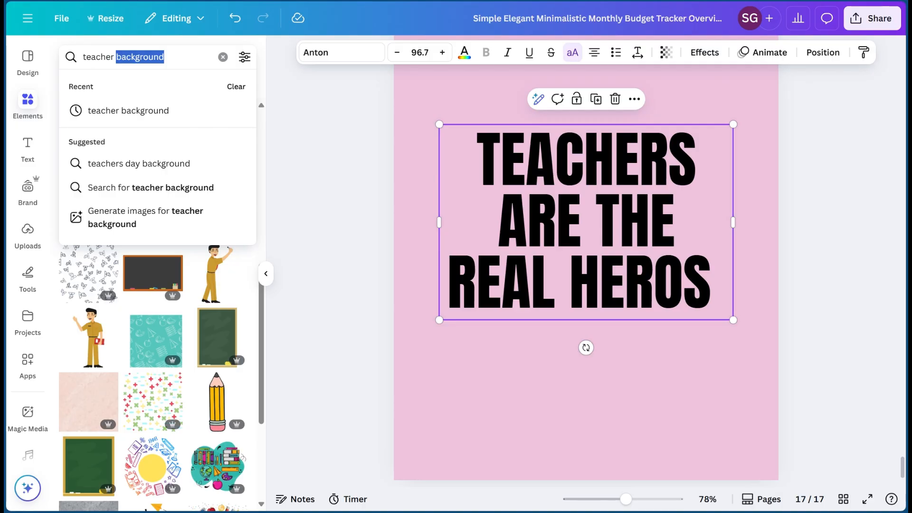
{"action": "type", "text": "bor"}
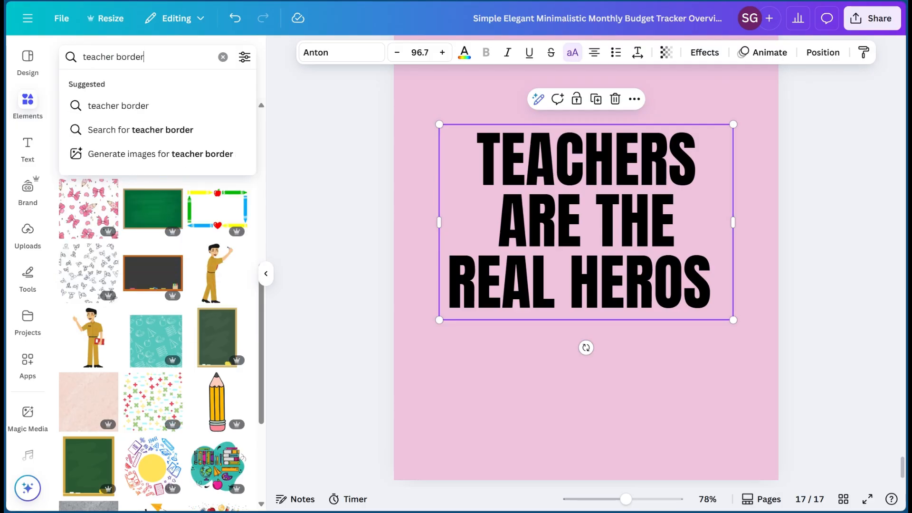
{"action": "type", "text": "der"}
{"action": "key", "text": "Return"}
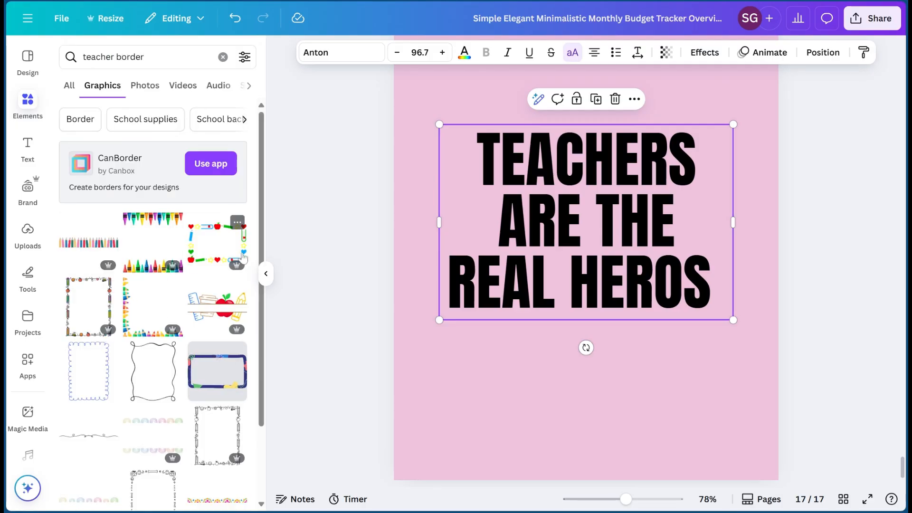
- Add the rectangular pencil-and-apple doodle border to page 17 and enlarge it from opposite corners to nearly fill the page
{"action": "left_click", "coordinate": [87, 316]}
{"action": "scroll", "coordinate": [445, 327], "scroll_direction": "down", "scroll_amount": 1}
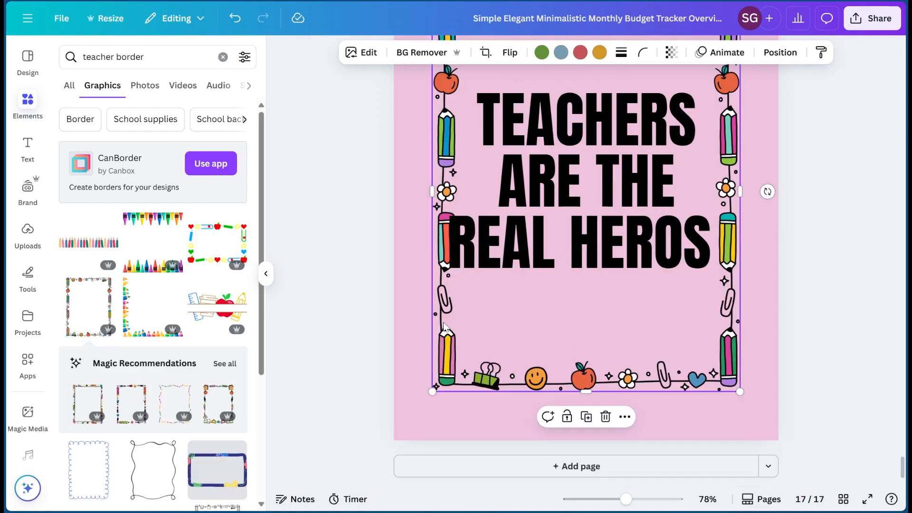
{"action": "left_click_drag", "start_coordinate": [437, 390], "coordinate": [409, 421]}
{"action": "scroll", "coordinate": [756, 217], "scroll_direction": "up", "scroll_amount": 5}
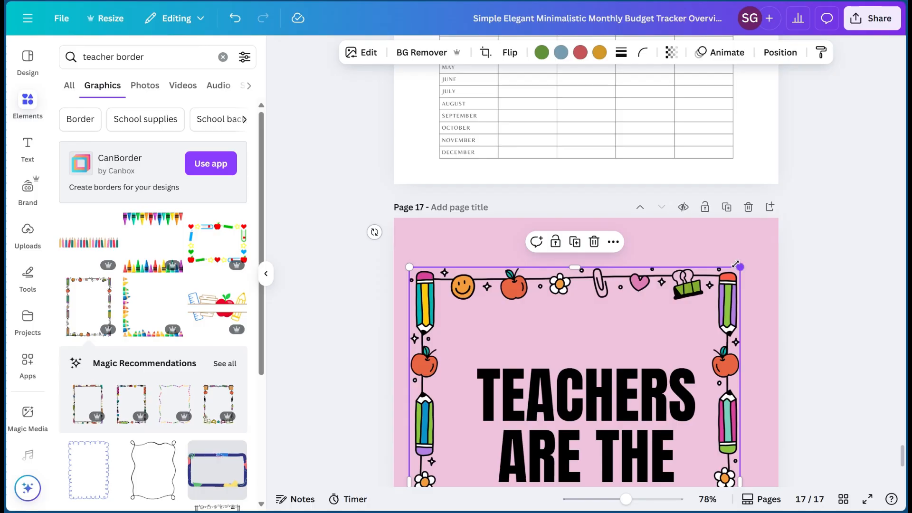
{"action": "left_click_drag", "start_coordinate": [745, 261], "coordinate": [780, 234]}
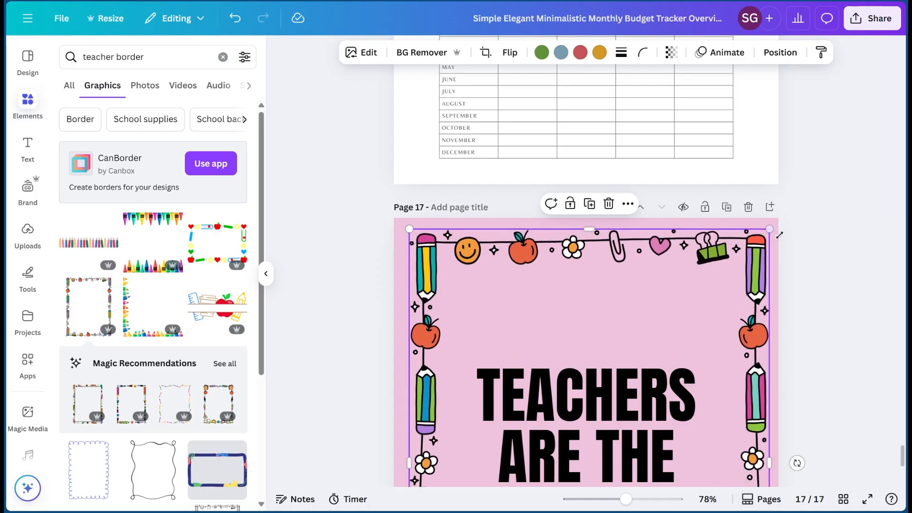
{"action": "scroll", "coordinate": [732, 263], "scroll_direction": "down", "scroll_amount": 5}
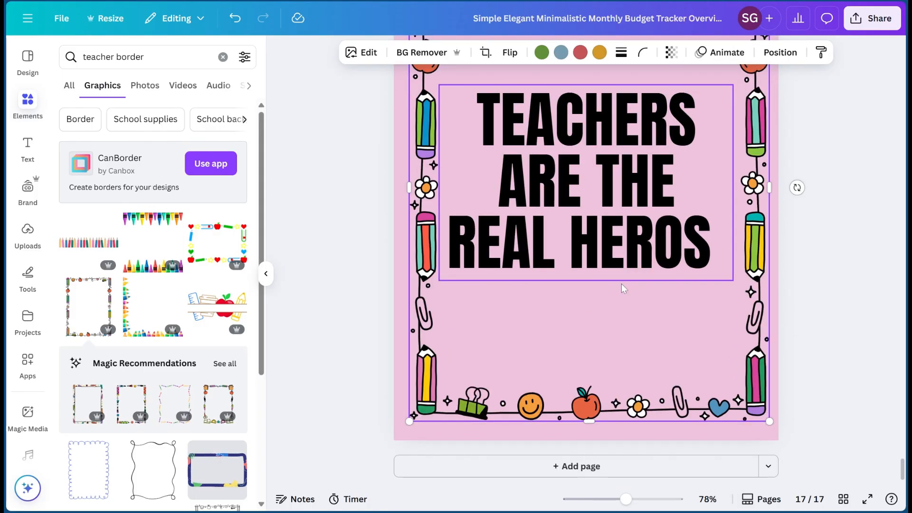
- Nudge the heading slightly to the right to center it within the border
{"action": "left_click", "coordinate": [598, 211]}
{"action": "left_click_drag", "start_coordinate": [599, 211], "coordinate": [602, 209]}
{"action": "scroll", "coordinate": [468, 171], "scroll_direction": "up", "scroll_amount": 2}
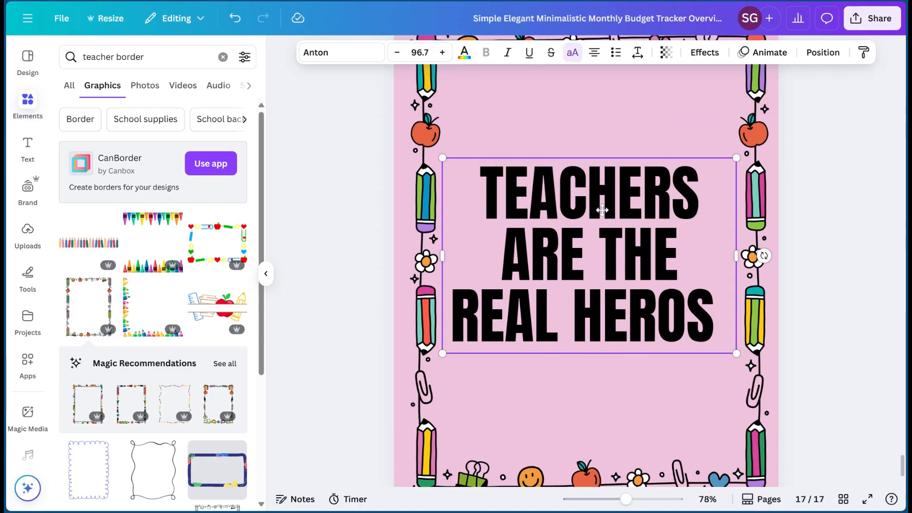
{"action": "scroll", "coordinate": [468, 170], "scroll_direction": "up", "scroll_amount": 3}
- Recolor the border's green parts with the pastel pink document color and its blue parts with the pale sage green one
{"action": "left_click", "coordinate": [455, 138]}
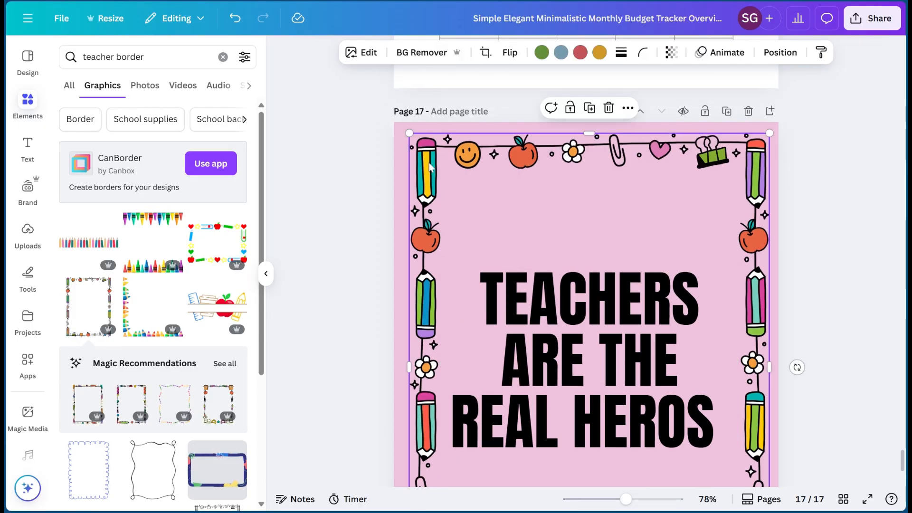
{"action": "left_click", "coordinate": [542, 53]}
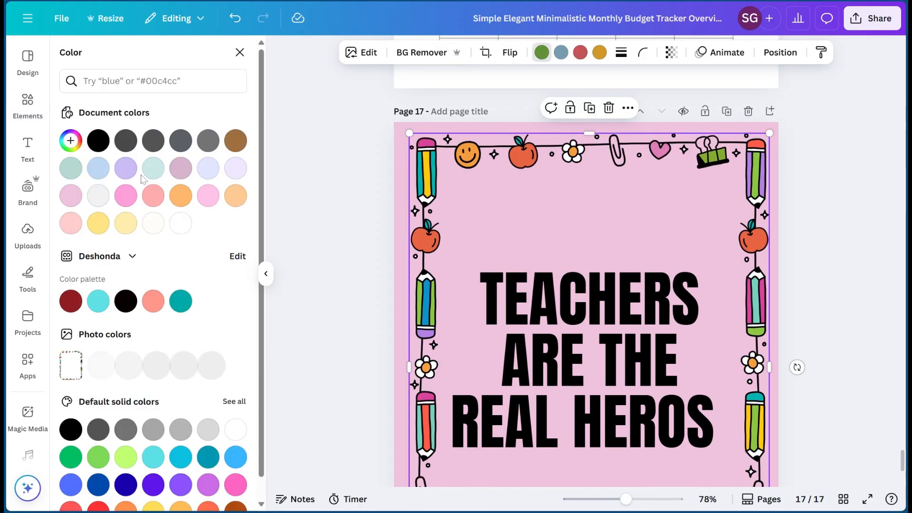
{"action": "left_click", "coordinate": [74, 199]}
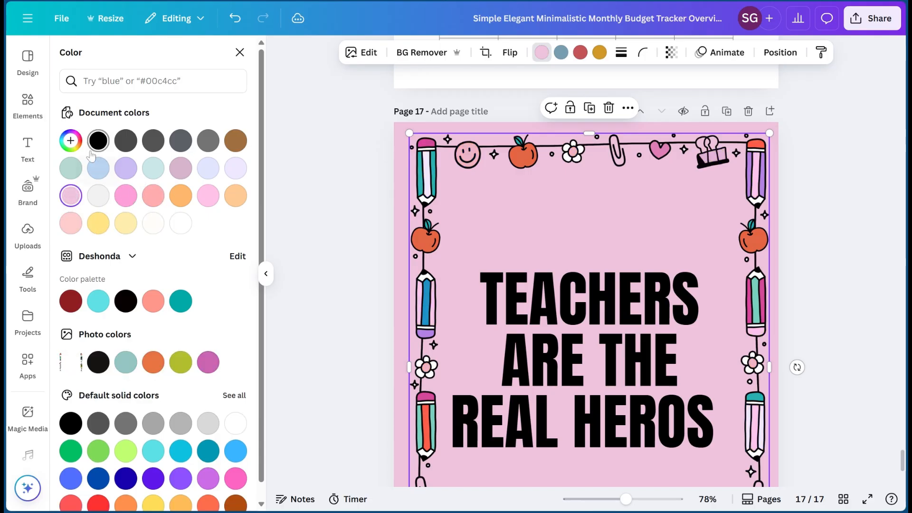
{"action": "left_click", "coordinate": [562, 54]}
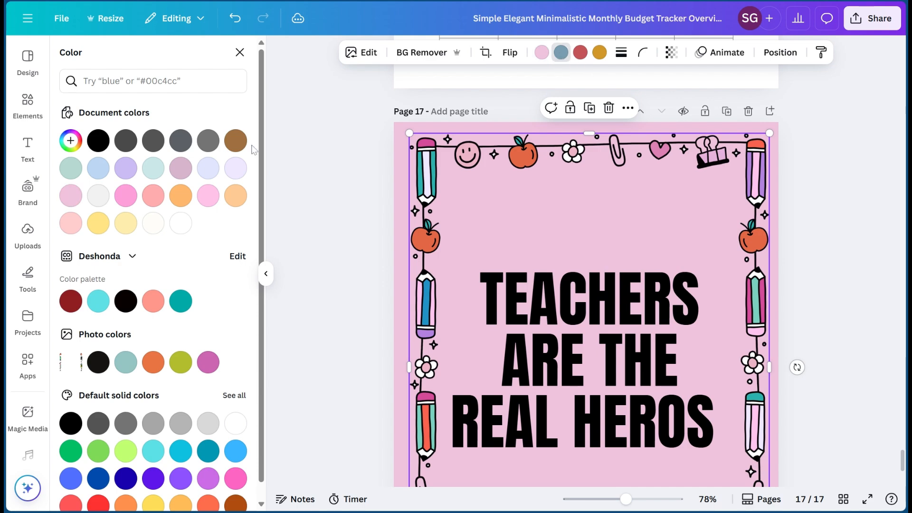
{"action": "left_click", "coordinate": [72, 169]}
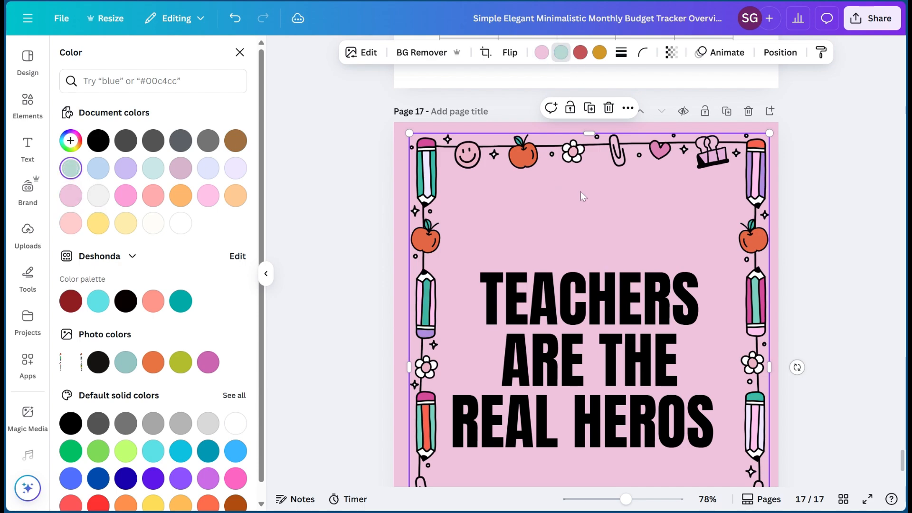
- Recolor the border's red parts Light purple (#cbbcf4) and check the whole border
{"action": "scroll", "coordinate": [583, 196], "scroll_direction": "down", "scroll_amount": 3}
{"action": "scroll", "coordinate": [584, 190], "scroll_direction": "up", "scroll_amount": 4}
{"action": "left_click", "coordinate": [580, 53]}
{"action": "left_click", "coordinate": [126, 170]}
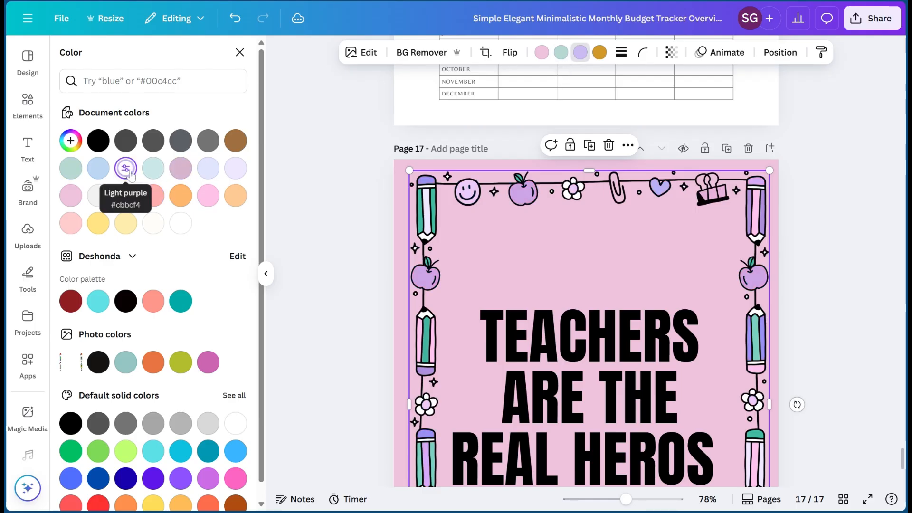
{"action": "scroll", "coordinate": [547, 273], "scroll_direction": "down", "scroll_amount": 5}
{"action": "scroll", "coordinate": [522, 158], "scroll_direction": "up", "scroll_amount": 3}
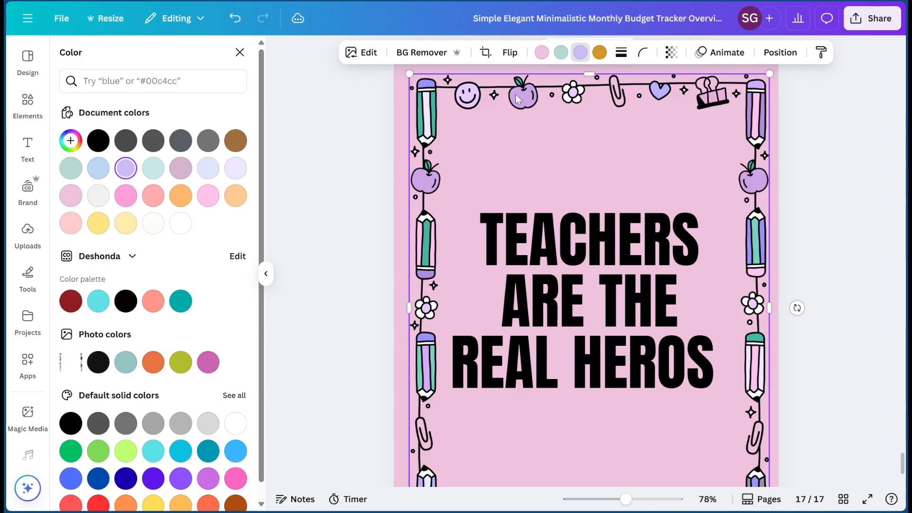
- Center the border and heading horizontally on page 17 and raise the heading slightly
{"action": "scroll", "coordinate": [566, 237], "scroll_direction": "down", "scroll_amount": 2}
{"action": "left_click_drag", "start_coordinate": [566, 238], "coordinate": [559, 210]}
{"action": "scroll", "coordinate": [559, 209], "scroll_direction": "up", "scroll_amount": 4}
{"action": "left_click", "coordinate": [855, 203]}
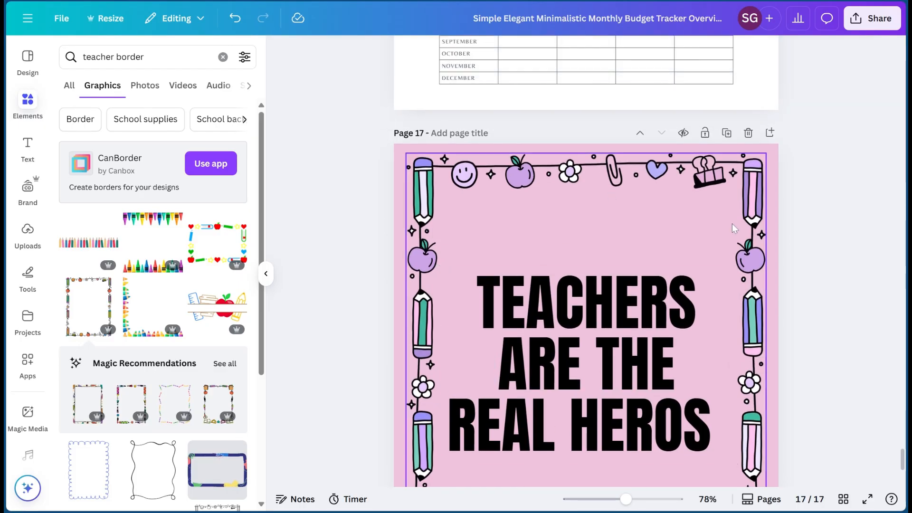
- Adjust the heading's vertical position inside the border, lowering it toward the middle of the page
{"action": "scroll", "coordinate": [734, 228], "scroll_direction": "down", "scroll_amount": 4}
{"action": "left_click_drag", "start_coordinate": [613, 223], "coordinate": [611, 211]}
{"action": "left_click", "coordinate": [818, 197]}
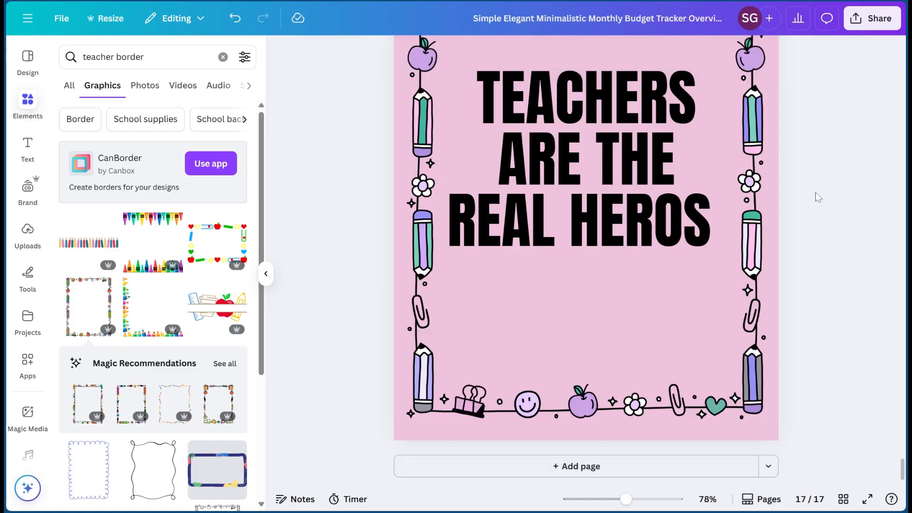
{"action": "scroll", "coordinate": [545, 193], "scroll_direction": "up", "scroll_amount": 4}
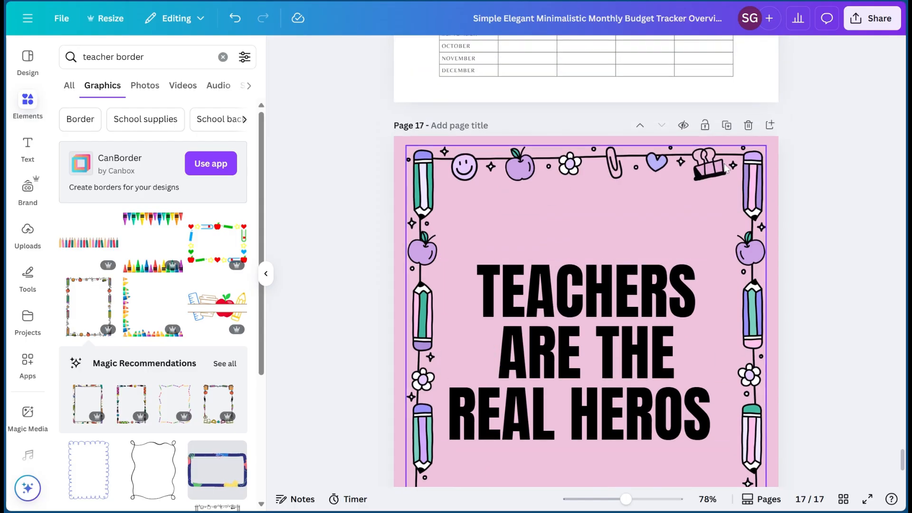
{"action": "scroll", "coordinate": [800, 175], "scroll_direction": "down", "scroll_amount": 4}
{"action": "left_click_drag", "start_coordinate": [636, 197], "coordinate": [636, 200]}
{"action": "left_click", "coordinate": [793, 165]}
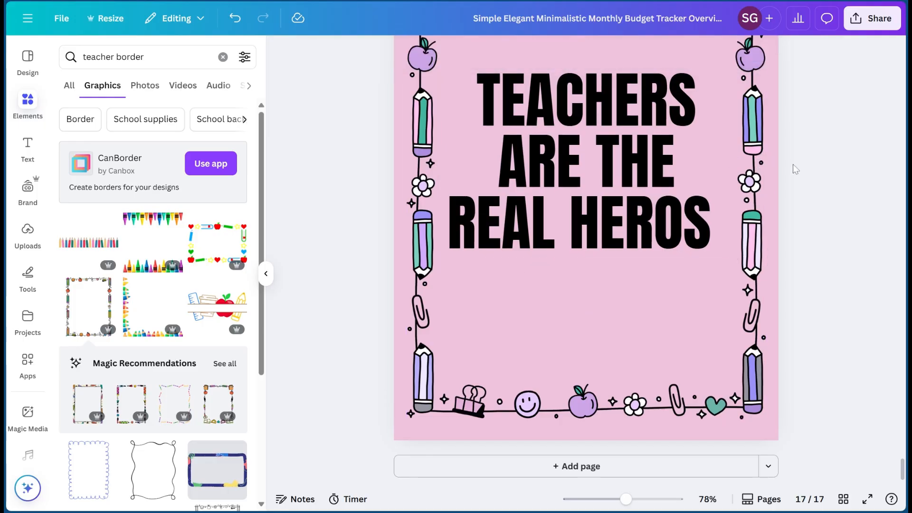
{"action": "left_click", "coordinate": [587, 161]}
{"action": "scroll", "coordinate": [587, 162], "scroll_direction": "up", "scroll_amount": 3}
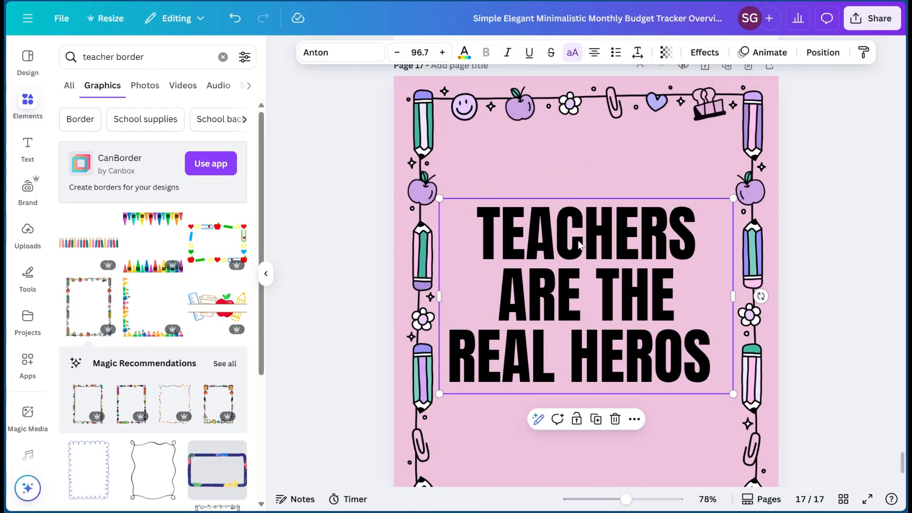
{"action": "left_click_drag", "start_coordinate": [578, 244], "coordinate": [577, 268]}
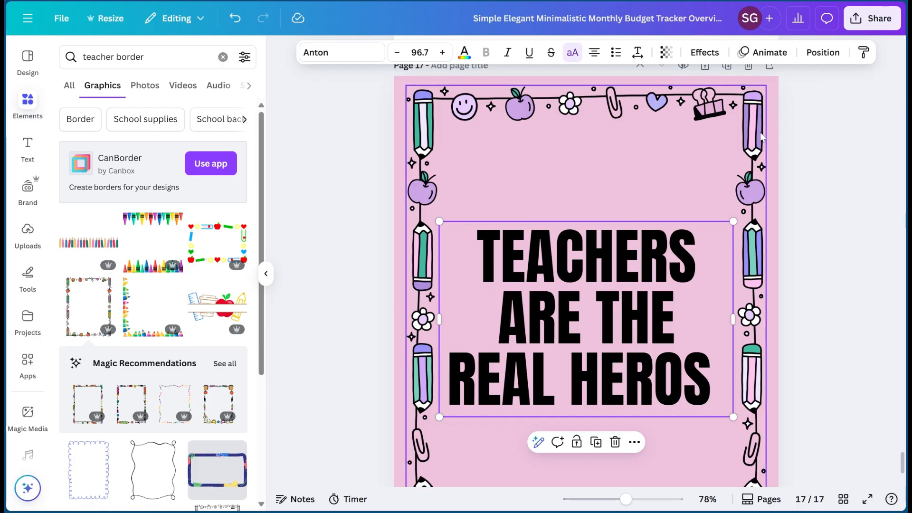
- Add a blank page after the quote page and insert a heading reading "Finacial Goals affiramtions"
{"action": "scroll", "coordinate": [761, 137], "scroll_direction": "up", "scroll_amount": 1}
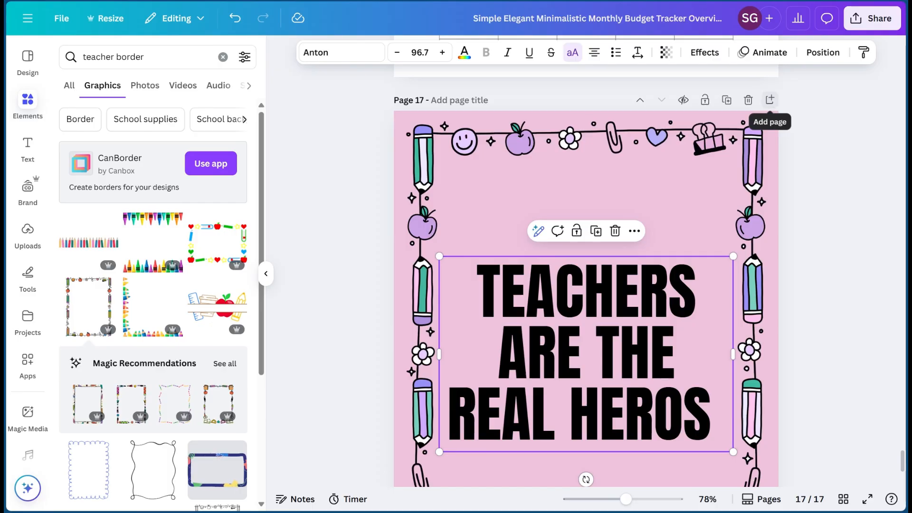
{"action": "left_click", "coordinate": [770, 100]}
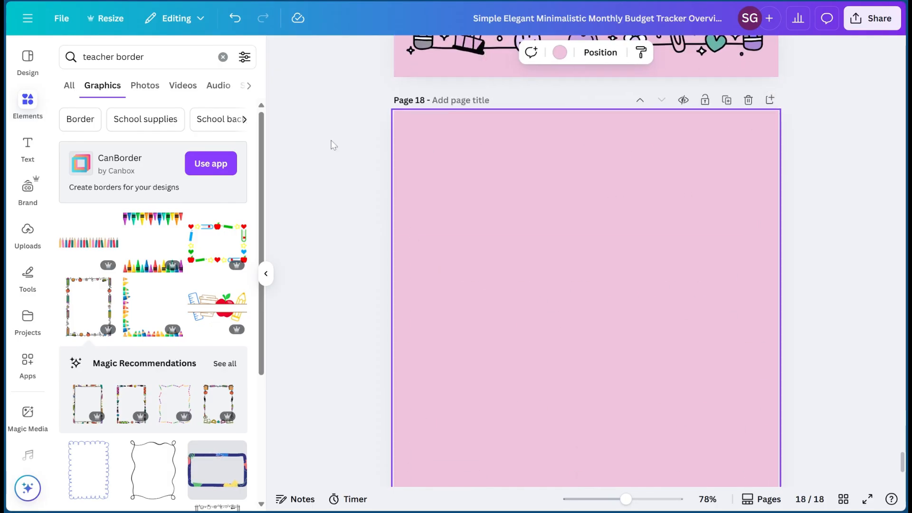
{"action": "left_click", "coordinate": [27, 151]}
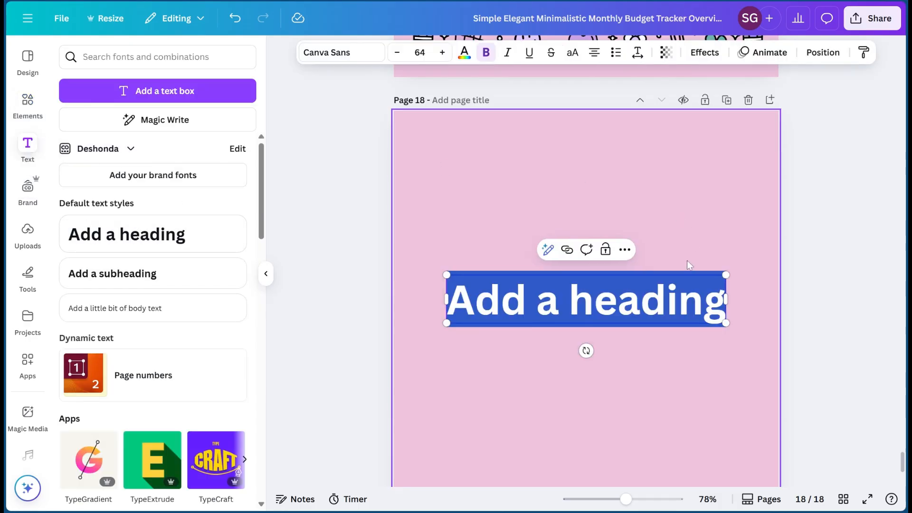
{"action": "key", "text": "BackSpace"}
{"action": "type", "text": "F"}
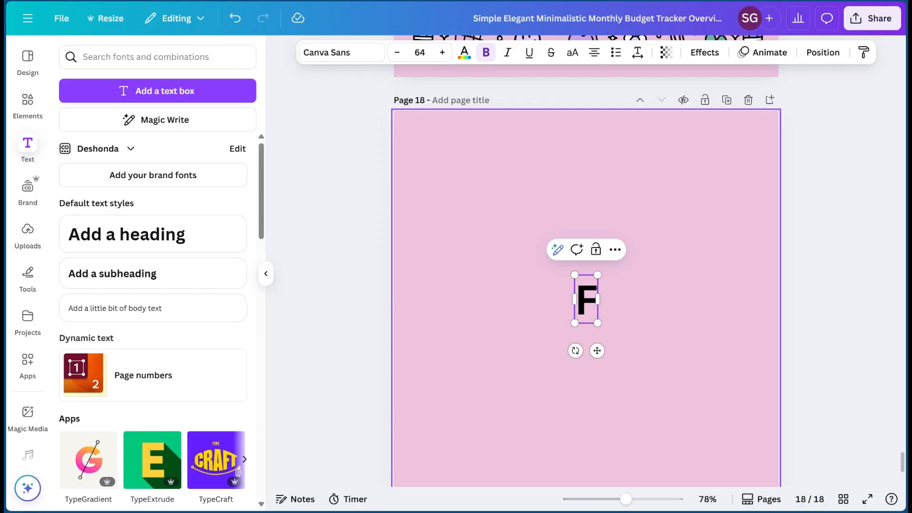
{"action": "type", "text": "inac"}
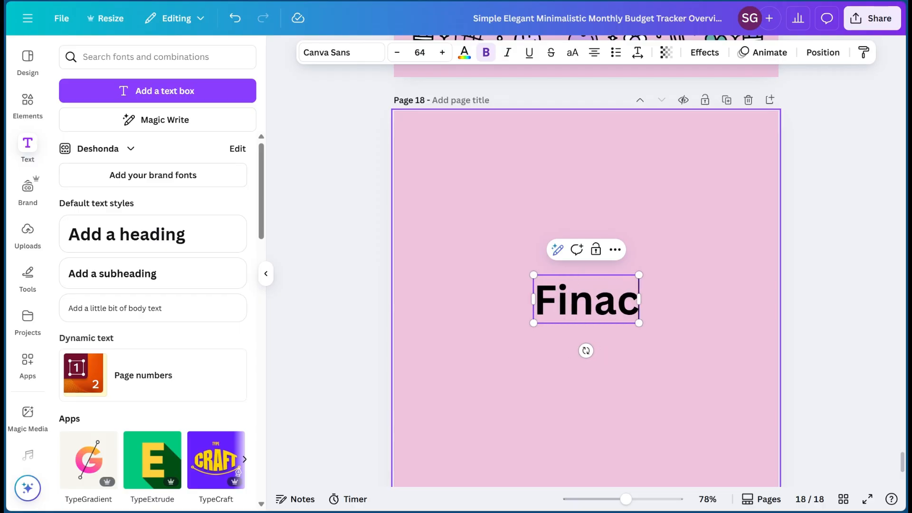
{"action": "type", "text": "ial Goals affir"}
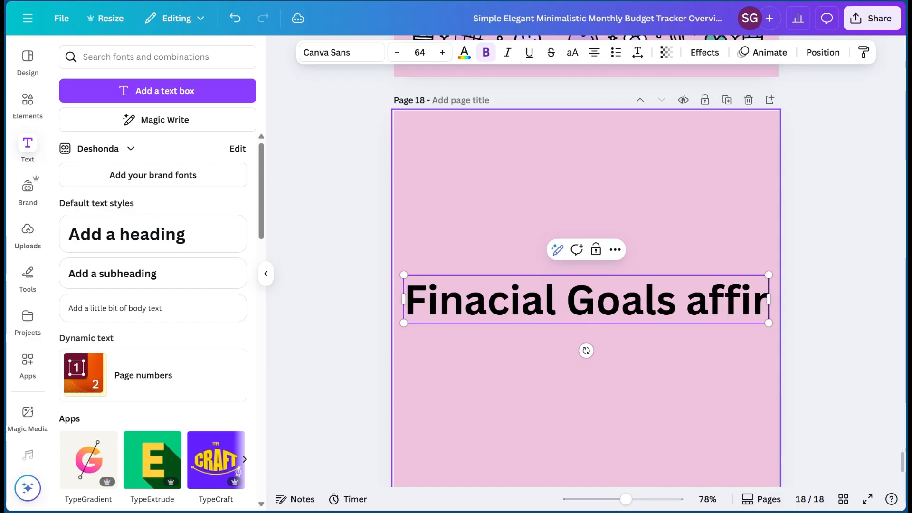
{"action": "type", "text": "amtions"}
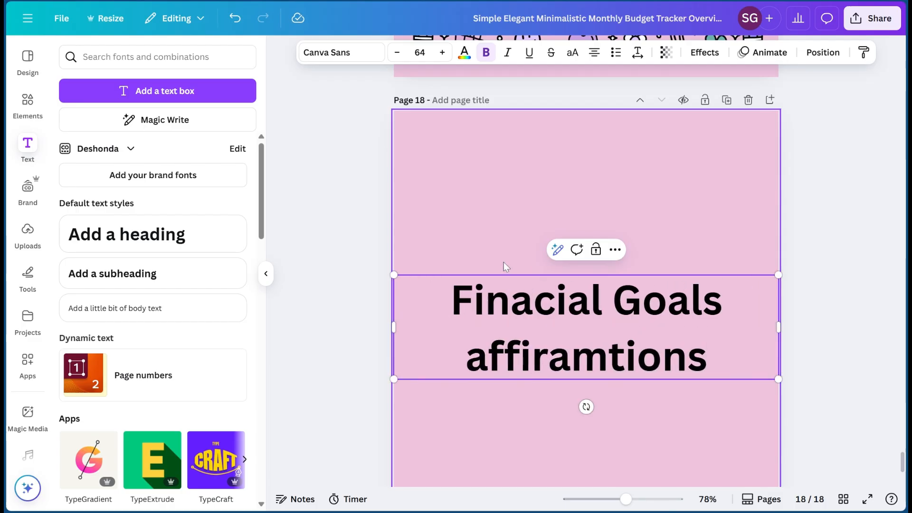
- Capitalize the last word of the new page's heading and correct its spelling to "Affirmations"
{"action": "key", "text": "BackSpace"}
{"action": "type", "text": "A"}
{"action": "left_click", "coordinate": [639, 358]}
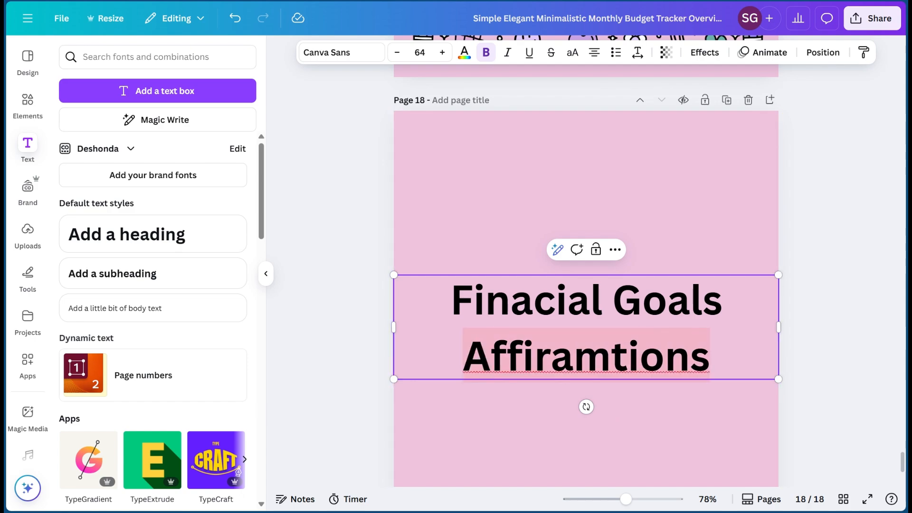
{"action": "key", "text": "Escape"}
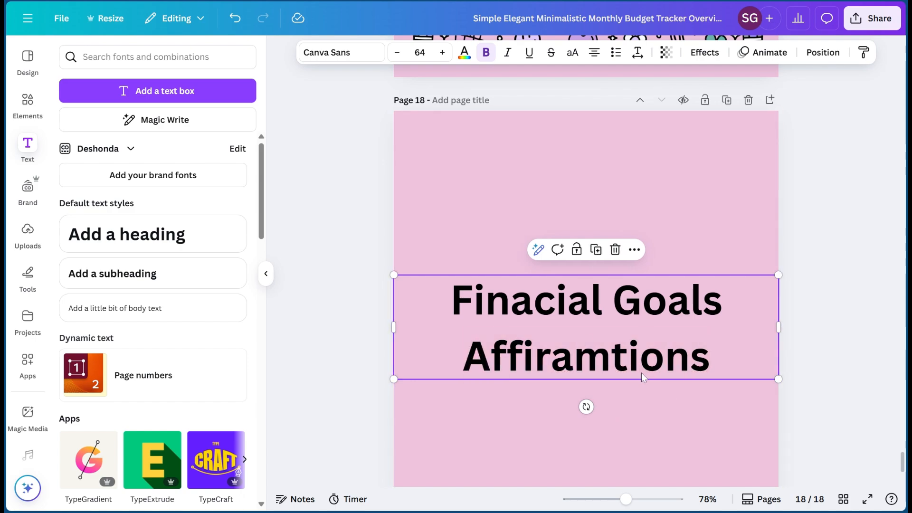
{"action": "left_click", "coordinate": [690, 299]}
{"action": "left_click_drag", "start_coordinate": [710, 356], "coordinate": [551, 357]}
{"action": "type", "text": "mations"}
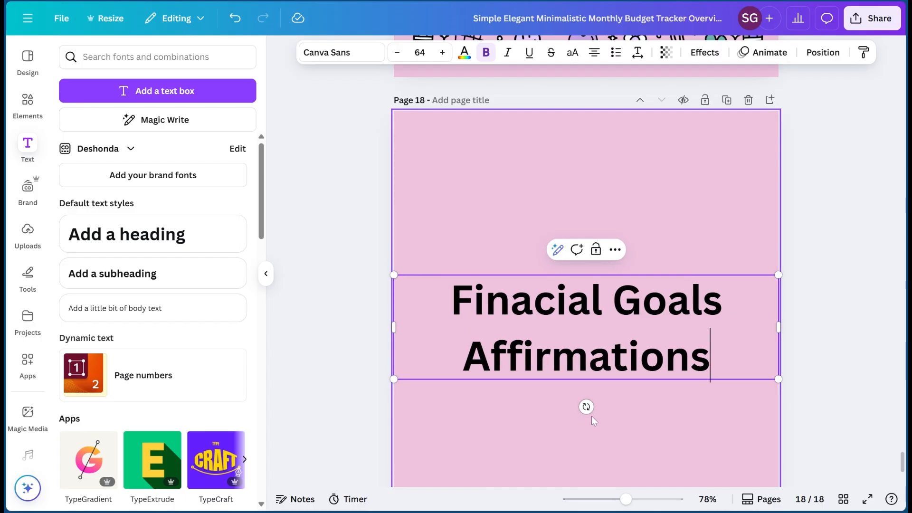
- Move the "Finacial Goals Affirmations" heading to the top of page 18 and set its font to Brittany
{"action": "left_click_drag", "start_coordinate": [630, 343], "coordinate": [634, 191]}
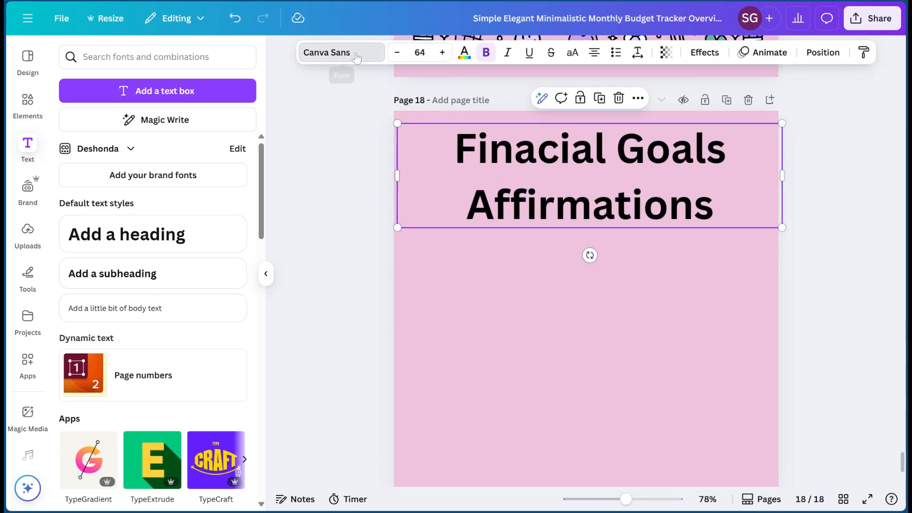
{"action": "left_click", "coordinate": [341, 53]}
{"action": "left_click", "coordinate": [149, 209]}
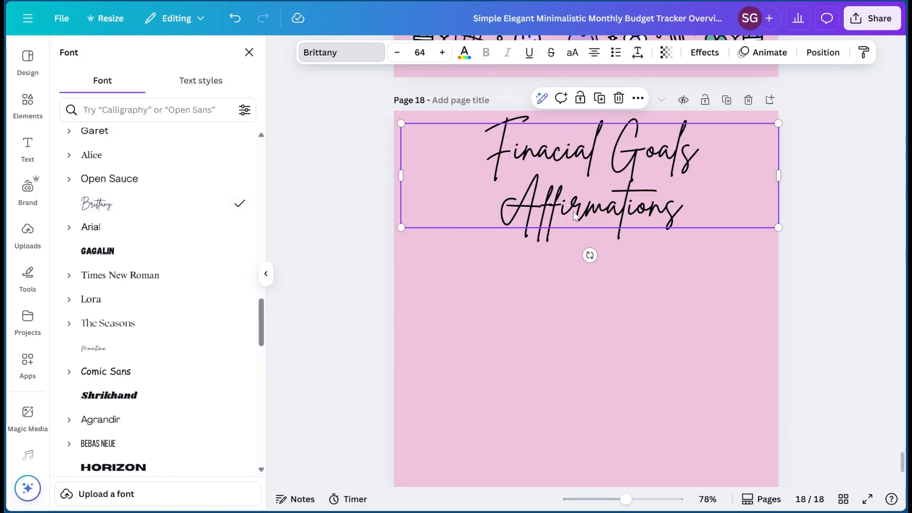
- Shrink the "Finacial Goals Affirmations" heading to a font size of about 61.3 and center it across the page
{"action": "left_click_drag", "start_coordinate": [778, 228], "coordinate": [763, 224]}
{"action": "mouse_move", "coordinate": [667, 175]}
{"action": "left_mouse_down"}
{"action": "mouse_move", "coordinate": [689, 180]}
{"action": "mouse_move", "coordinate": [673, 182]}
{"action": "left_mouse_up"}
- Try the Lora and Cinzel Decorative fonts on the heading, and return it to Brittany
{"action": "left_click", "coordinate": [136, 297]}
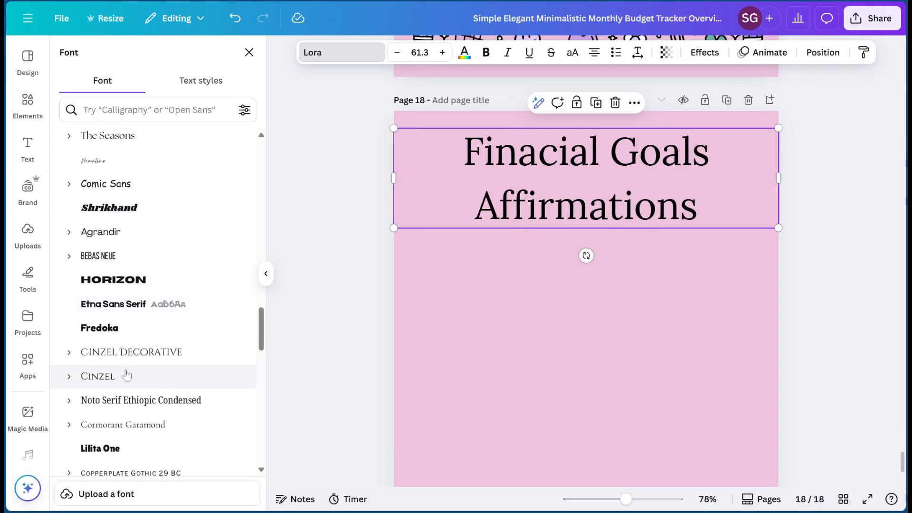
{"action": "left_click", "coordinate": [135, 353]}
{"action": "scroll", "coordinate": [134, 230], "scroll_direction": "up", "scroll_amount": 5}
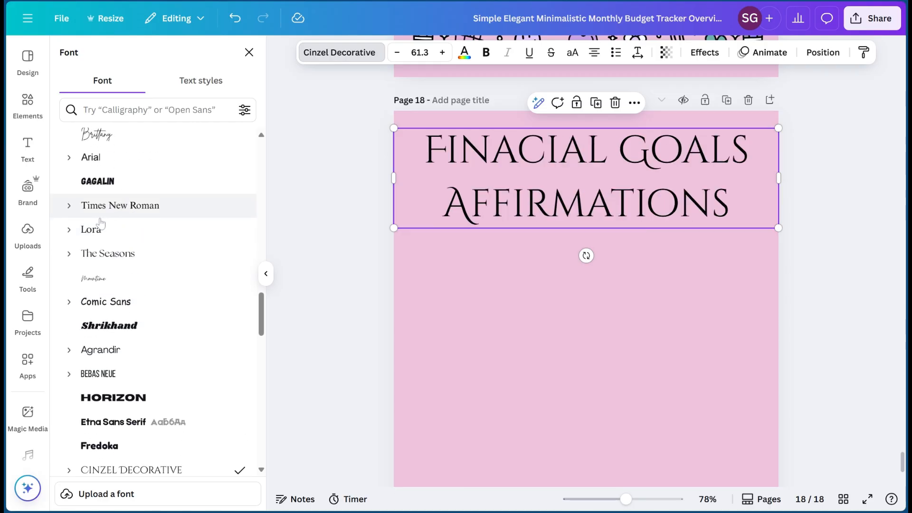
{"action": "left_click", "coordinate": [97, 134]}
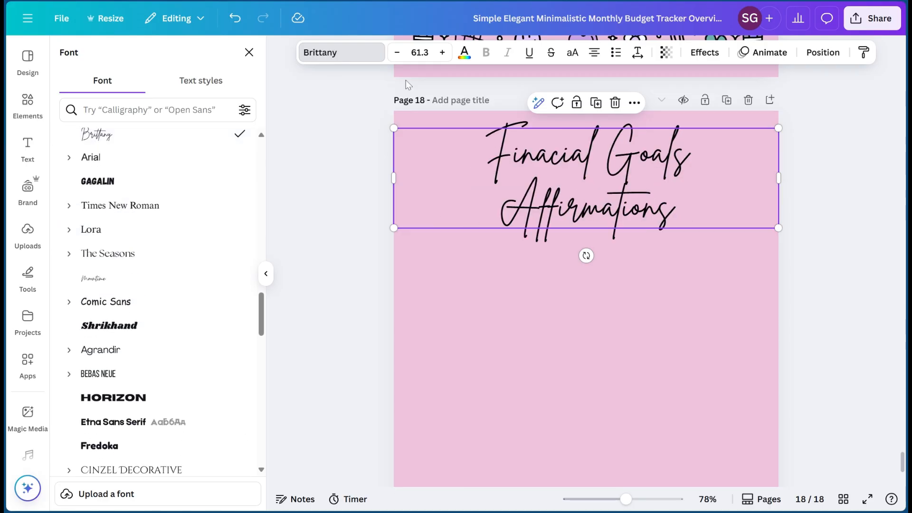
- Tighten the heading's line spacing to about 1.11 and keep the heading centered near the top of the page
{"action": "left_click", "coordinate": [637, 52]}
{"action": "left_click_drag", "start_coordinate": [614, 143], "coordinate": [605, 143]}
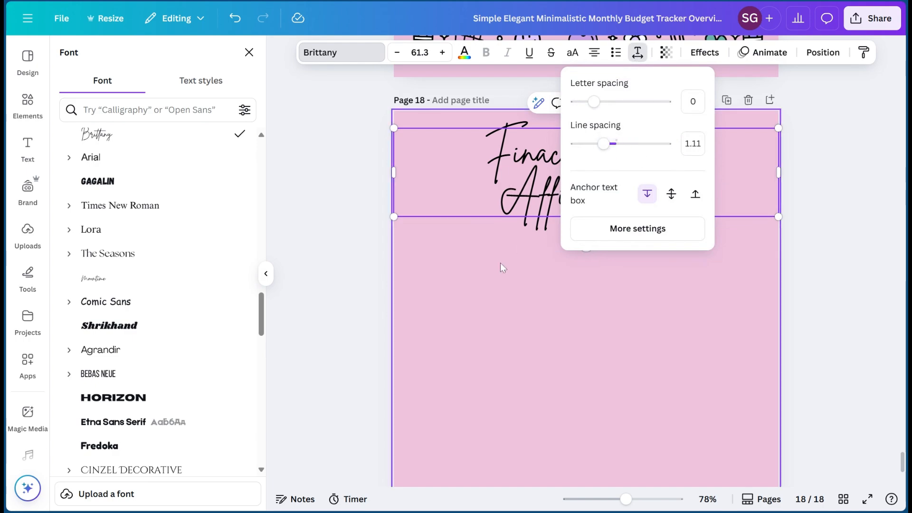
{"action": "left_click", "coordinate": [481, 284]}
{"action": "scroll", "coordinate": [515, 256], "scroll_direction": "down", "scroll_amount": 2}
{"action": "scroll", "coordinate": [515, 256], "scroll_direction": "up", "scroll_amount": 1}
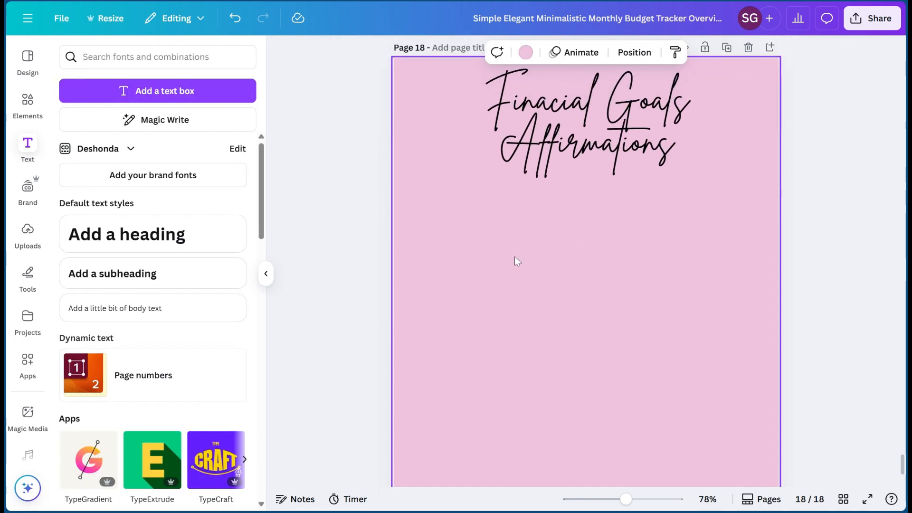
{"action": "left_click", "coordinate": [558, 134]}
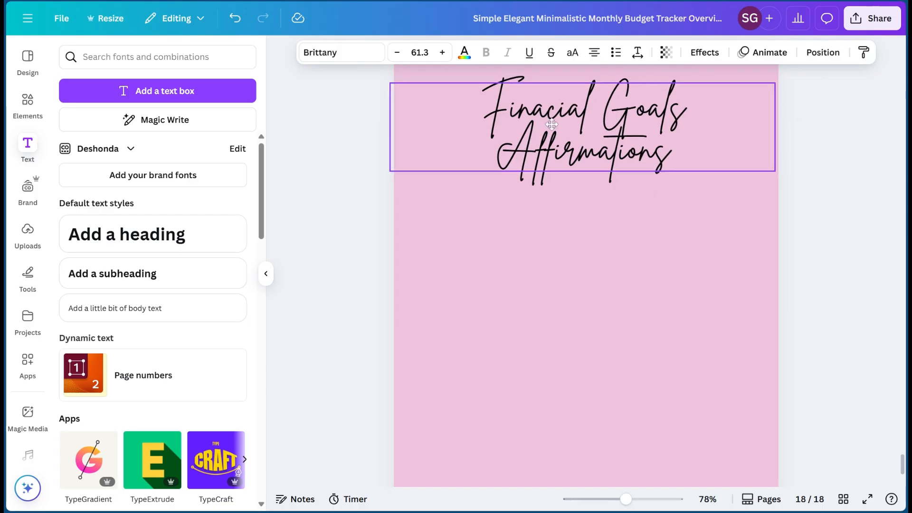
{"action": "left_click_drag", "start_coordinate": [561, 121], "coordinate": [564, 120]}
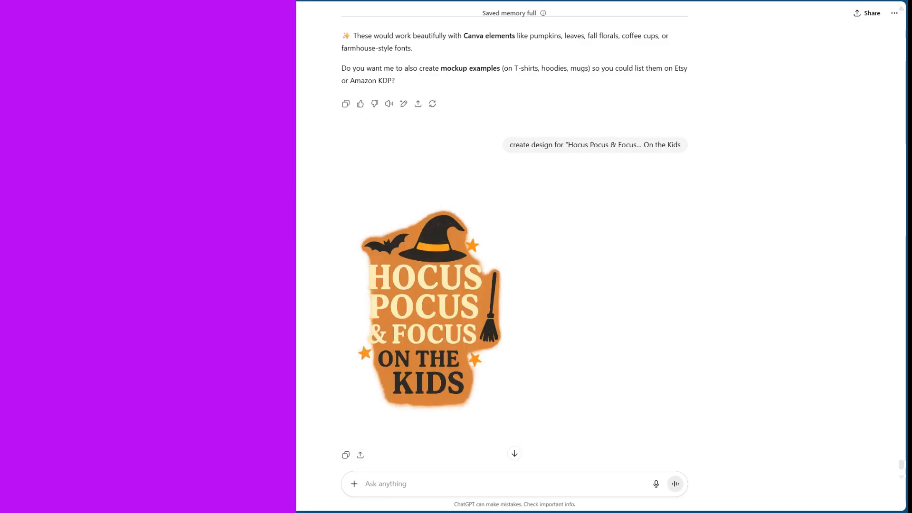
- Switch to ChatGPT and submit the prompt "write short affirmations for teachers about budeting, meeting financial goals, wealth mindset"
{"action": "type", "text": "write sho"}
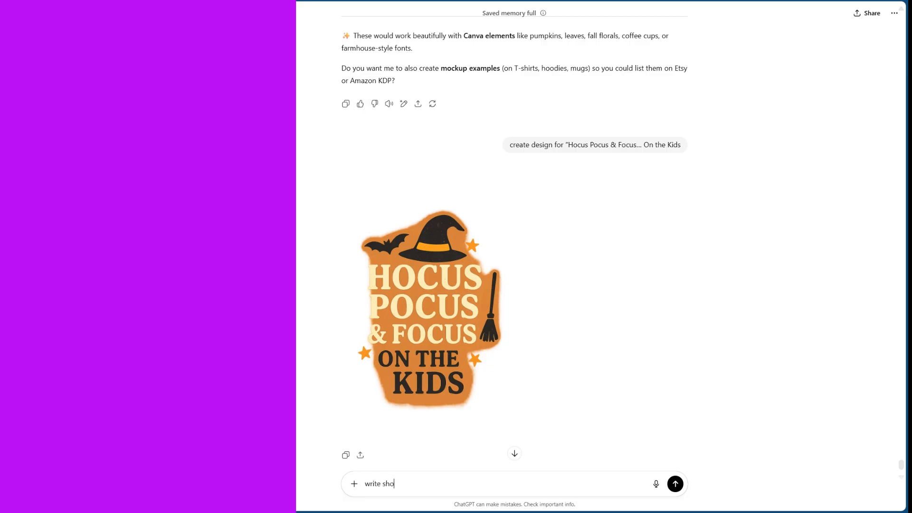
{"action": "type", "text": "rt affirmations for t"}
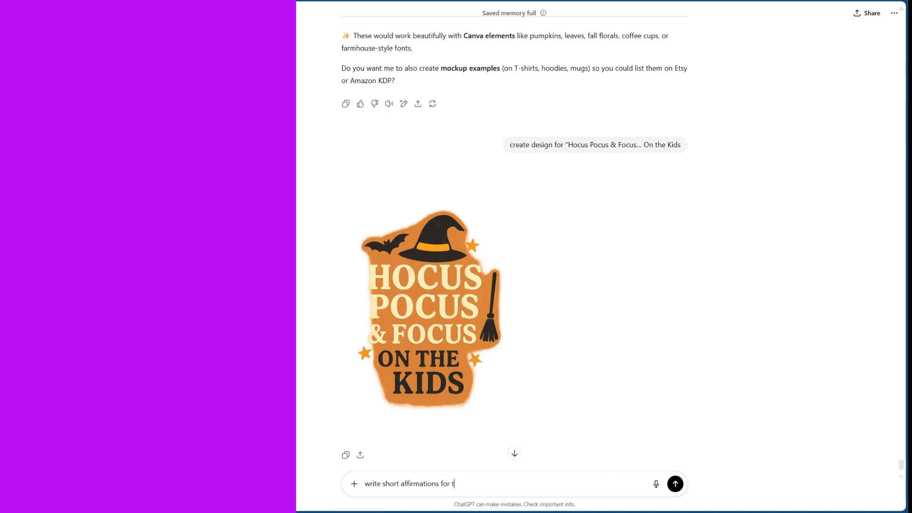
{"action": "type", "text": "eachers anp"}
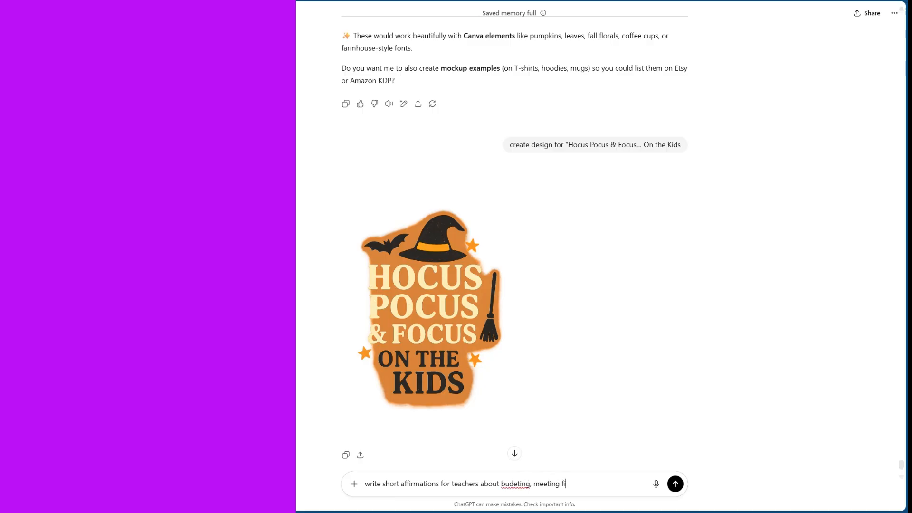
{"action": "type", "text": "ial gialslth"}
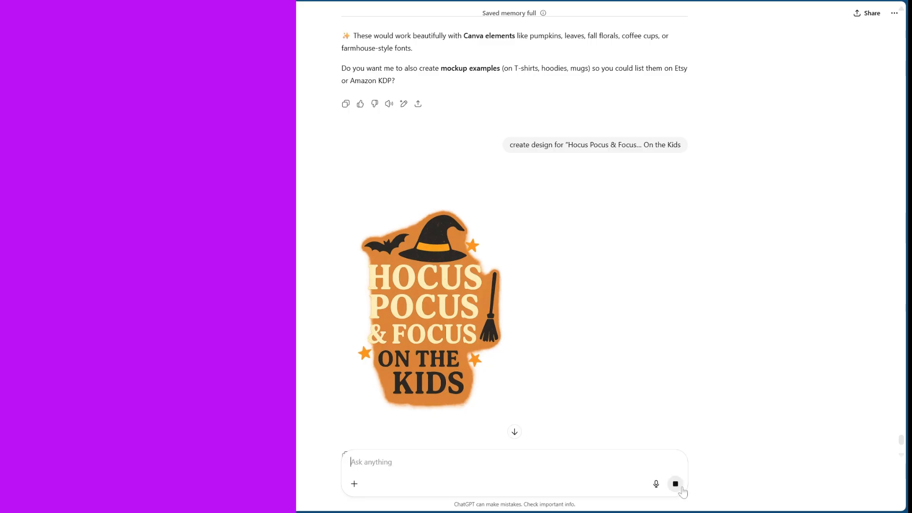
{"action": "left_click", "coordinate": [675, 484]}
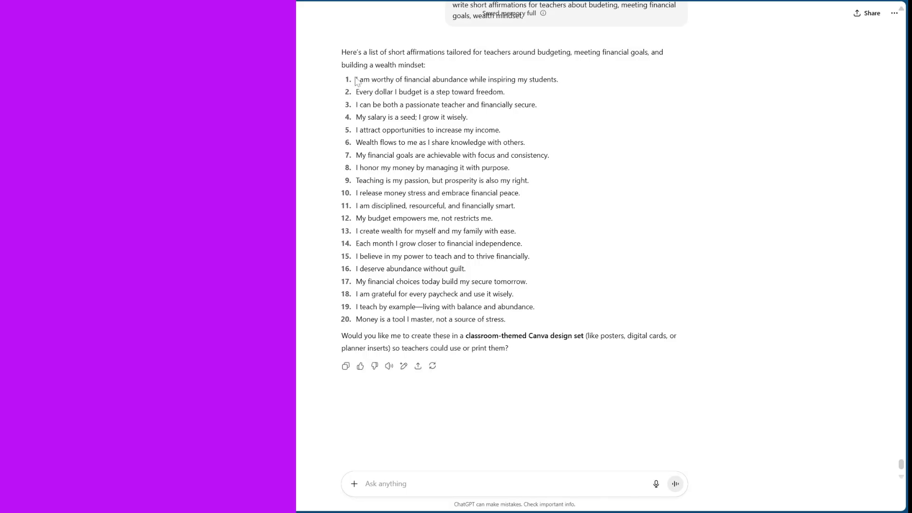
- Copy the first 16 affirmations from ChatGPT's answer and paste them below the heading on page 18 in Canva
{"action": "left_click_drag", "start_coordinate": [354, 78], "coordinate": [512, 278]}
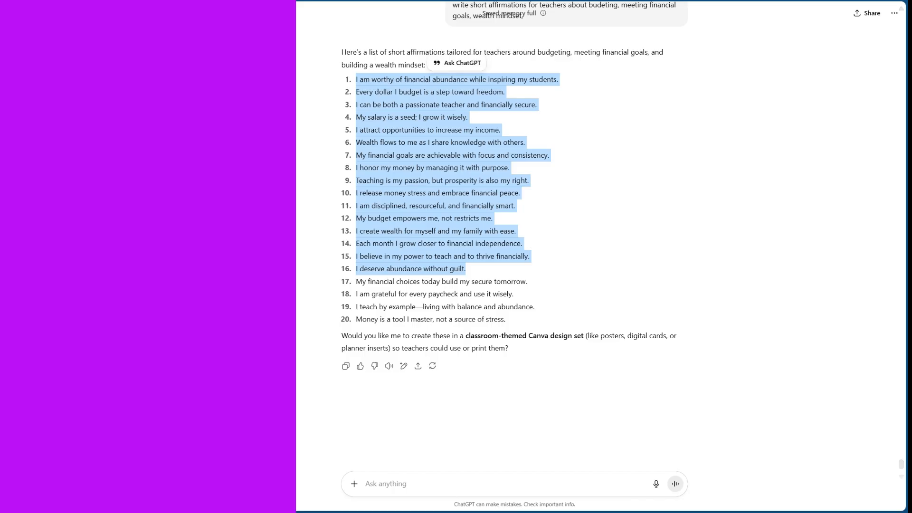
{"action": "left_click", "coordinate": [420, 1]}
{"action": "right_click", "coordinate": [491, 247]}
{"action": "left_click", "coordinate": [557, 317]}
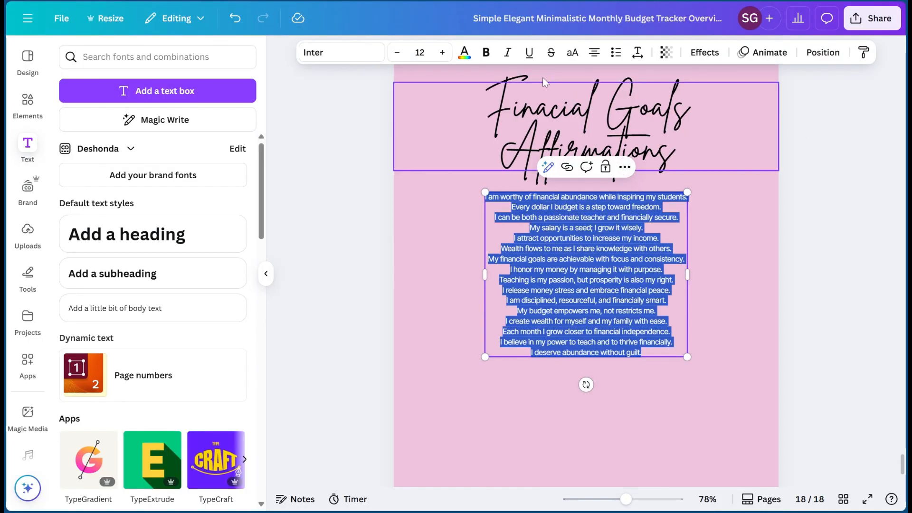
- Format the affirmations as a left-aligned numbered list, enlarge the text to about 16.9 and narrow its text box
{"action": "left_click", "coordinate": [616, 53]}
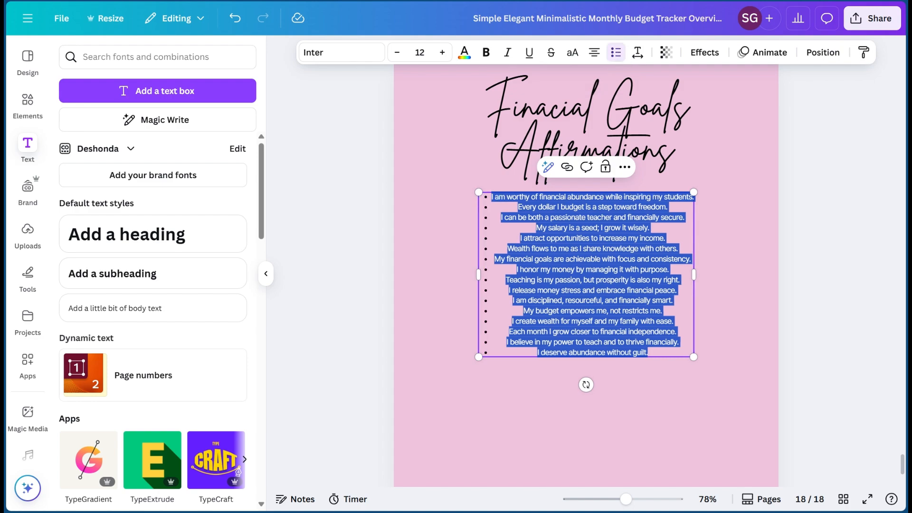
{"action": "left_click", "coordinate": [616, 54]}
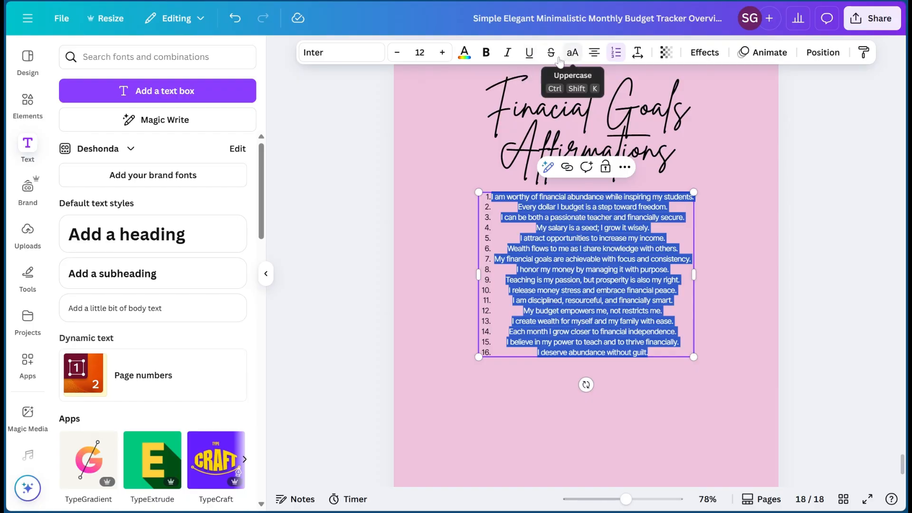
{"action": "left_click", "coordinate": [595, 54]}
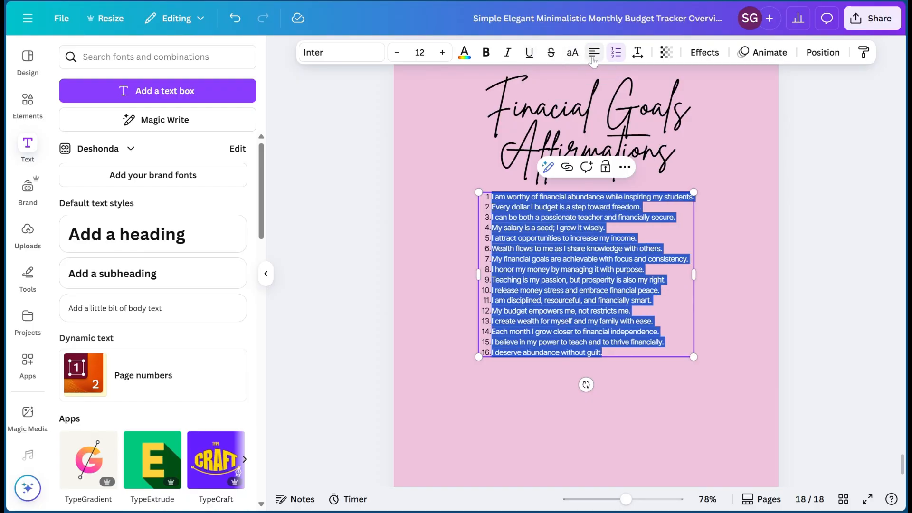
{"action": "left_click_drag", "start_coordinate": [694, 357], "coordinate": [780, 430]}
{"action": "left_click_drag", "start_coordinate": [782, 308], "coordinate": [744, 330]}
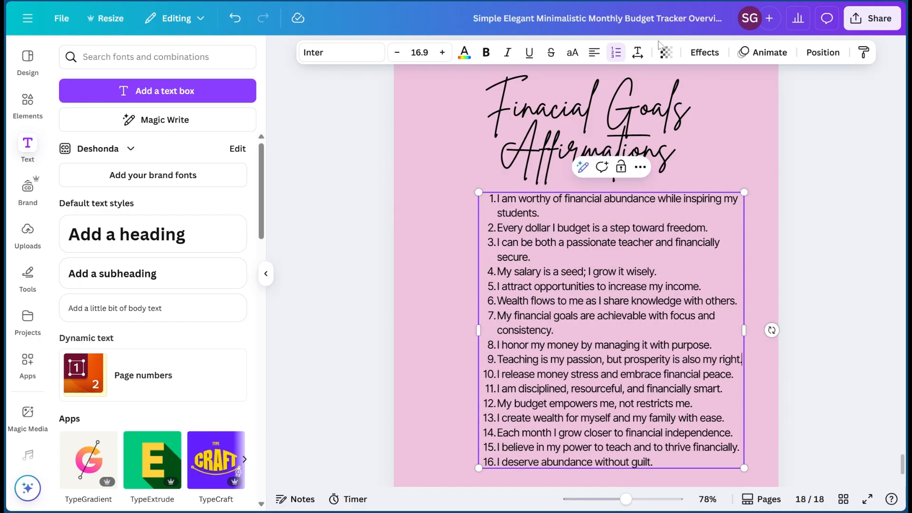
- Increase the line spacing of the ninth affirmation to about 1.94
{"action": "left_click", "coordinate": [637, 53]}
{"action": "left_click_drag", "start_coordinate": [612, 147], "coordinate": [642, 160]}
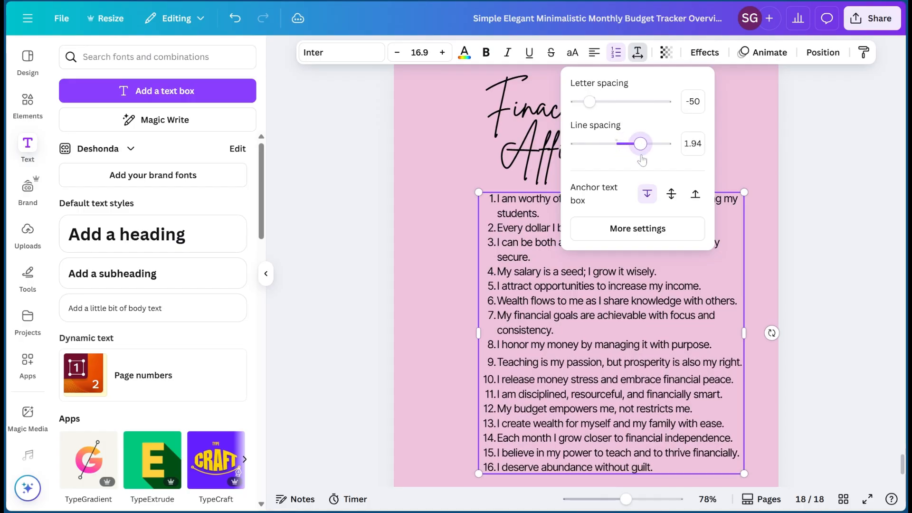
{"action": "left_click", "coordinate": [709, 157]}
- Resize the affirmations list to a text size of about 18.9 and center it below the heading
{"action": "scroll", "coordinate": [662, 332], "scroll_direction": "down", "scroll_amount": 3}
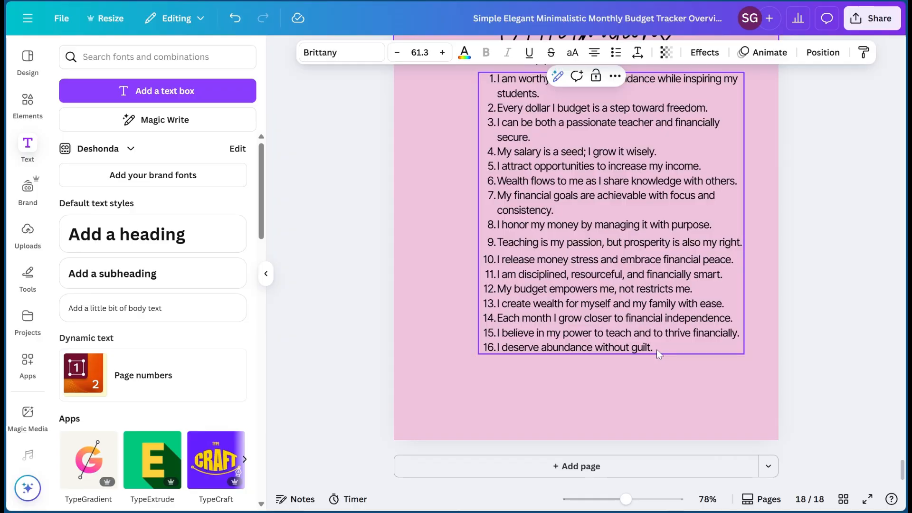
{"action": "right_click", "coordinate": [659, 354]}
{"action": "left_click", "coordinate": [551, 328]}
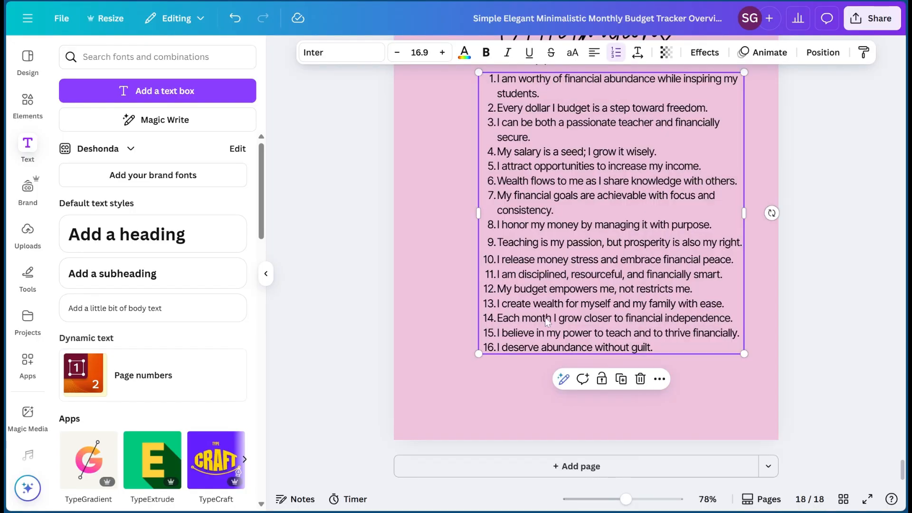
{"action": "left_click_drag", "start_coordinate": [479, 355], "coordinate": [434, 421]}
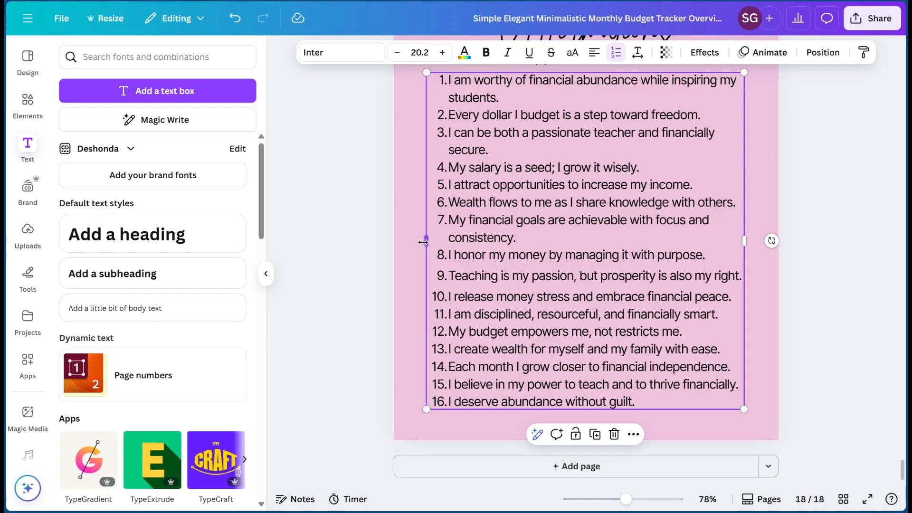
{"action": "mouse_move", "coordinate": [428, 240]}
{"action": "left_mouse_down"}
{"action": "mouse_move", "coordinate": [446, 234]}
{"action": "mouse_move", "coordinate": [426, 230]}
{"action": "left_mouse_up"}
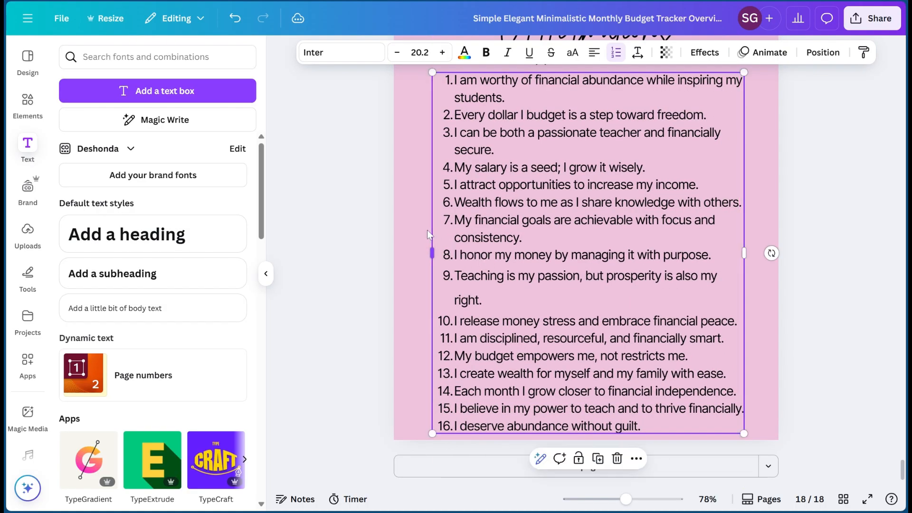
{"action": "left_click_drag", "start_coordinate": [744, 73], "coordinate": [724, 94]}
{"action": "left_click_drag", "start_coordinate": [669, 148], "coordinate": [676, 118]}
{"action": "scroll", "coordinate": [713, 104], "scroll_direction": "up", "scroll_amount": 1}
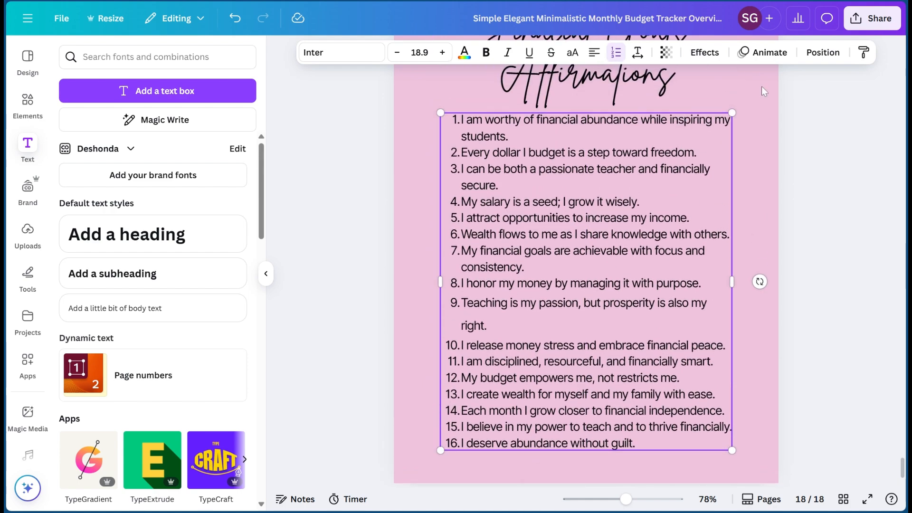
- Change the background color of page 18 to white
{"action": "left_click", "coordinate": [757, 133]}
{"action": "scroll", "coordinate": [678, 135], "scroll_direction": "up", "scroll_amount": 2}
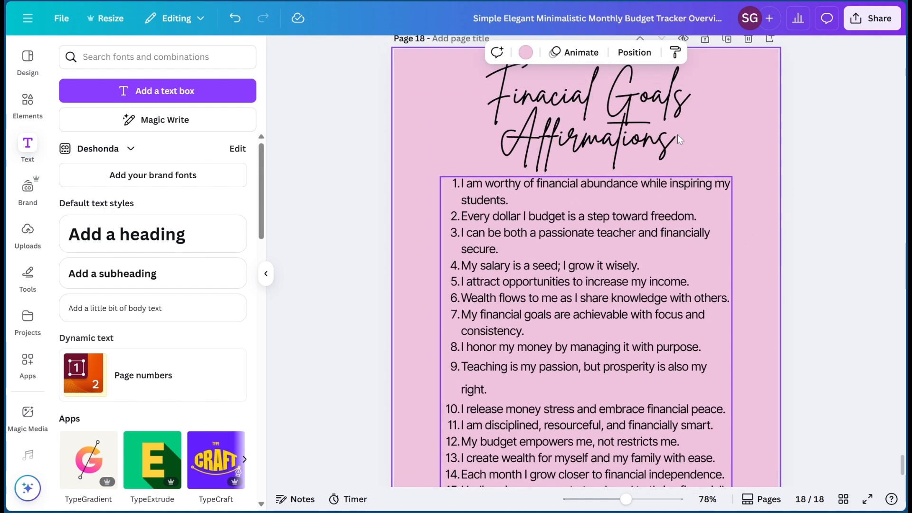
{"action": "left_click", "coordinate": [486, 124]}
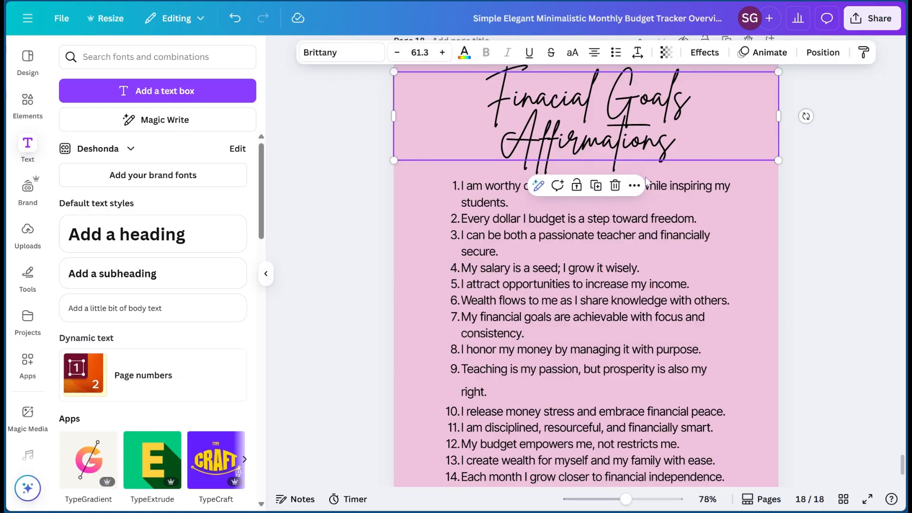
{"action": "left_click", "coordinate": [744, 214]}
{"action": "left_click", "coordinate": [525, 52]}
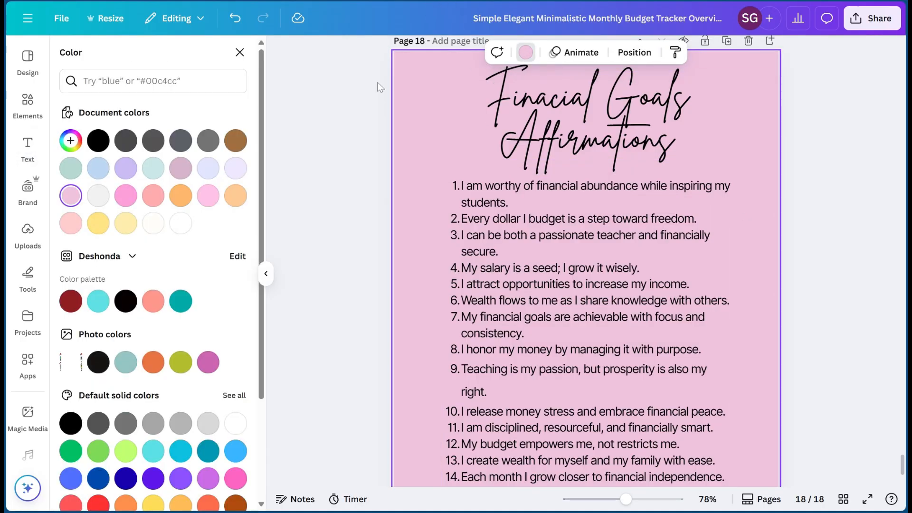
{"action": "left_click", "coordinate": [181, 223]}
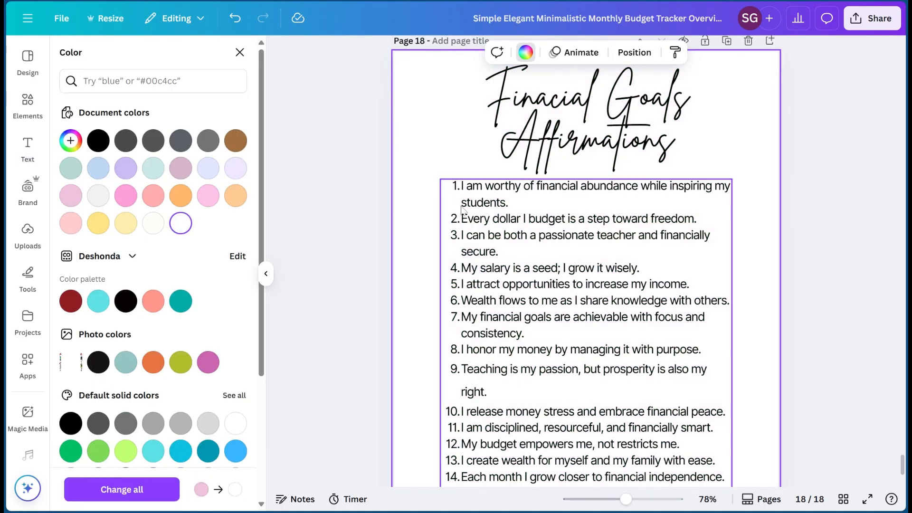
{"action": "scroll", "coordinate": [470, 215], "scroll_direction": "down", "scroll_amount": 2}
{"action": "left_click", "coordinate": [607, 248]}
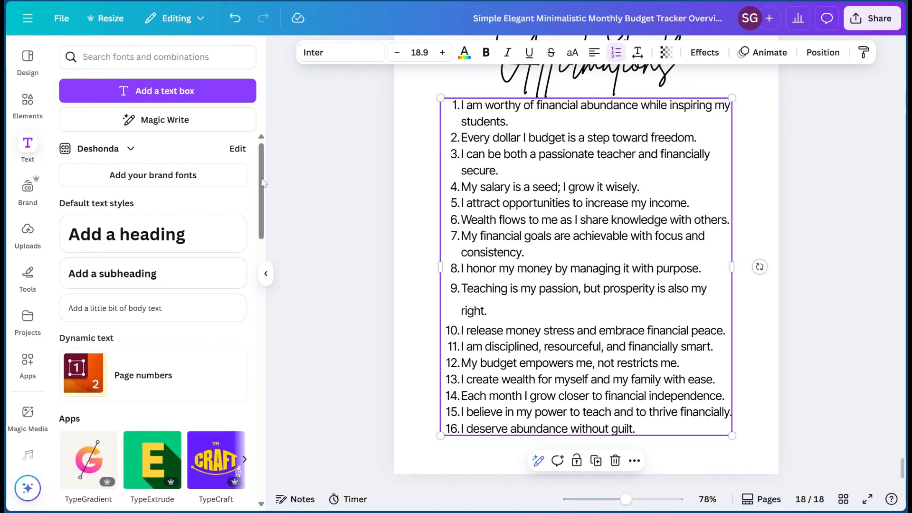
- Search the elements library for wealth and browse its graphics and photos for affirmations page imagery
{"action": "left_click", "coordinate": [28, 102]}
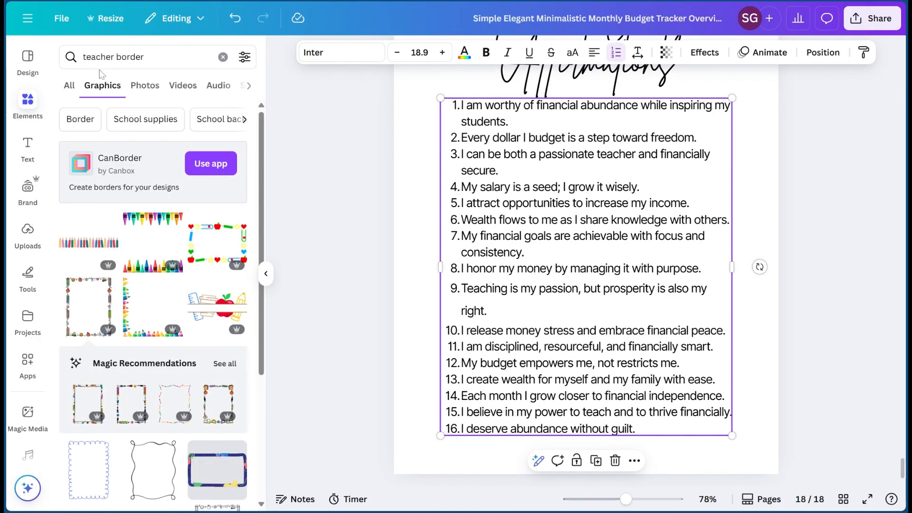
{"action": "left_click", "coordinate": [222, 58]}
{"action": "type", "text": "wealth"}
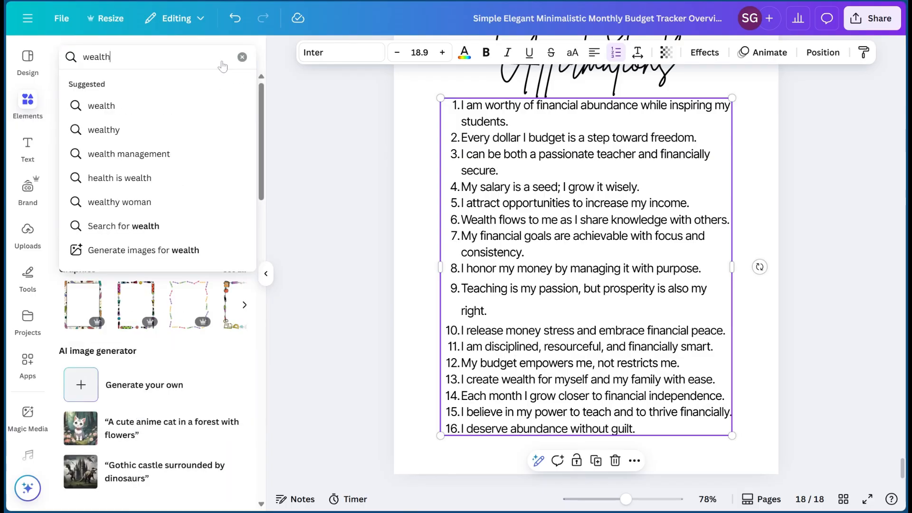
{"action": "key", "text": "Return"}
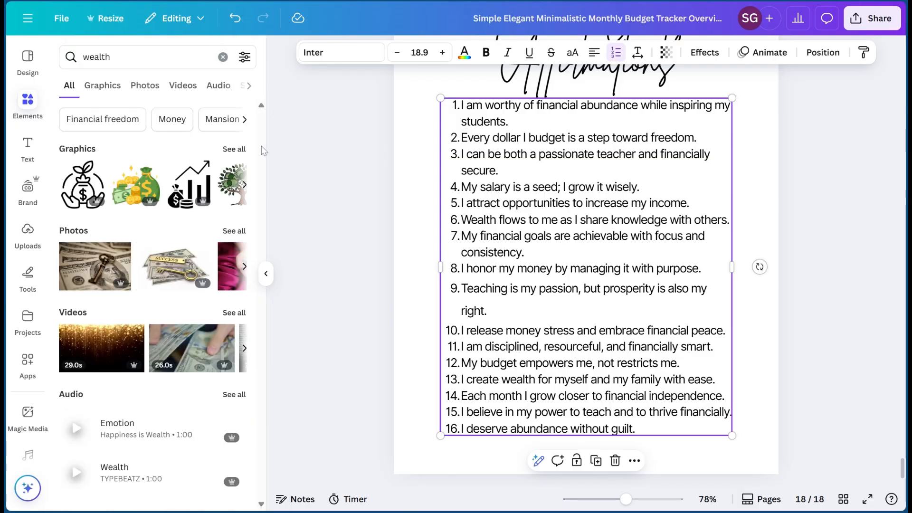
{"action": "left_click", "coordinate": [237, 149]}
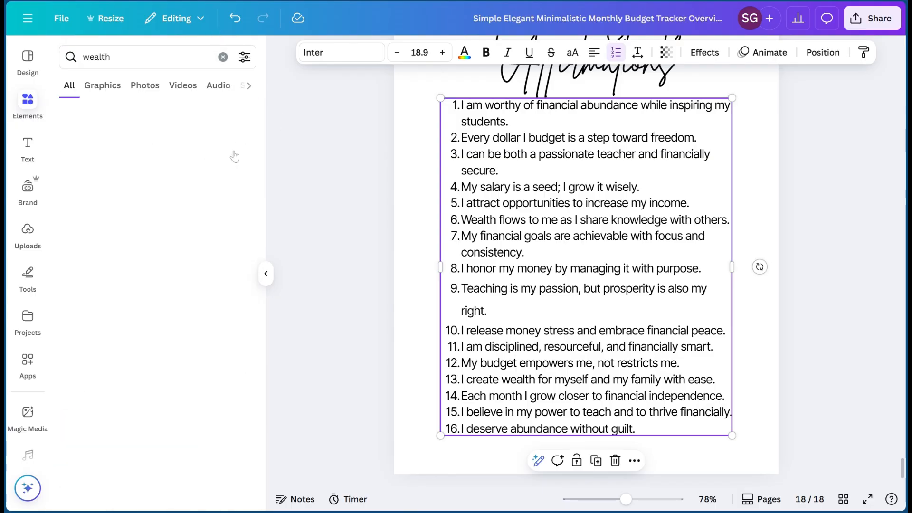
{"action": "scroll", "coordinate": [163, 354], "scroll_direction": "down", "scroll_amount": 3}
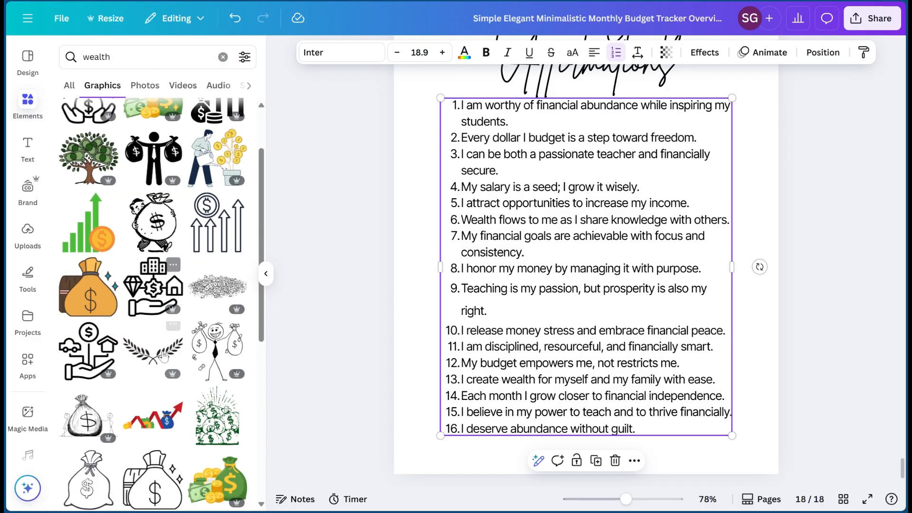
{"action": "scroll", "coordinate": [166, 238], "scroll_direction": "up", "scroll_amount": 3}
{"action": "left_click", "coordinate": [145, 85]}
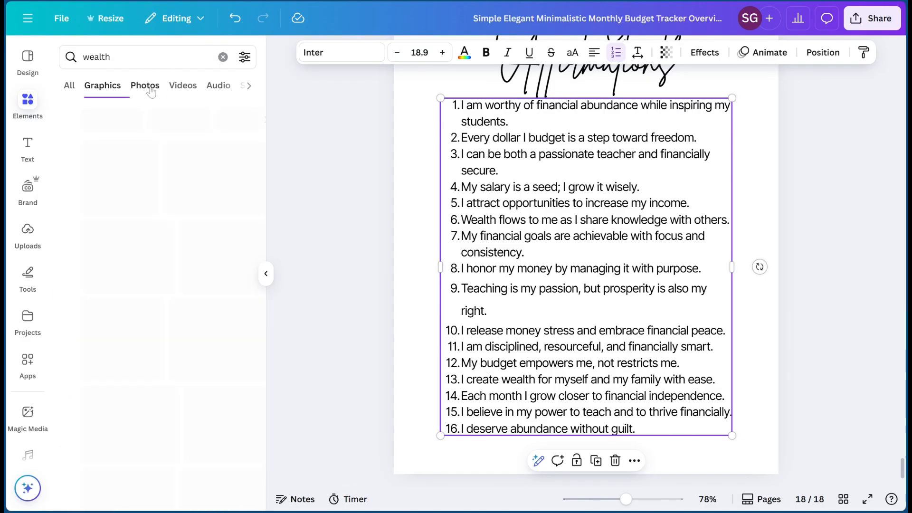
{"action": "scroll", "coordinate": [160, 220], "scroll_direction": "down", "scroll_amount": 5}
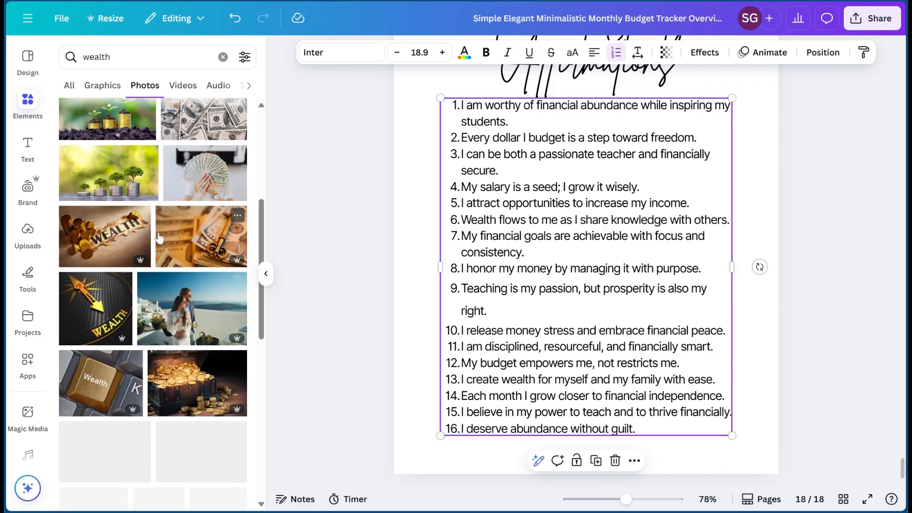
- Search for money, add the photo of stacked dollar bundles and shrink it to sit right of the affirmations heading
{"action": "left_click", "coordinate": [222, 57]}
{"action": "type", "text": "money"}
{"action": "key", "text": "Return"}
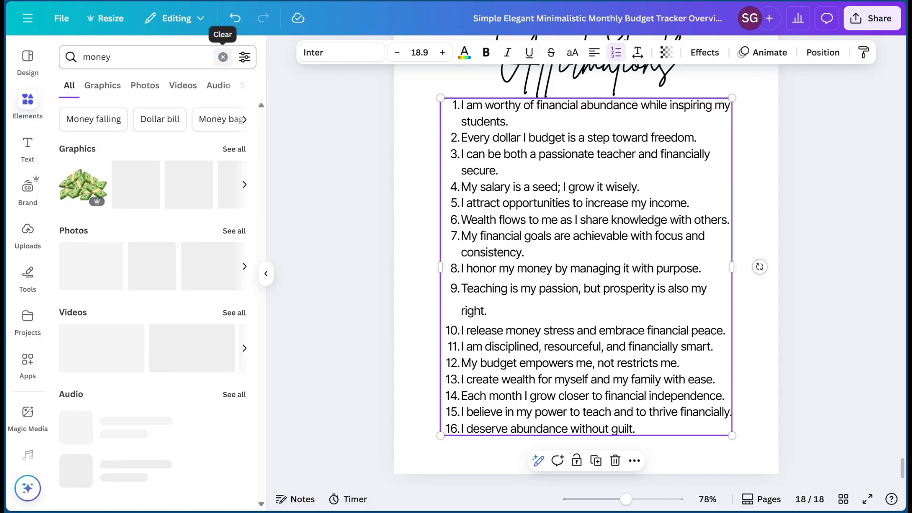
{"action": "left_click", "coordinate": [96, 270]}
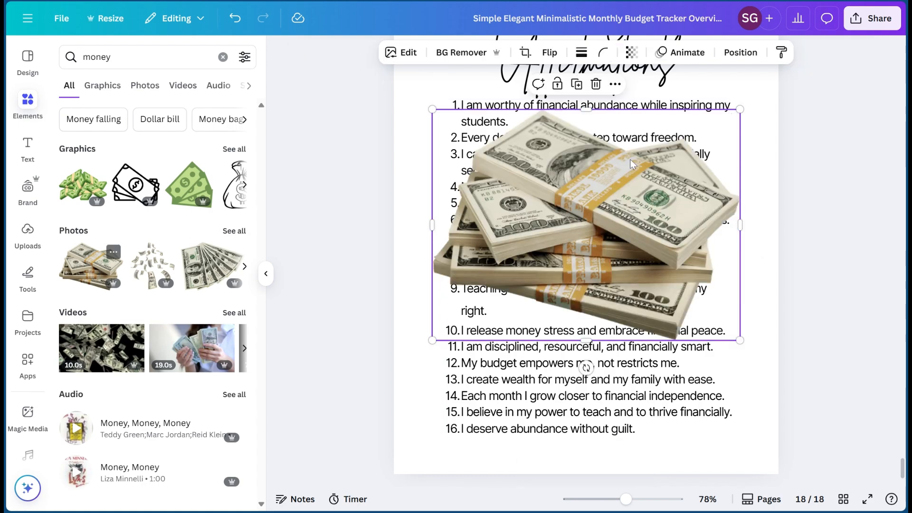
{"action": "left_click_drag", "start_coordinate": [739, 109], "coordinate": [525, 270]}
{"action": "left_click_drag", "start_coordinate": [483, 300], "coordinate": [707, 128]}
{"action": "scroll", "coordinate": [707, 129], "scroll_direction": "up", "scroll_amount": 2}
{"action": "left_click_drag", "start_coordinate": [704, 225], "coordinate": [734, 155]}
- Reduce the affirmations heading to a text size of about 54.8 and narrow its text box to fit beside the money stack
{"action": "left_click", "coordinate": [612, 139]}
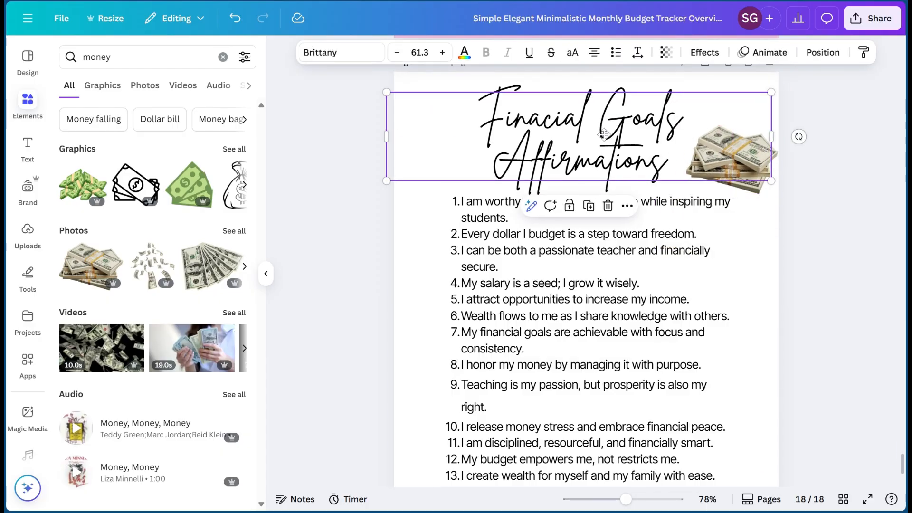
{"action": "left_click_drag", "start_coordinate": [387, 92], "coordinate": [425, 99]}
{"action": "left_click_drag", "start_coordinate": [569, 130], "coordinate": [550, 129]}
{"action": "left_click_drag", "start_coordinate": [770, 189], "coordinate": [758, 173]}
{"action": "left_click", "coordinate": [579, 142]}
{"action": "left_click", "coordinate": [811, 202]}
{"action": "left_click", "coordinate": [727, 147]}
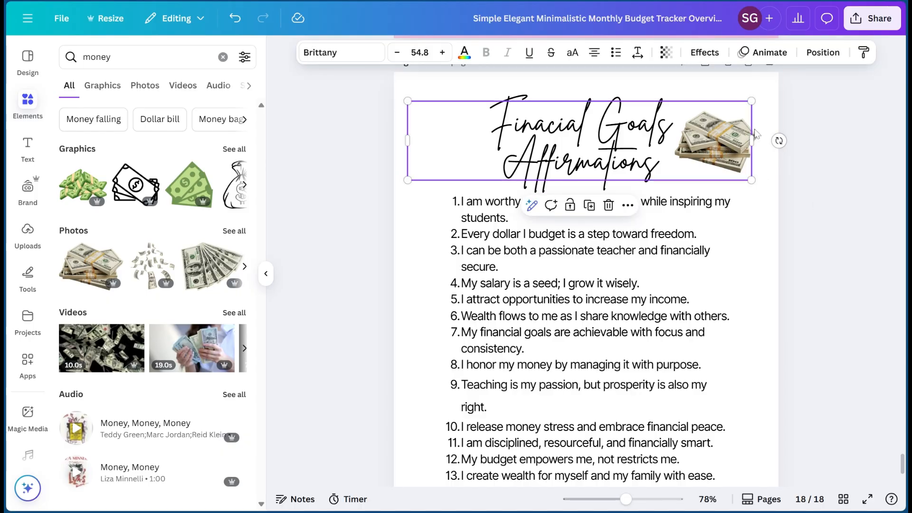
{"action": "left_click_drag", "start_coordinate": [750, 133], "coordinate": [627, 135]}
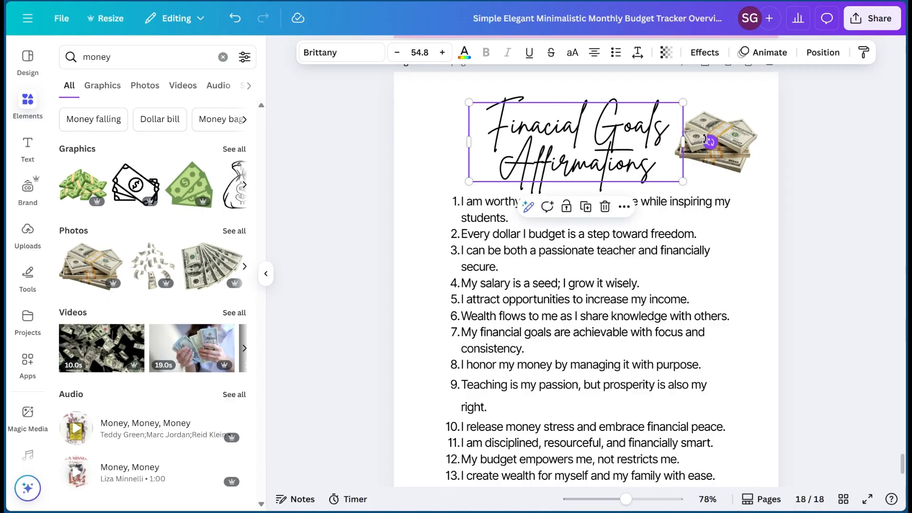
- Duplicate the money stack photo and align the copy on the left side of the heading
{"action": "left_click", "coordinate": [731, 122]}
{"action": "left_click", "coordinate": [717, 88]}
{"action": "left_click_drag", "start_coordinate": [739, 156], "coordinate": [451, 154]}
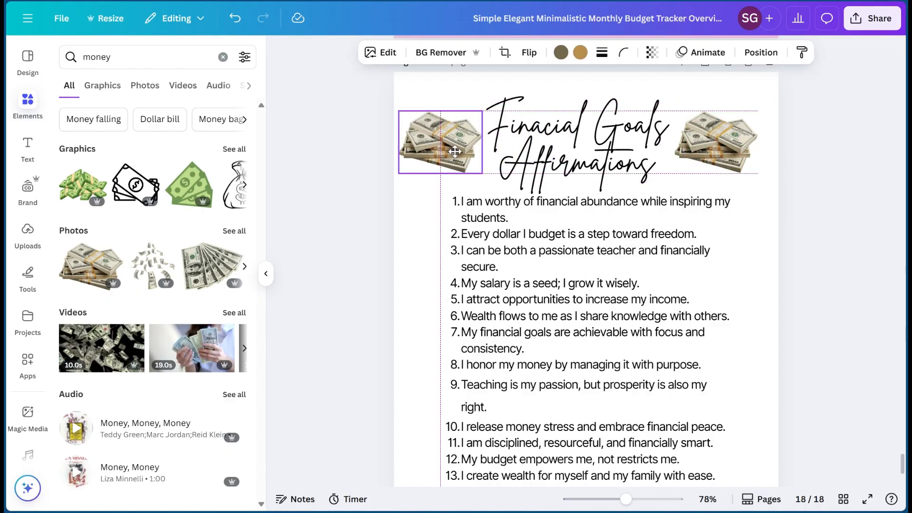
- Scale the heading and both money stacks together to a heading size of about 46.8 and center them above the list
{"action": "left_click", "coordinate": [348, 101]}
{"action": "left_click_drag", "start_coordinate": [349, 102], "coordinate": [759, 191]}
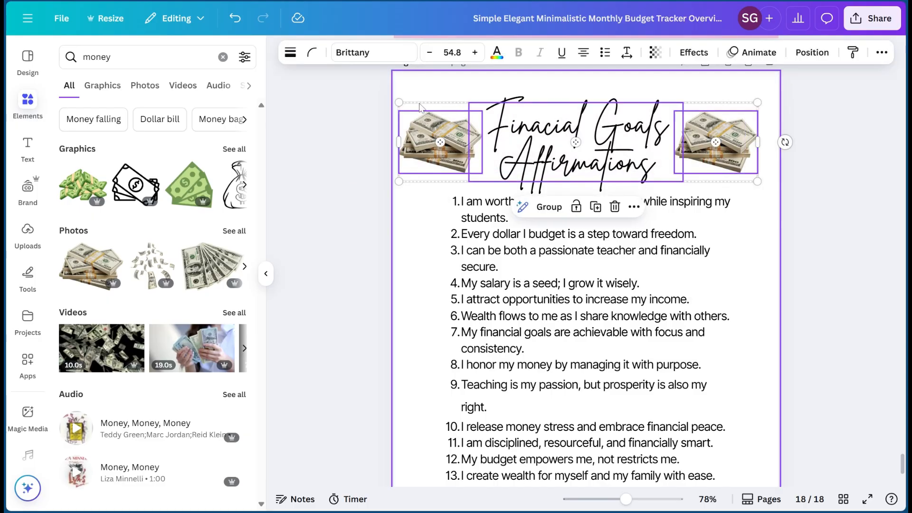
{"action": "left_click_drag", "start_coordinate": [399, 102], "coordinate": [451, 110]}
{"action": "left_click_drag", "start_coordinate": [656, 146], "coordinate": [637, 137]}
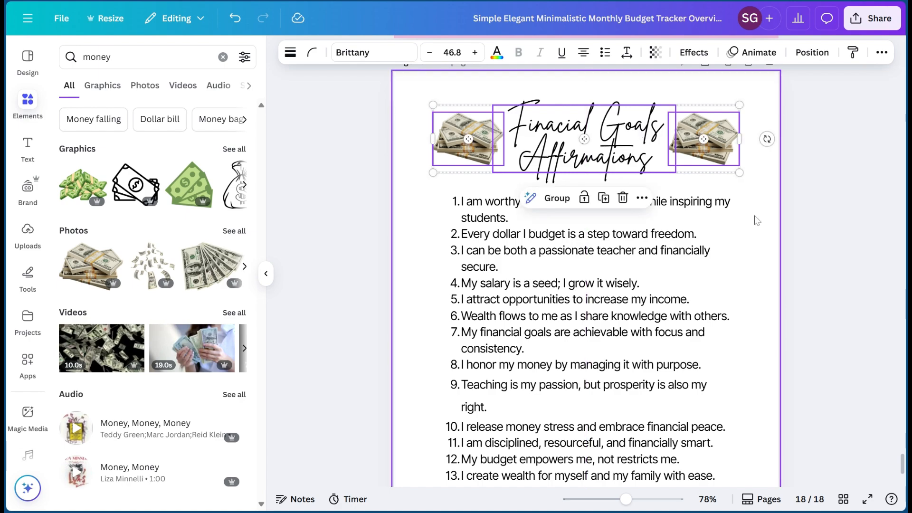
{"action": "left_click", "coordinate": [758, 232]}
- Search for money background and add the photo of dollar bills flying around a black center to page 18
{"action": "left_click", "coordinate": [724, 273]}
{"action": "scroll", "coordinate": [724, 272], "scroll_direction": "down", "scroll_amount": 3}
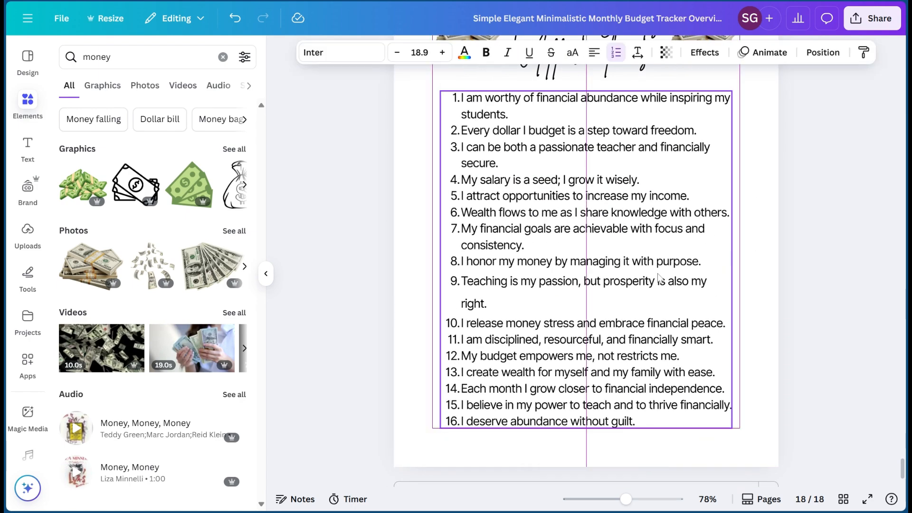
{"action": "left_click", "coordinate": [194, 57]}
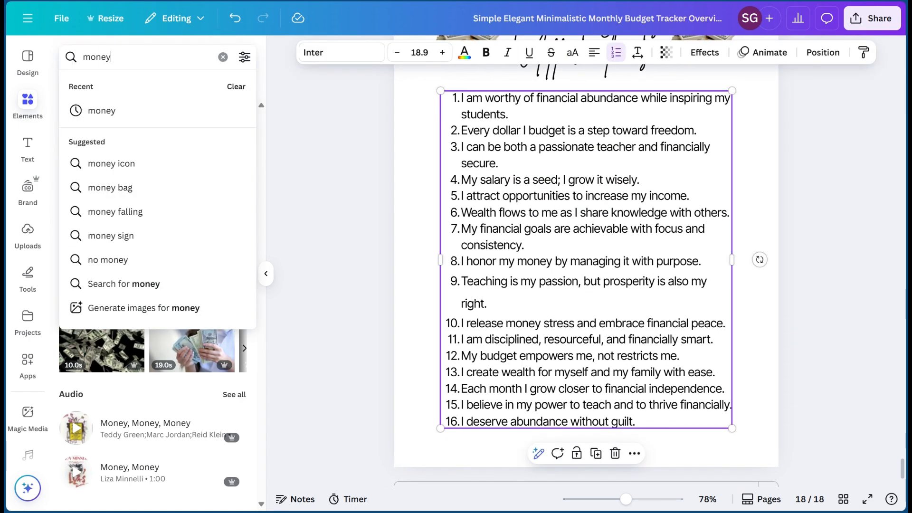
{"action": "type", "text": "background"}
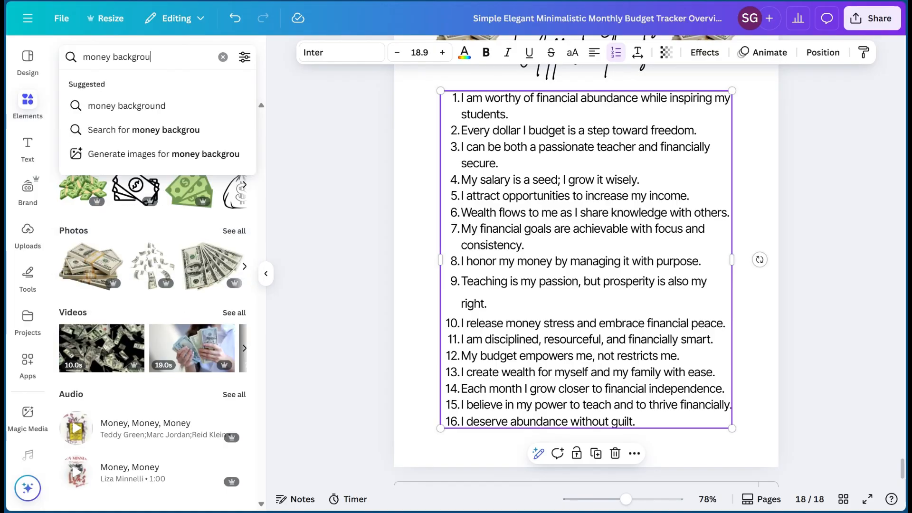
{"action": "key", "text": "Return"}
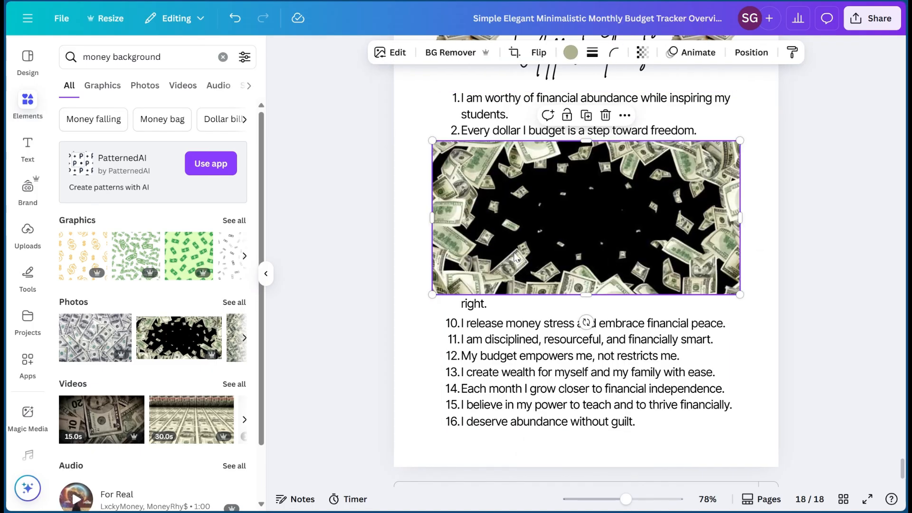
{"action": "left_click_drag", "start_coordinate": [584, 328], "coordinate": [661, 288]}
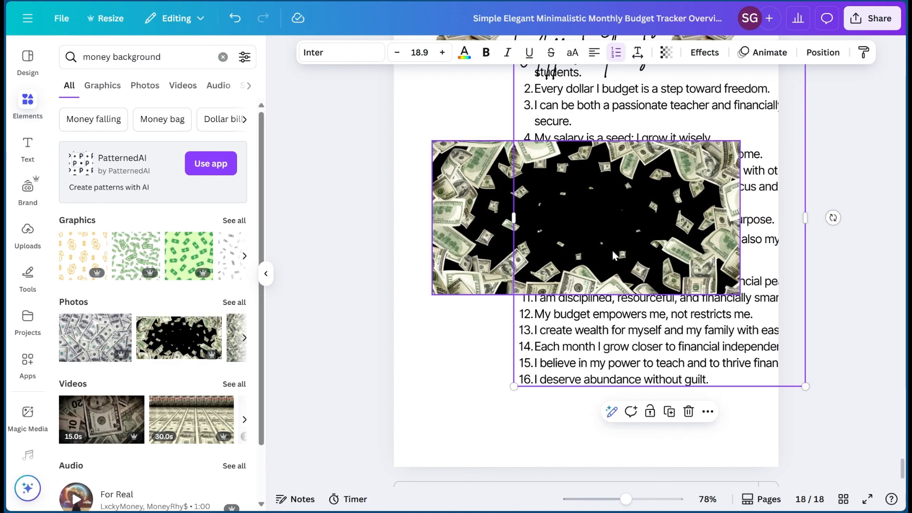
{"action": "left_click", "coordinate": [234, 22]}
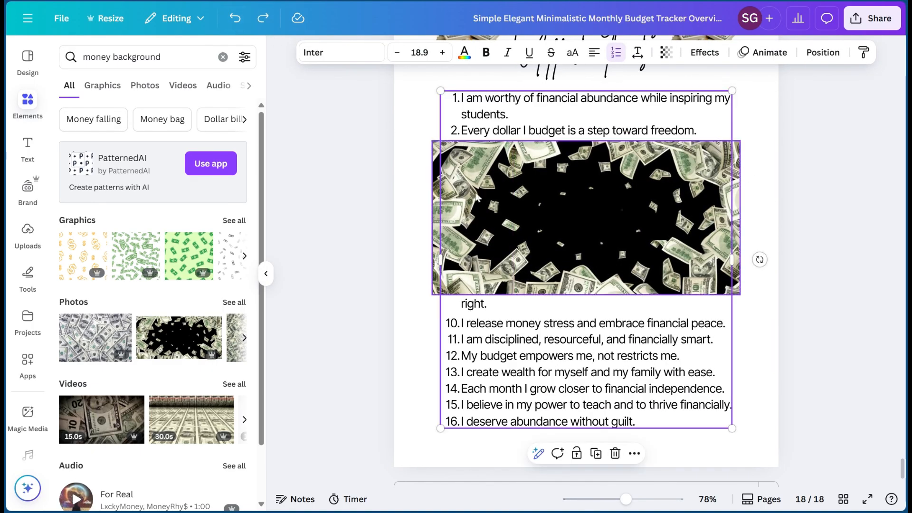
- Set the flying dollar bills photo as the page background and remove its black backdrop with BG Remover
{"action": "left_click", "coordinate": [511, 207]}
{"action": "right_click", "coordinate": [560, 195]}
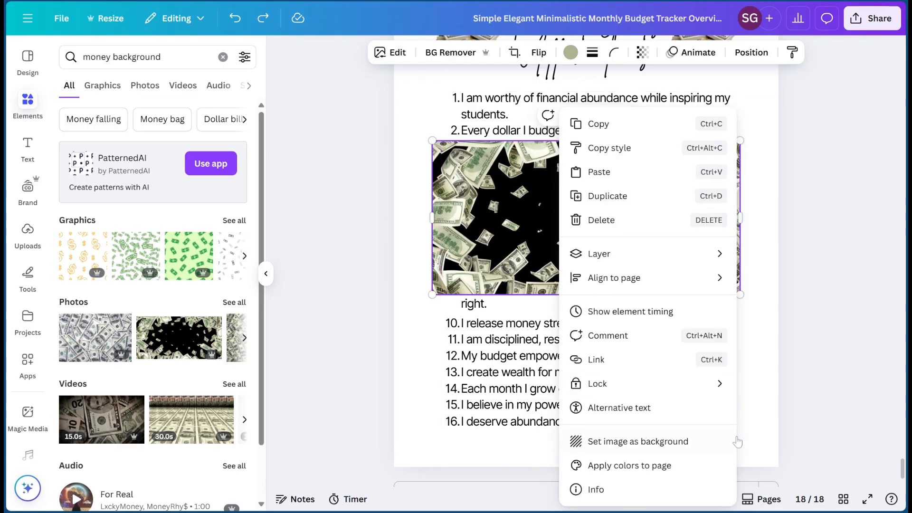
{"action": "left_click", "coordinate": [639, 443]}
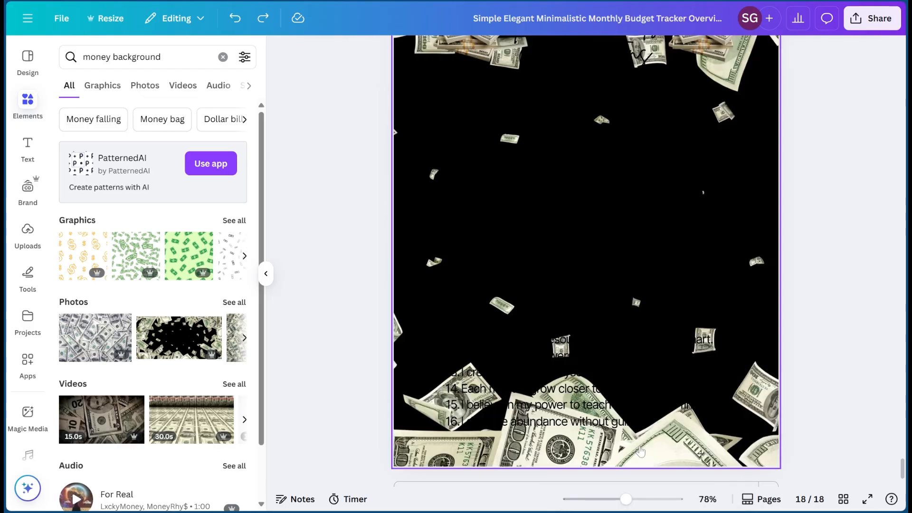
{"action": "left_click", "coordinate": [768, 131]}
{"action": "left_click", "coordinate": [478, 54]}
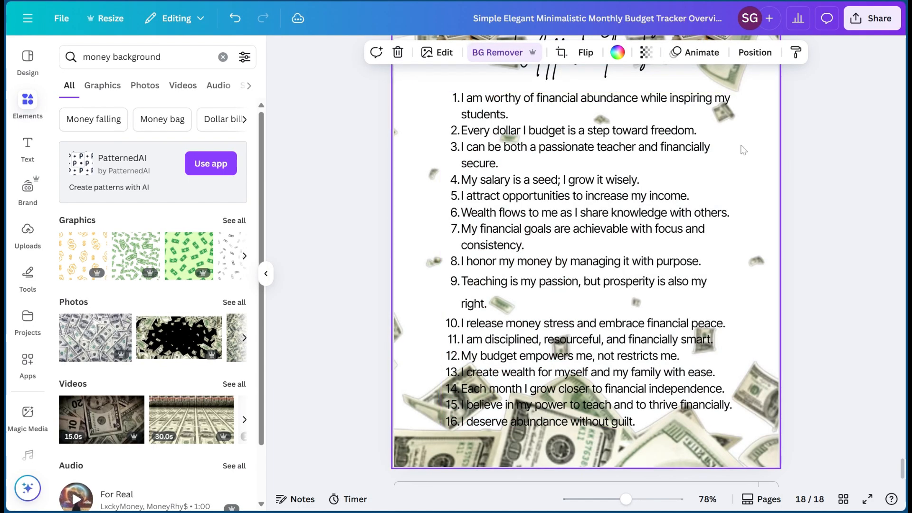
- Delete both money stack photos beside the affirmations heading
{"action": "scroll", "coordinate": [743, 146], "scroll_direction": "up", "scroll_amount": 3}
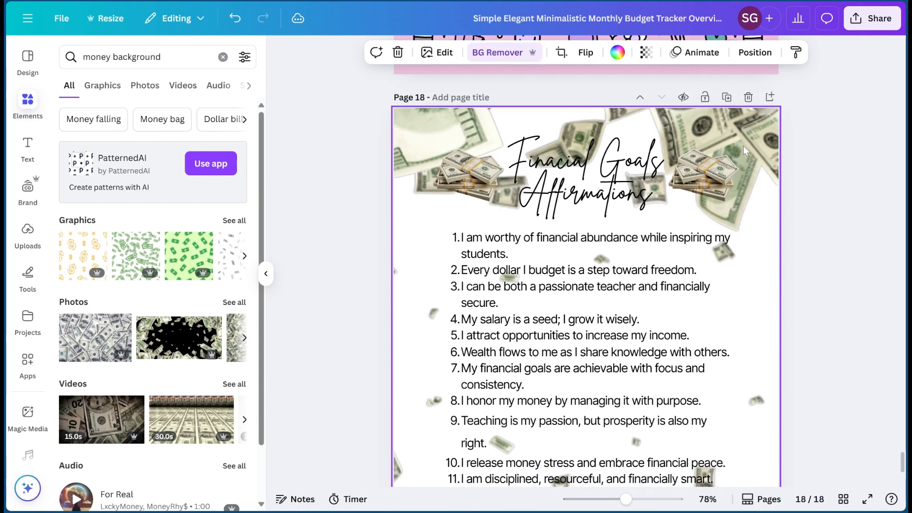
{"action": "left_click", "coordinate": [484, 168]}
{"action": "left_click", "coordinate": [484, 124]}
{"action": "left_click", "coordinate": [731, 176]}
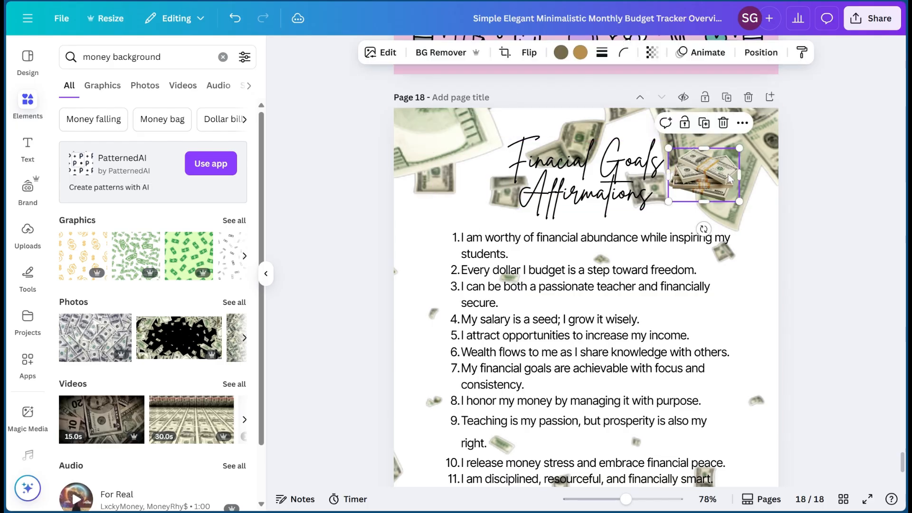
{"action": "left_click", "coordinate": [723, 122]}
- Set the transparency of the dollar bills background on page 18 to 20
{"action": "left_click", "coordinate": [718, 133]}
{"action": "scroll", "coordinate": [712, 251], "scroll_direction": "down", "scroll_amount": 3}
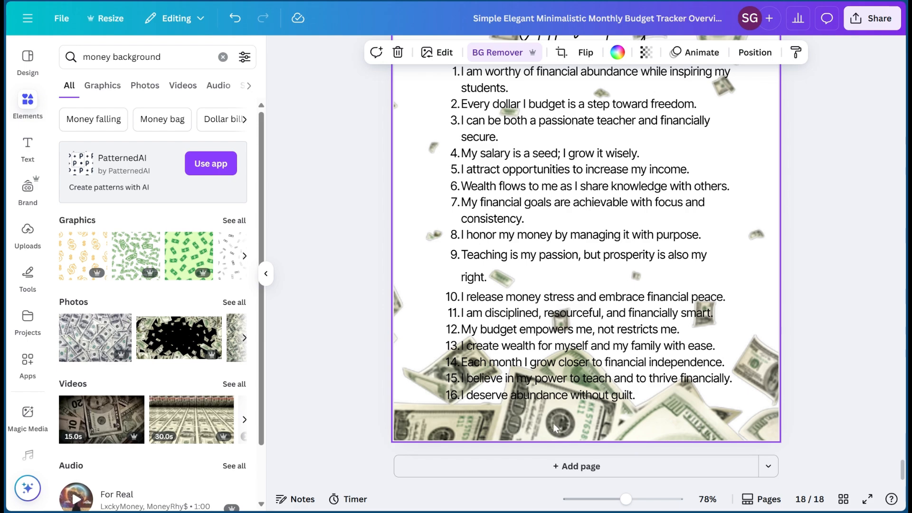
{"action": "right_click", "coordinate": [572, 434]}
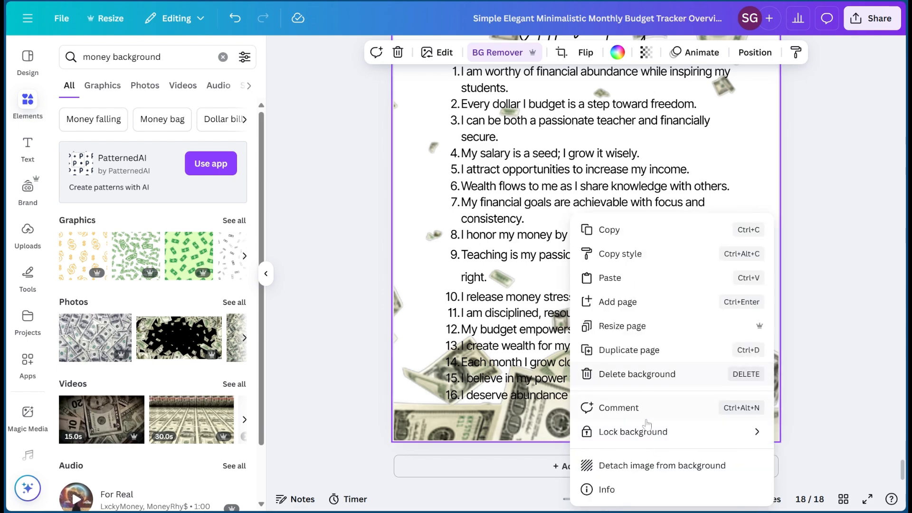
{"action": "left_click", "coordinate": [649, 53]}
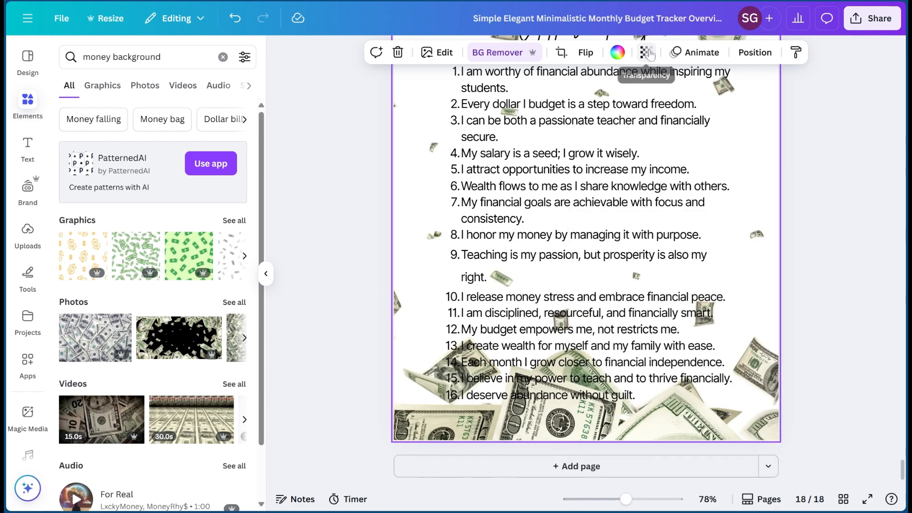
{"action": "left_click", "coordinate": [646, 53]}
{"action": "left_click_drag", "start_coordinate": [667, 107], "coordinate": [602, 102]}
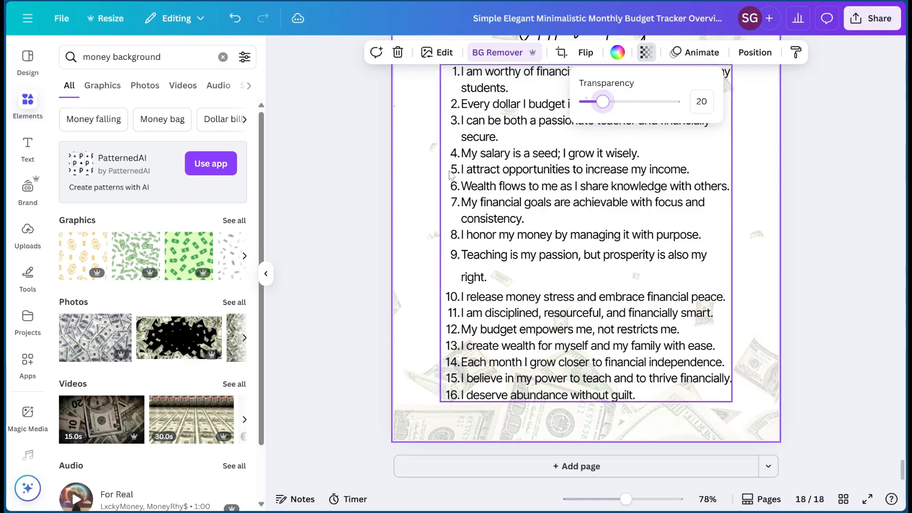
{"action": "scroll", "coordinate": [456, 172], "scroll_direction": "up", "scroll_amount": 3}
{"action": "scroll", "coordinate": [685, 194], "scroll_direction": "down", "scroll_amount": 3}
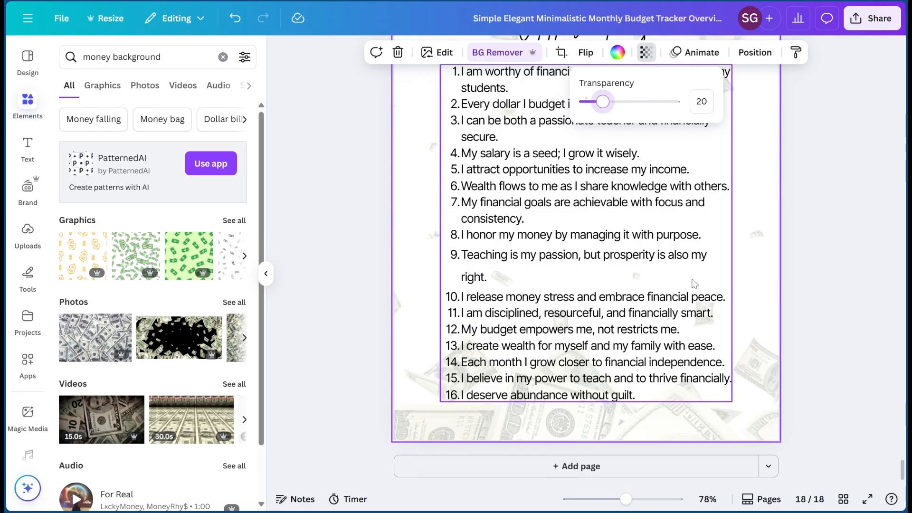
{"action": "scroll", "coordinate": [785, 250], "scroll_direction": "up", "scroll_amount": 2}
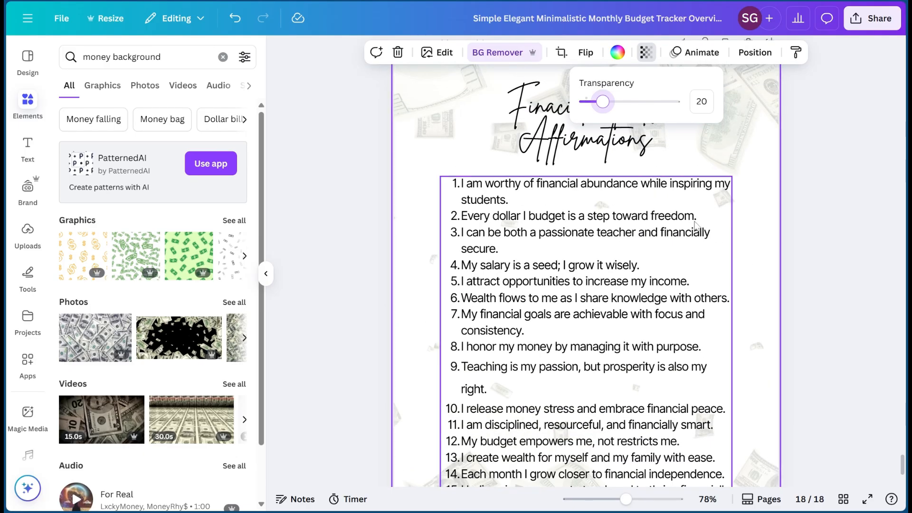
{"action": "left_click", "coordinate": [752, 161]}
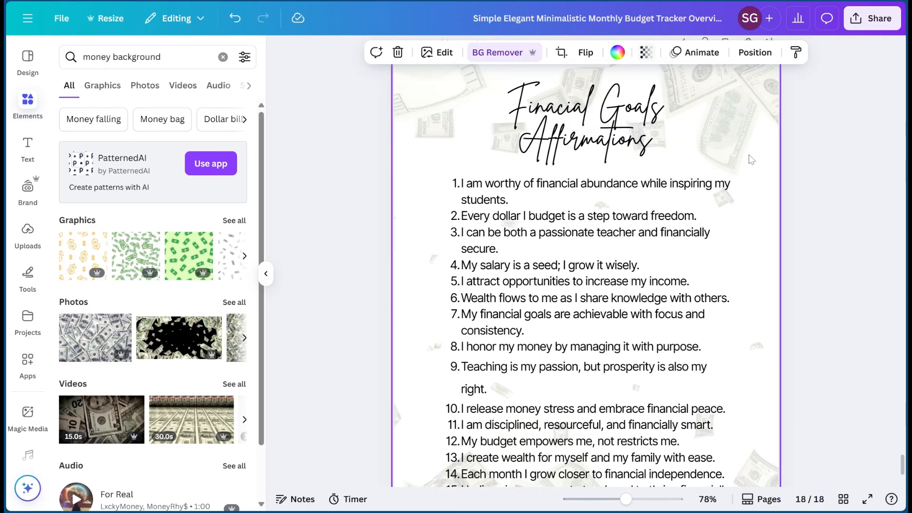
- Review the finished affirmations page, the teacher quote page and the savings tracker page before it
{"action": "scroll", "coordinate": [564, 227], "scroll_direction": "down", "scroll_amount": 1}
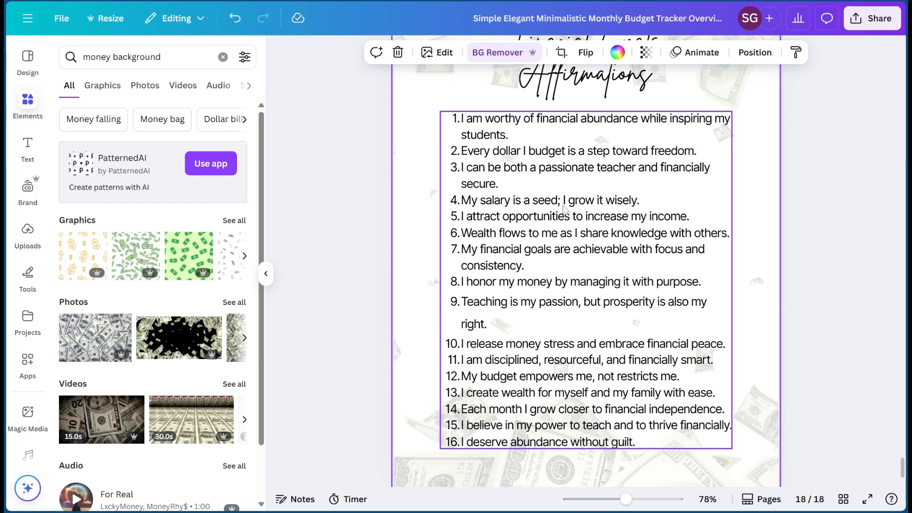
{"action": "scroll", "coordinate": [706, 162], "scroll_direction": "up", "scroll_amount": 2}
{"action": "scroll", "coordinate": [706, 161], "scroll_direction": "down", "scroll_amount": 3}
{"action": "scroll", "coordinate": [703, 142], "scroll_direction": "up", "scroll_amount": 2}
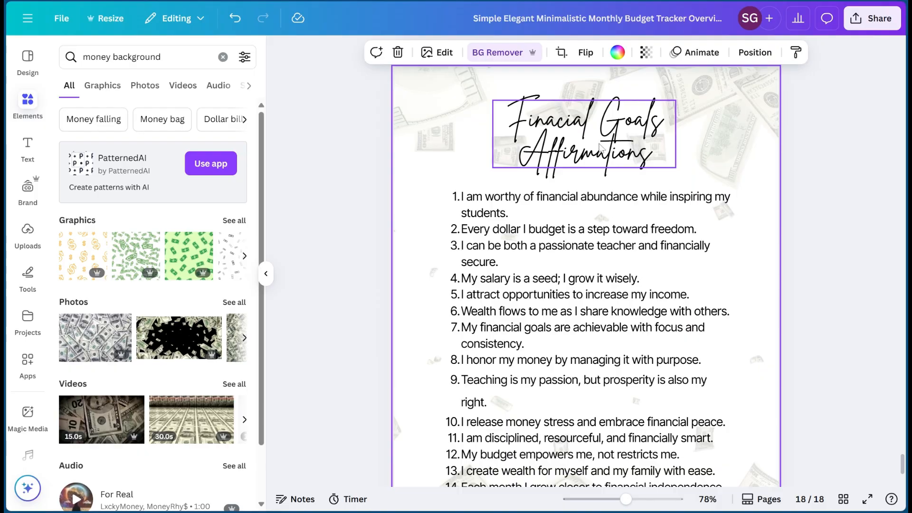
{"action": "scroll", "coordinate": [701, 125], "scroll_direction": "down", "scroll_amount": 1}
{"action": "scroll", "coordinate": [666, 219], "scroll_direction": "up", "scroll_amount": 2}
{"action": "scroll", "coordinate": [664, 216], "scroll_direction": "up", "scroll_amount": 13}
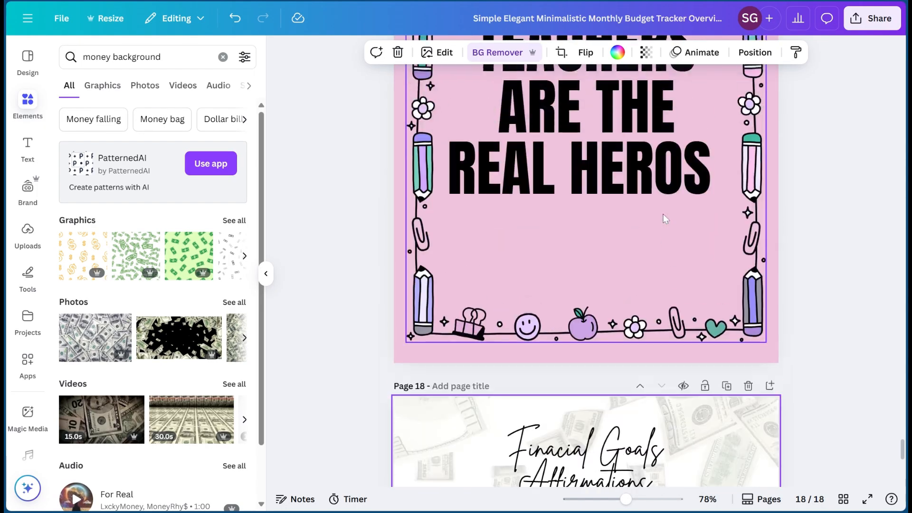
{"action": "scroll", "coordinate": [586, 256], "scroll_direction": "down", "scroll_amount": 8}
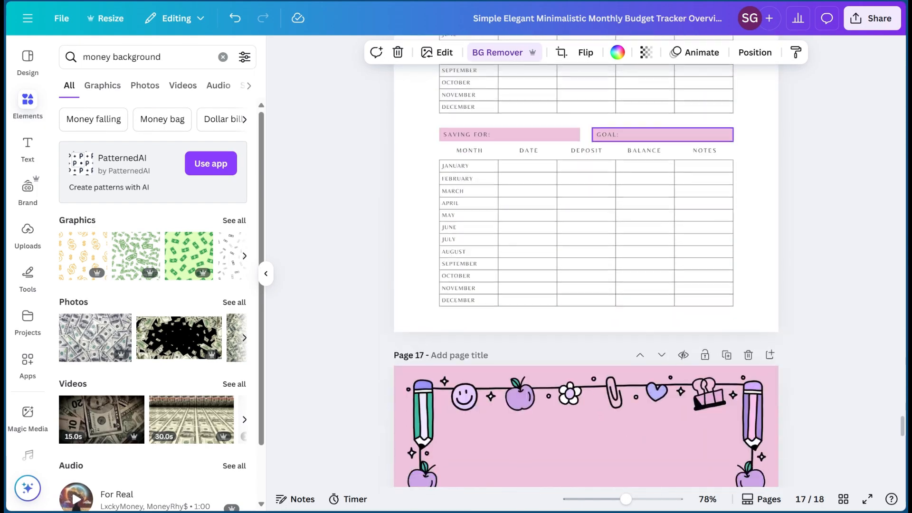